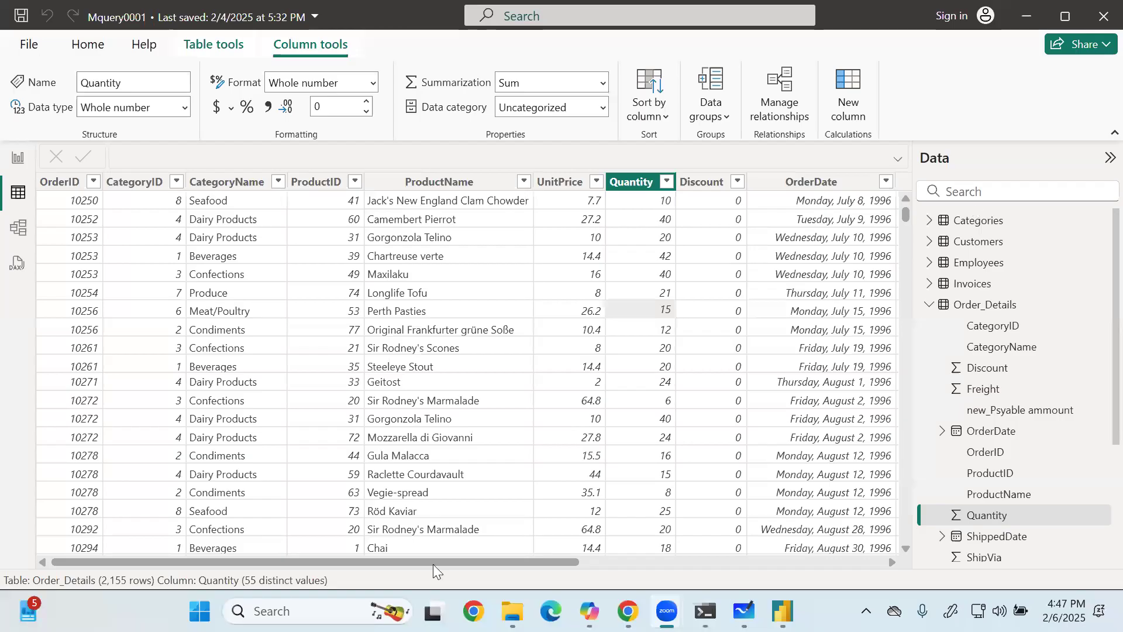
drag(673, 150, 691, 370)
mouse_move(644, 182)
mouse_down()
mouse_move(709, 186)
mouse_move(727, 153)
mouse_move(729, 211)
mouse_move(746, 201)
mouse_up()
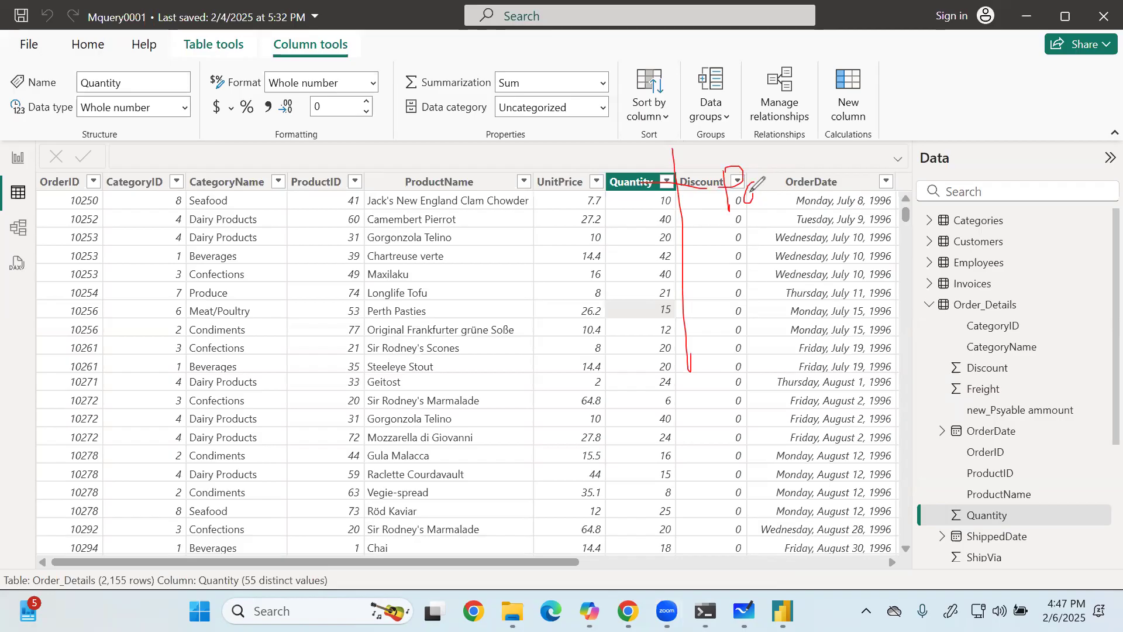
key(ctrl+z)
key(ctrl+z)
key(ctrl+z)
drag(729, 166, 715, 226)
mouse_move(709, 202)
mouse_down()
mouse_move(750, 200)
mouse_move(746, 218)
mouse_move(778, 200)
mouse_move(810, 202)
mouse_move(848, 240)
mouse_up()
drag(653, 275, 781, 295)
mouse_move(642, 339)
mouse_down()
mouse_move(784, 322)
mouse_move(784, 347)
mouse_up()
click(676, 364)
drag(676, 364, 693, 415)
mouse_move(658, 399)
mouse_down()
mouse_move(734, 389)
mouse_move(785, 407)
mouse_up()
drag(702, 410, 708, 473)
mouse_move(673, 447)
mouse_down()
mouse_move(817, 455)
mouse_move(866, 479)
mouse_up()
mouse_move(948, 404)
mouse_down()
mouse_move(913, 444)
mouse_move(909, 487)
mouse_up()
drag(726, 134, 644, 142)
mouse_move(738, 104)
mouse_down()
mouse_move(743, 143)
mouse_move(787, 147)
mouse_move(831, 114)
mouse_move(833, 143)
mouse_up()
mouse_move(851, 130)
mouse_down()
mouse_move(858, 138)
mouse_move(953, 114)
mouse_move(1014, 151)
mouse_up()
drag(1027, 110, 1056, 435)
drag(1066, 480, 1063, 482)
drag(704, 483, 715, 526)
drag(681, 502, 721, 501)
drag(772, 490, 779, 527)
drag(821, 493, 797, 518)
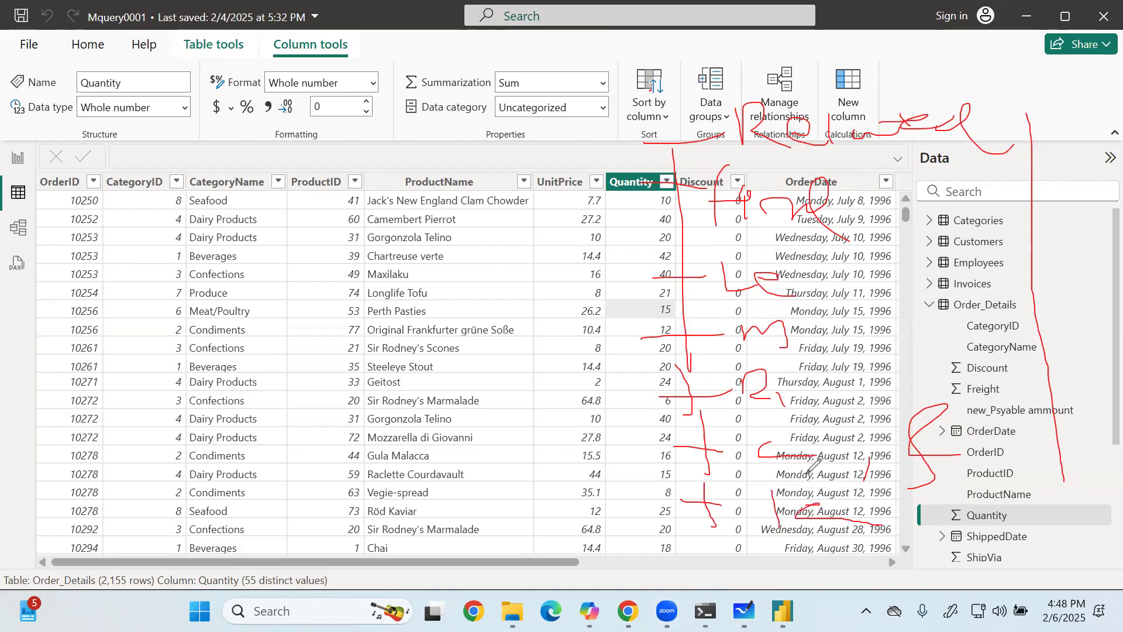
drag(690, 149, 454, 290)
mouse_move(717, 202)
mouse_down()
mouse_move(626, 255)
mouse_move(504, 299)
mouse_up()
drag(597, 292, 438, 320)
drag(641, 337, 613, 338)
drag(419, 331, 613, 338)
mouse_move(510, 388)
mouse_down()
mouse_move(644, 411)
mouse_move(674, 507)
mouse_up()
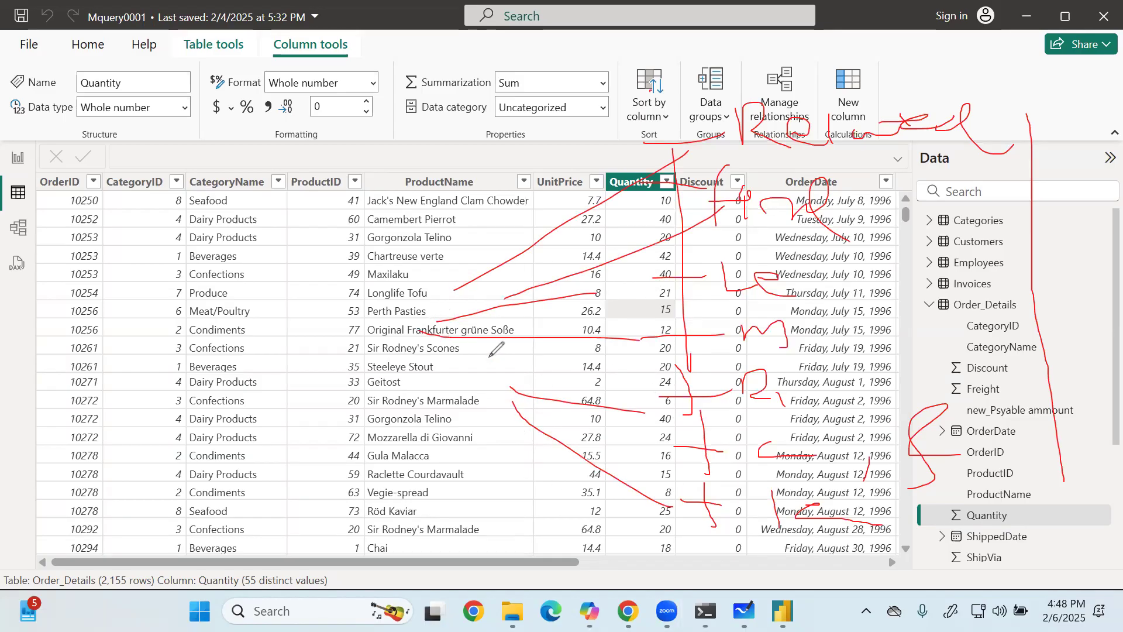
drag(471, 308, 489, 275)
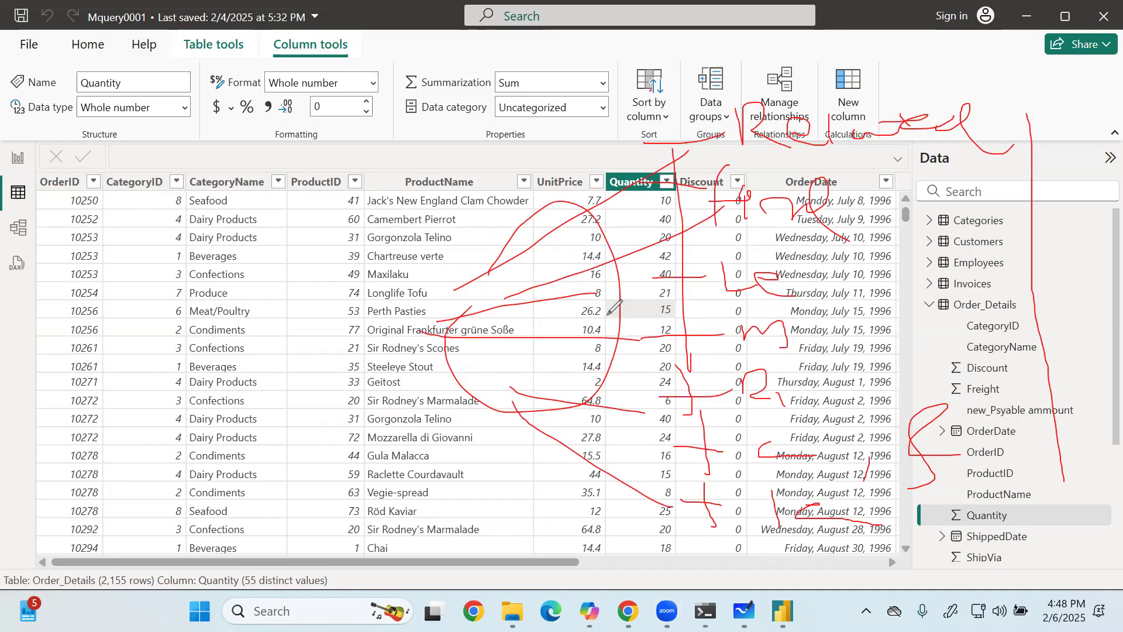
click(265, 480)
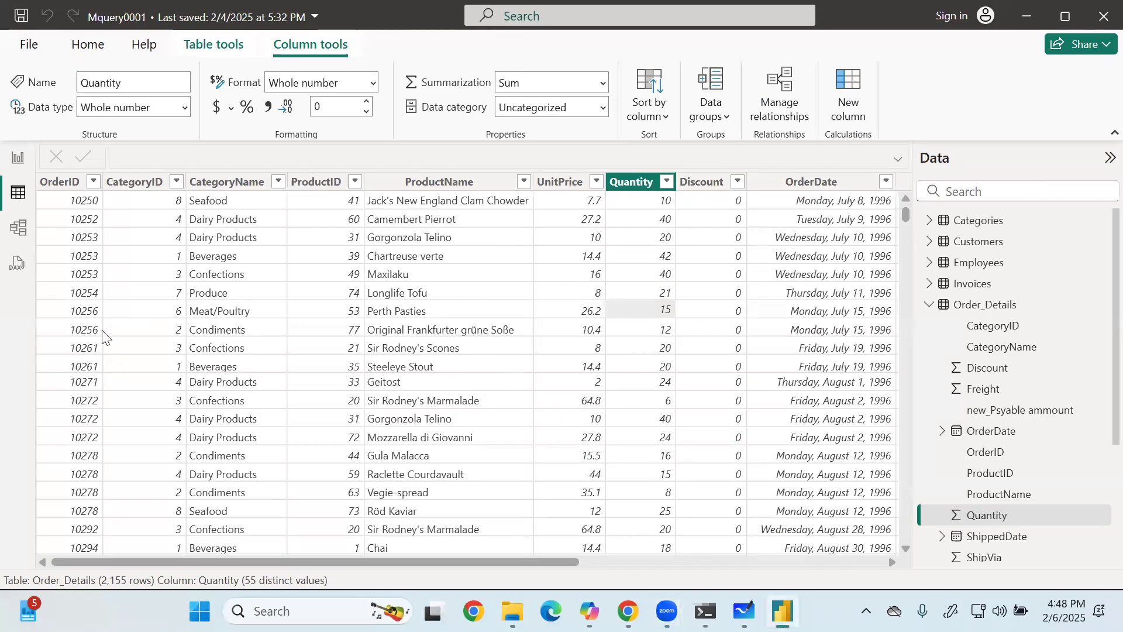
Examine the ProductName, OrderDate and Discount columns of the Order_Details table.
click(410, 274)
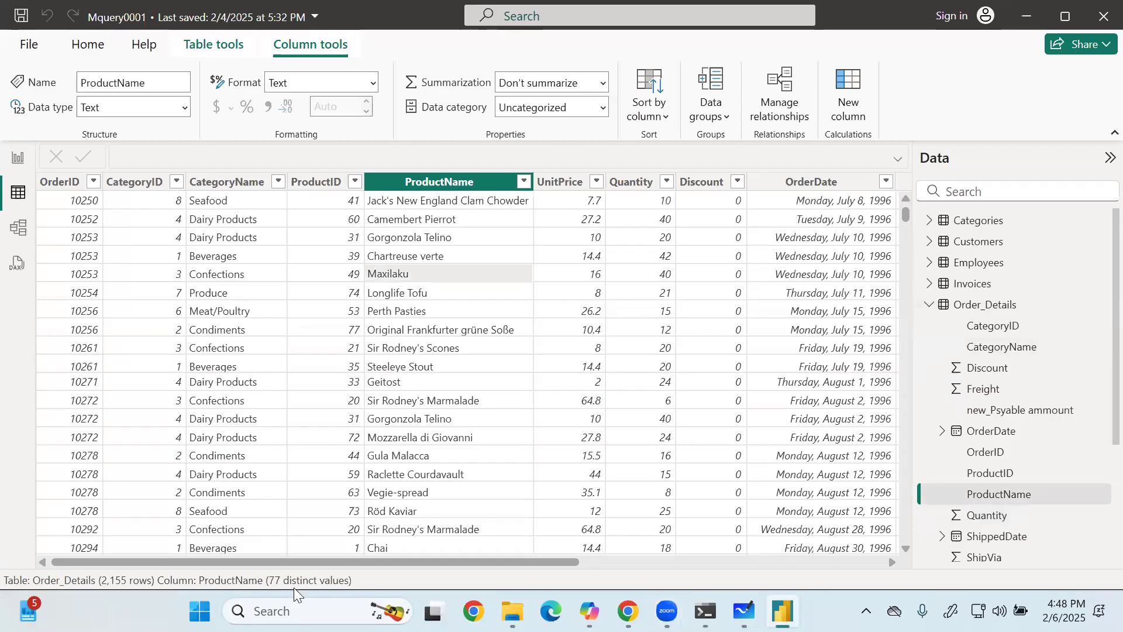
drag(304, 564, 808, 546)
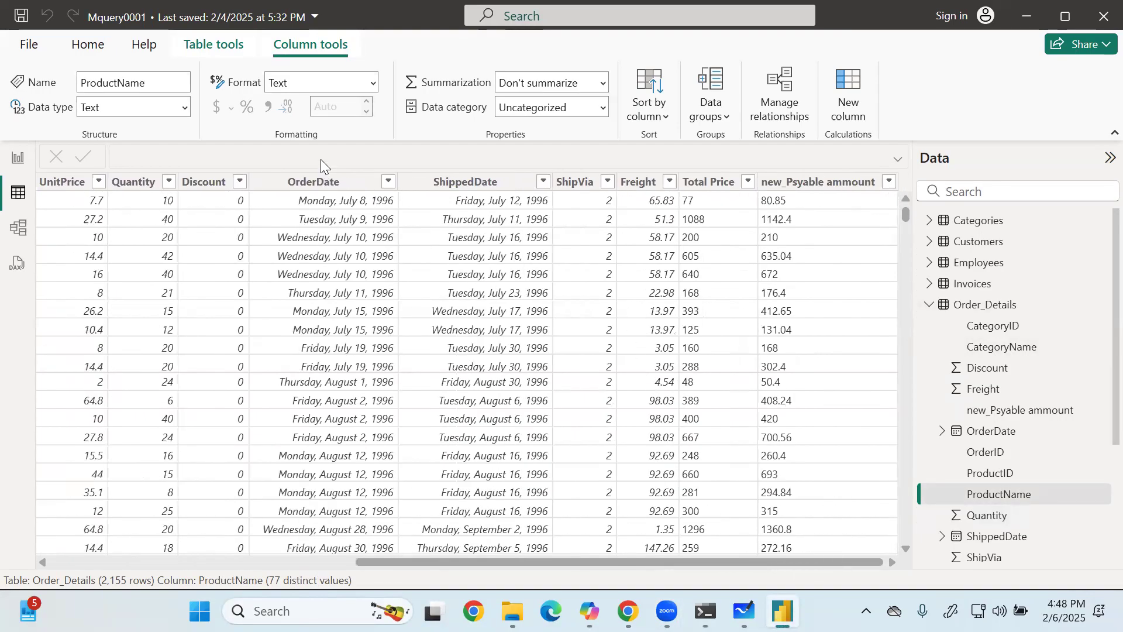
click(322, 181)
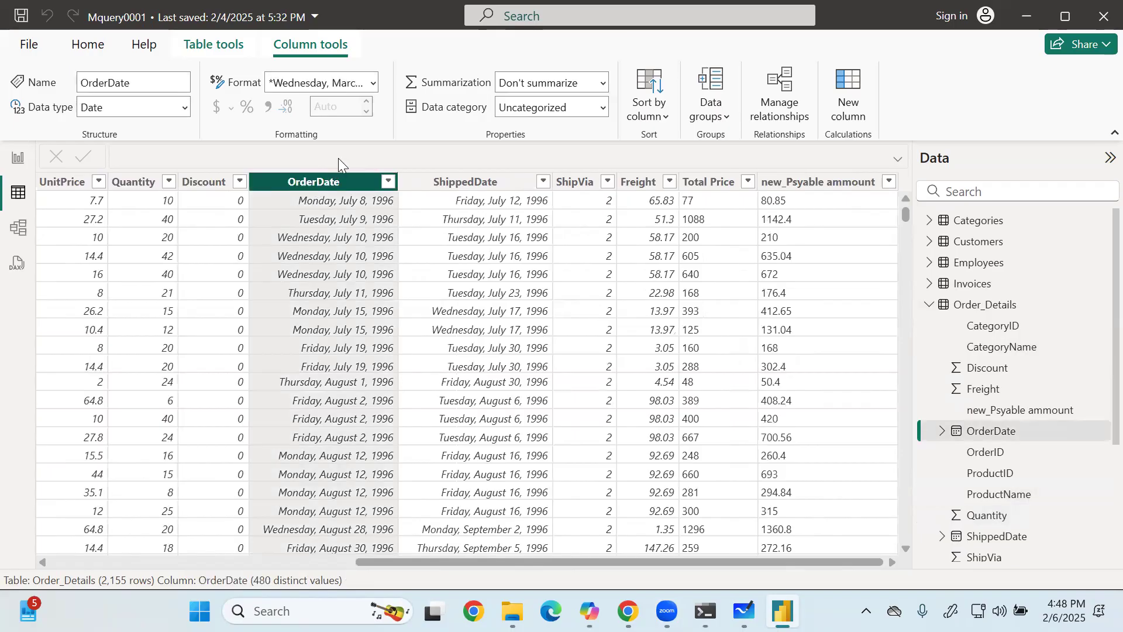
mouse_move(590, 611)
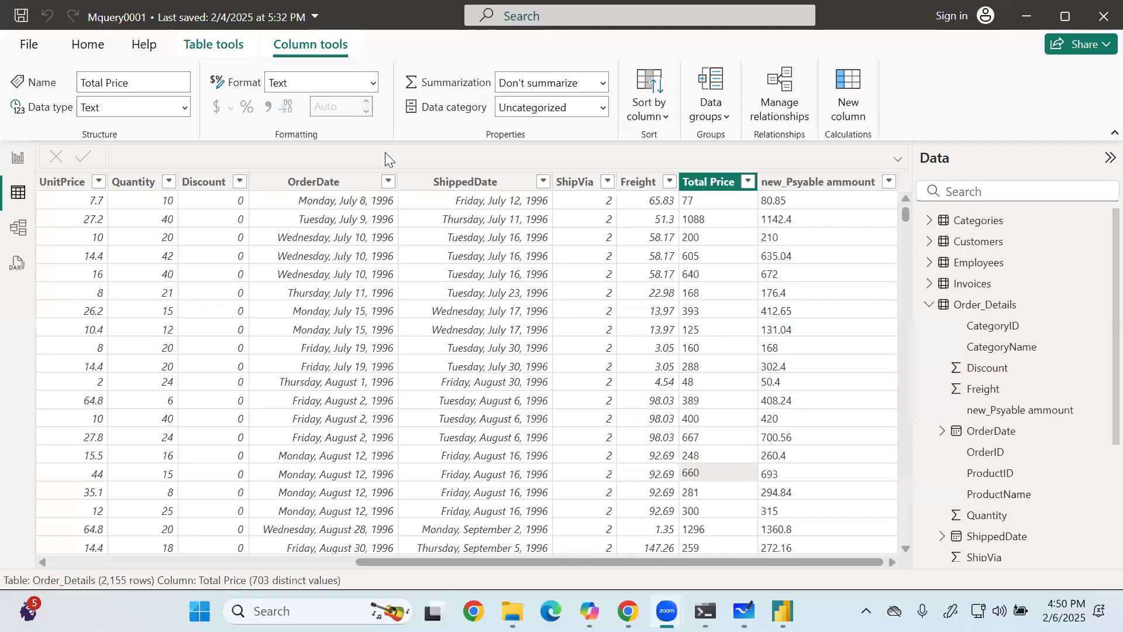
click(988, 367)
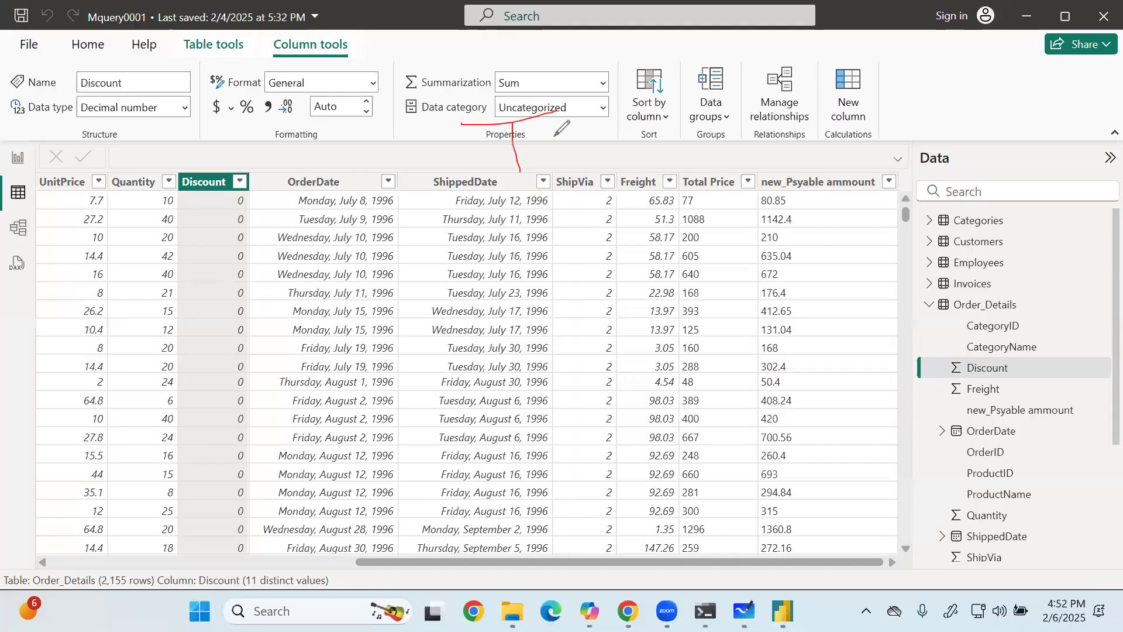
mouse_move(556, 111)
mouse_down()
mouse_move(554, 169)
mouse_move(687, 139)
mouse_move(755, 143)
mouse_move(755, 153)
mouse_move(756, 124)
mouse_move(819, 114)
mouse_move(872, 151)
mouse_up()
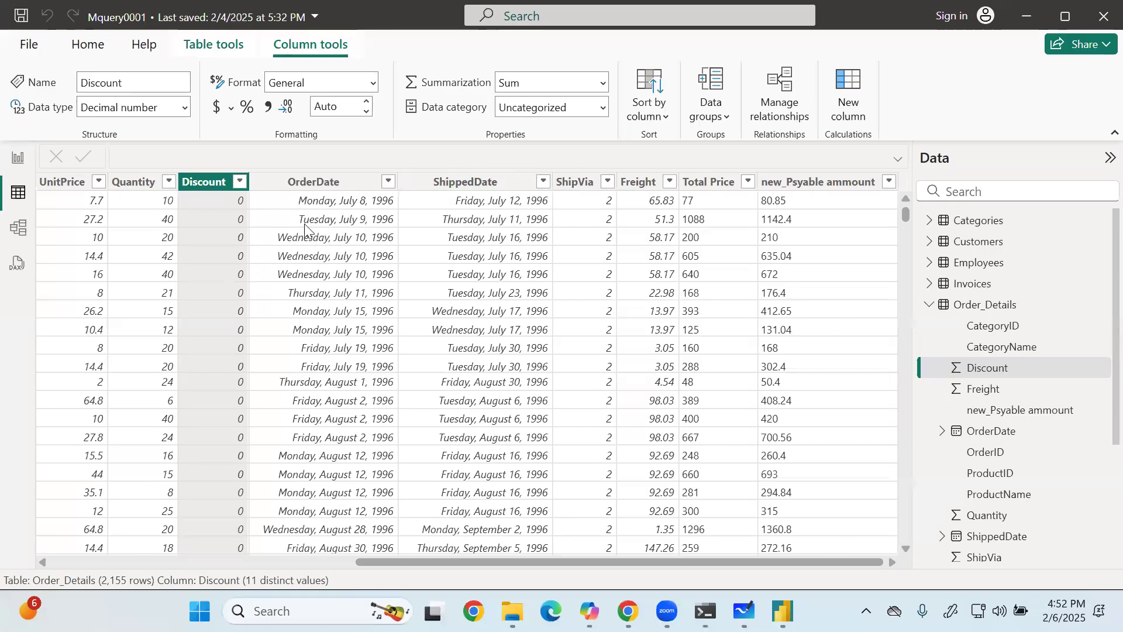
Add a new calculated column named Day to the Order_Details table.
click(320, 191)
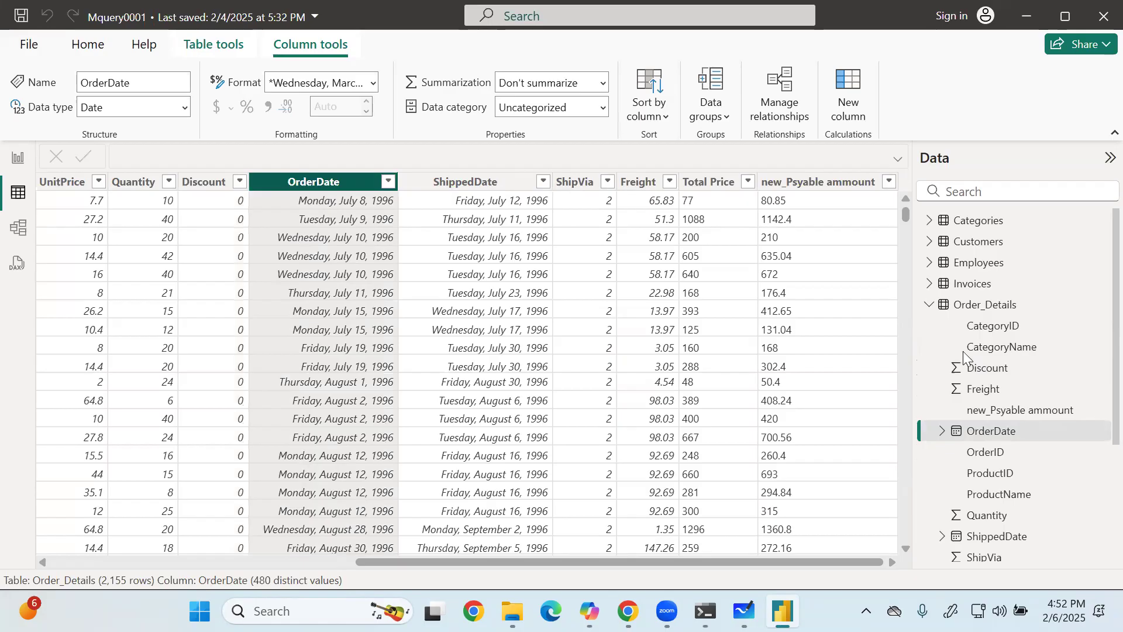
click(1101, 310)
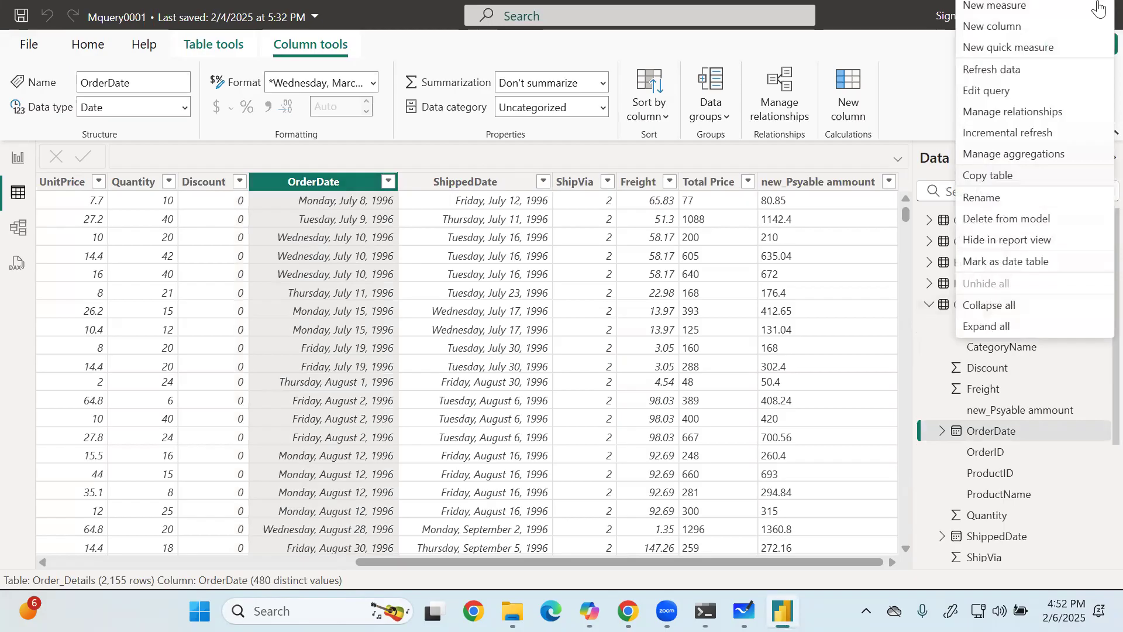
click(968, 344)
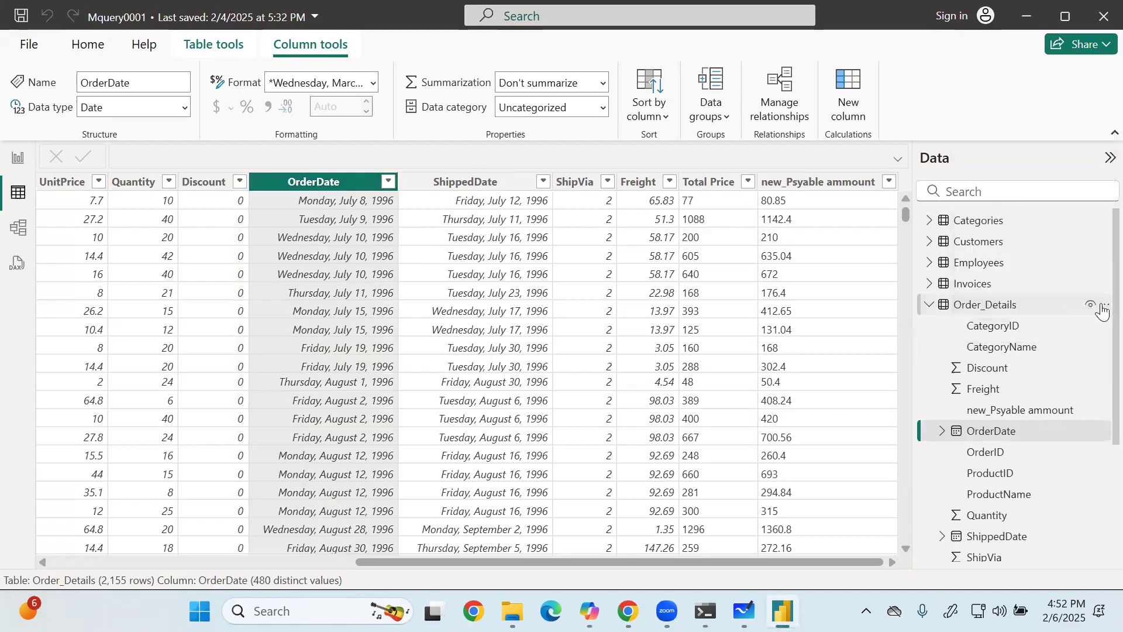
click(1103, 308)
click(1041, 25)
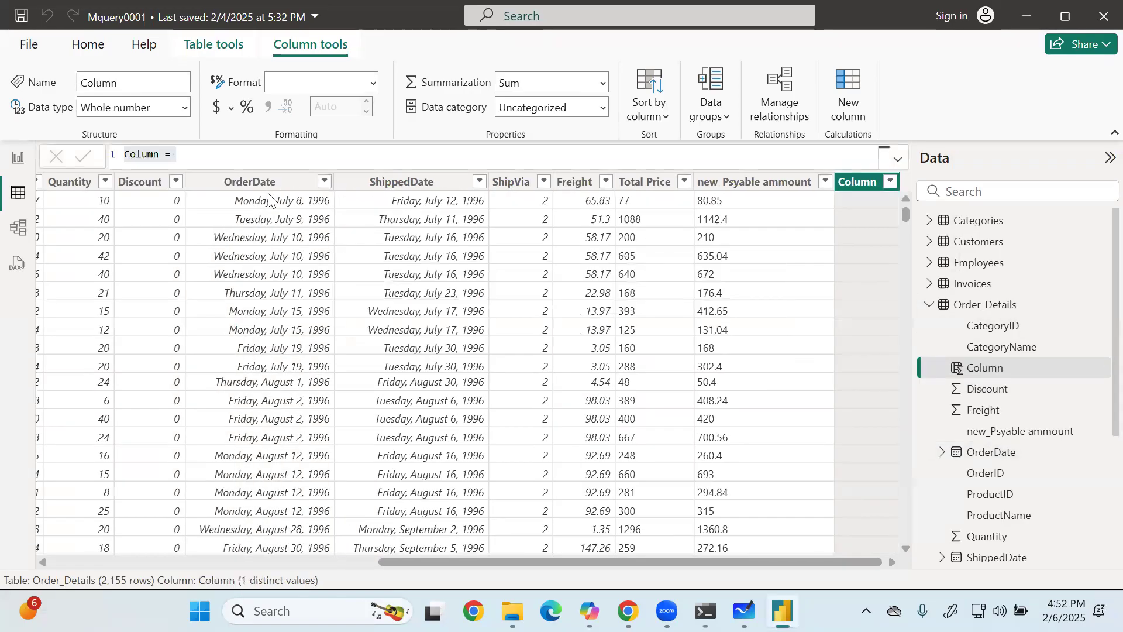
text(Day -)
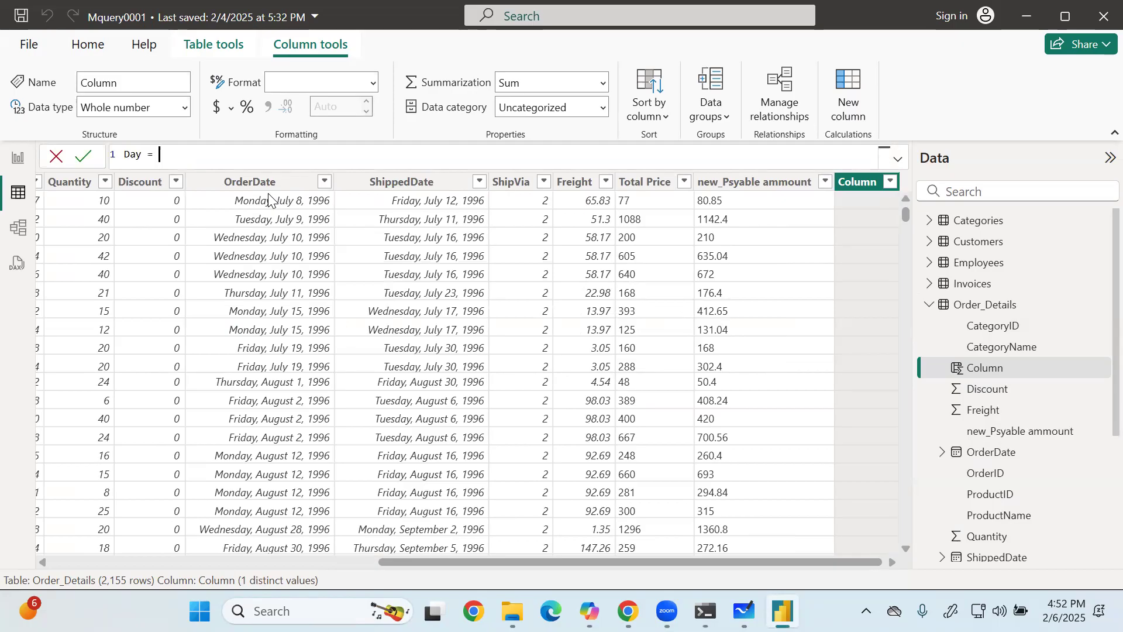
Define the Day column with the formula DAY(Order_Details[OrderDate]).
text(day)
key(Tab)
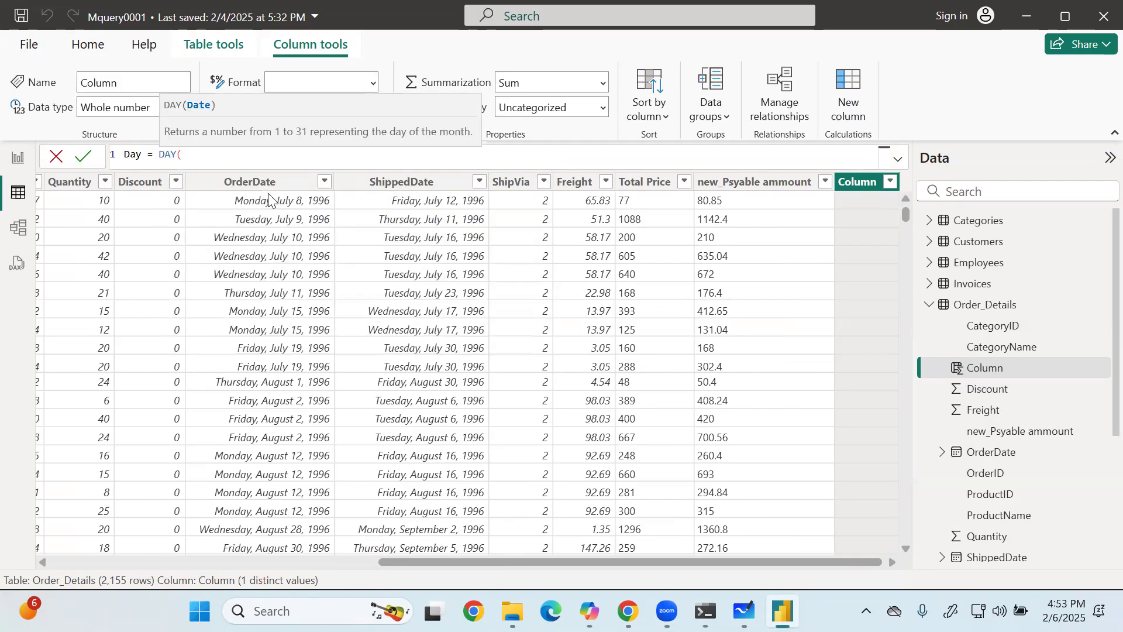
text(orde)
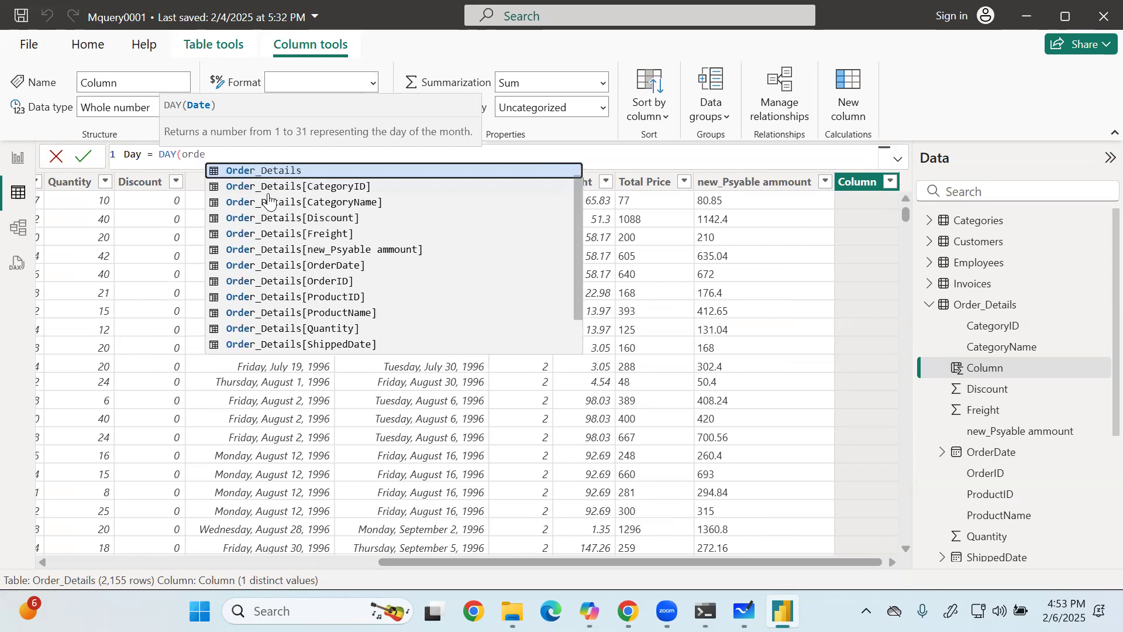
key(Down)
key(Down)
key(Down)
key(Down)
key(Down)
key(Down)
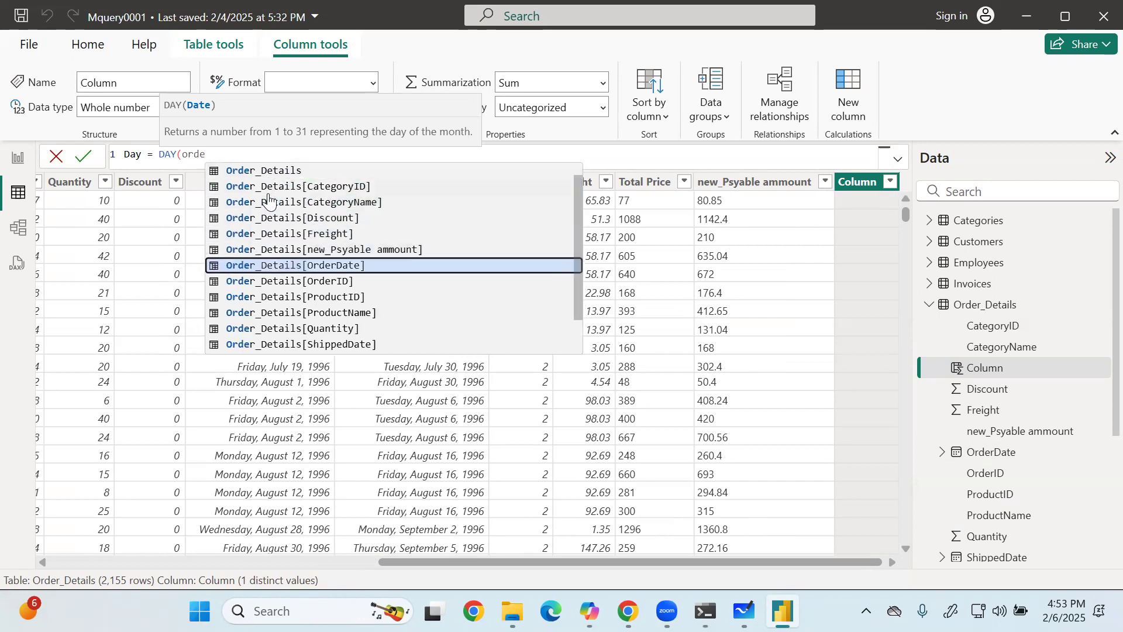
key(Tab)
text())
key(Return)
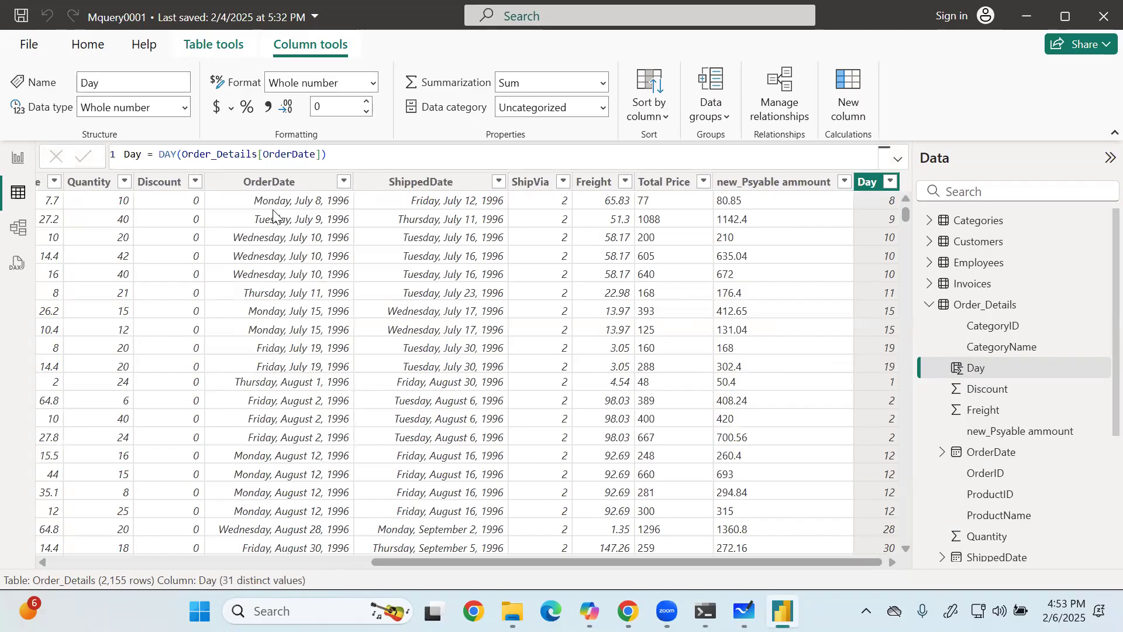
Format the OrderDate and ShippedDate columns with the date format 3/14/2001 (m/d/yyyy).
click(280, 182)
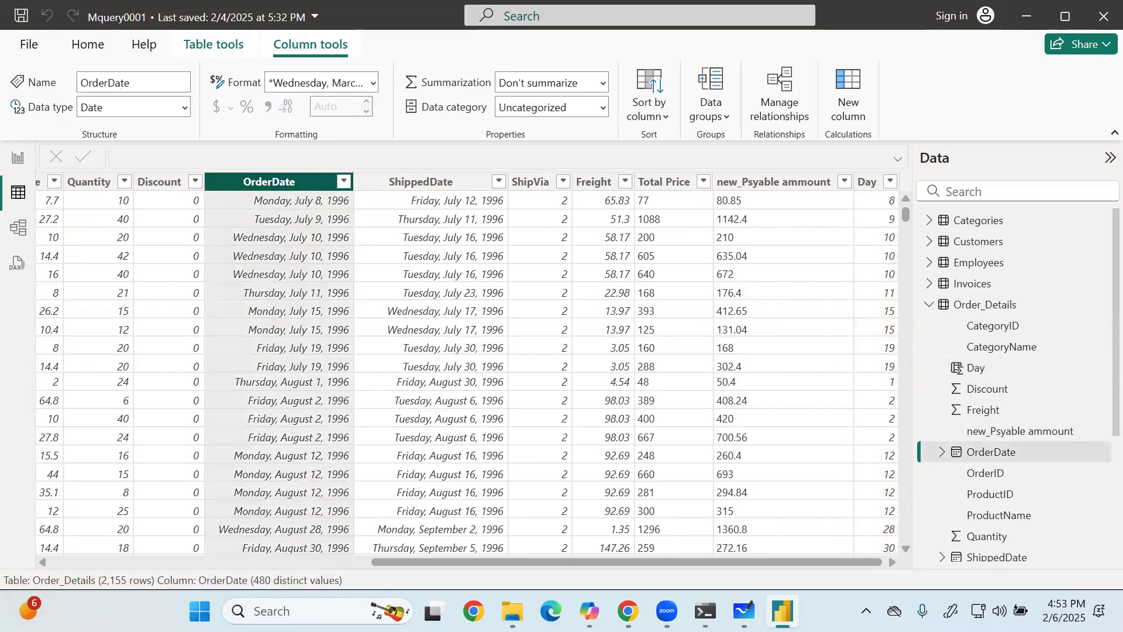
click(374, 84)
click(341, 284)
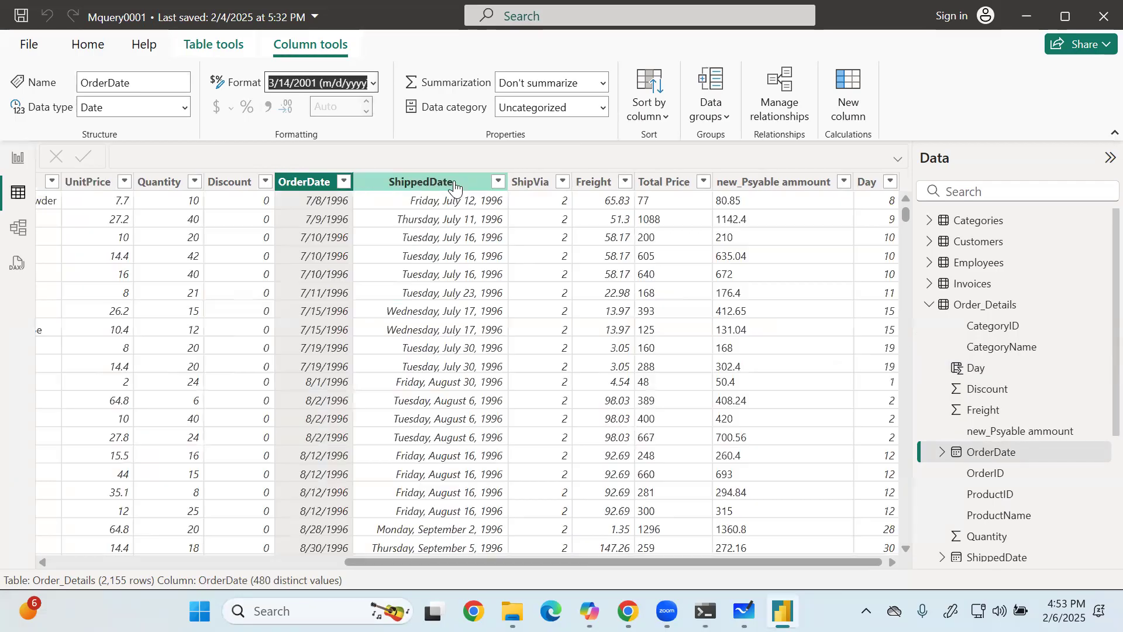
click(455, 186)
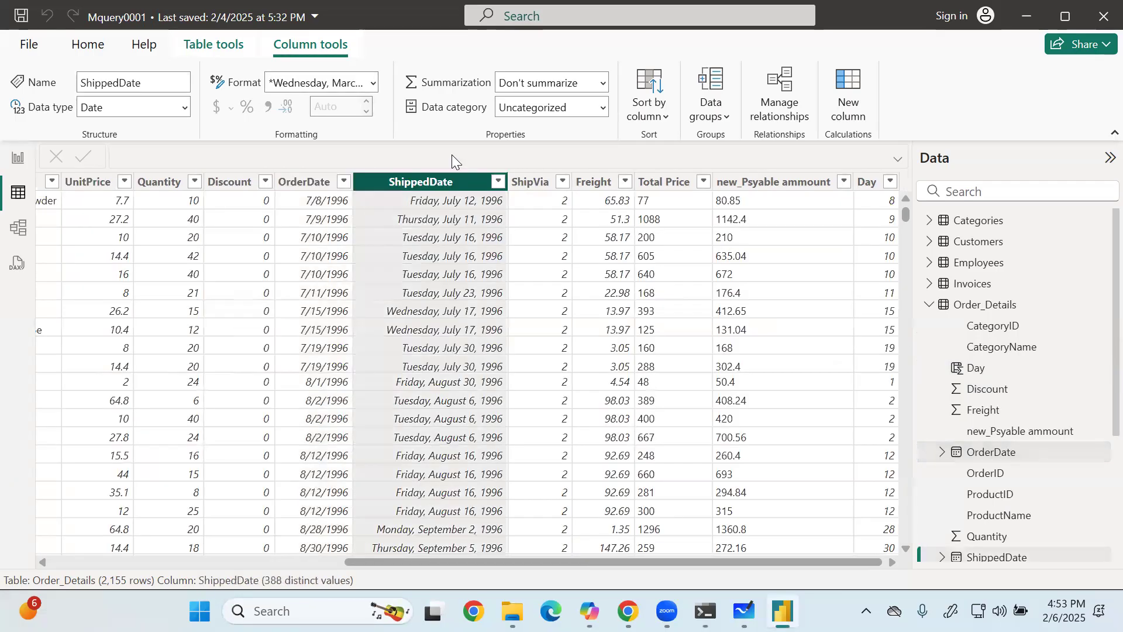
click(372, 85)
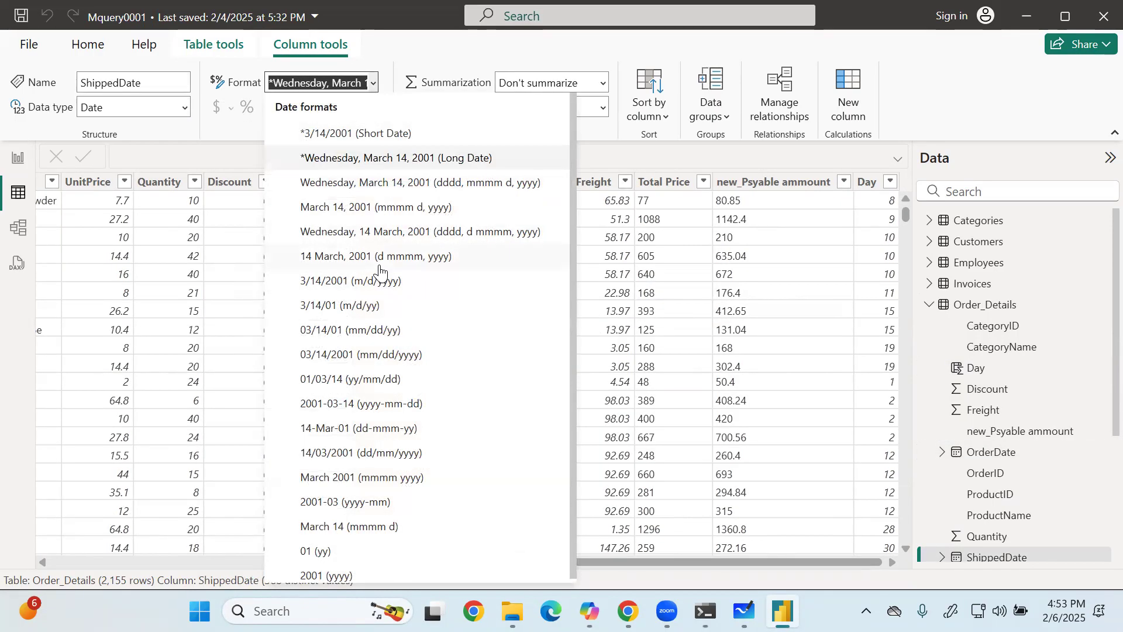
click(364, 282)
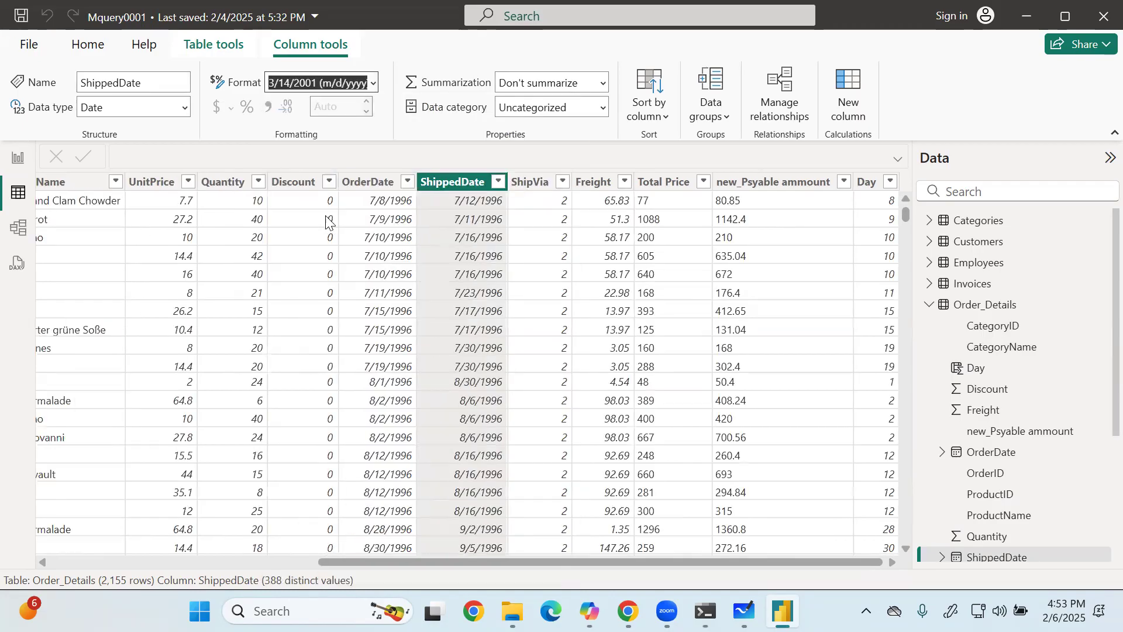
Compare the first values of the Day column with the matching OrderDate values.
click(877, 209)
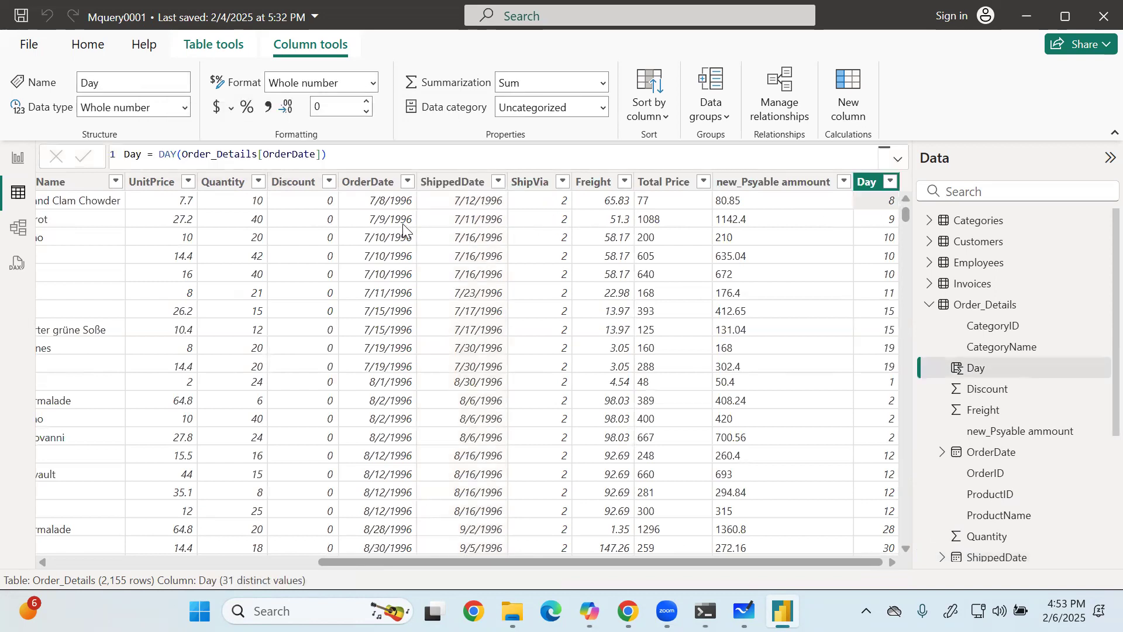
click(402, 224)
click(878, 217)
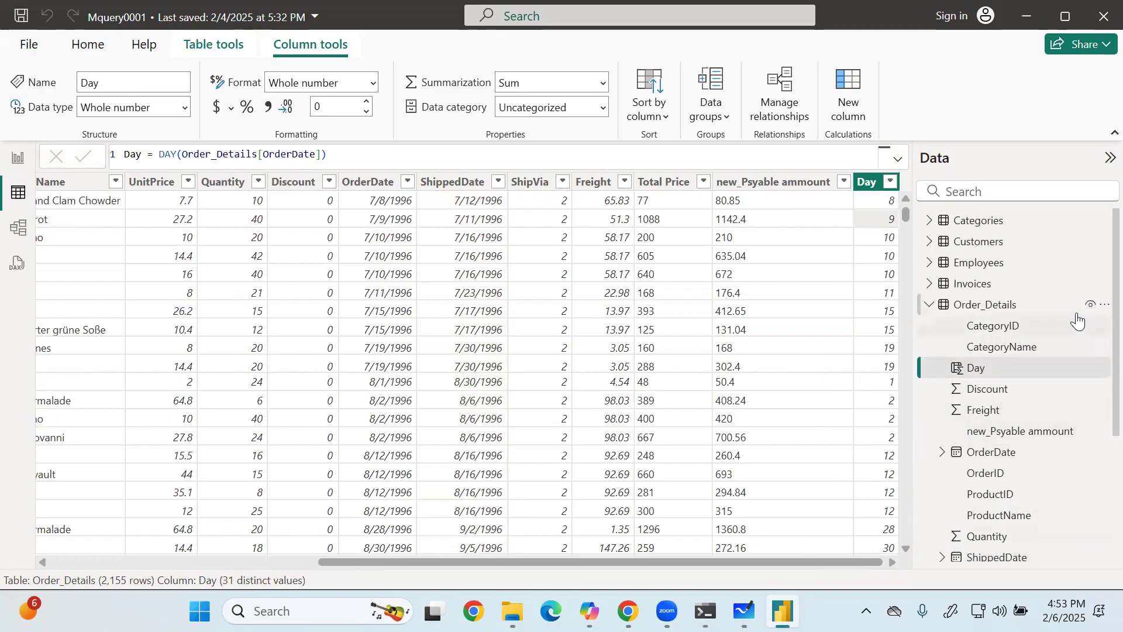
Add another calculated column named Month to the Order_Details table.
click(1101, 304)
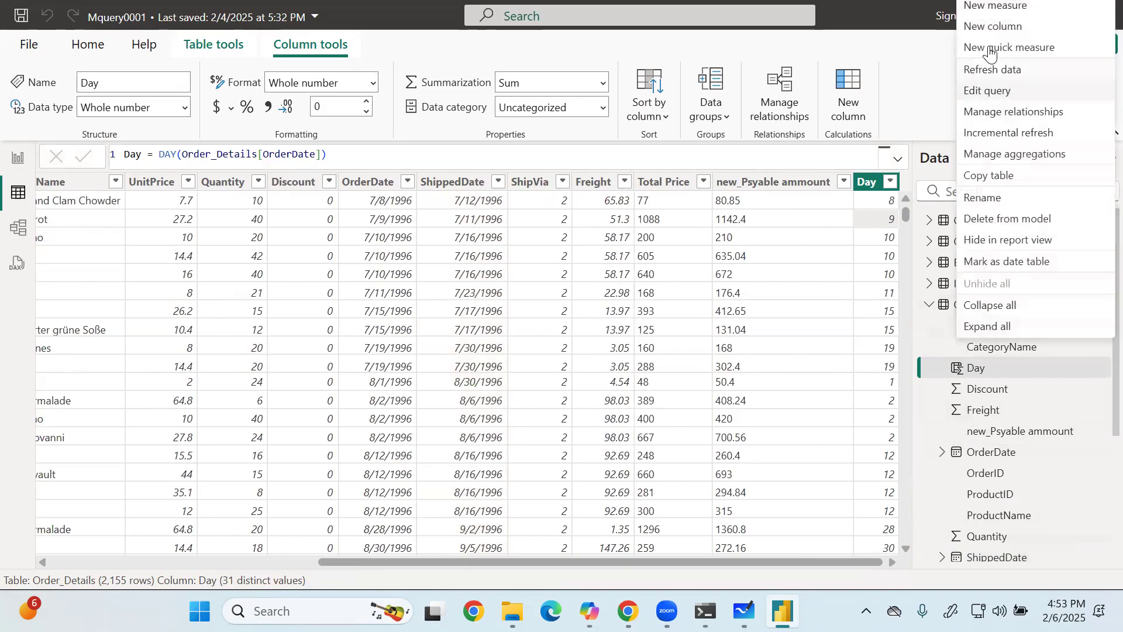
click(1017, 28)
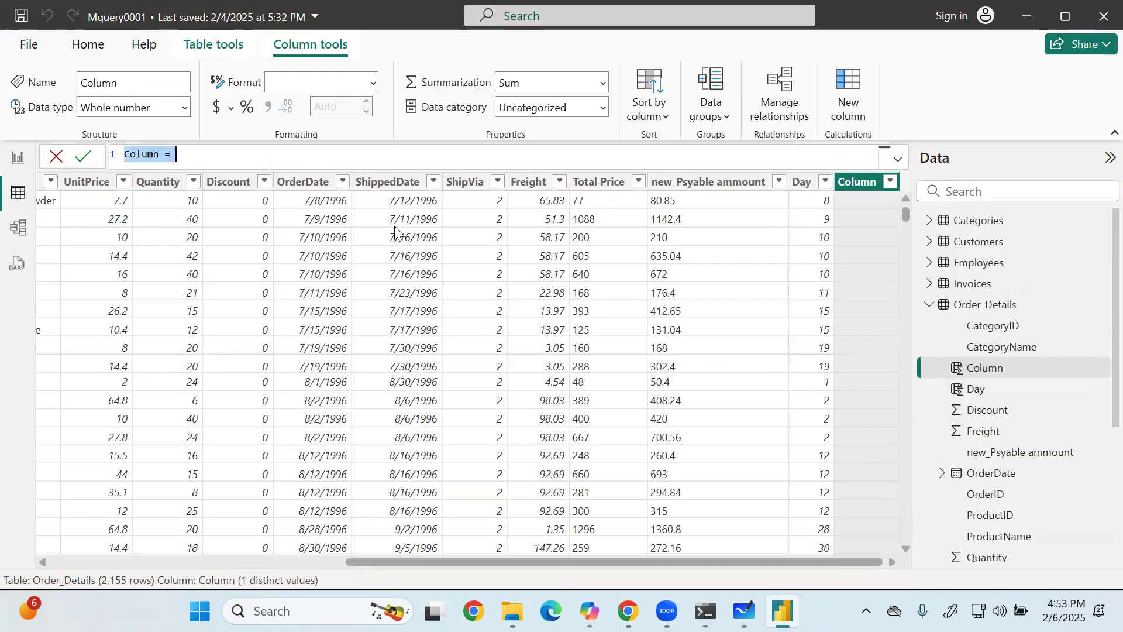
key(BackSpace)
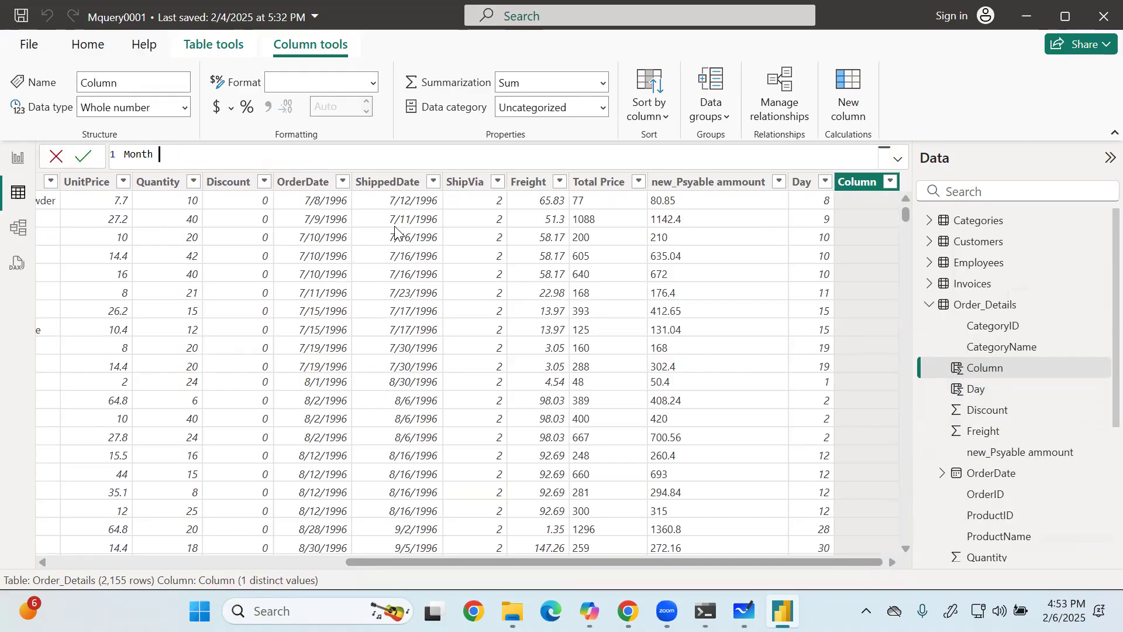
text(Month = mont)
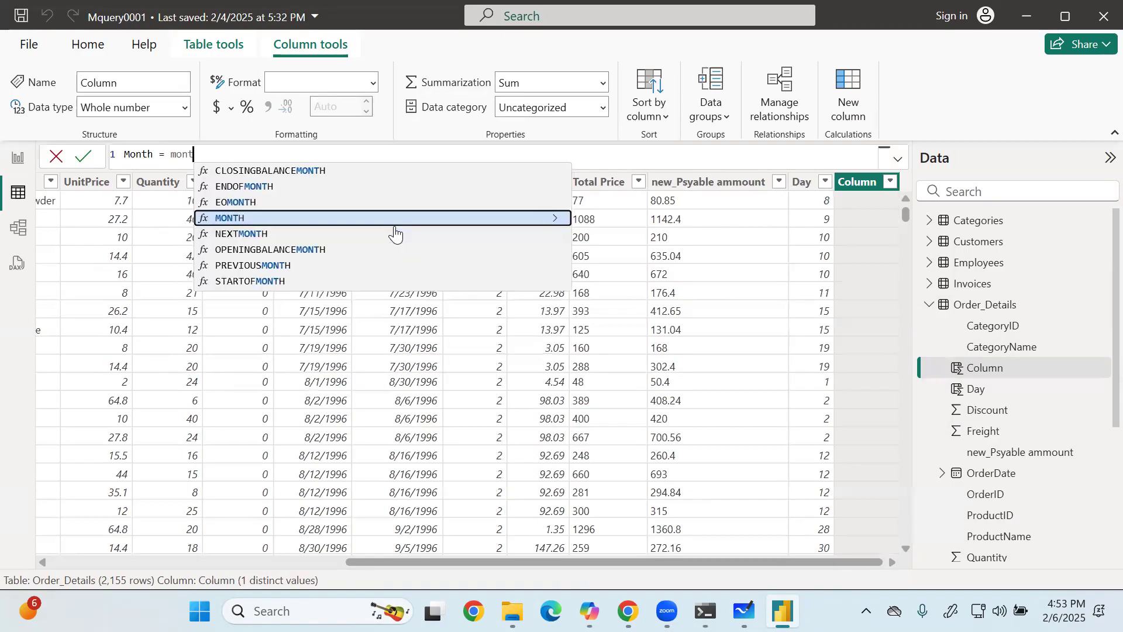
Define the Month column with the formula MONTH(Order_Details[OrderDate]).
key(Tab)
text(orde)
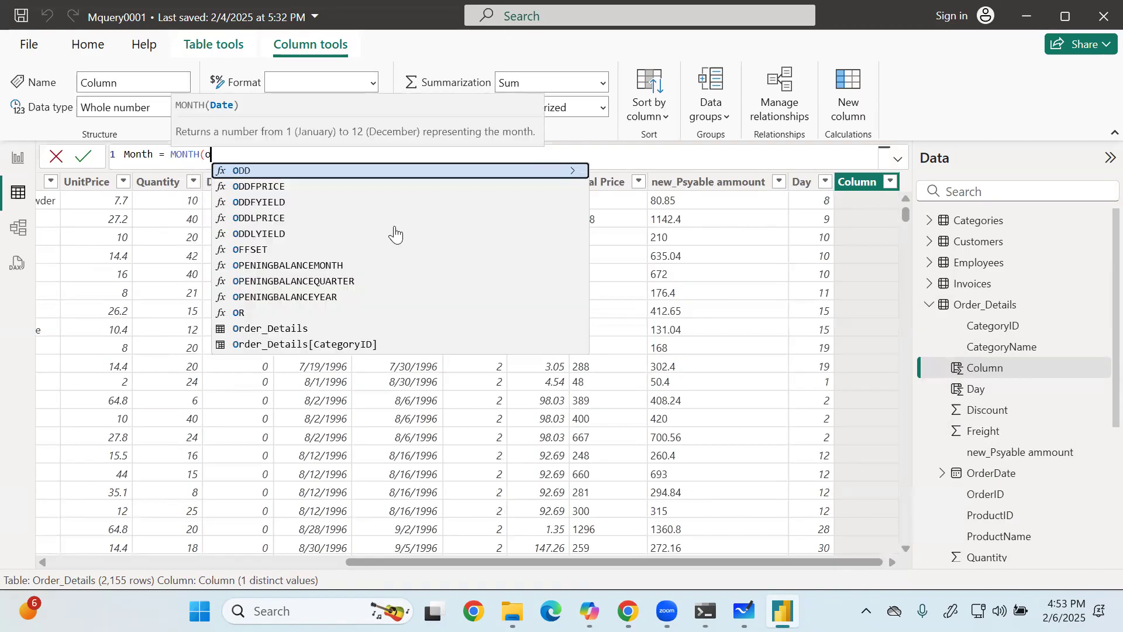
key(Down)
key(Down)
key(Down)
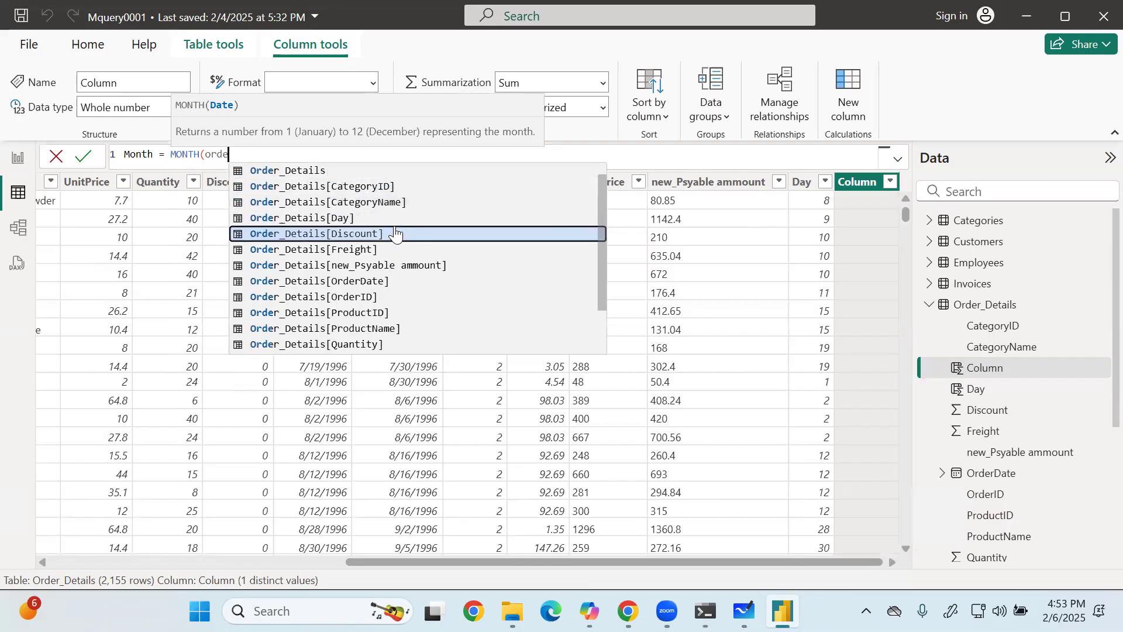
key(Down)
key(Down)
key(Down)
key(Tab)
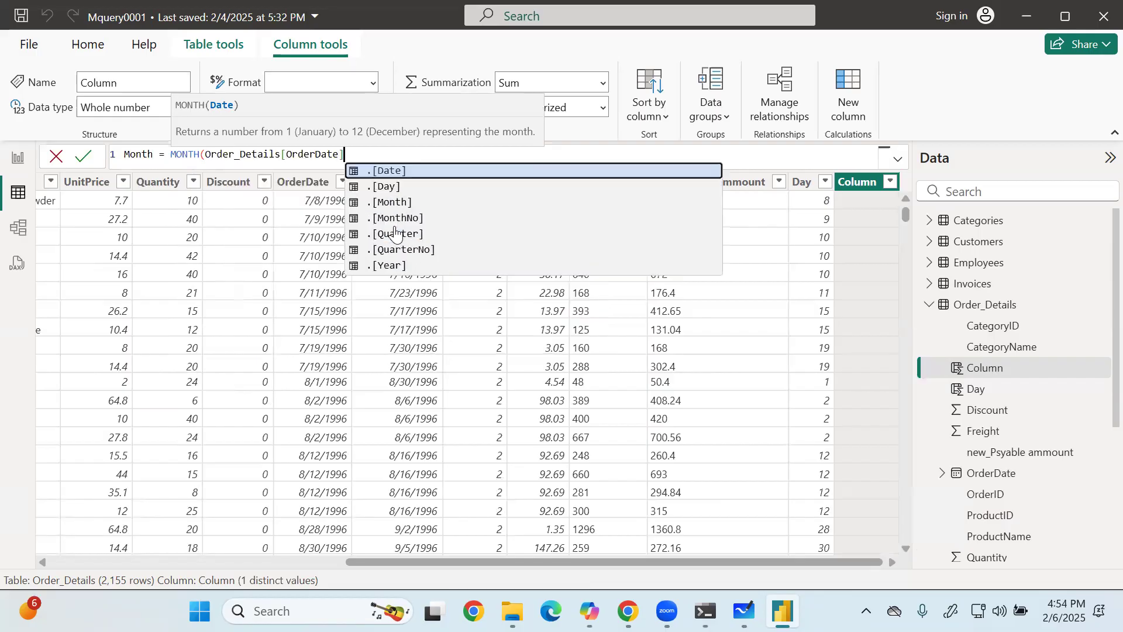
text())
key(Return)
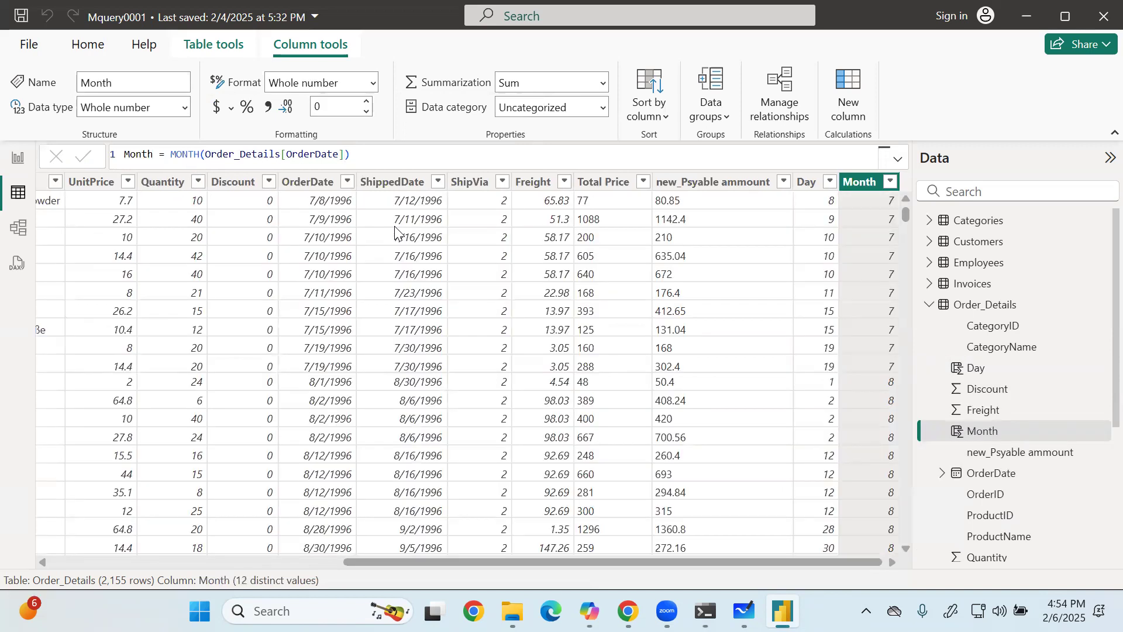
Add a calculated column named MonthName to the Order_Details table and begin its formula with the FORMAT function.
scroll(357, 381, down, 10)
scroll(534, 322, up, 10)
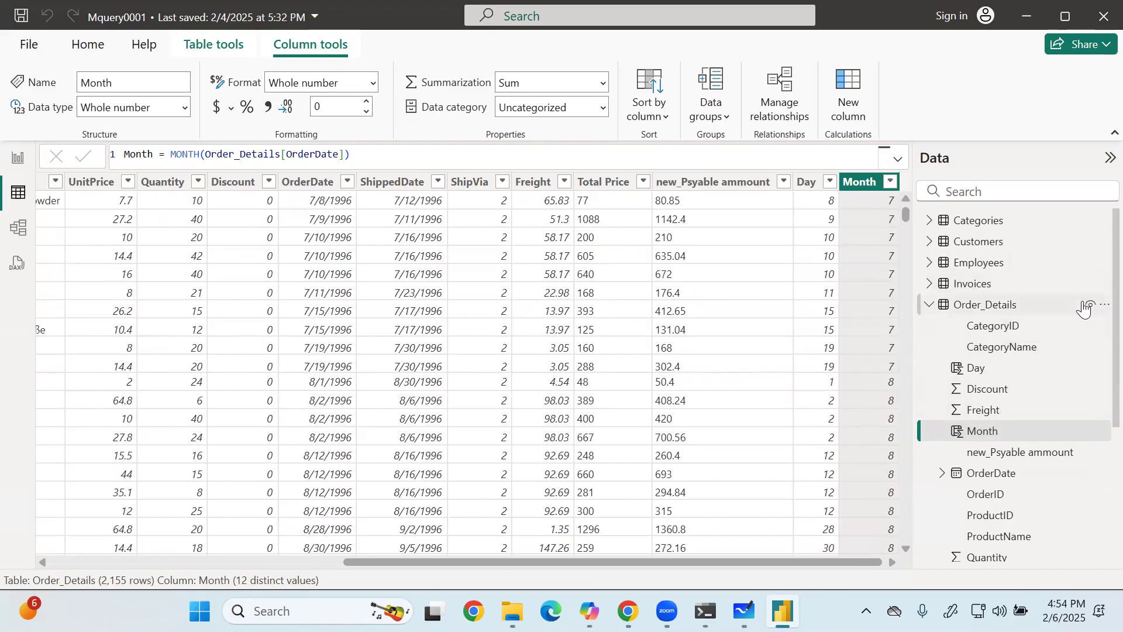
click(1103, 304)
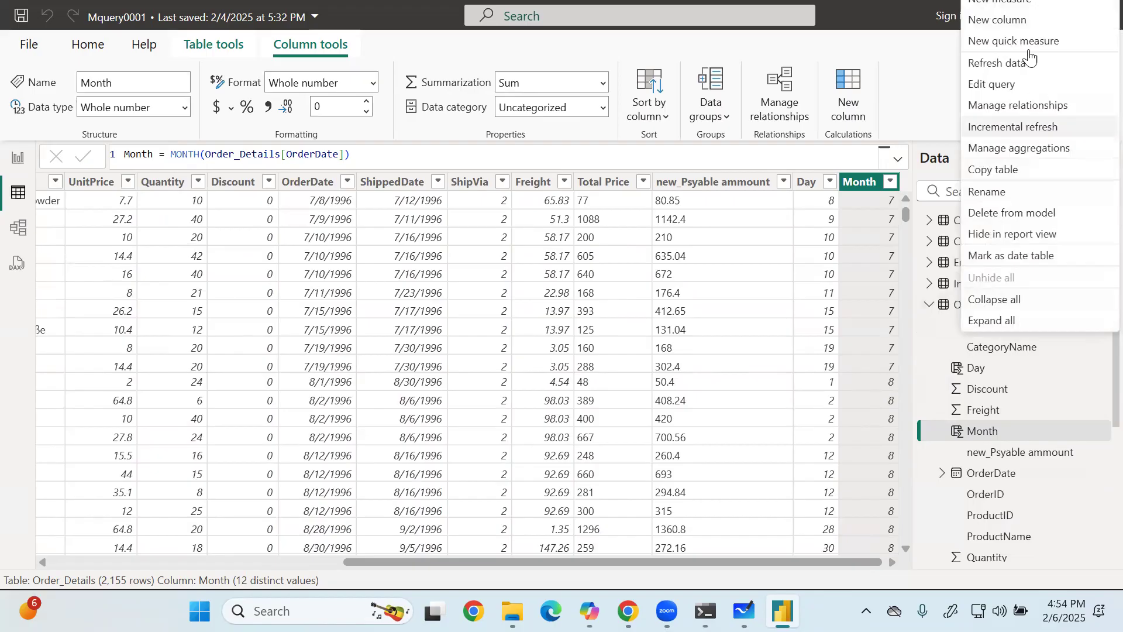
click(1033, 21)
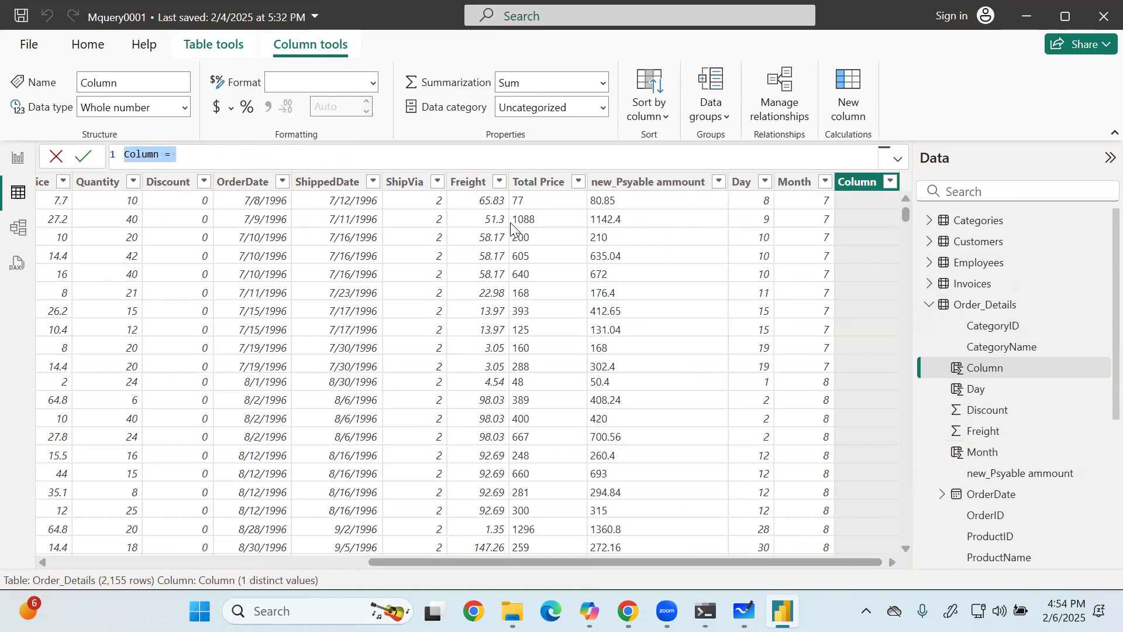
key(BackSpace)
text(MonthName = o)
key(BackSpace)
text(form)
key(Tab)
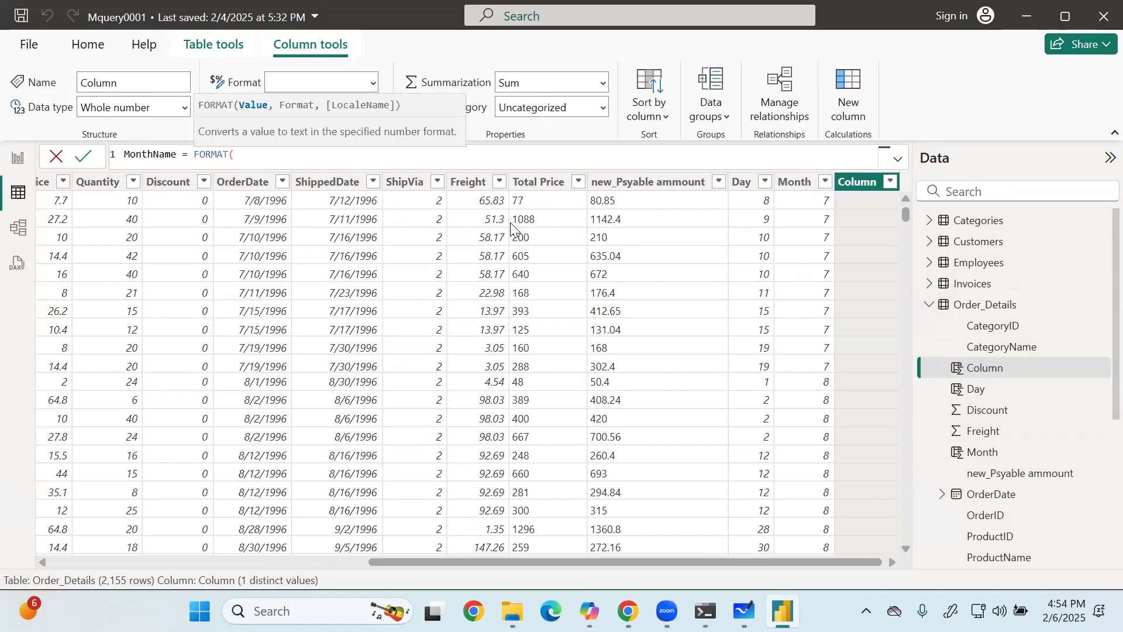
Complete the MonthName formula with Order_Details[OrderDate] as the value and "DDDD" as the format string.
text(orde)
key(Down)
key(Down)
key(Down)
key(Down)
key(Down)
key(Down)
key(Down)
key(Down)
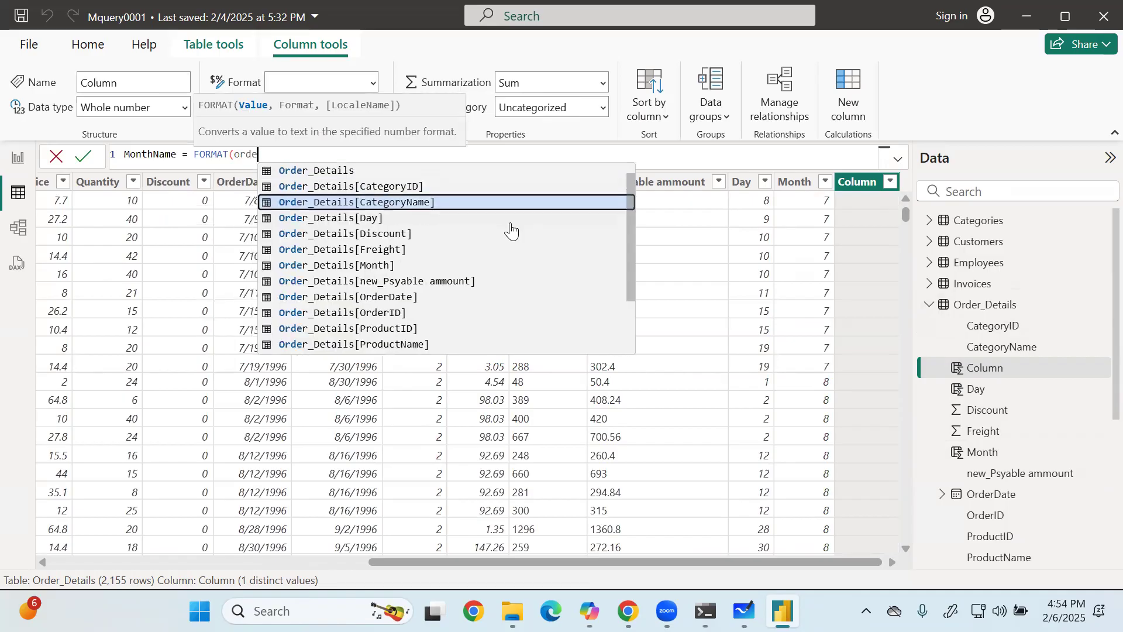
key(Tab)
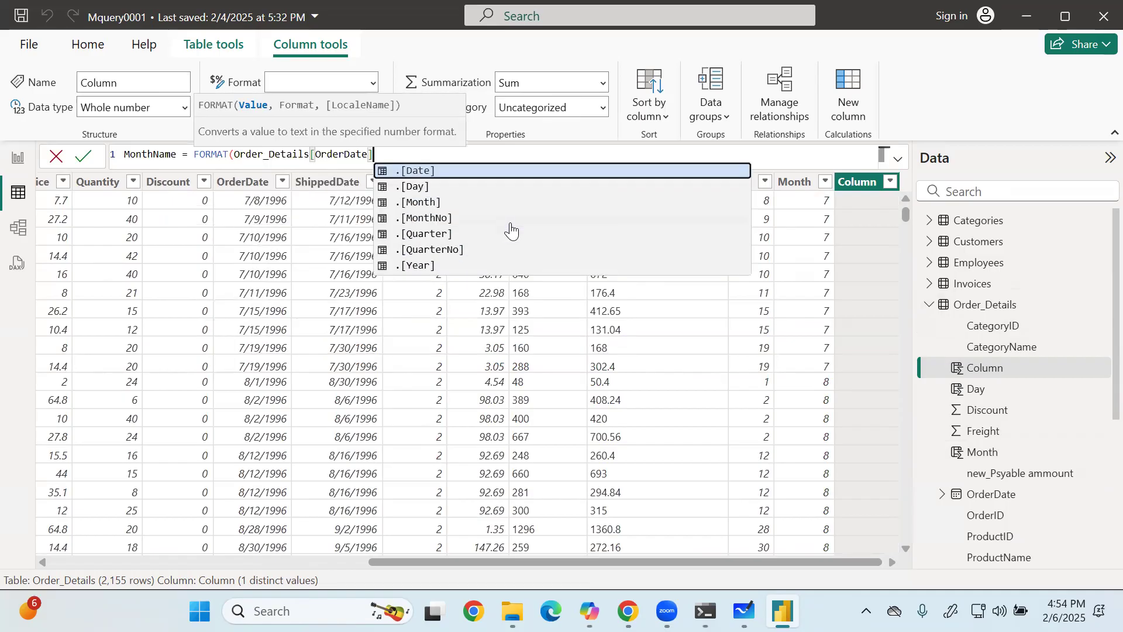
text(,)
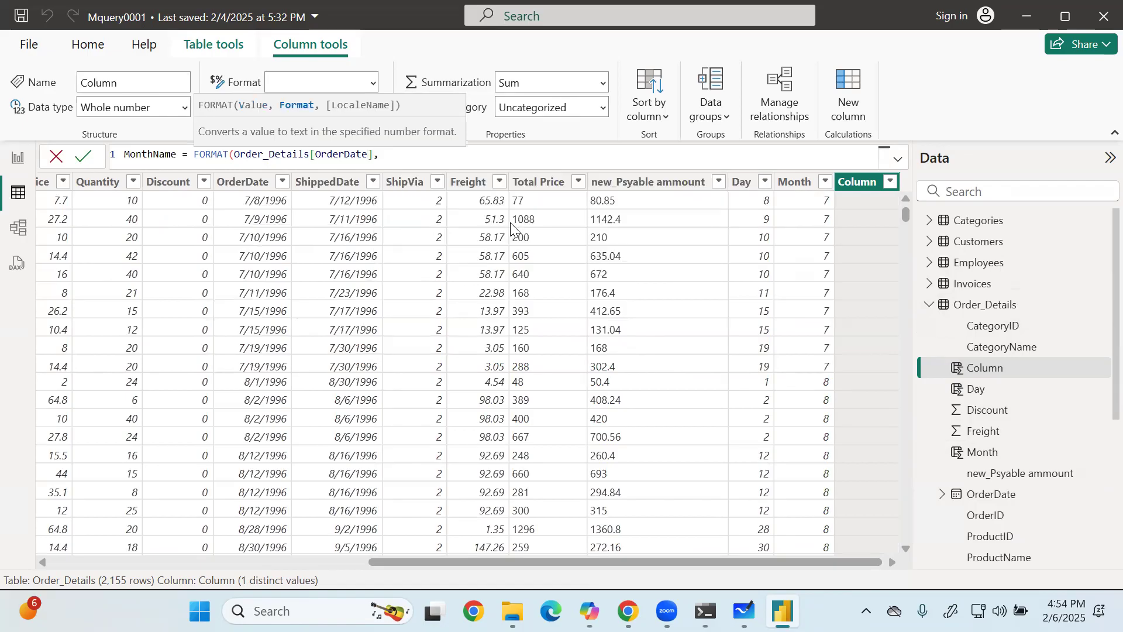
text( "DDDD"))
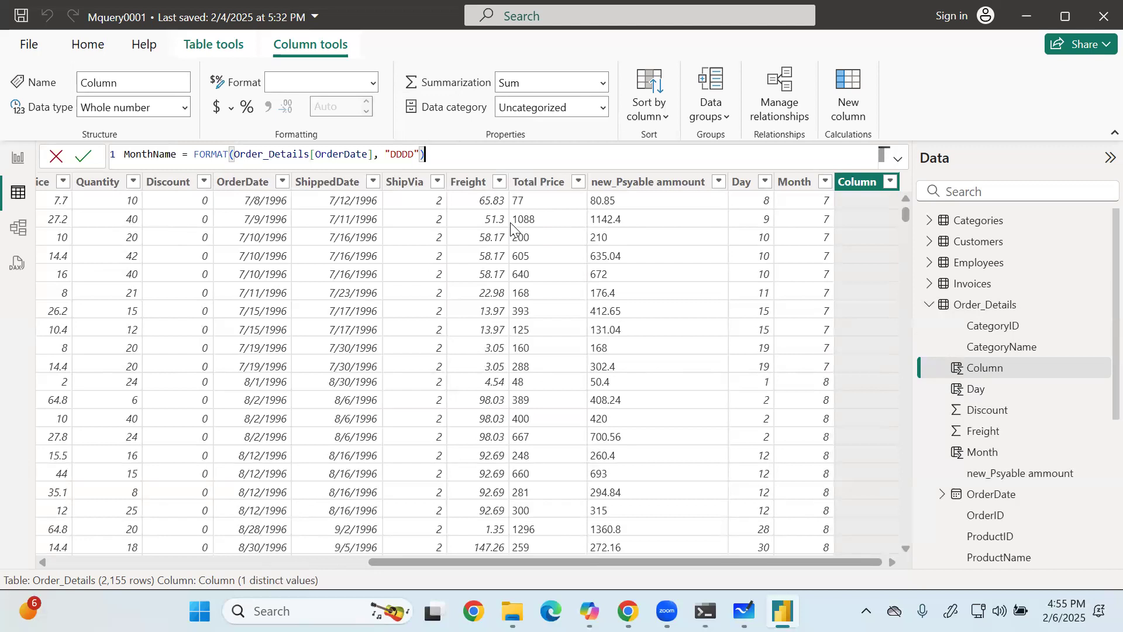
key(Return)
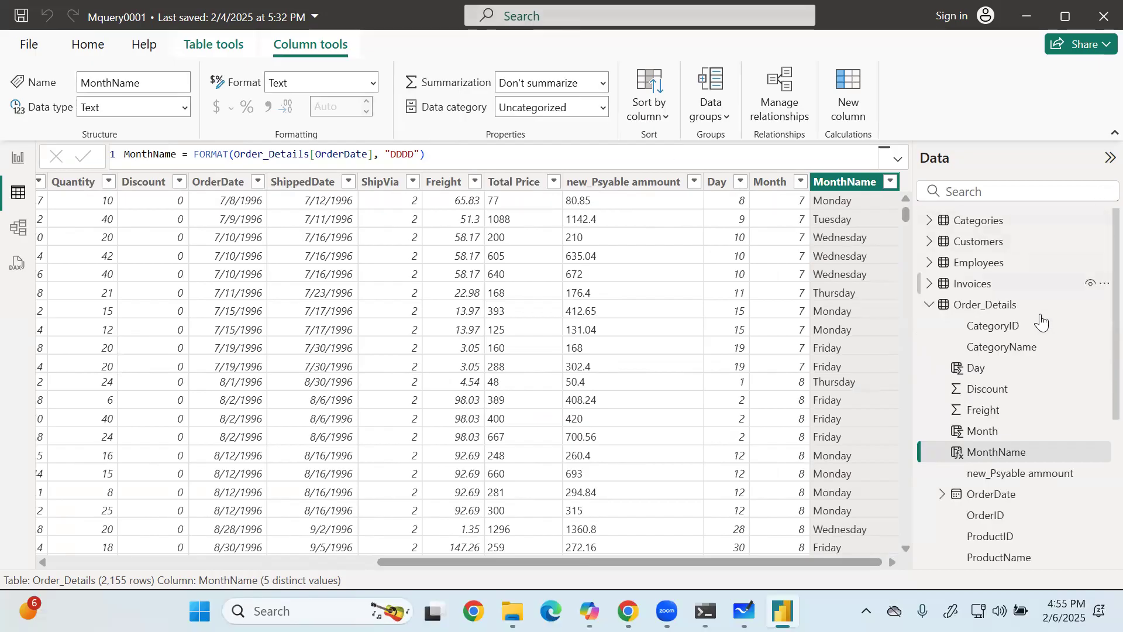
Change the format string in the MonthName formula to "MMMMM".
click(1103, 304)
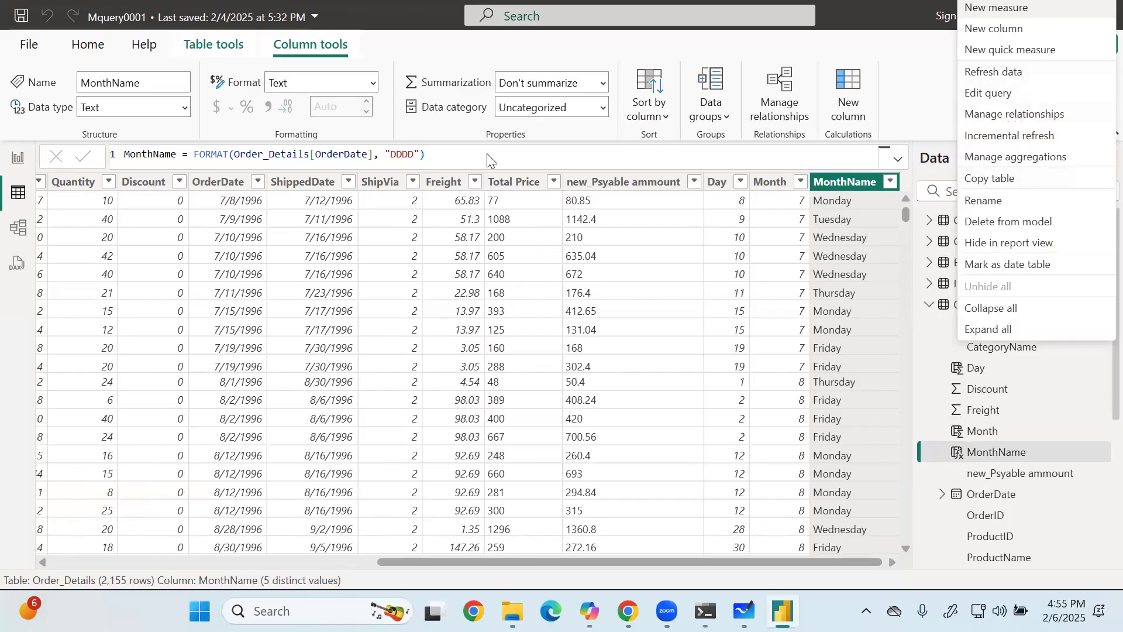
click(443, 158)
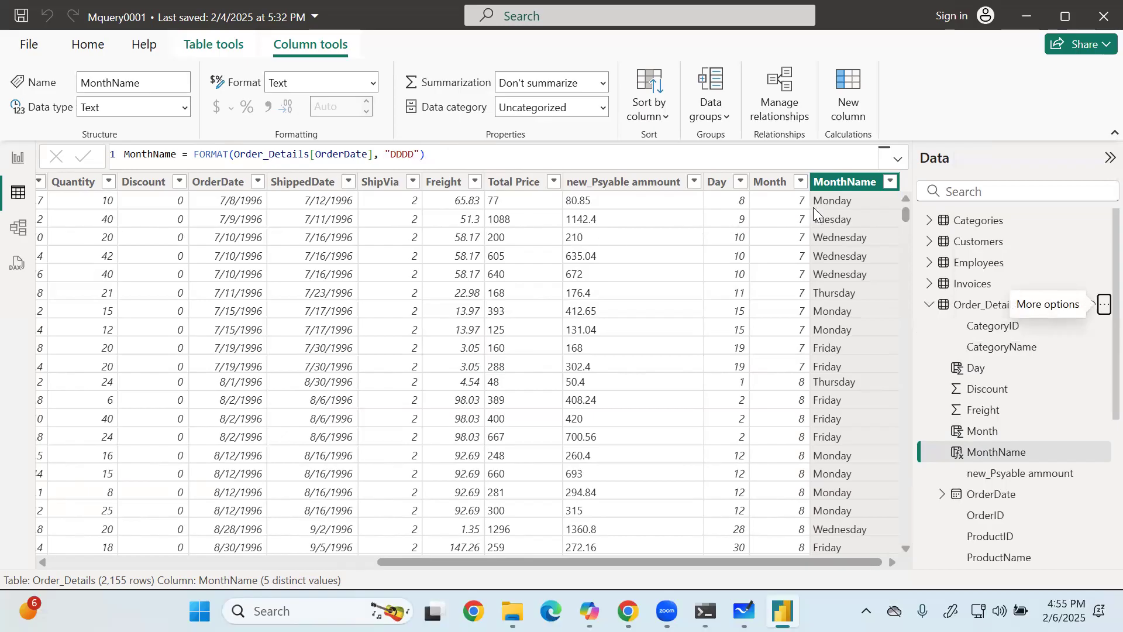
click(431, 157)
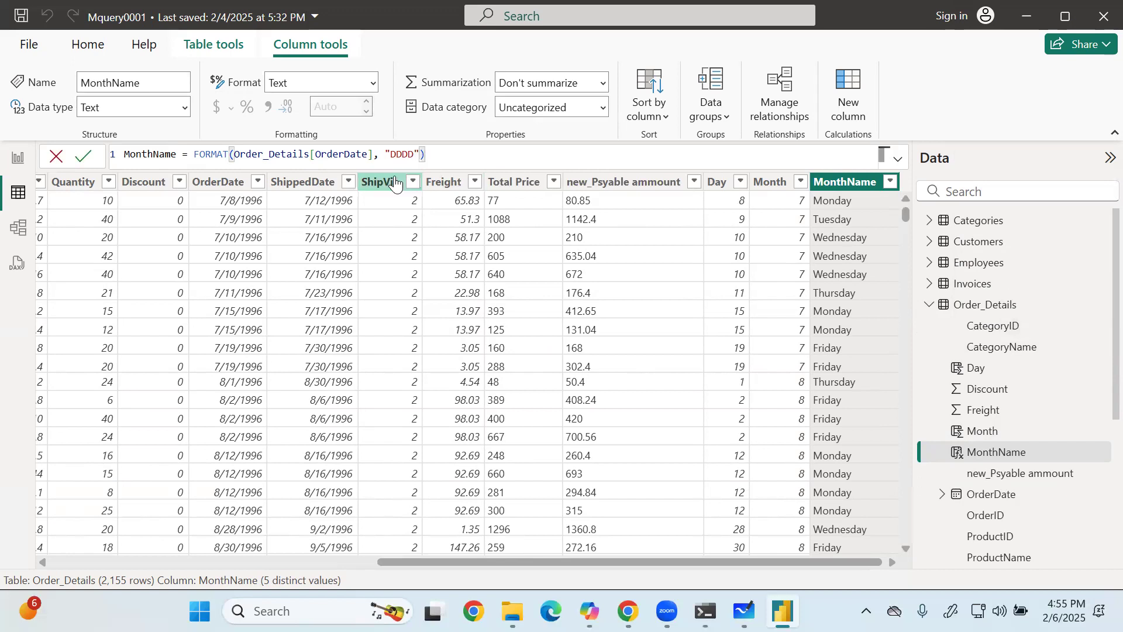
key(BackSpace)
key(BackSpace)
key(BackSpace)
key(BackSpace)
text(mmm)
key(BackSpace)
key(BackSpace)
key(BackSpace)
text(MMMM)
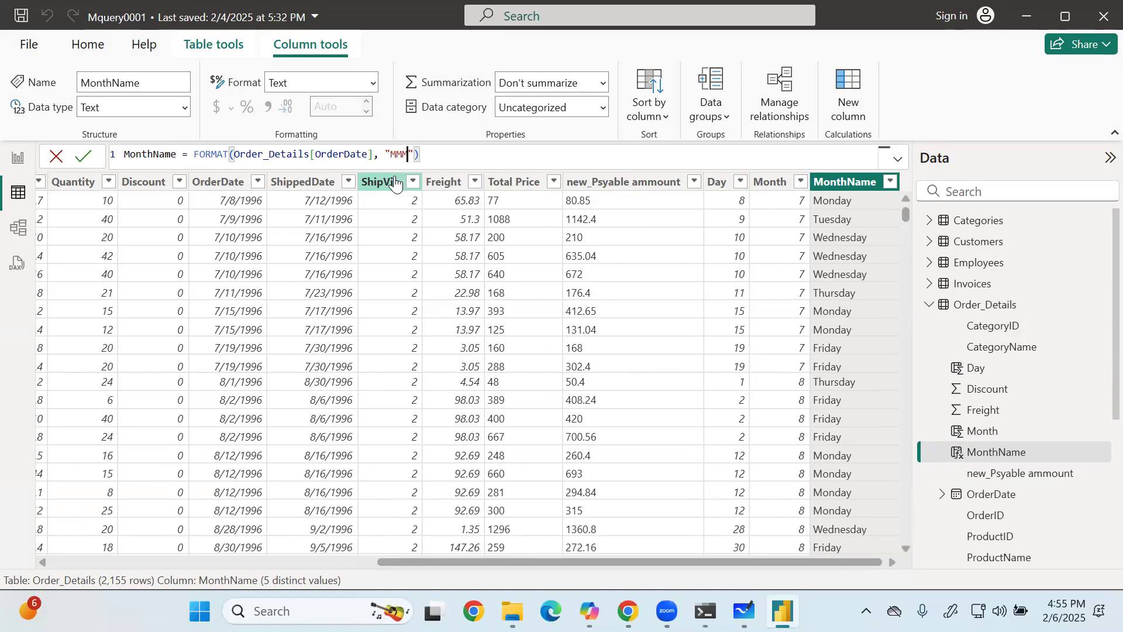
text(M)
key(Return)
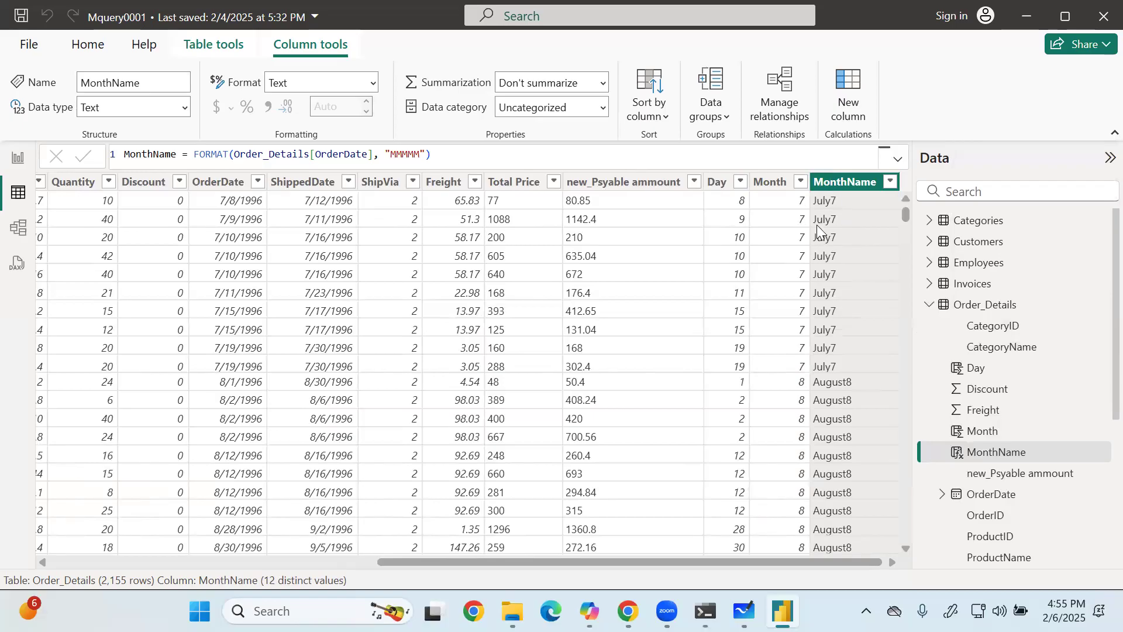
Set the format string in the MonthName formula to "MMMM" and apply it.
double_click(417, 154)
text(MMMM)
key(Return)
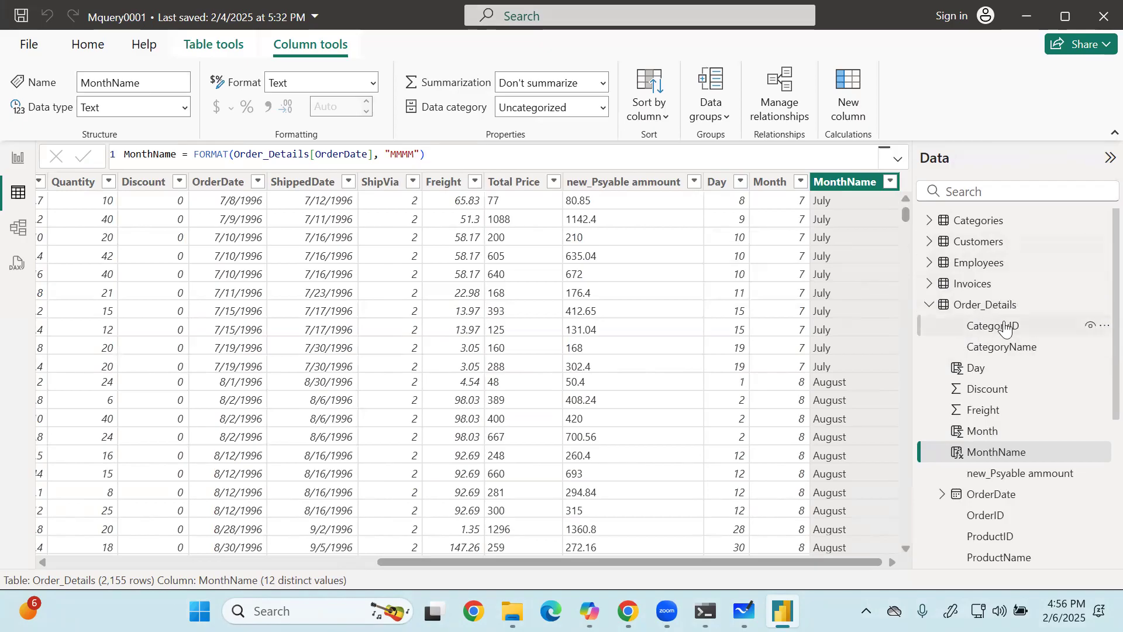
Add a calculated column named Year to the Order_Details table and begin its formula with the YEAR function.
click(1104, 310)
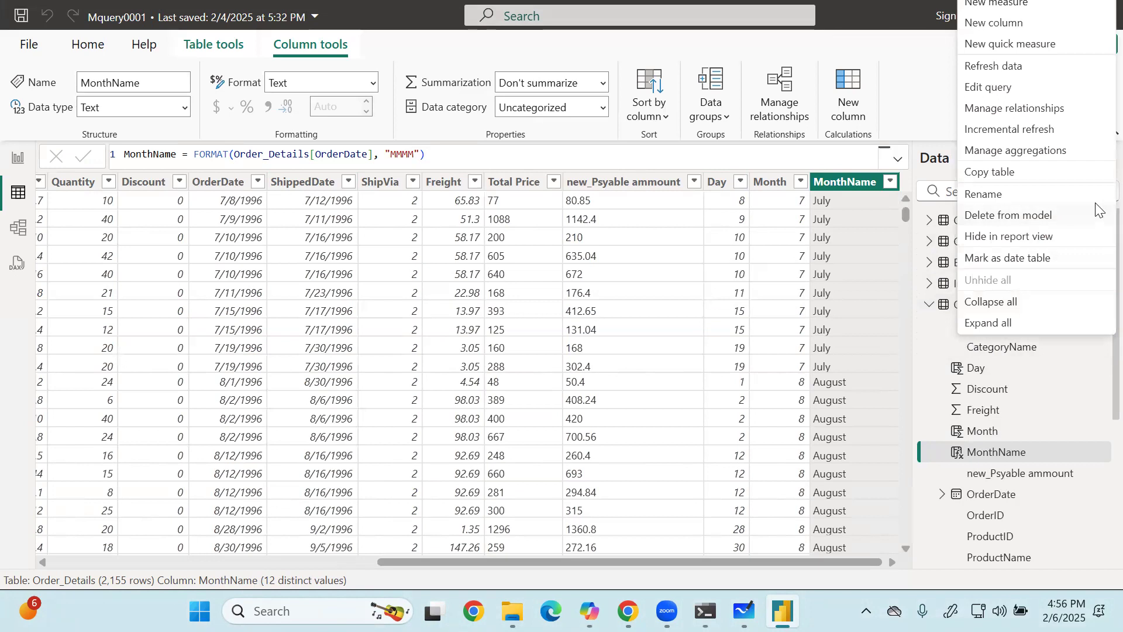
click(1011, 28)
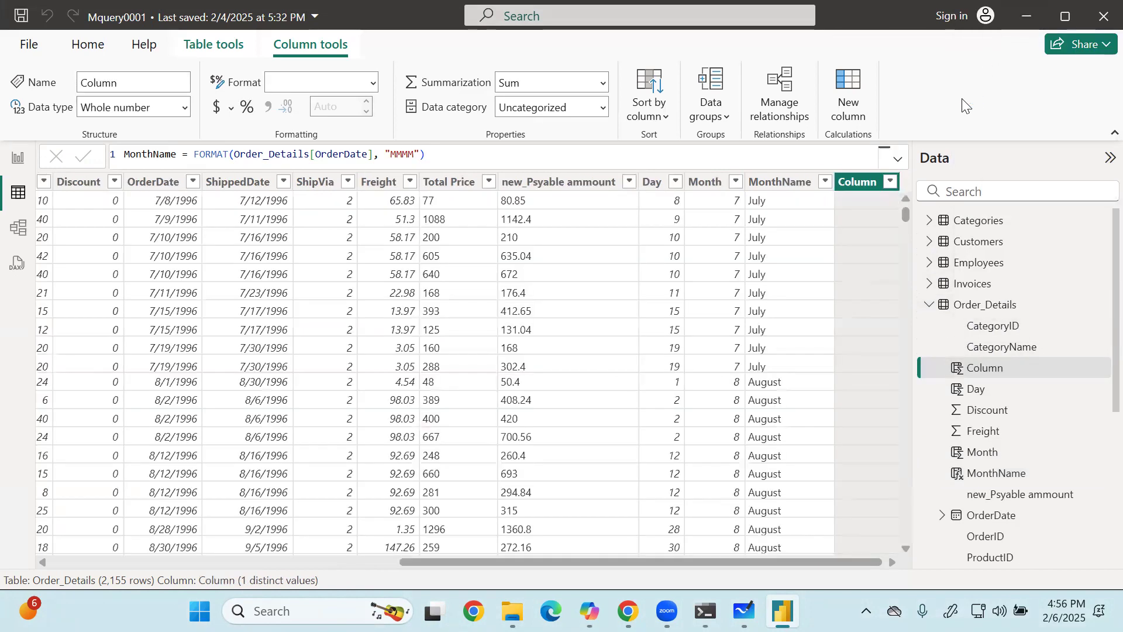
key(BackSpace)
text(yEAR)
key(BackSpace)
key(BackSpace)
key(BackSpace)
key(BackSpace)
text(Y)
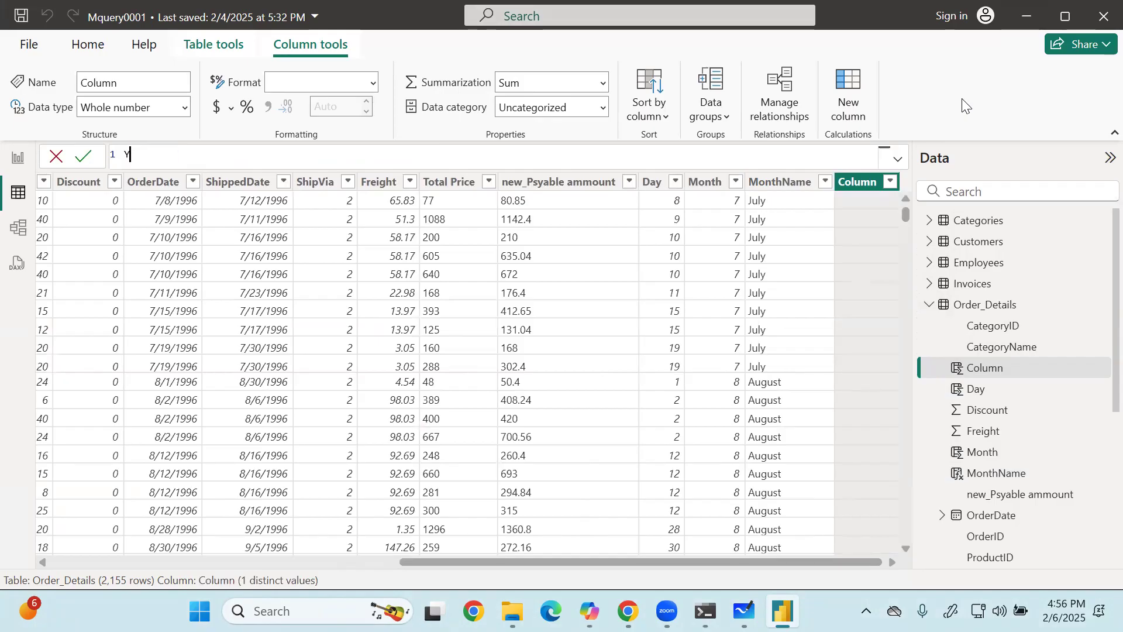
text(ear = year)
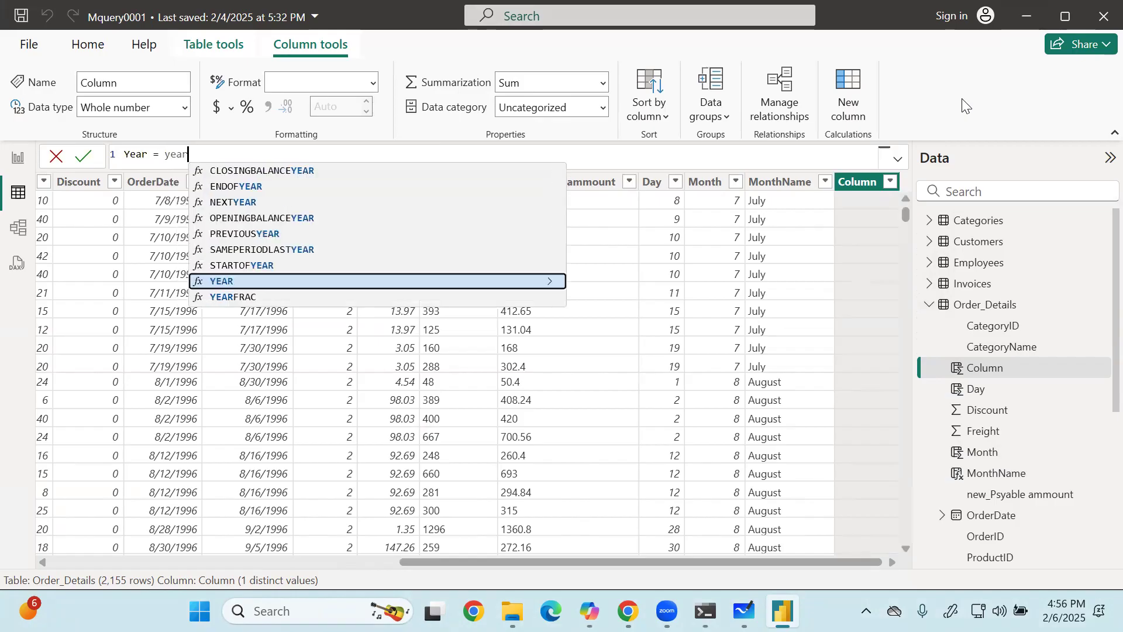
key(Tab)
Complete the Year column's formula with Order_Details[OrderDate] as the date argument.
text(order)
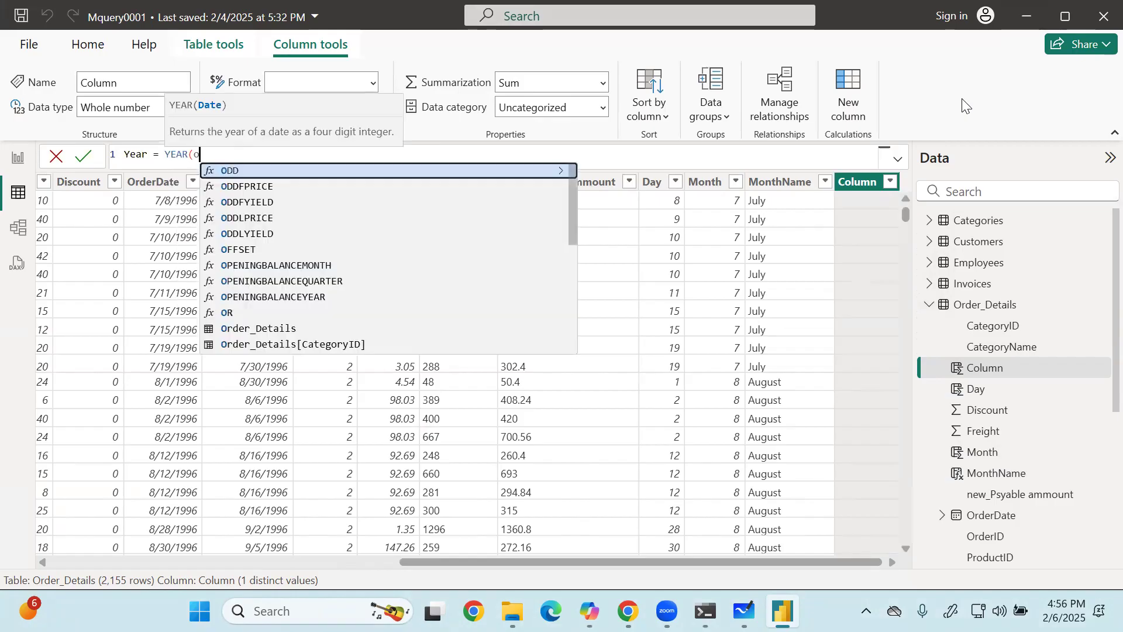
key(Down)
key(Down)
key(Down)
key(Down)
key(Down)
key(Down)
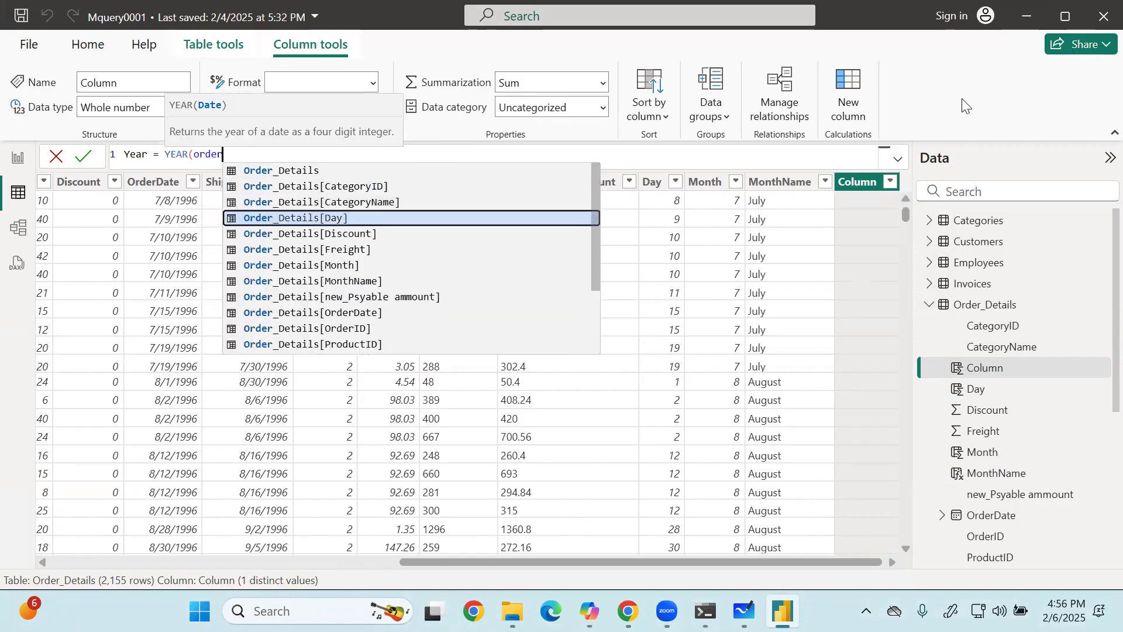
key(Up)
key(Down)
key(Down)
key(Down)
key(Down)
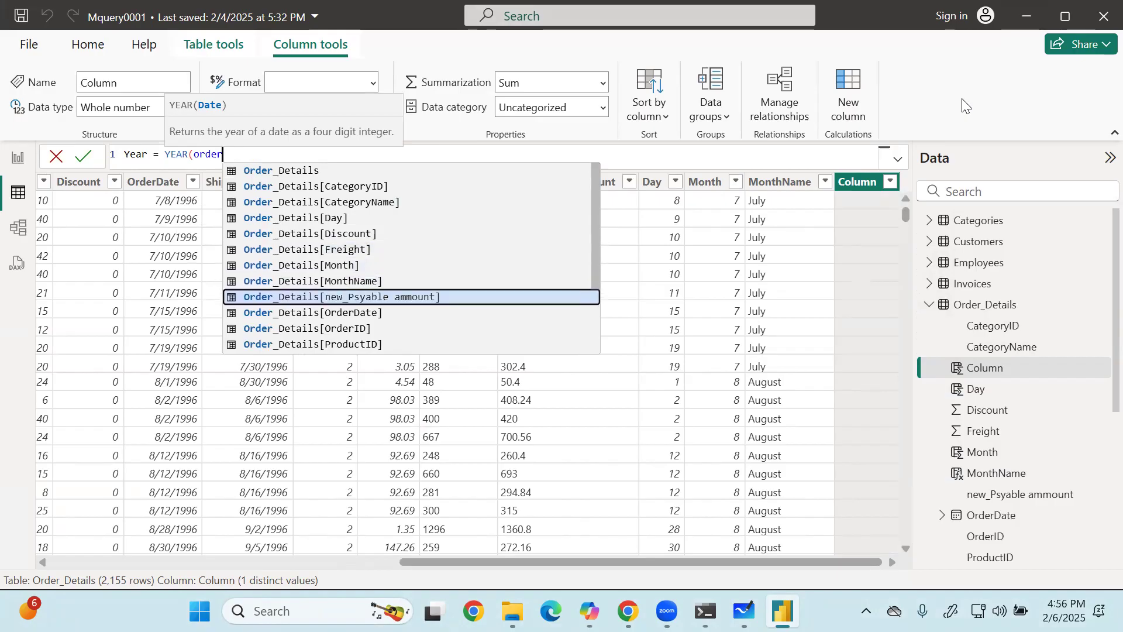
key(Tab)
text())
key(Return)
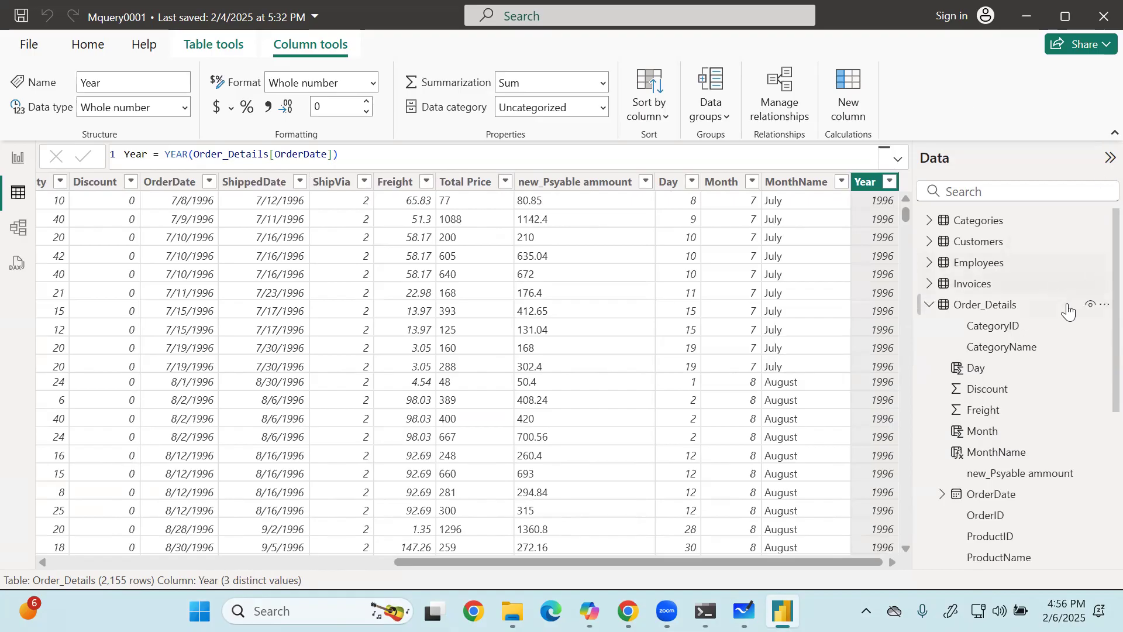
Add a calculated column named "week of day" to Order_Details and begin its formula with the WEEKDAY function.
click(1103, 305)
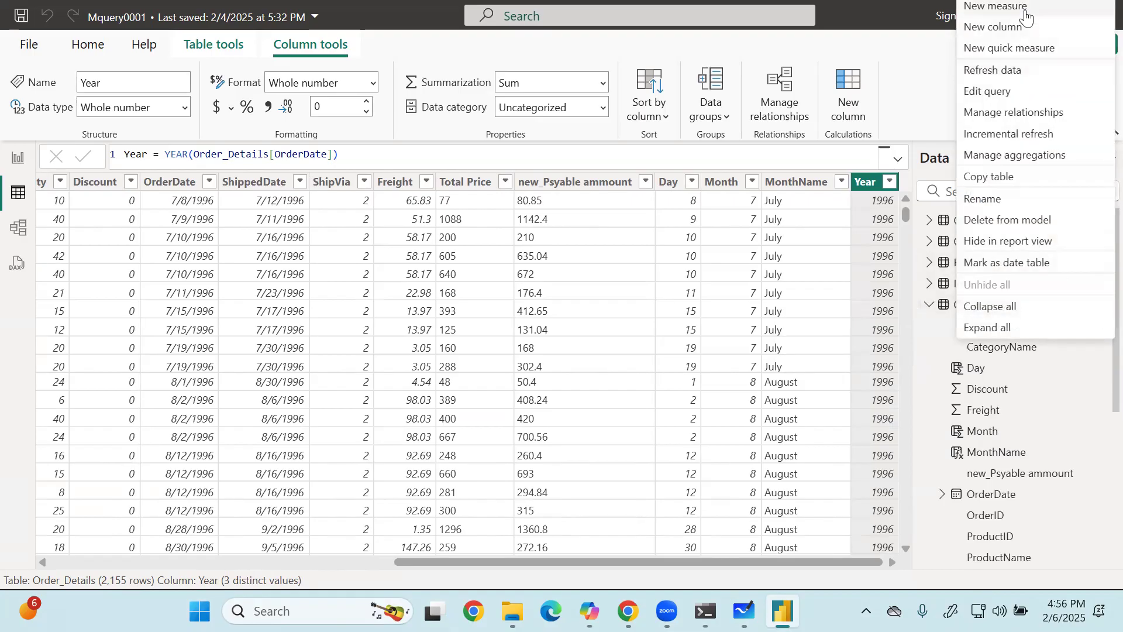
key(Escape)
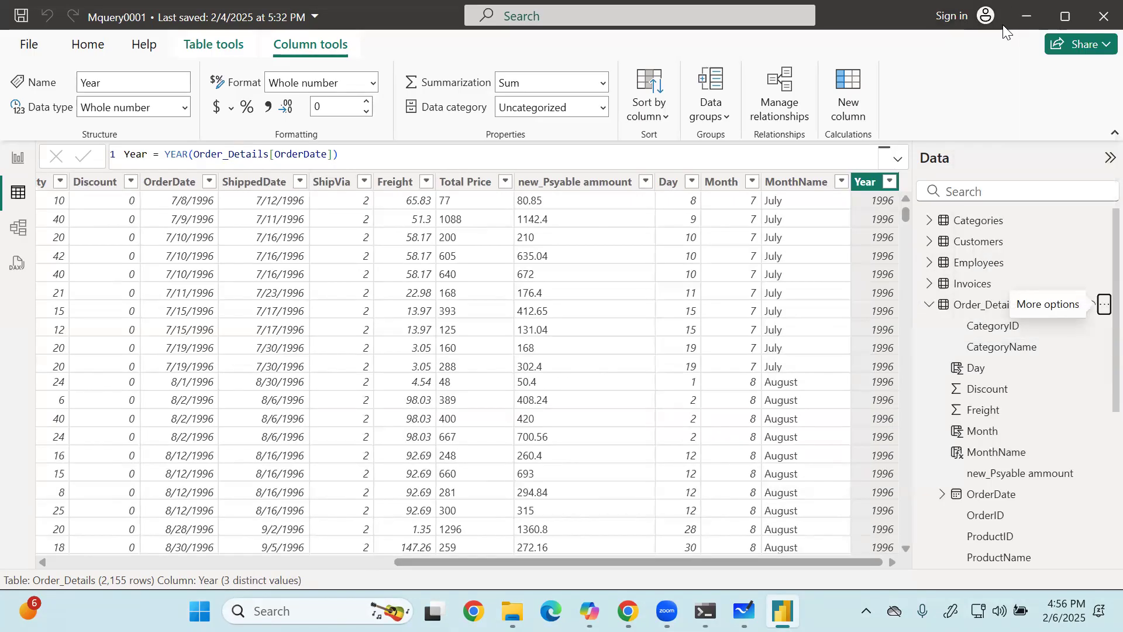
key(BackSpace)
text(WeekDay)
key(BackSpace)
key(BackSpace)
key(BackSpace)
key(BackSpace)
key(BackSpace)
key(BackSpace)
key(BackSpace)
key(BackSpace)
text(week of day = we)
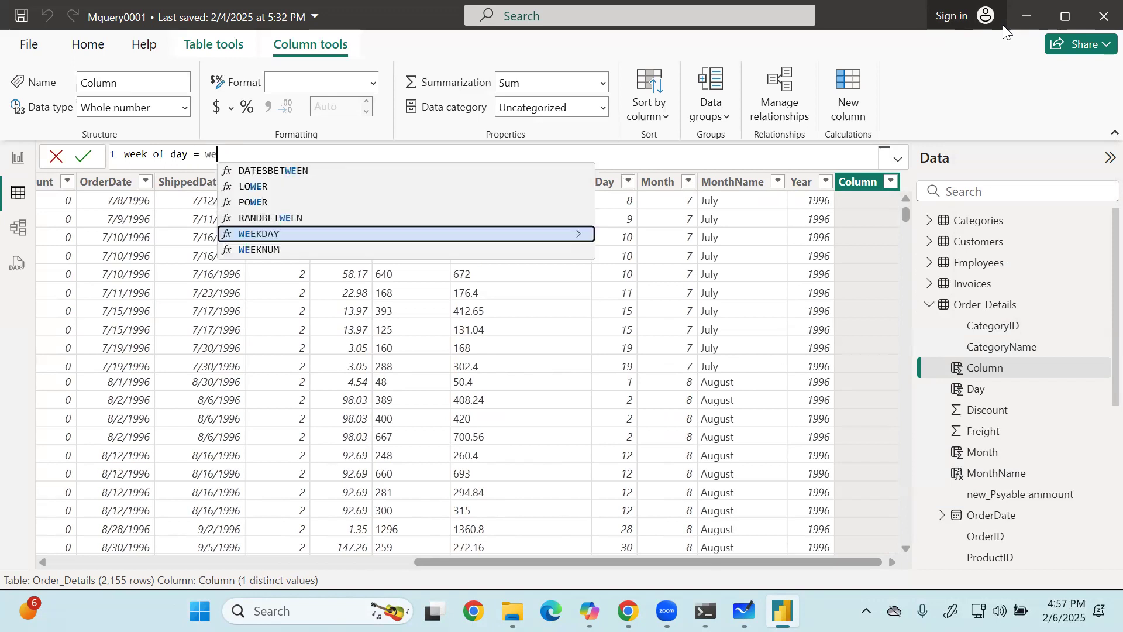
text(e)
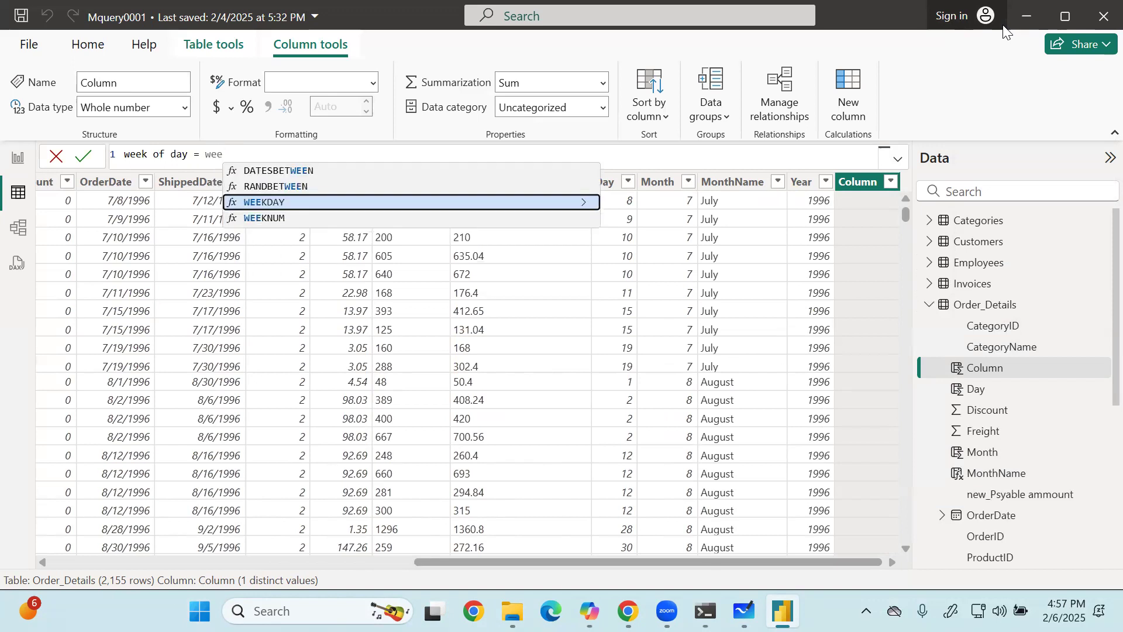
key(Tab)
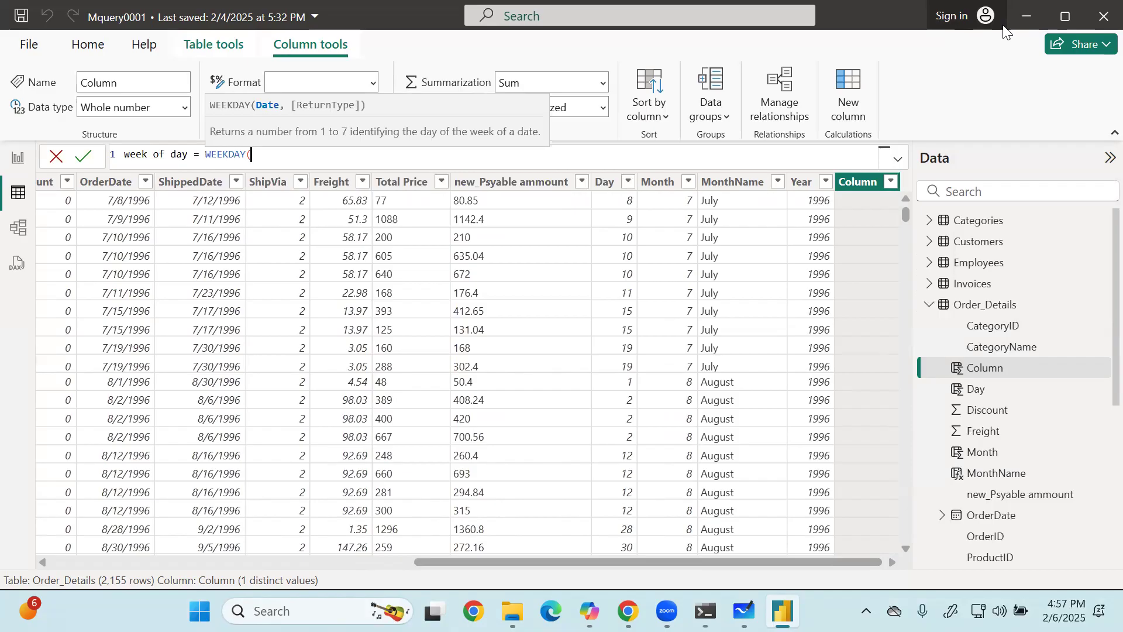
Complete the "week of day" formula with Order_Details[OrderDate] as the date argument.
text(orde)
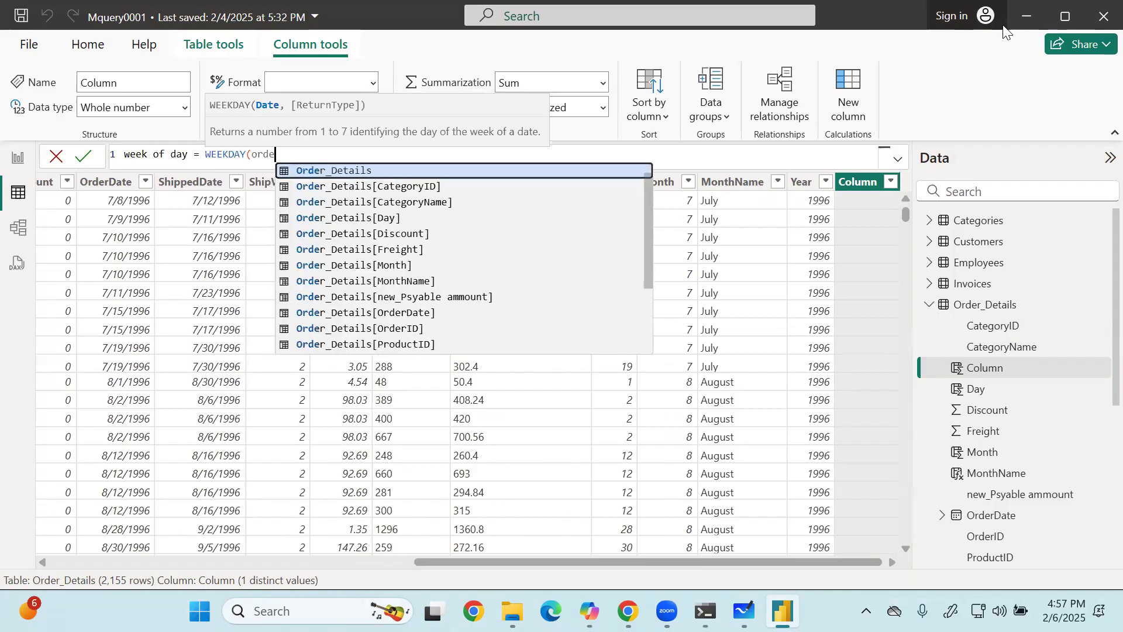
key(BackSpace)
key(BackSpace)
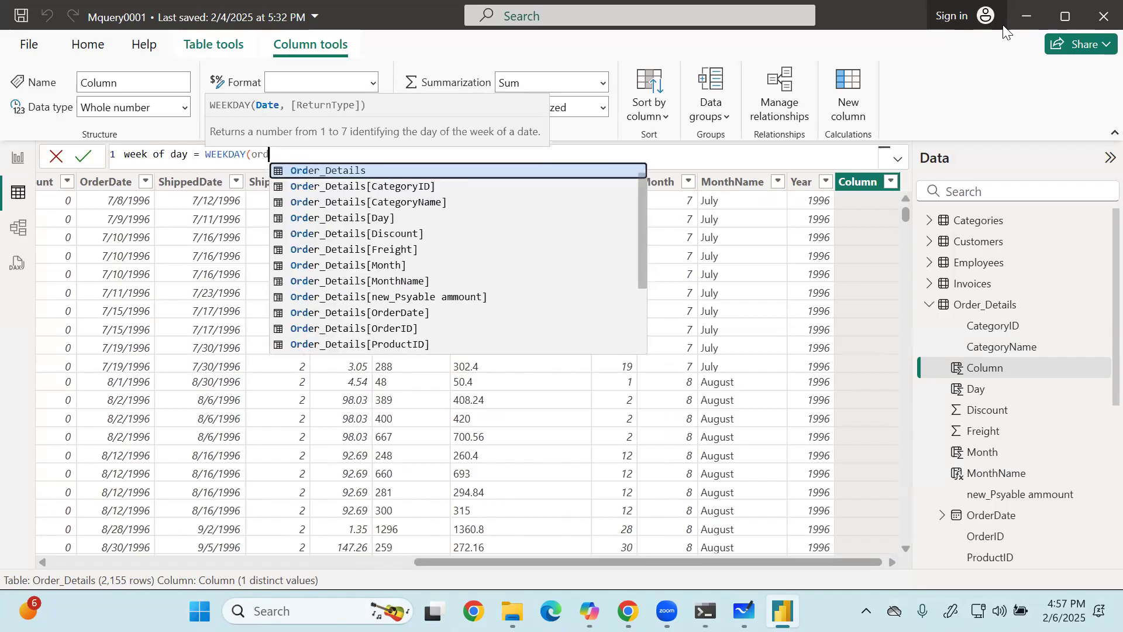
key(Down)
key(Down)
key(Down)
key(Down)
key(Down)
key(Down)
key(Down)
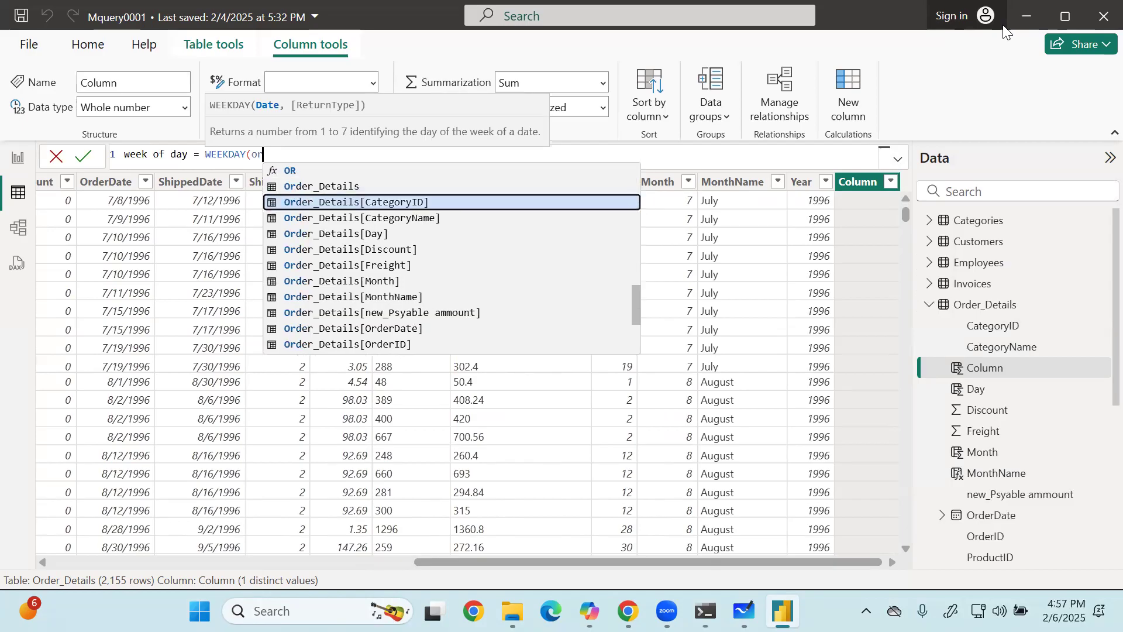
key(Down)
key(Down)
key(Down)
key(Tab)
text())
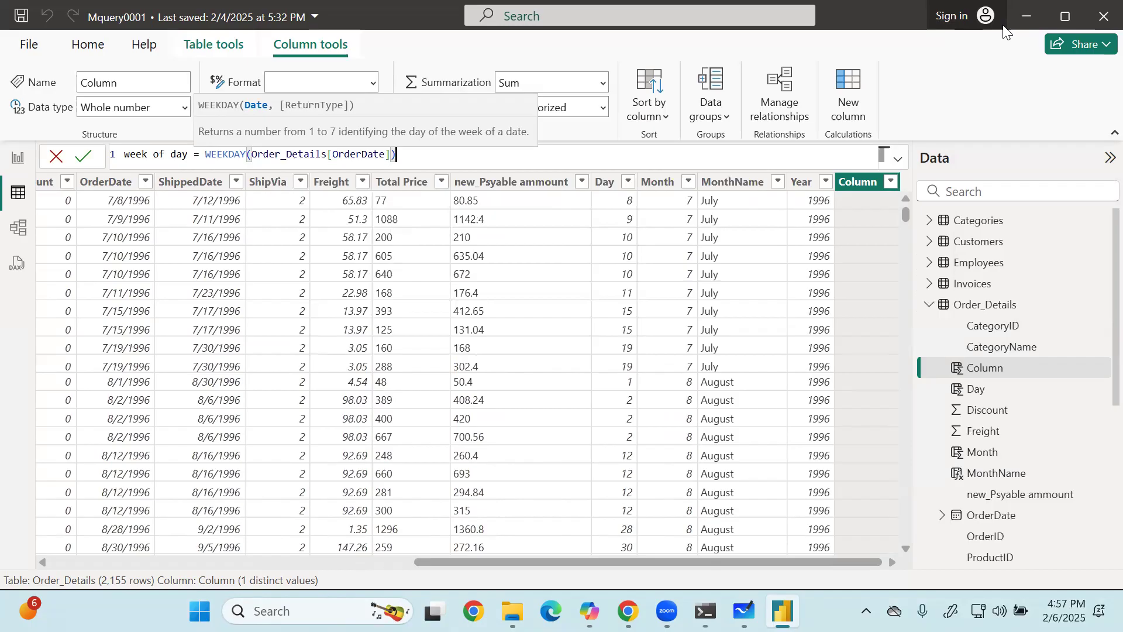
key(Return)
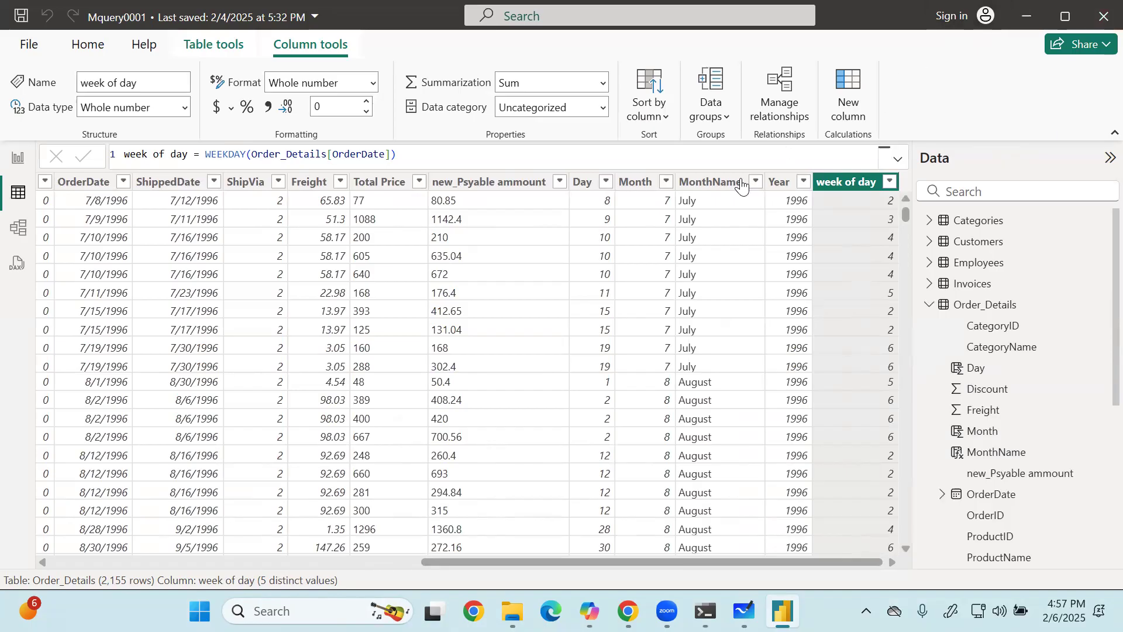
Add 2 as the return type argument in the "week of day" column's WEEKDAY formula.
click(393, 155)
text(,)
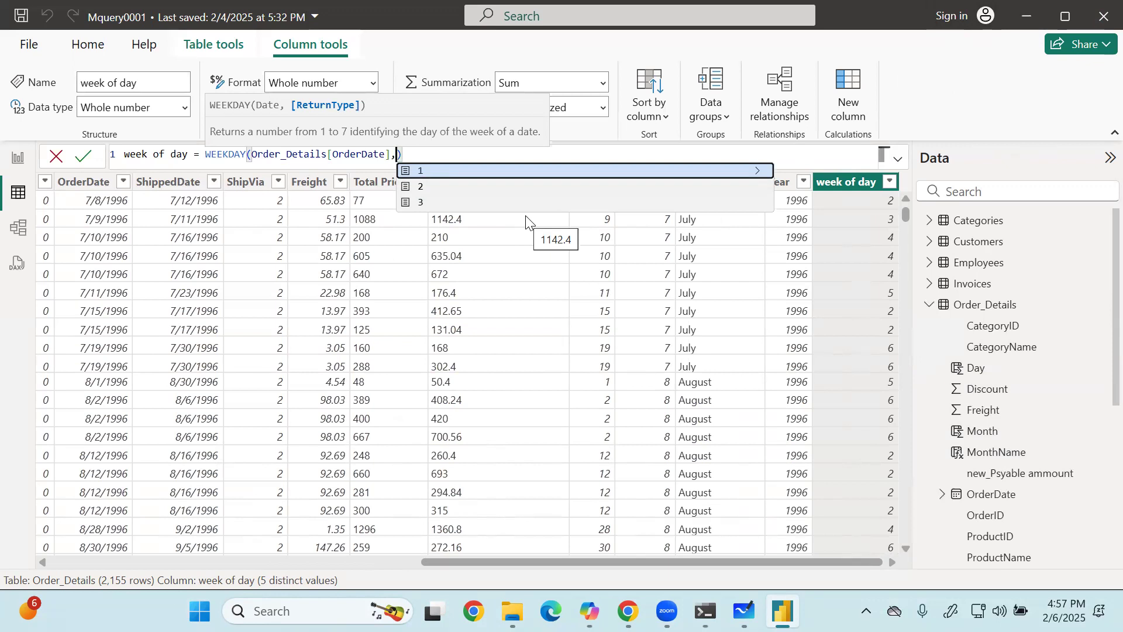
text(2)
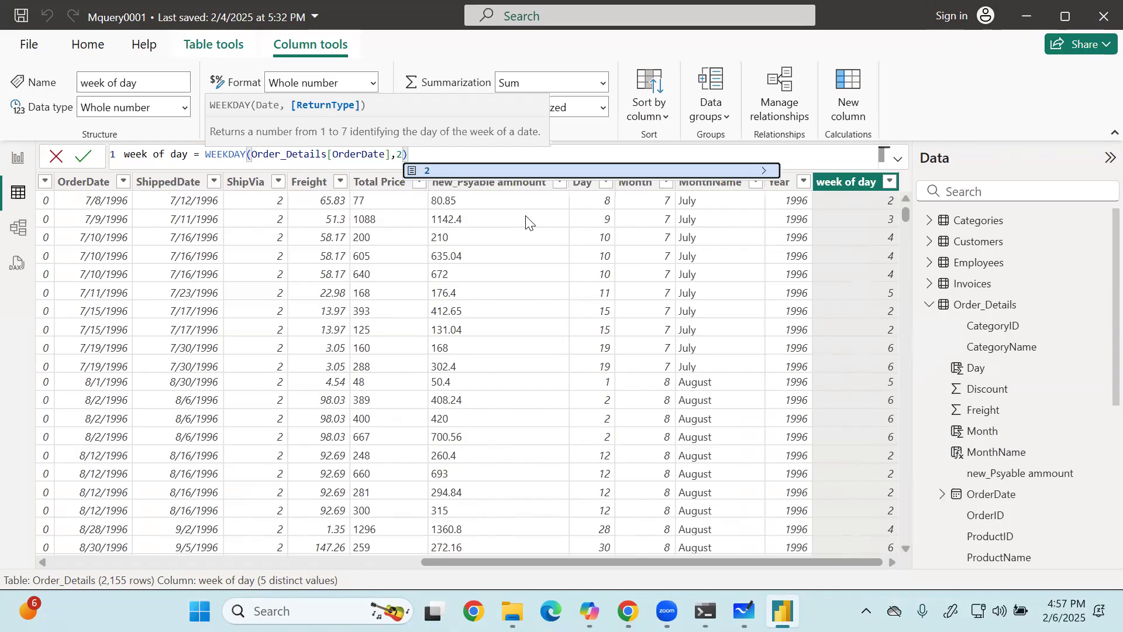
key(Return)
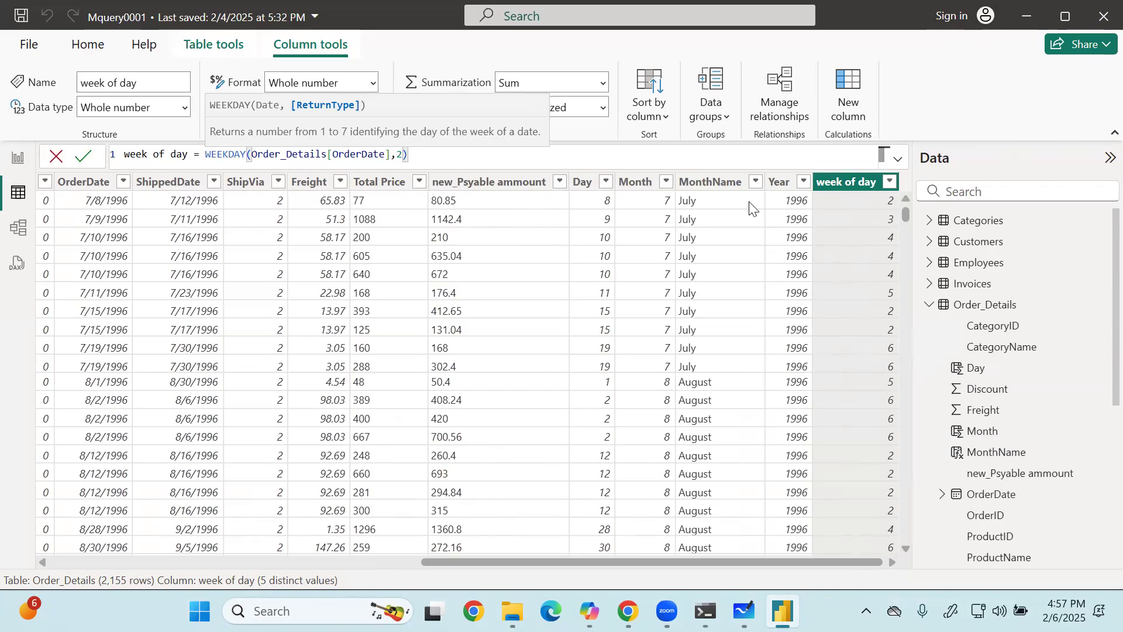
key(Return)
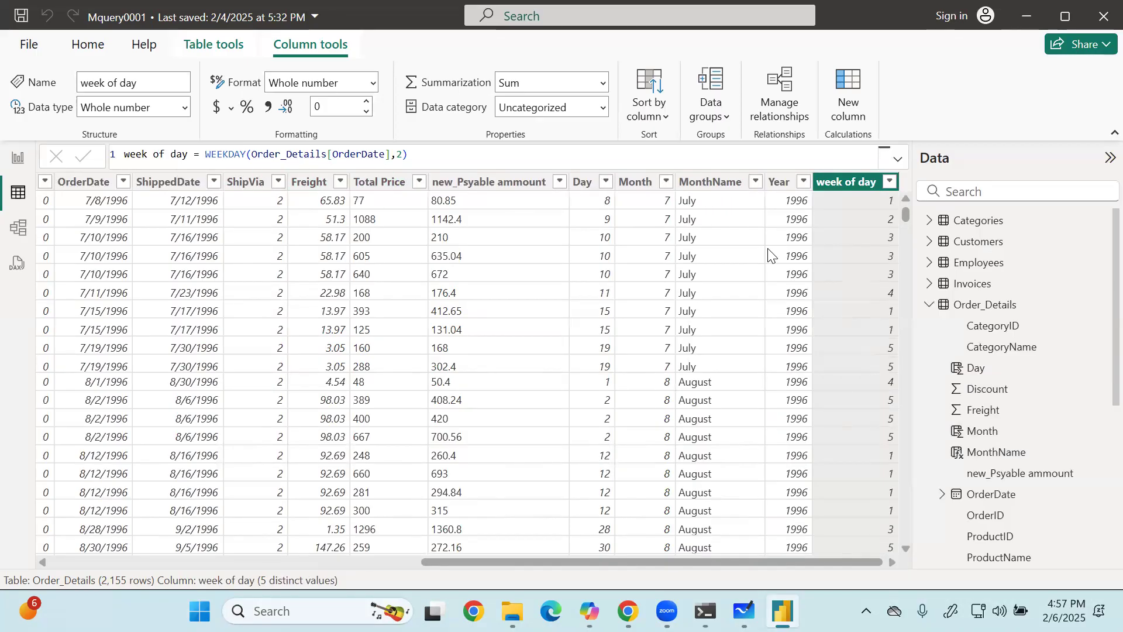
Change the format string in the MonthName column's FORMAT formula to "dddd" and compare its weekday names with the week of day numbers.
click(712, 183)
double_click(403, 154)
key(BackSpace)
text(dddd)
key(Return)
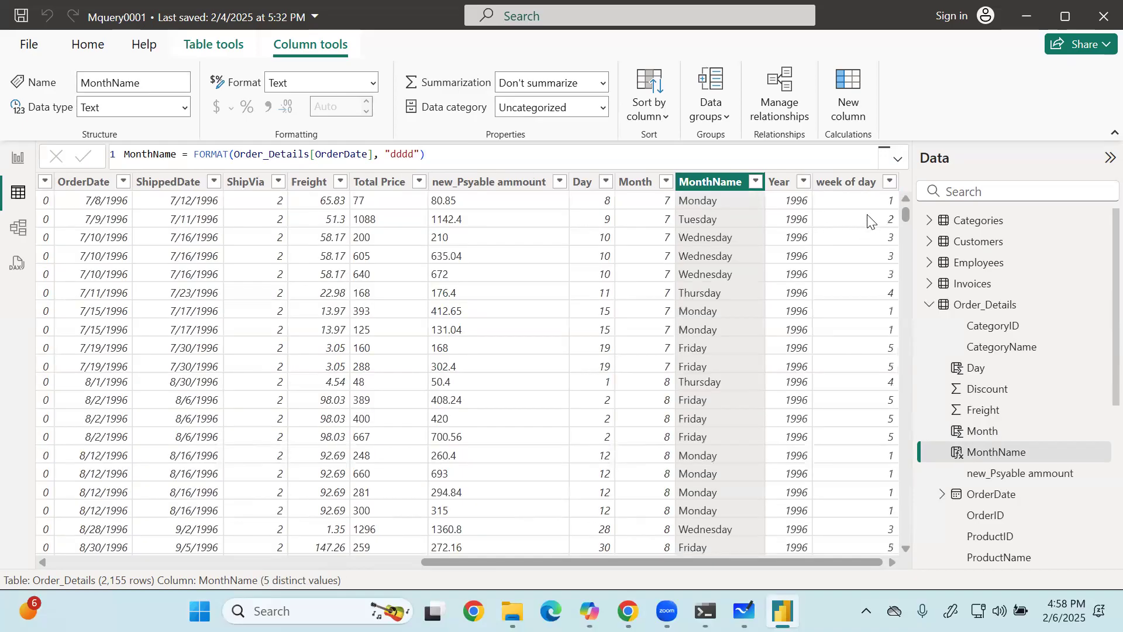
click(885, 206)
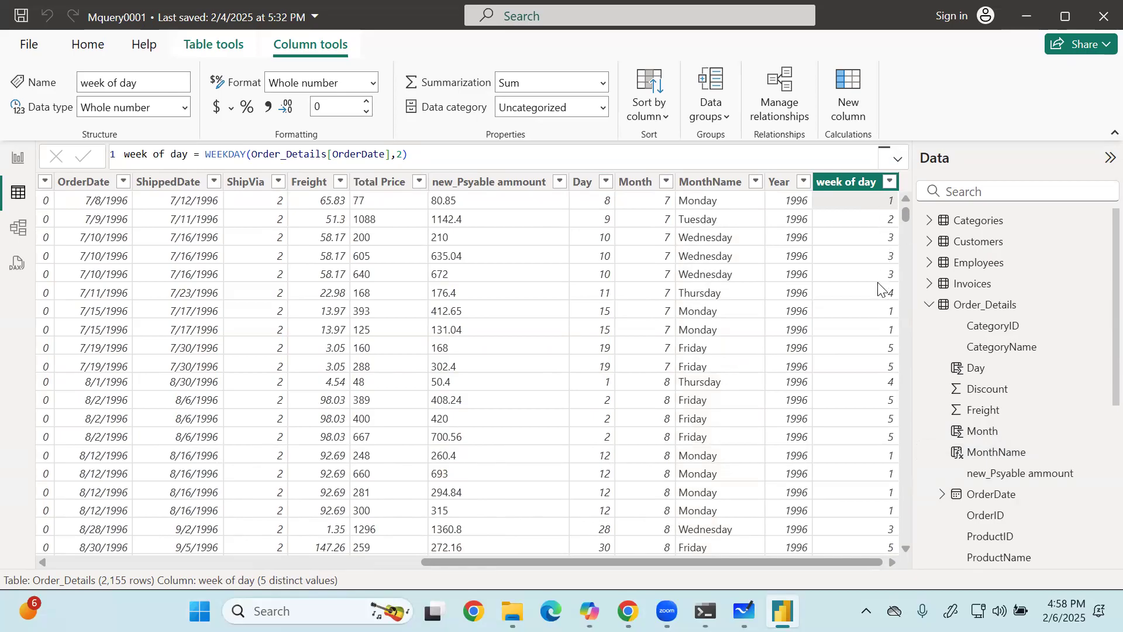
click(728, 304)
click(872, 293)
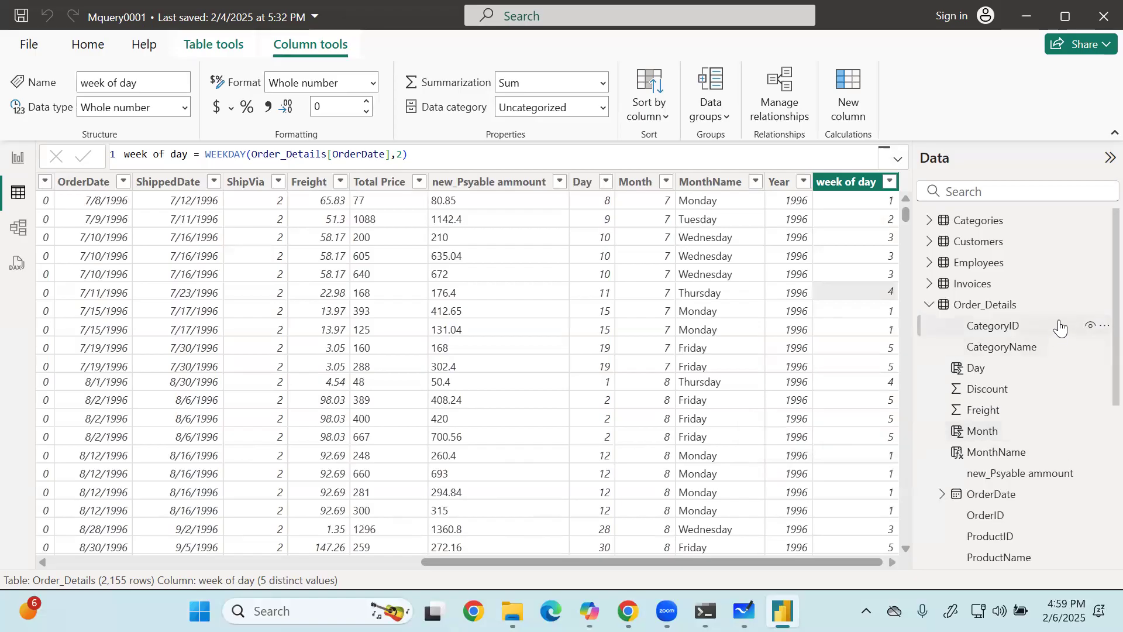
Add a calculated column named "Week of year" to the Order_Details table and begin its formula with the WEEKNUM function.
click(1102, 306)
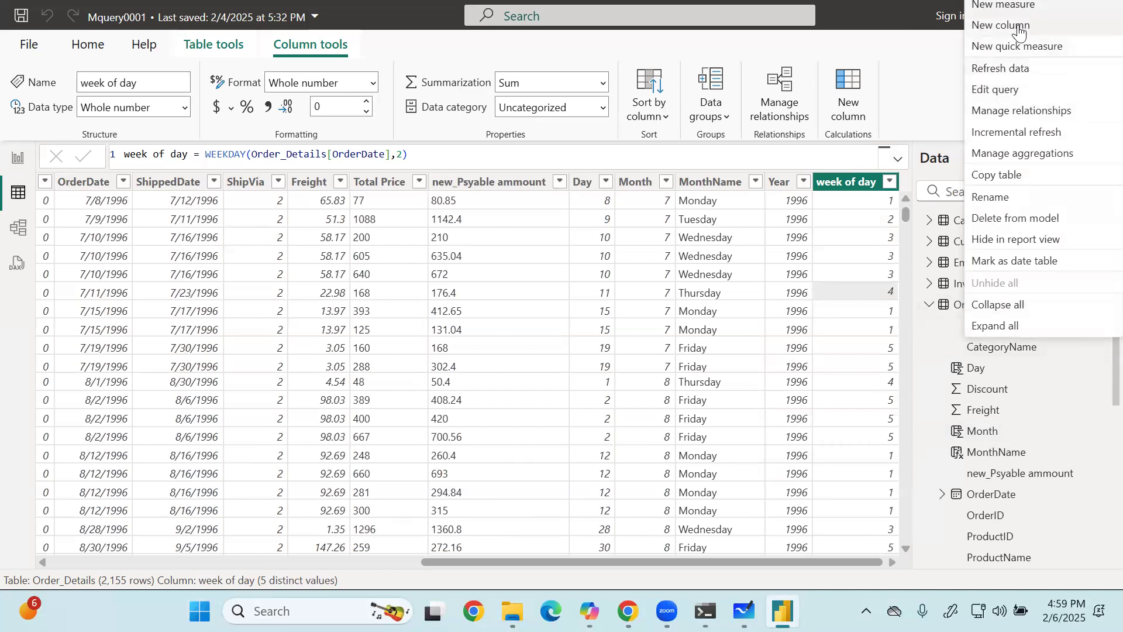
click(992, 68)
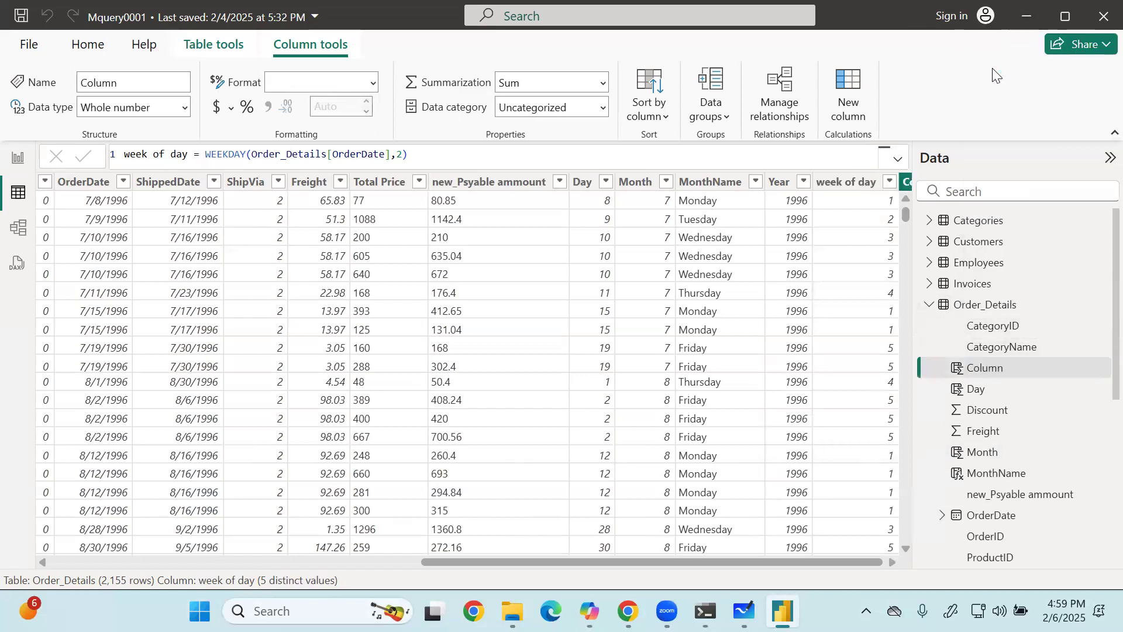
key(BackSpace)
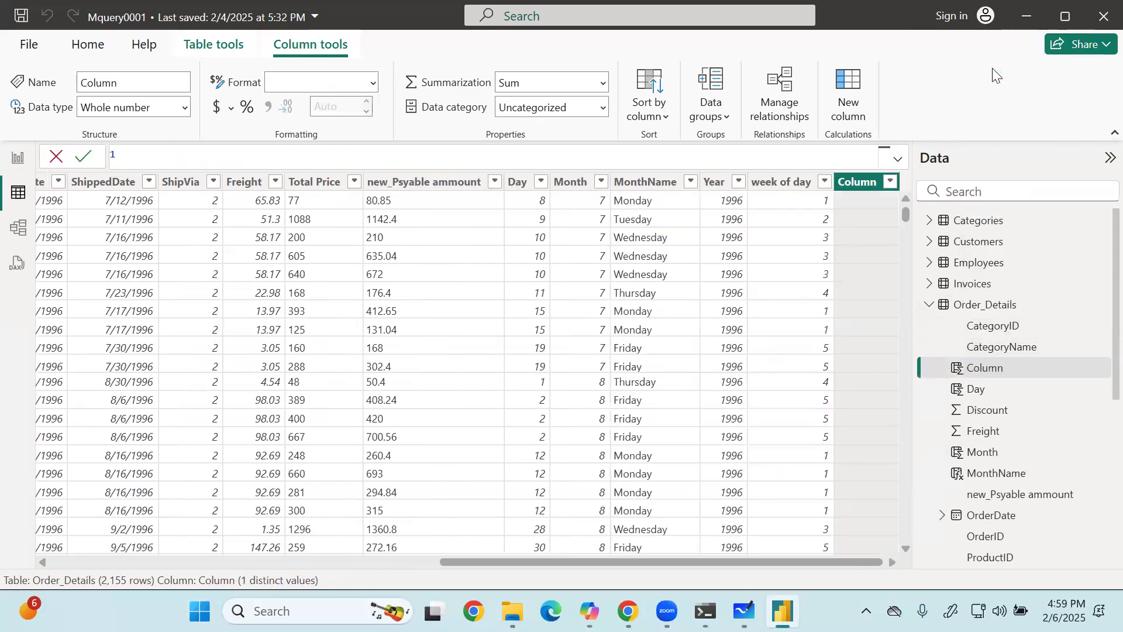
text(Week of year = wee)
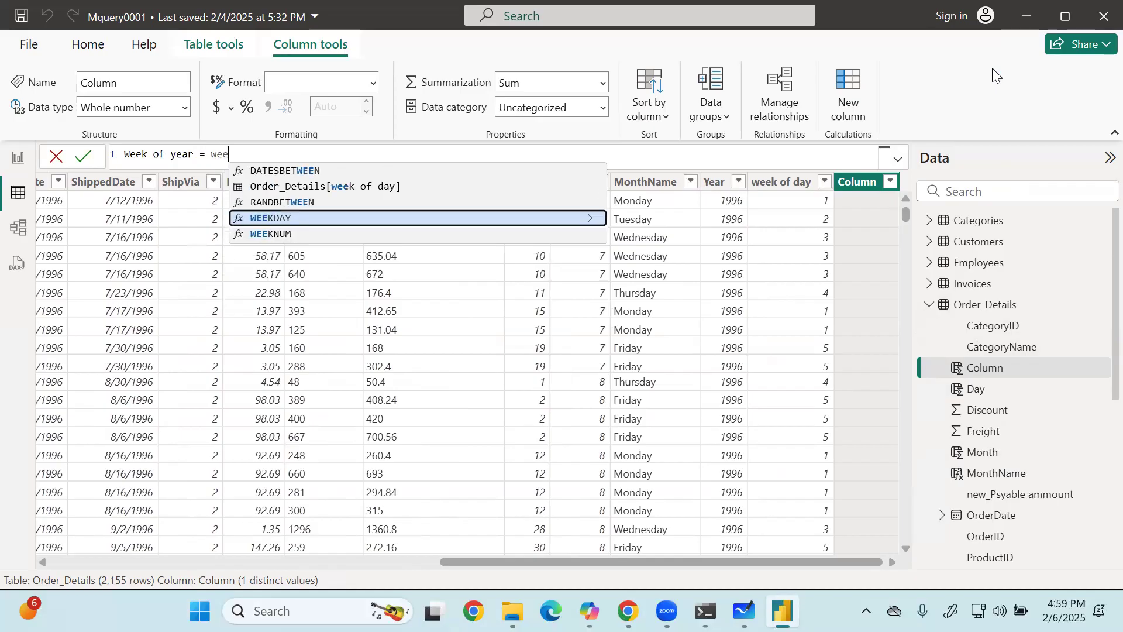
key(Down)
key(Tab)
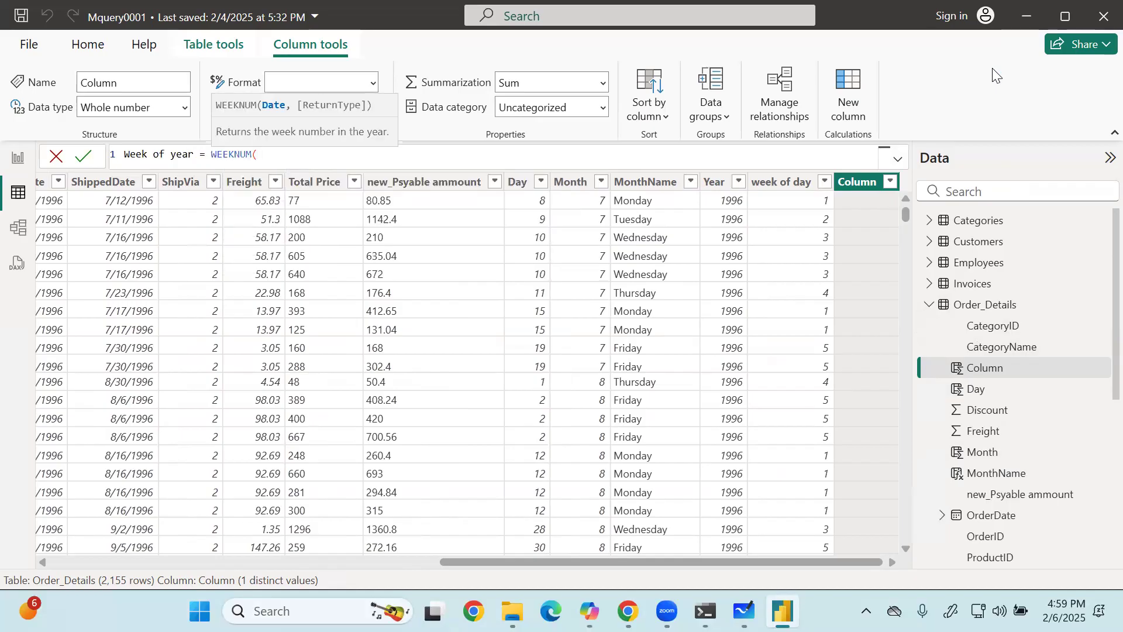
Insert Order_Details[OrderDate] as the date argument of the "Week of year" column's WEEKNUM function.
text(orde)
key(Down)
key(Down)
key(Down)
key(Down)
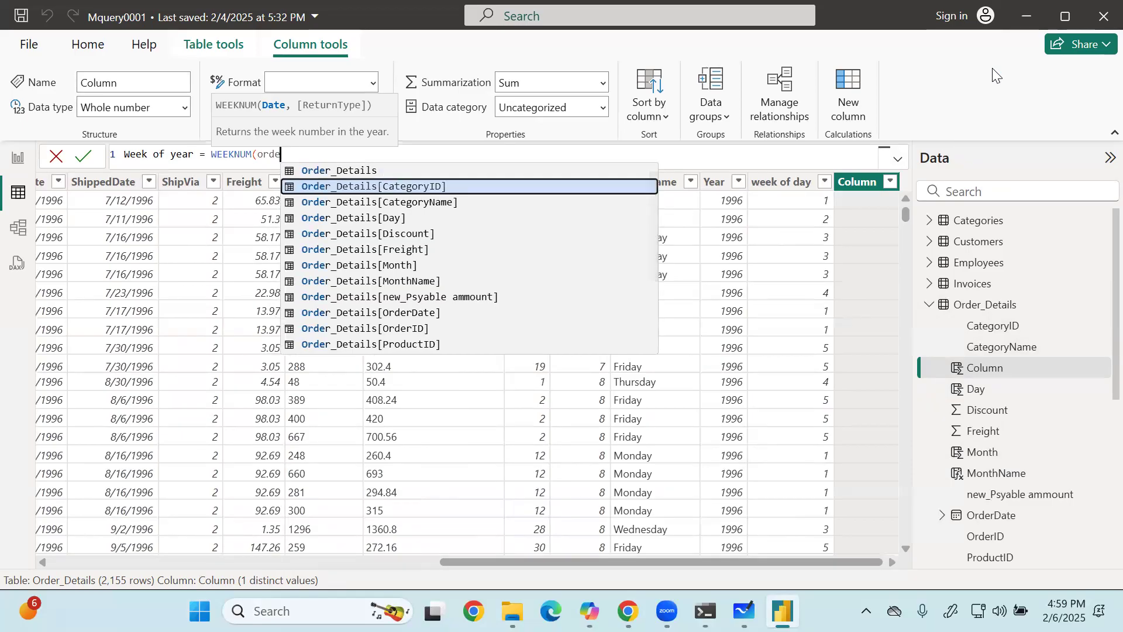
key(Down)
key(Down)
key(Down)
key(Down)
key(Down)
key(Down)
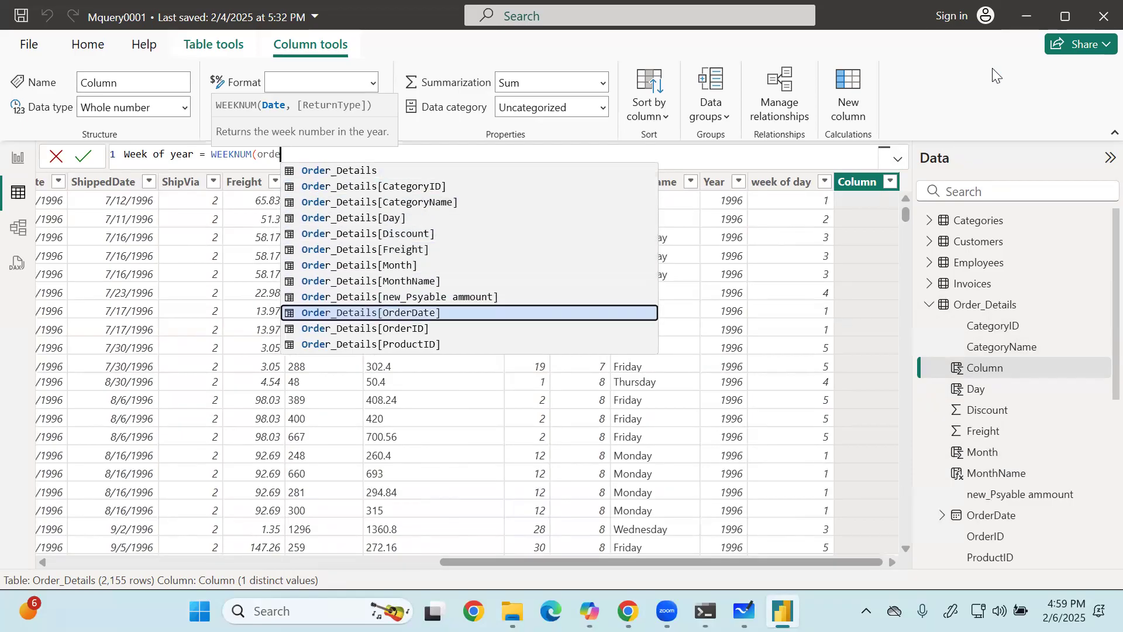
text(r)
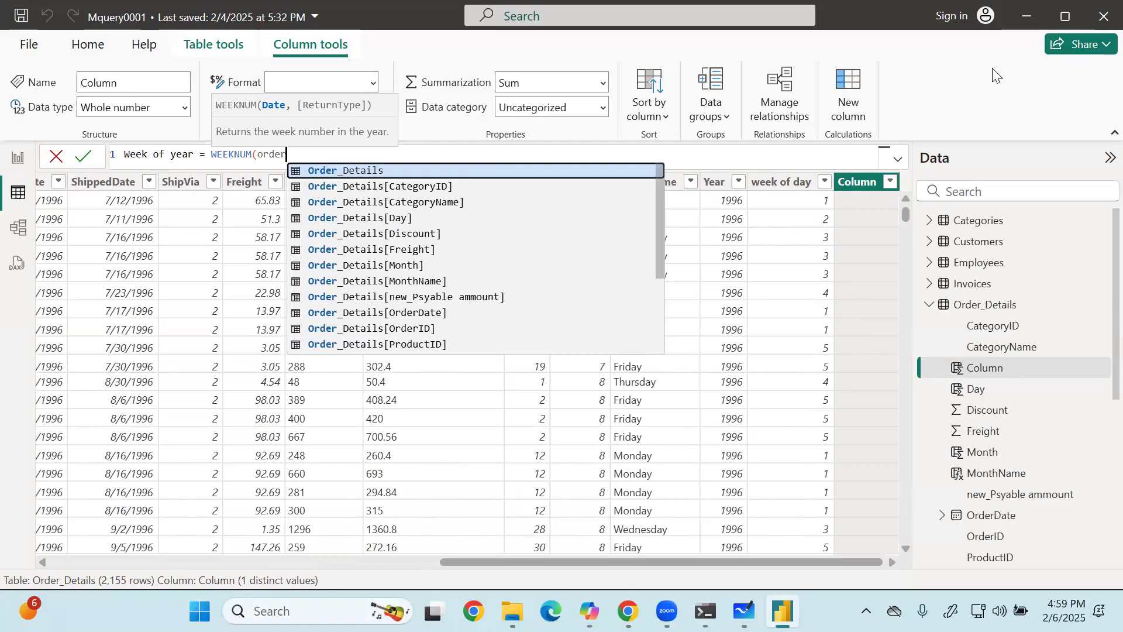
key(Down)
key(Down)
key(Down)
key(Down)
key(Down)
key(Down)
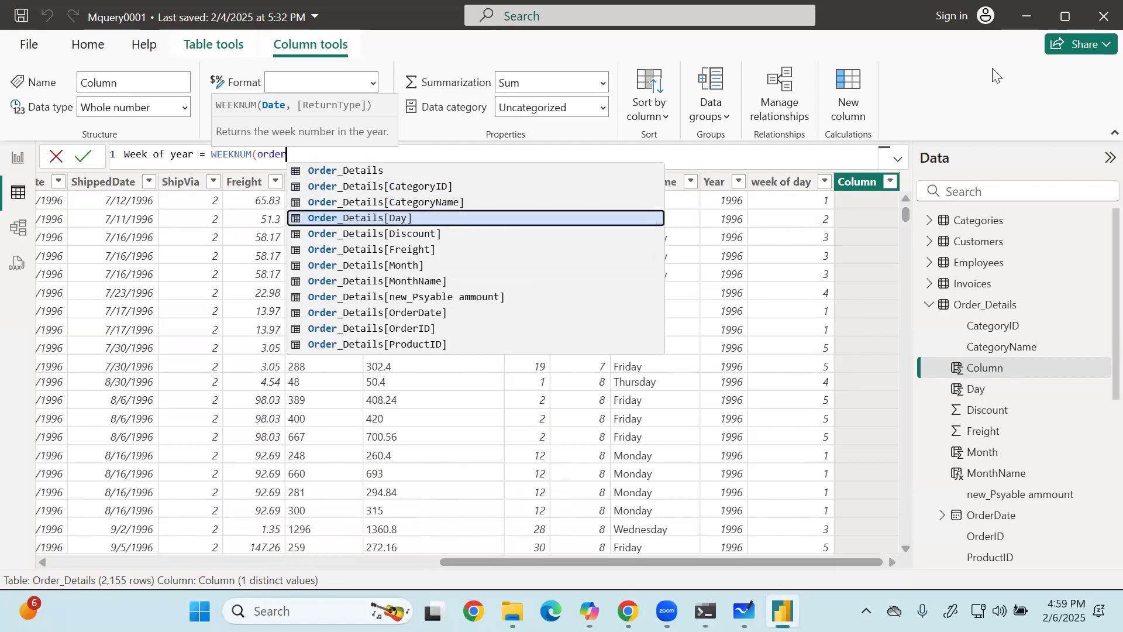
key(Down)
key(Down)
key(Down)
key(Tab)
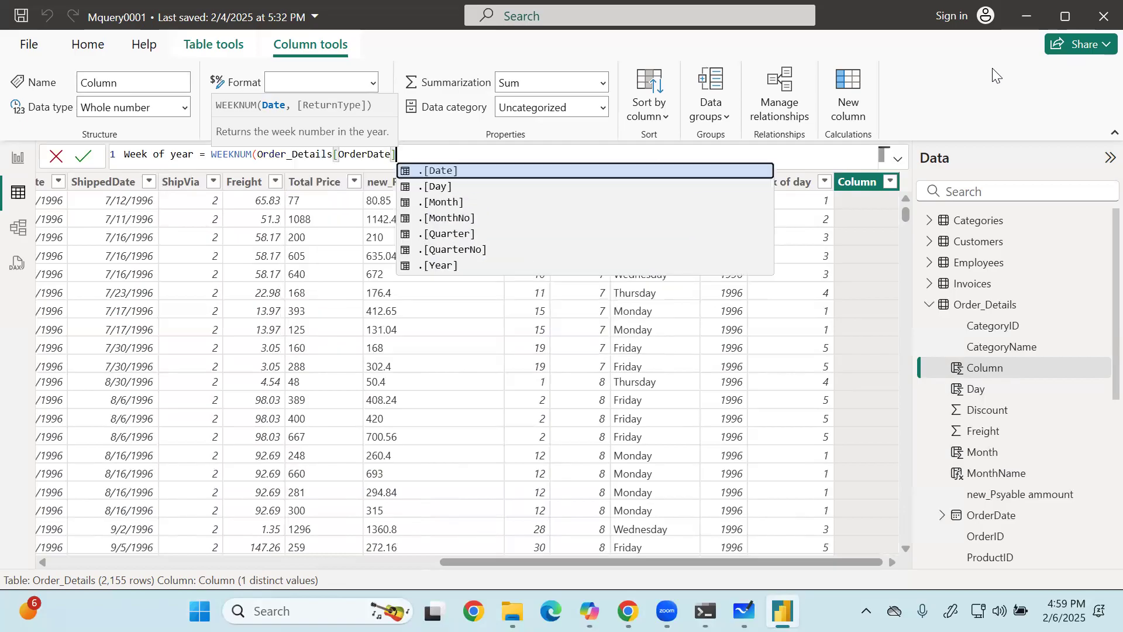
Finish the "Week of year" formula with return type 1 and commit it.
text(,)
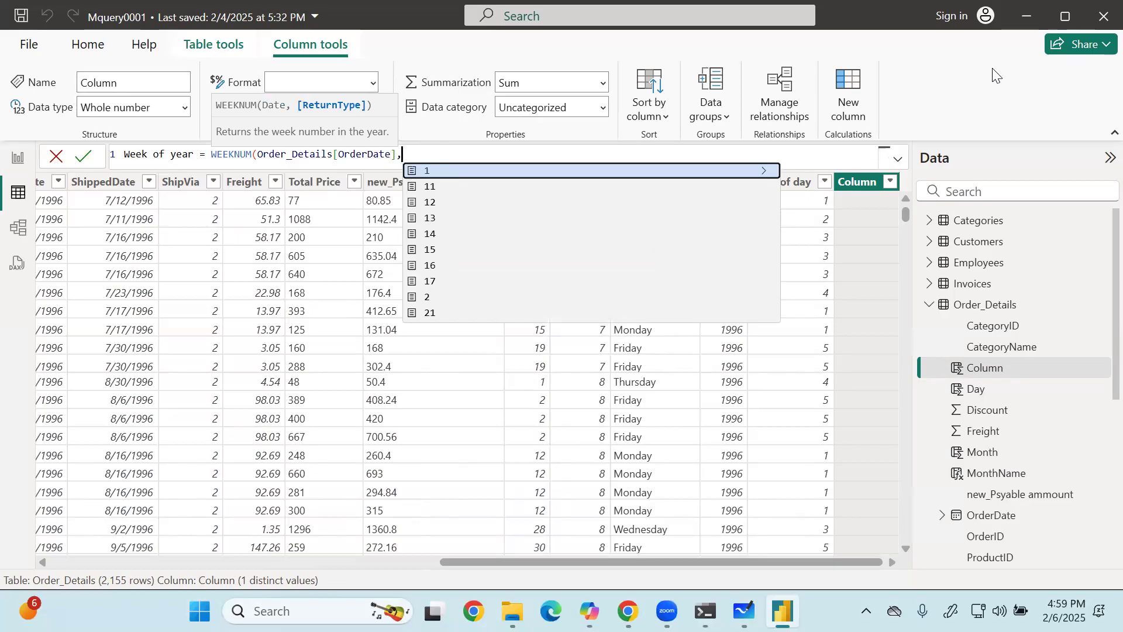
text(1))
key(Return)
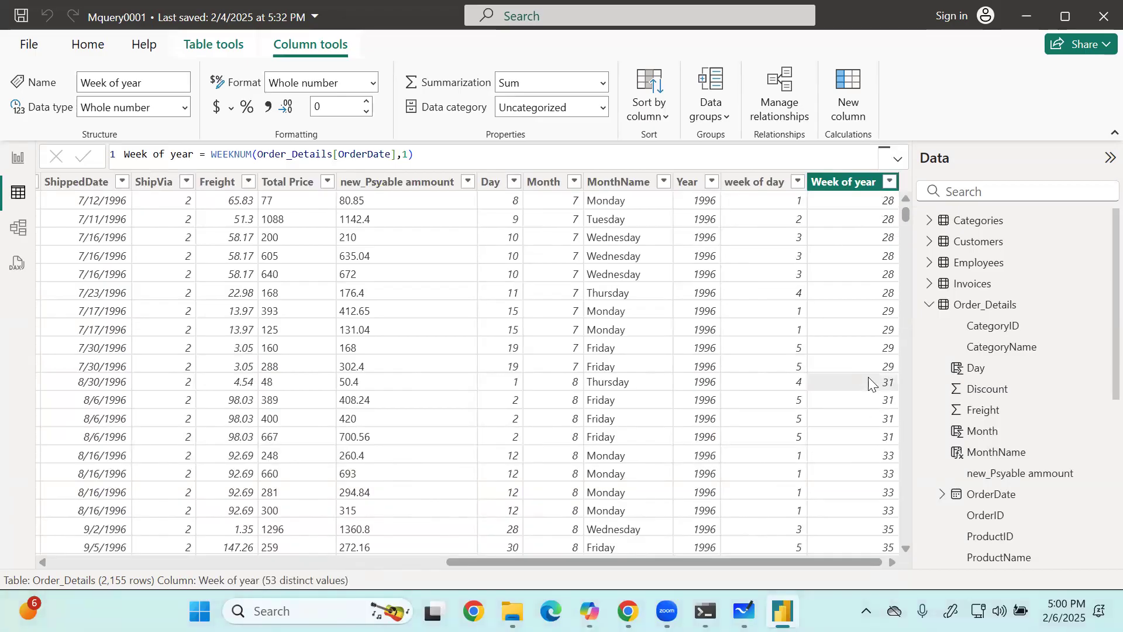
Examine the Week of year values in rows around the change from 1996 to 1997.
scroll(858, 421, down, 20)
scroll(848, 462, down, 6)
scroll(857, 448, up, 8)
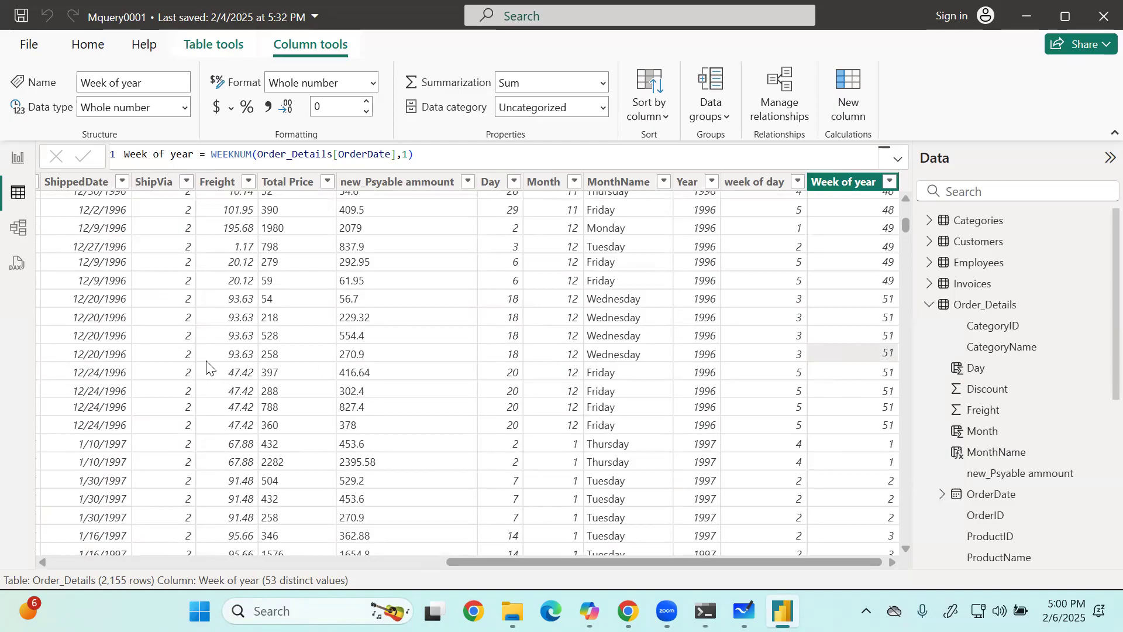
click(89, 344)
click(817, 367)
drag(905, 222, 866, 257)
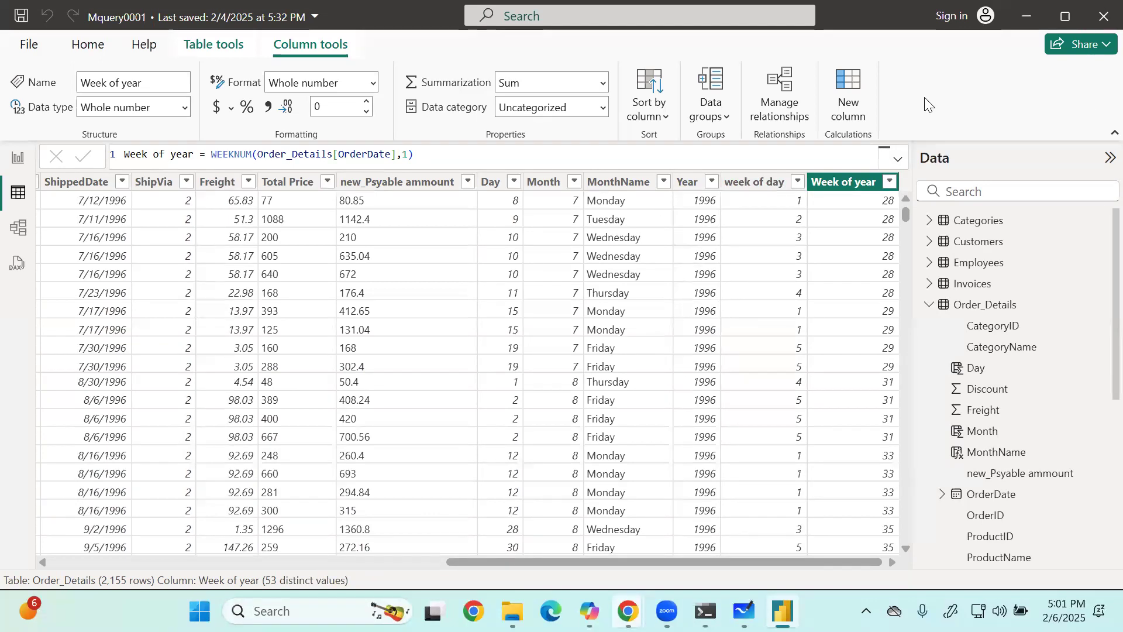
mouse_move(674, 138)
mouse_down()
mouse_move(674, 186)
mouse_move(758, 151)
mouse_move(780, 174)
mouse_move(809, 157)
mouse_move(845, 166)
mouse_move(872, 153)
mouse_move(881, 171)
mouse_move(888, 153)
mouse_move(907, 168)
mouse_move(935, 165)
mouse_move(927, 184)
mouse_move(931, 146)
mouse_move(911, 177)
mouse_up()
key(ctrl+z)
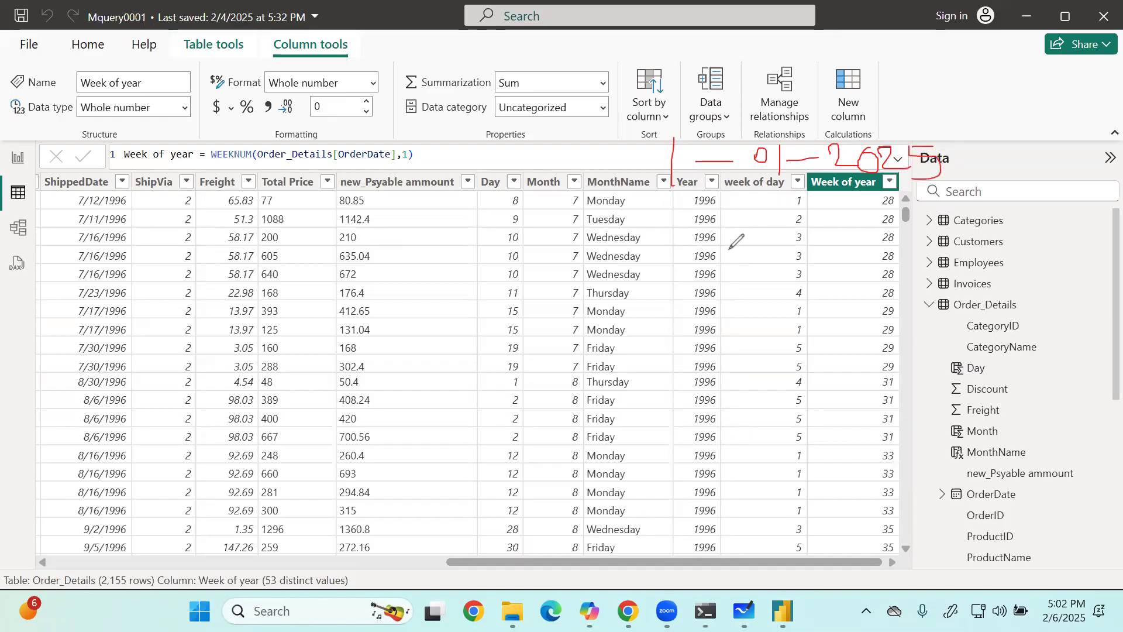
drag(652, 223, 781, 234)
mouse_move(806, 223)
mouse_down()
mouse_move(864, 215)
mouse_move(873, 233)
mouse_move(905, 216)
mouse_move(880, 208)
mouse_move(938, 241)
mouse_move(911, 260)
mouse_up()
drag(592, 264, 1015, 273)
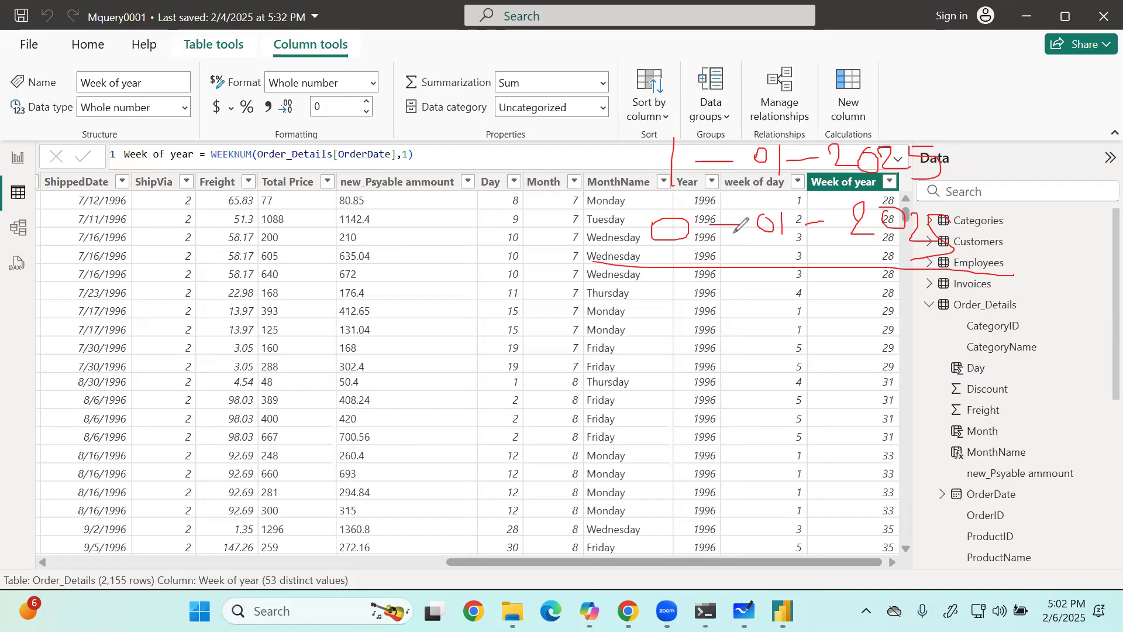
drag(554, 200, 625, 200)
drag(678, 290, 669, 347)
drag(809, 123, 755, 229)
drag(868, 145, 851, 230)
click(642, 153)
mouse_move(656, 144)
mouse_down()
mouse_move(673, 176)
mouse_move(651, 203)
mouse_move(719, 200)
mouse_up()
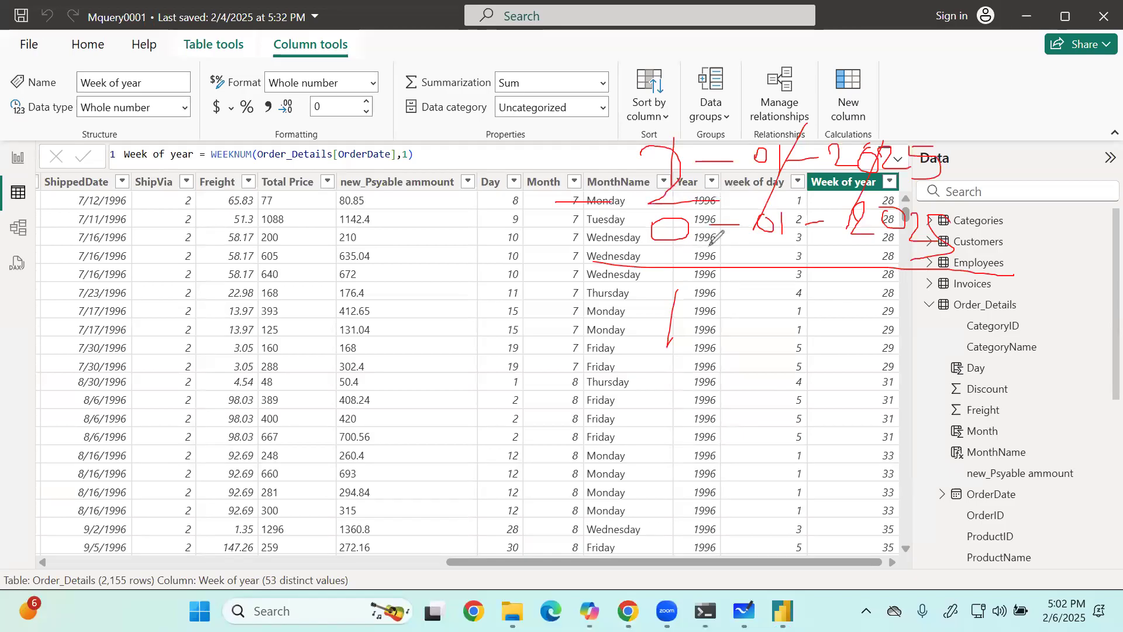
drag(697, 292, 651, 325)
mouse_move(648, 376)
mouse_down()
mouse_move(649, 388)
mouse_move(678, 388)
mouse_up()
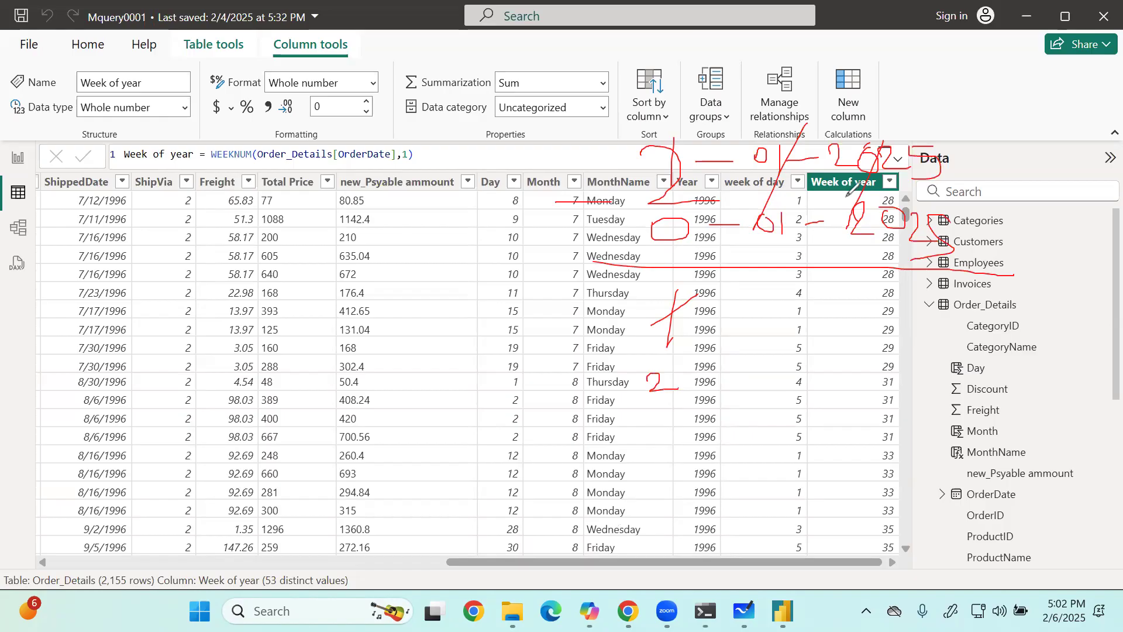
mouse_move(781, 208)
mouse_down()
mouse_move(670, 224)
mouse_move(771, 273)
mouse_move(977, 270)
mouse_move(875, 188)
mouse_move(783, 215)
mouse_up()
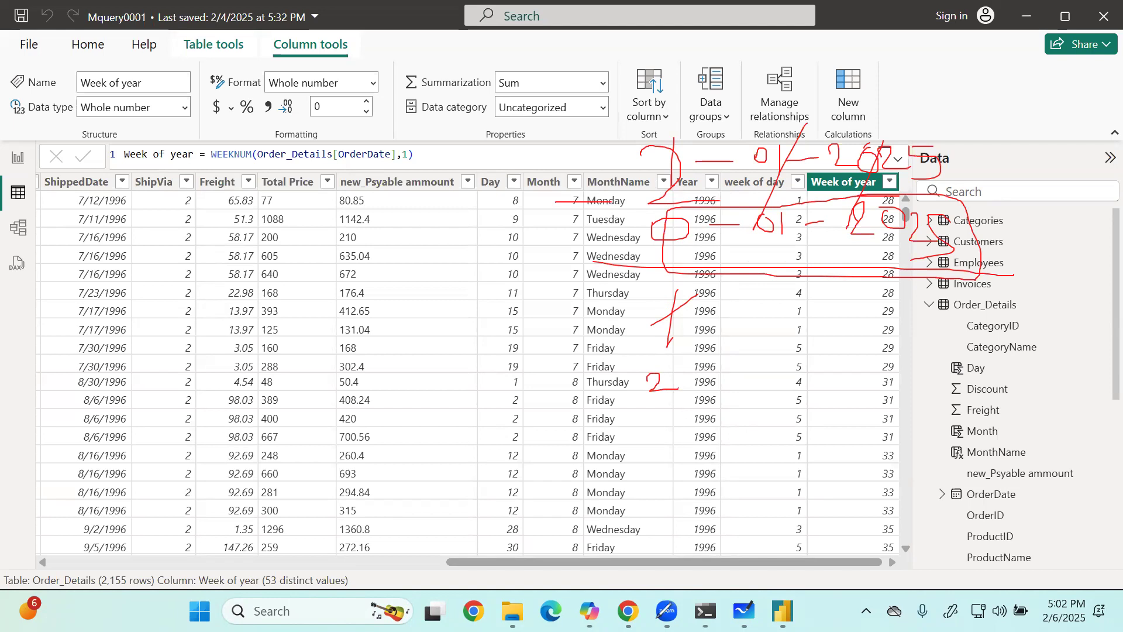
key(e)
mouse_move(117, 177)
mouse_down()
mouse_move(60, 194)
mouse_move(153, 196)
mouse_move(125, 190)
mouse_move(213, 151)
mouse_move(207, 166)
mouse_move(187, 149)
mouse_up()
mouse_move(120, 194)
mouse_down()
mouse_move(114, 206)
mouse_move(120, 189)
mouse_up()
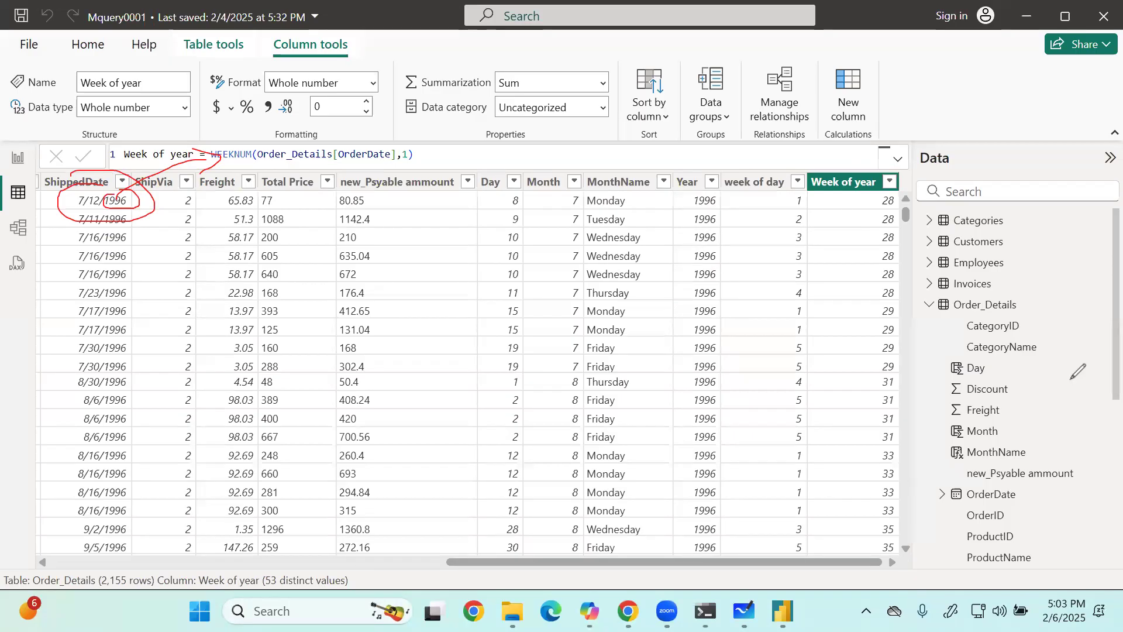
click(1103, 305)
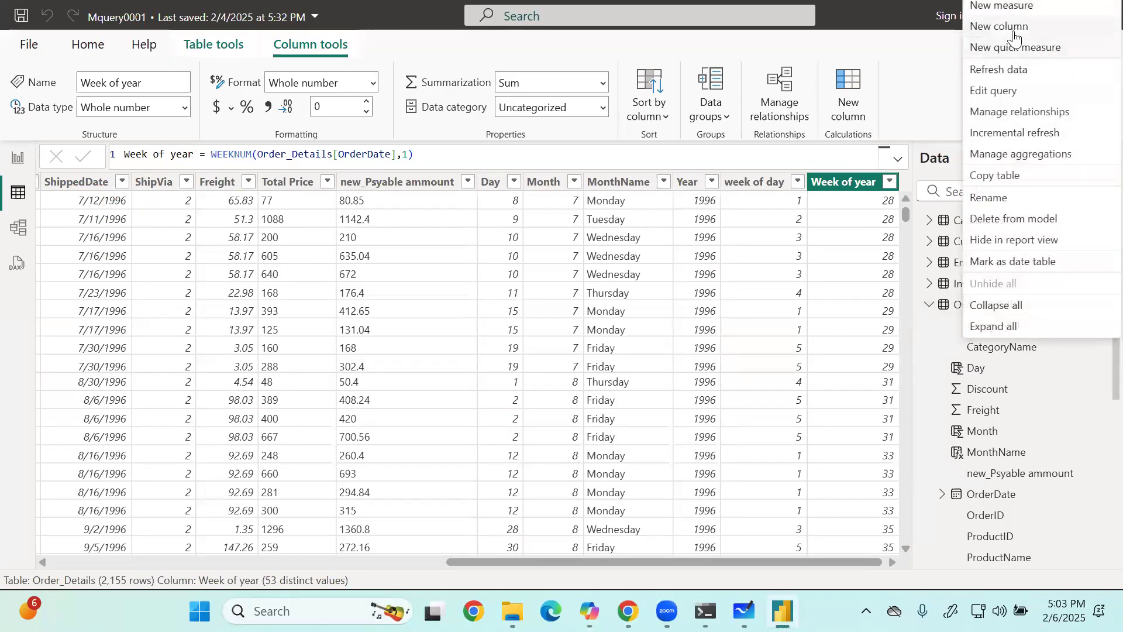
click(1014, 32)
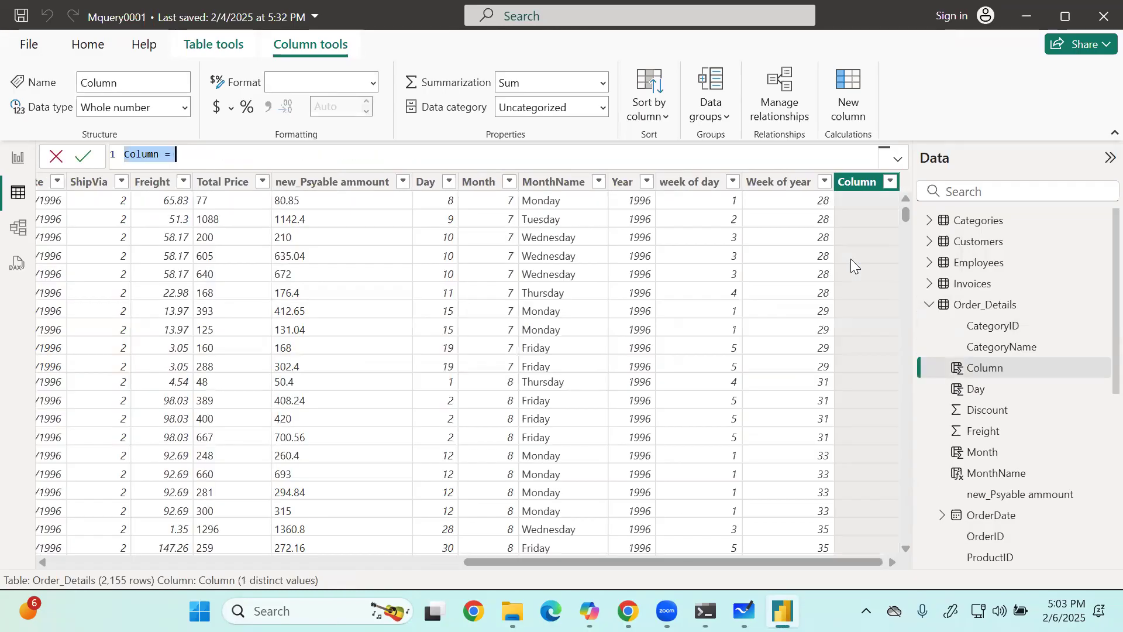
key(BackSpace)
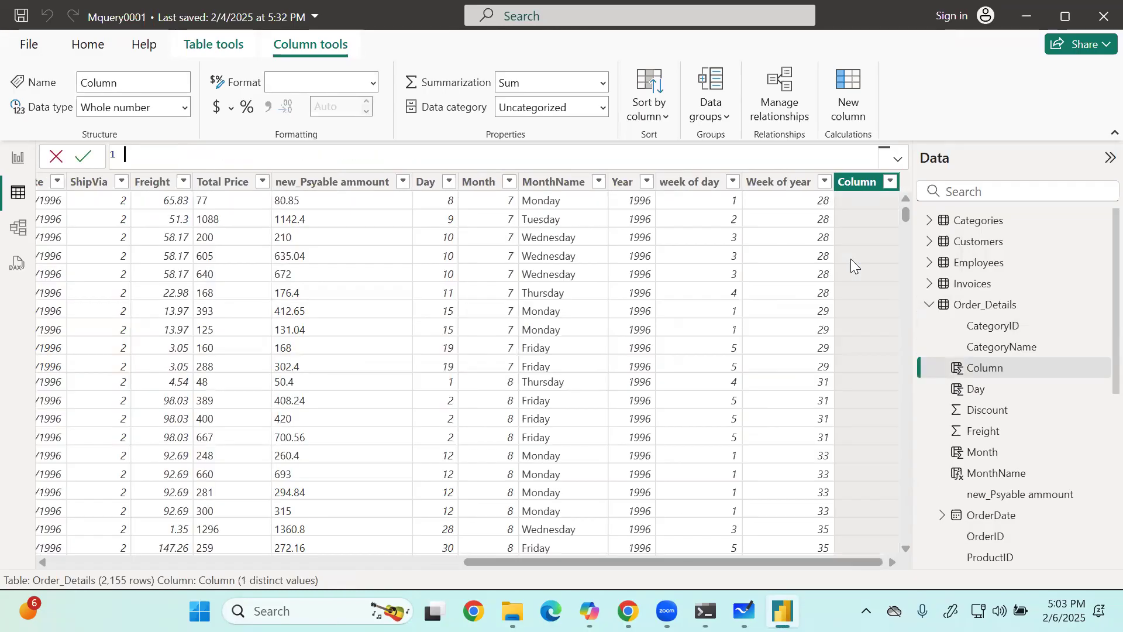
key(Return)
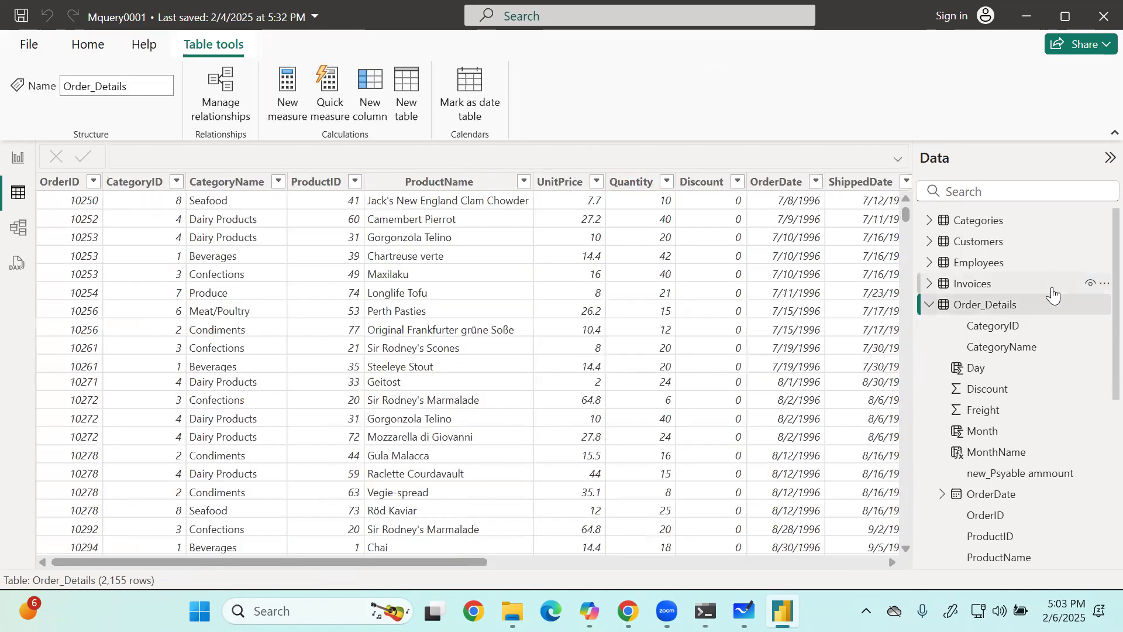
Add a calculated column to the Order_Details table and begin its formula with the name "Day of year".
click(1101, 306)
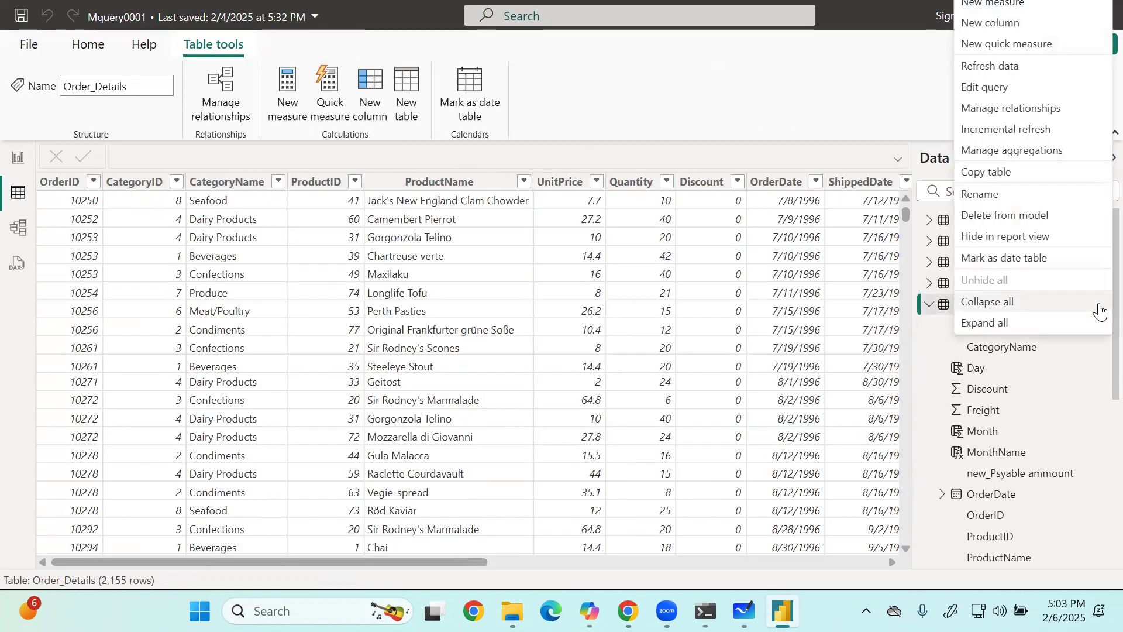
click(1000, 26)
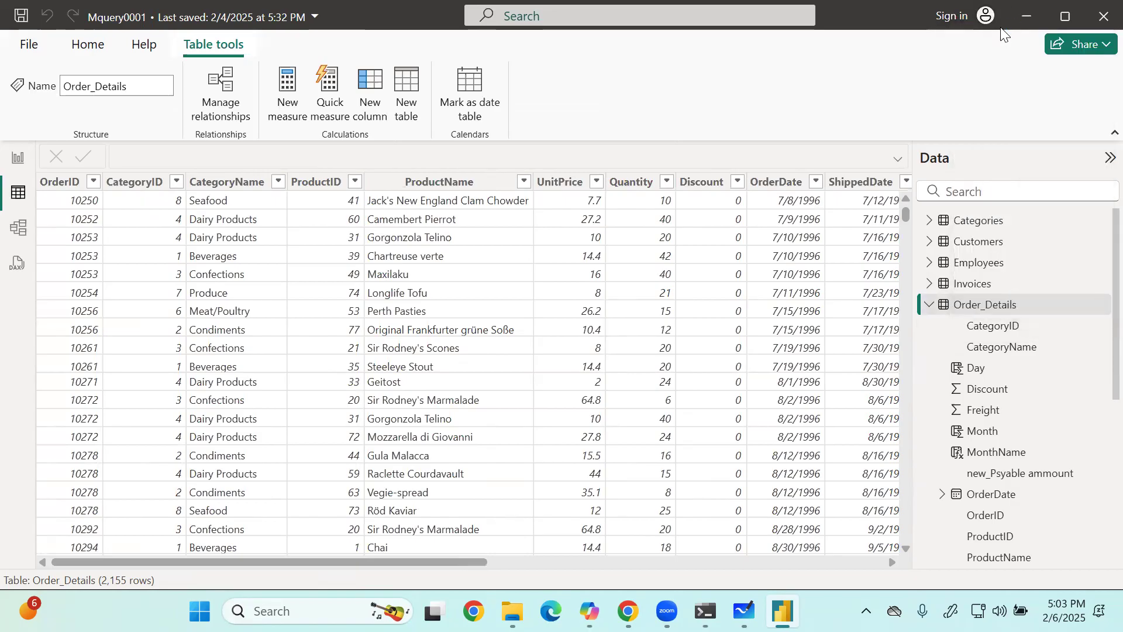
key(BackSpace)
text(Day of year = d)
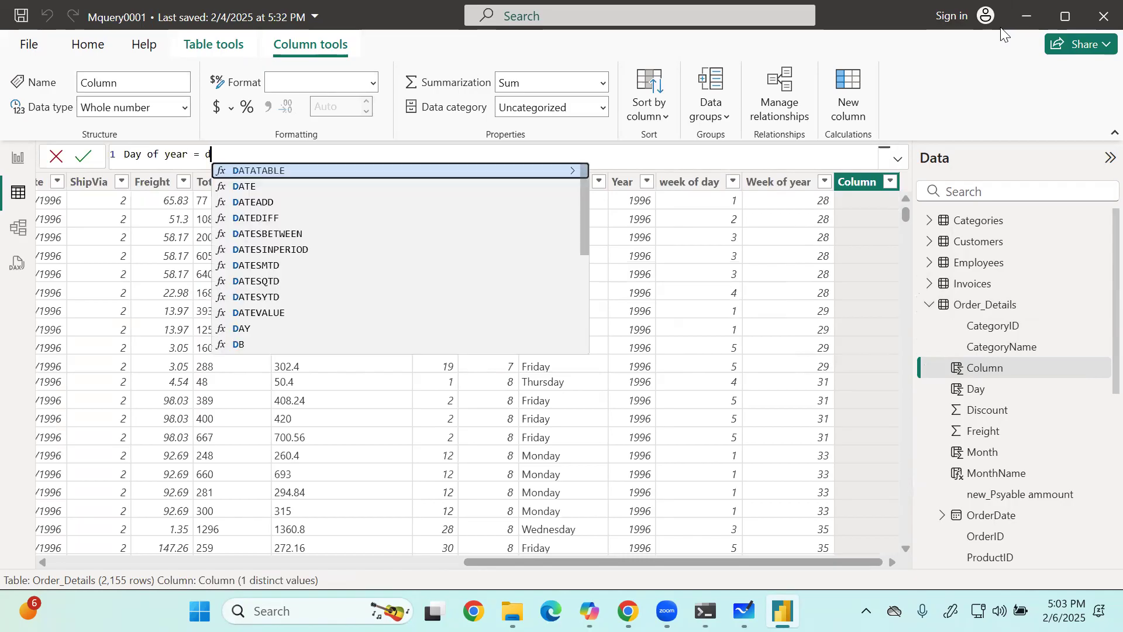
text(a)
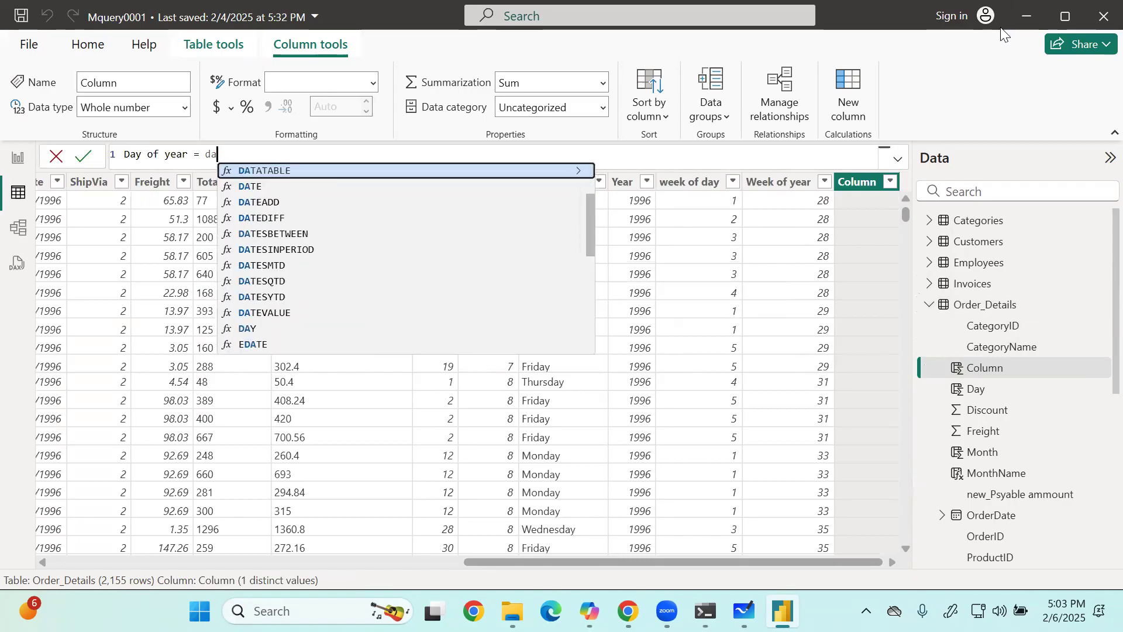
text(y)
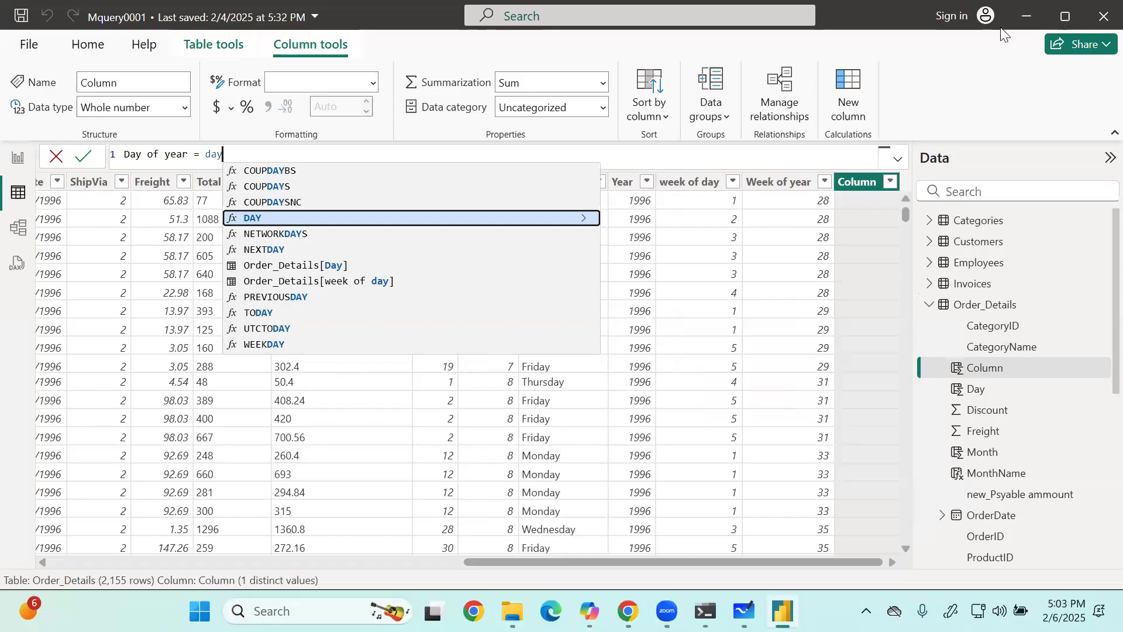
key(BackSpace)
key(BackSpace)
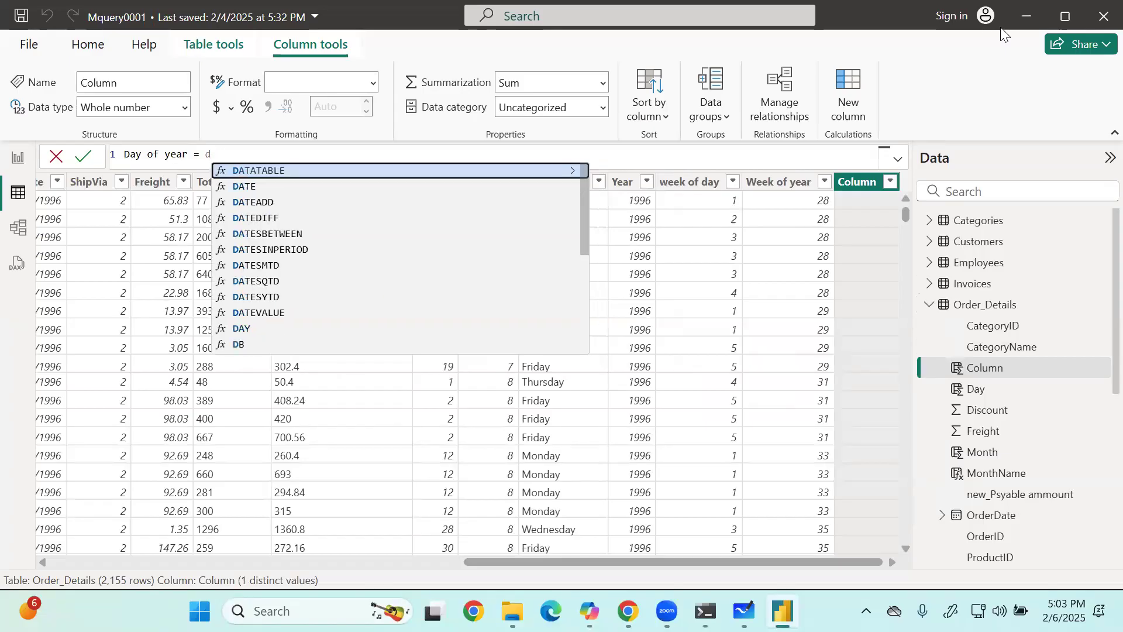
key(BackSpace)
text(year)
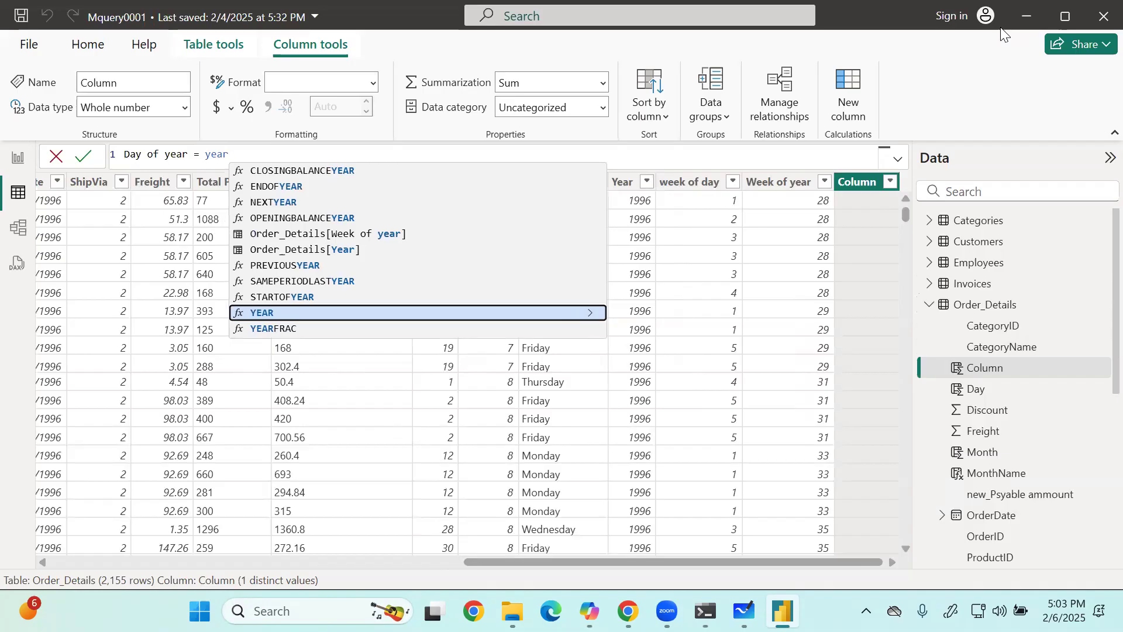
key(BackSpace)
key(BackSpace)
key(BackSpace)
key(BackSpace)
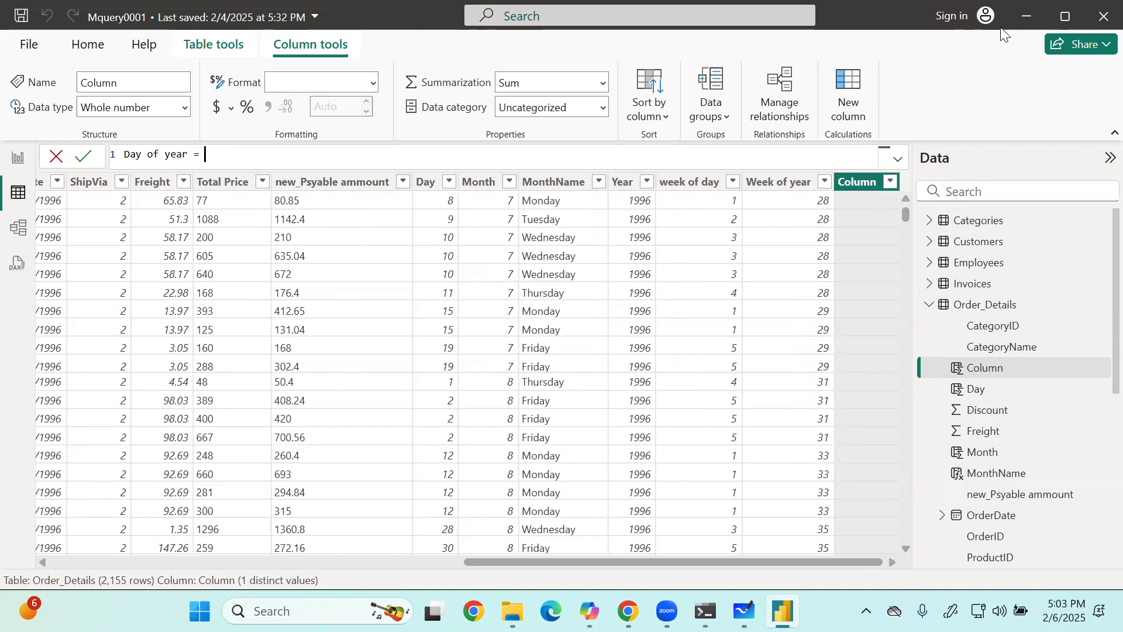
Insert Order_Details[OrderDate] as the first term of the "Day of year" formula.
text(order)
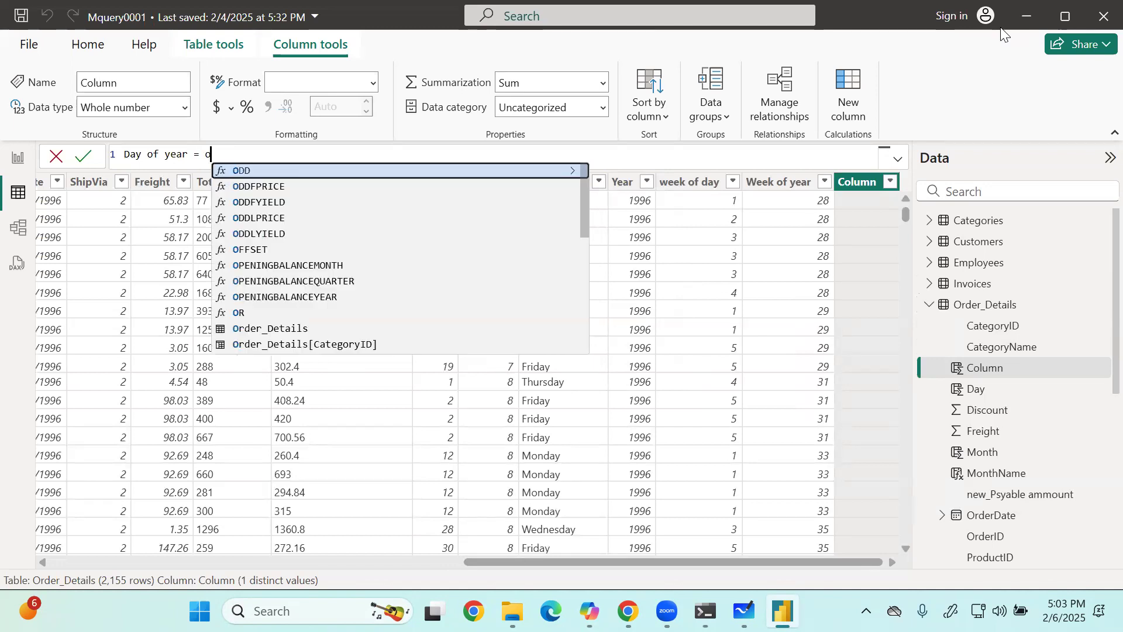
key(Down)
key(Down)
key(Down)
key(Down)
key(Down)
key(Down)
key(Down)
key(Down)
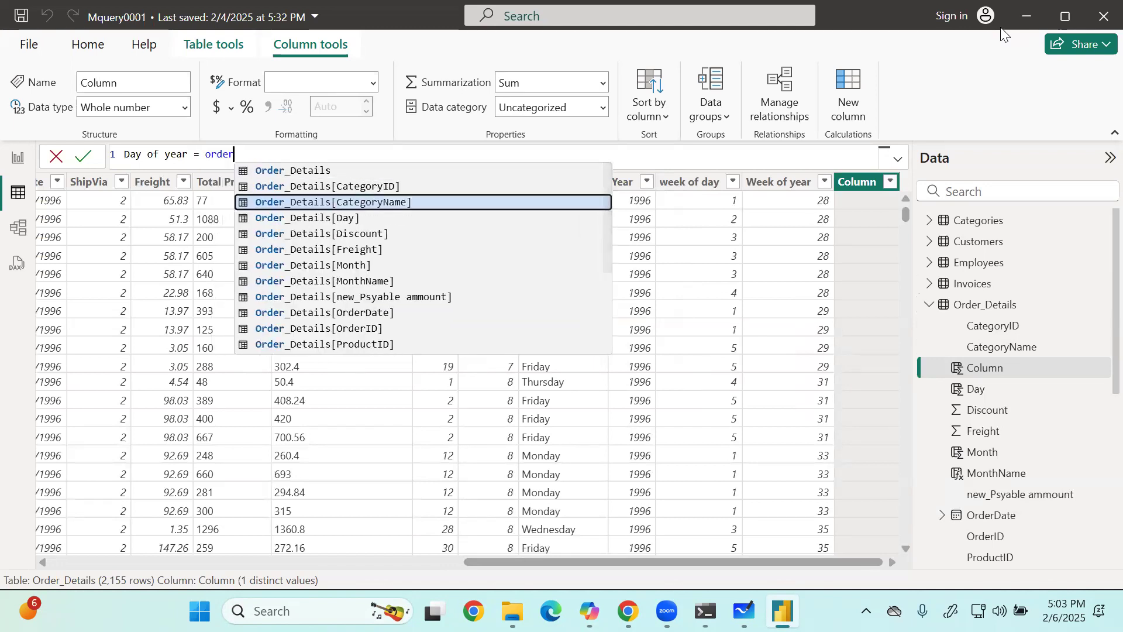
key(Down)
key(Tab)
text(] )
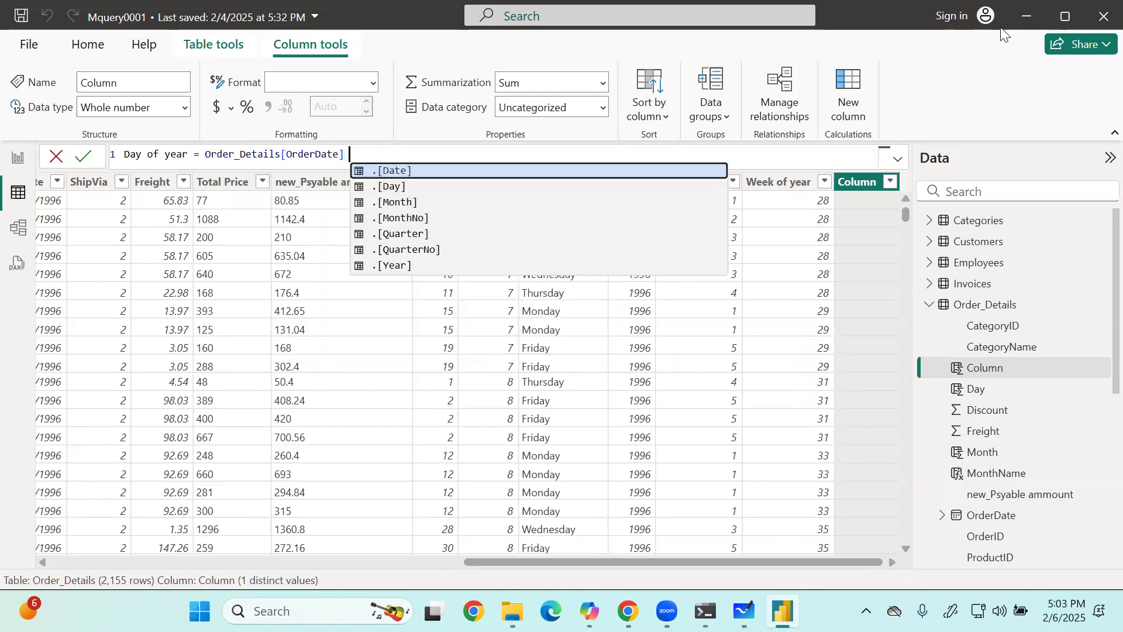
Subtract a DATE function in the "Day of year" formula and open a YEAR function as its year argument.
text(- dat)
key(Tab)
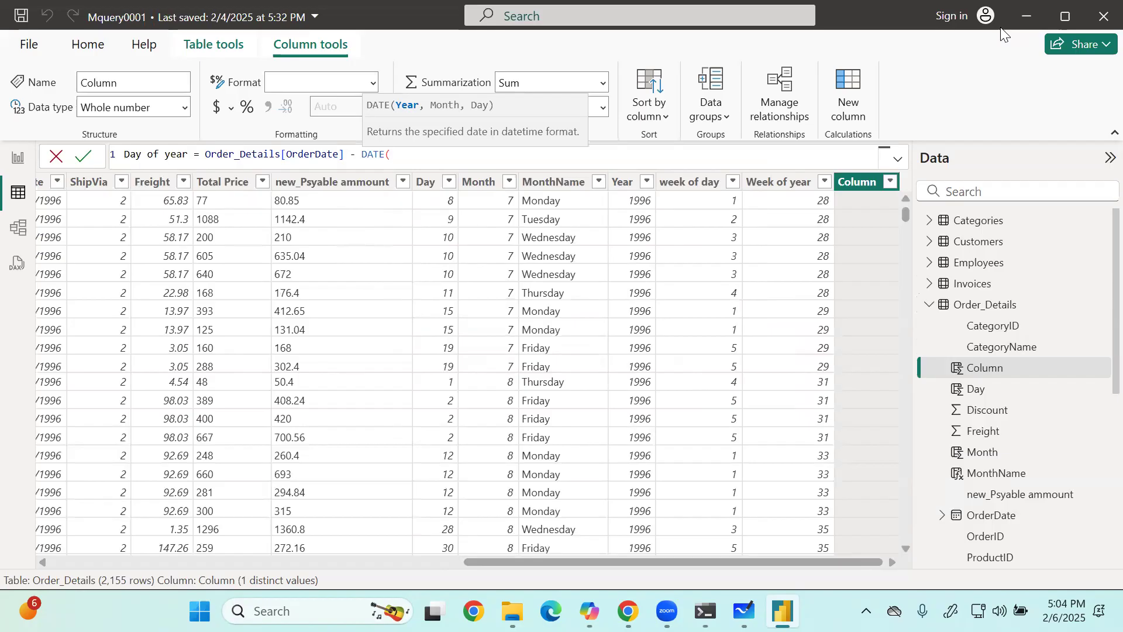
text(YEAR()
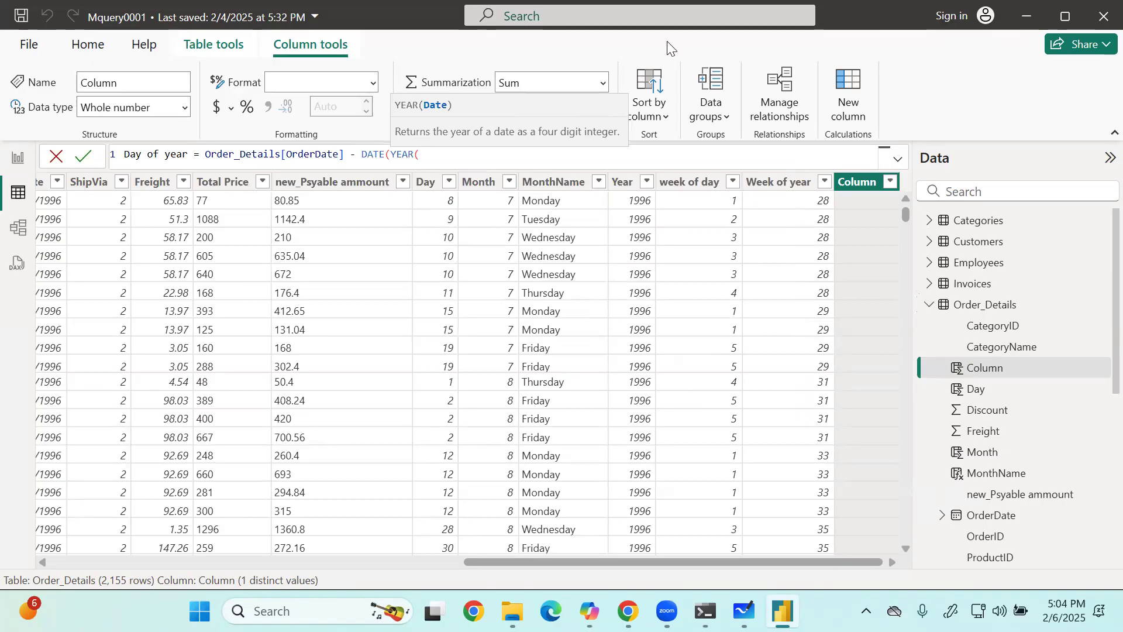
Use Order_Details[OrderDate] as the YEAR argument, complete DATE with month 1 and day 0, and commit the formula.
text(orde)
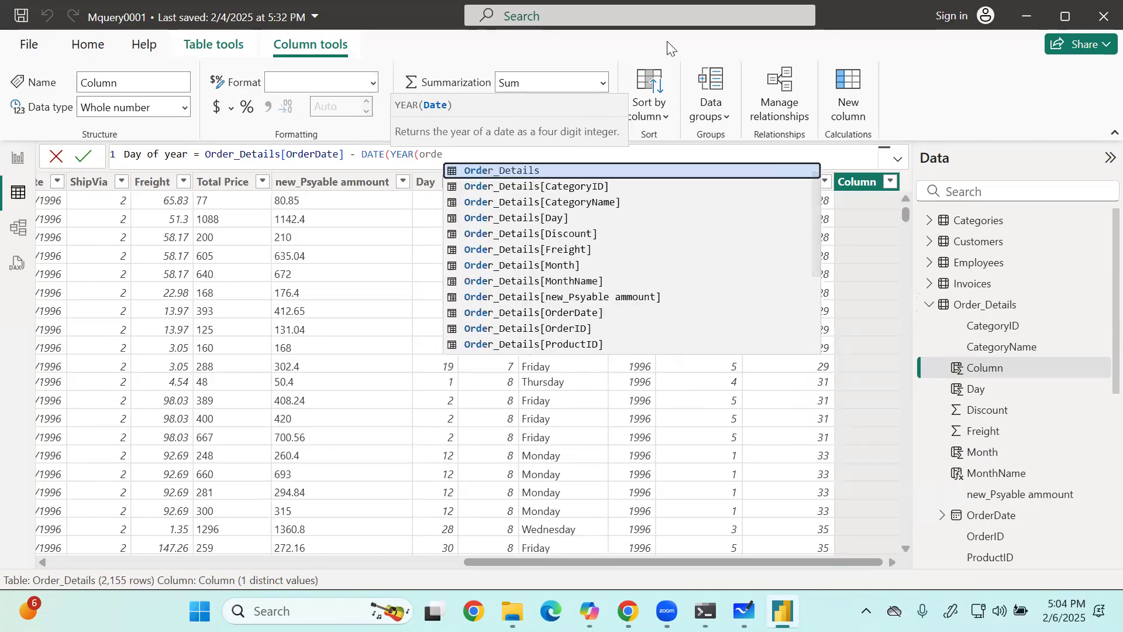
key(Down)
key(Down)
key(Down)
key(Down)
key(Down)
key(Down)
key(Down)
key(Down)
key(Down)
key(Tab)
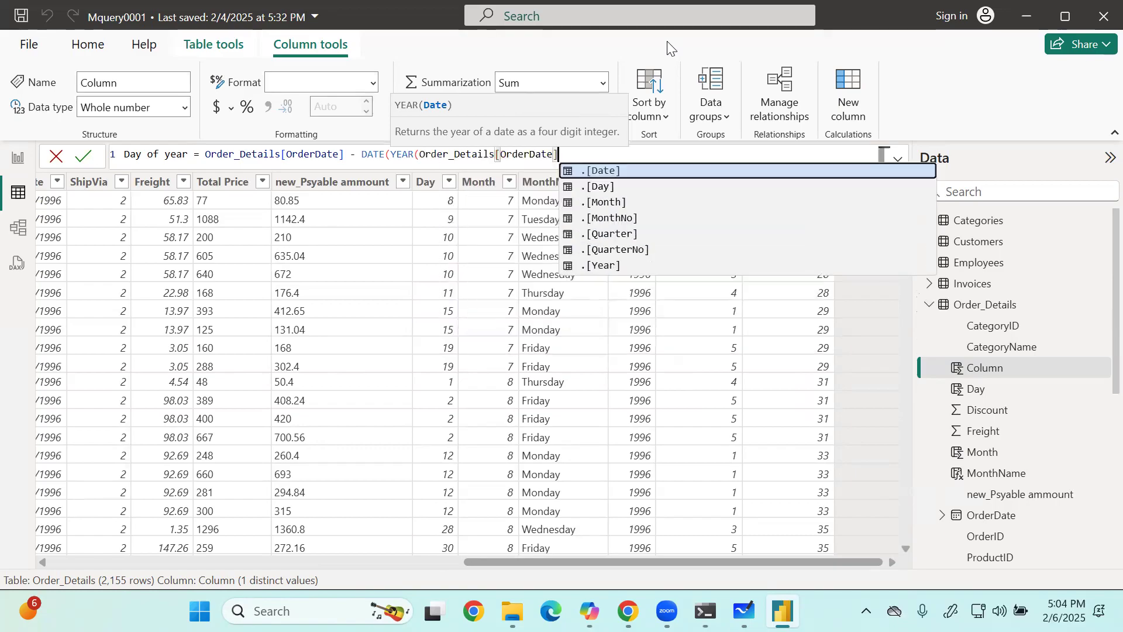
text())
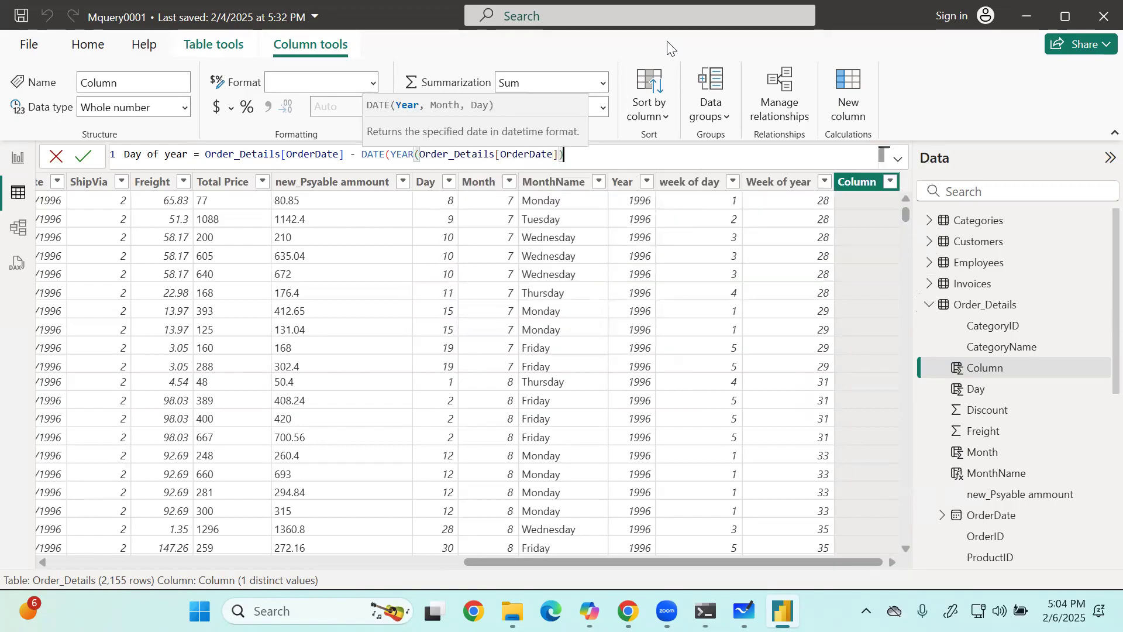
text(,1,0))
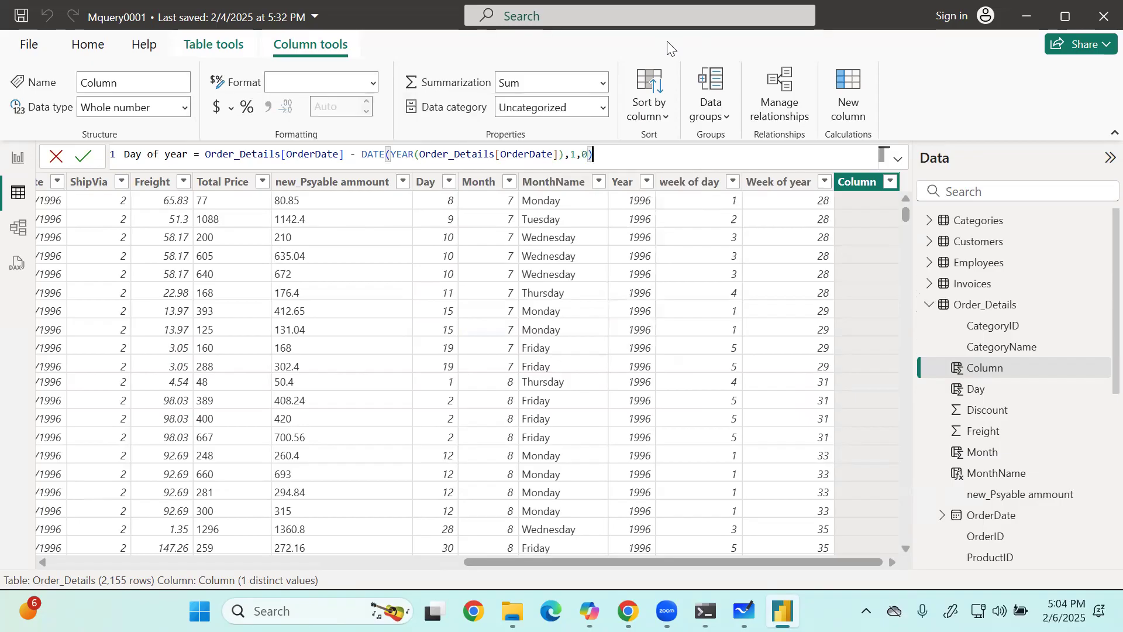
key(Return)
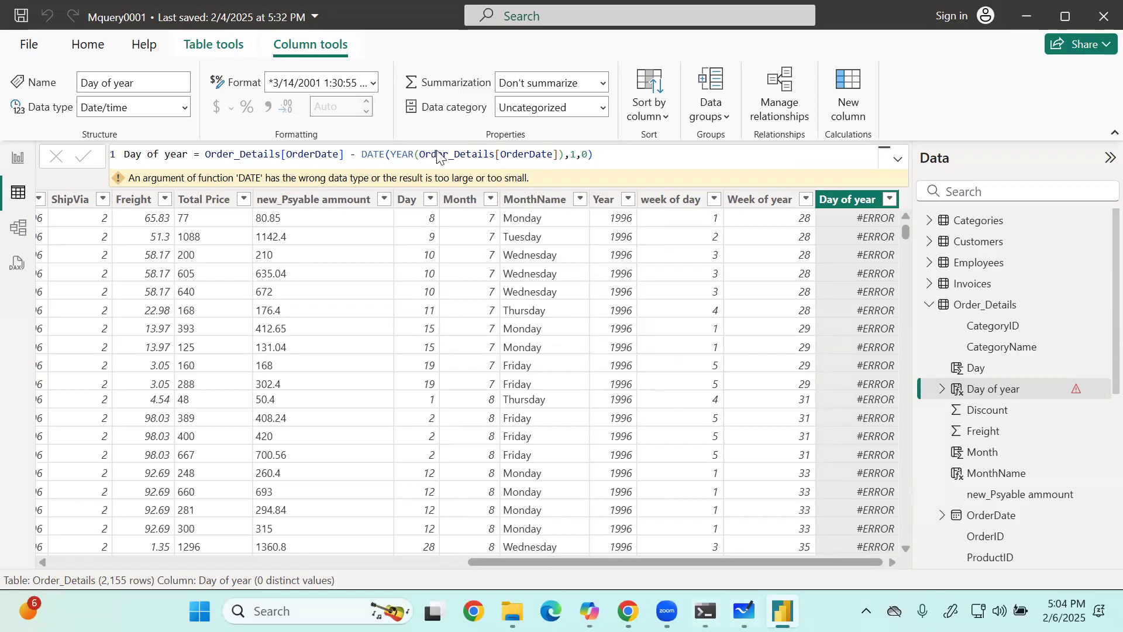
Check the OrderDate column's values and data type.
scroll(190, 572, left, 10)
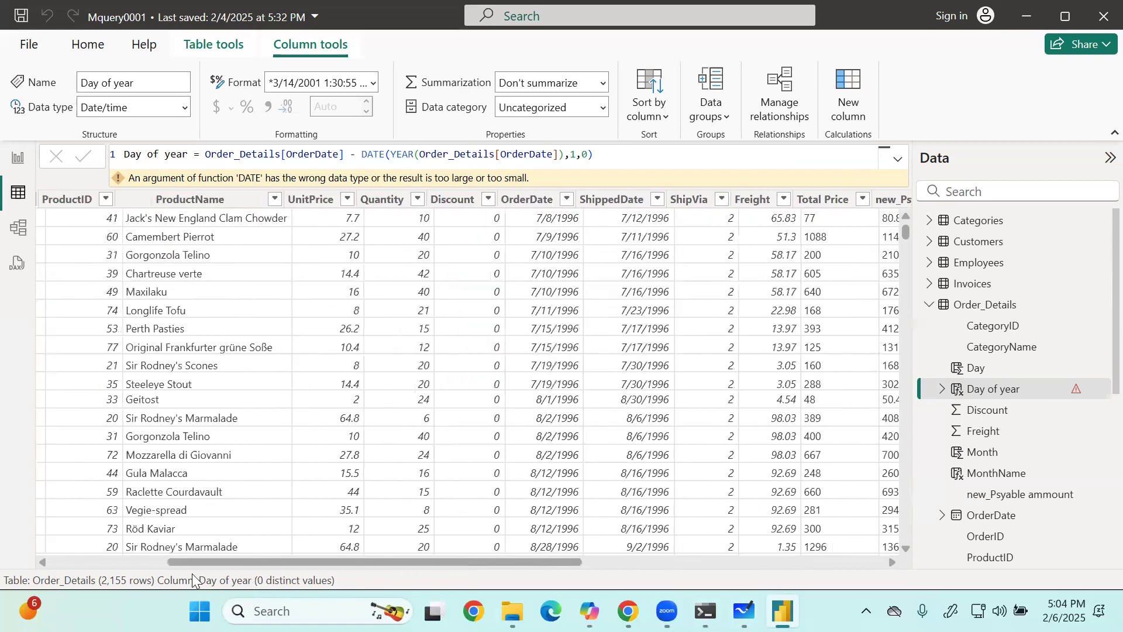
drag(190, 565, 326, 557)
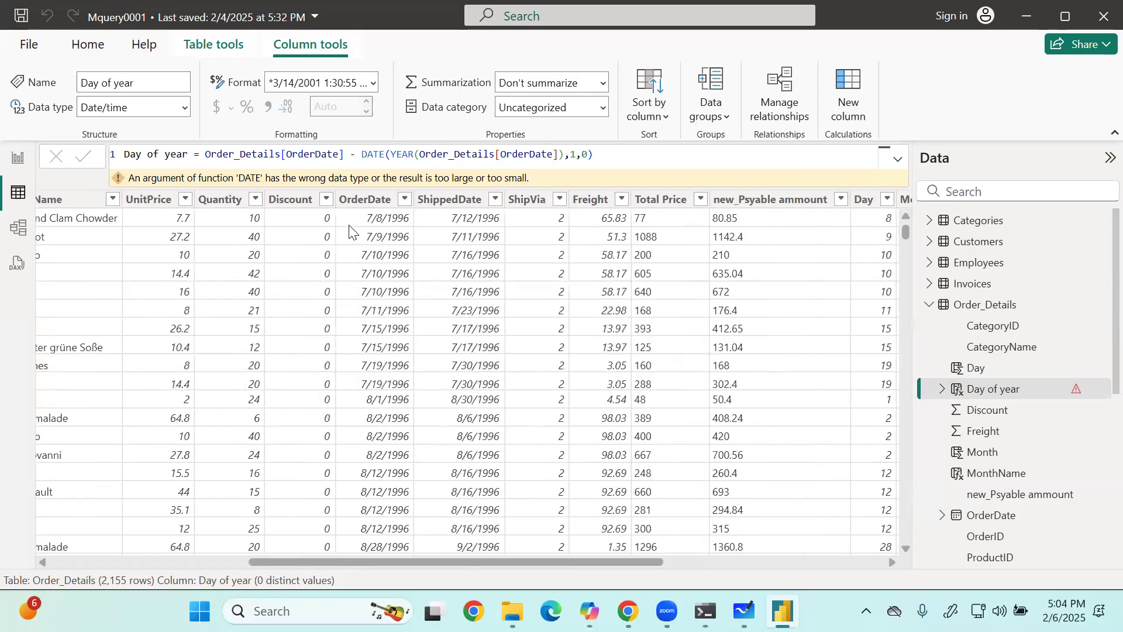
click(364, 199)
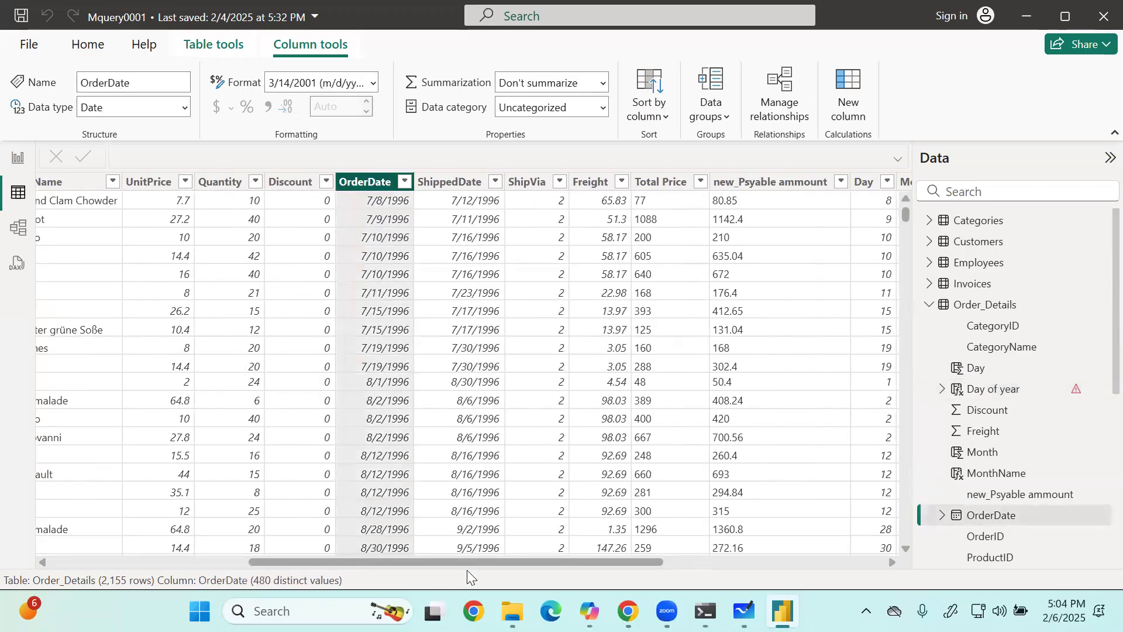
drag(465, 561, 685, 562)
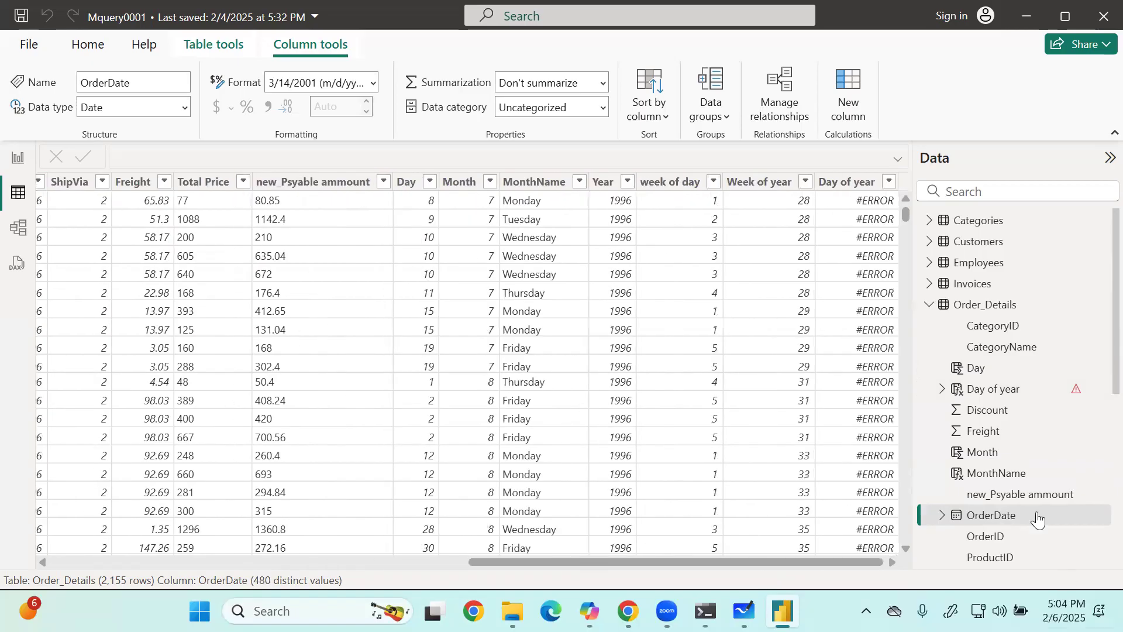
Reopen the "Day of year" column's formula and review its OrderDate term and the DATE and YEAR arguments.
click(843, 187)
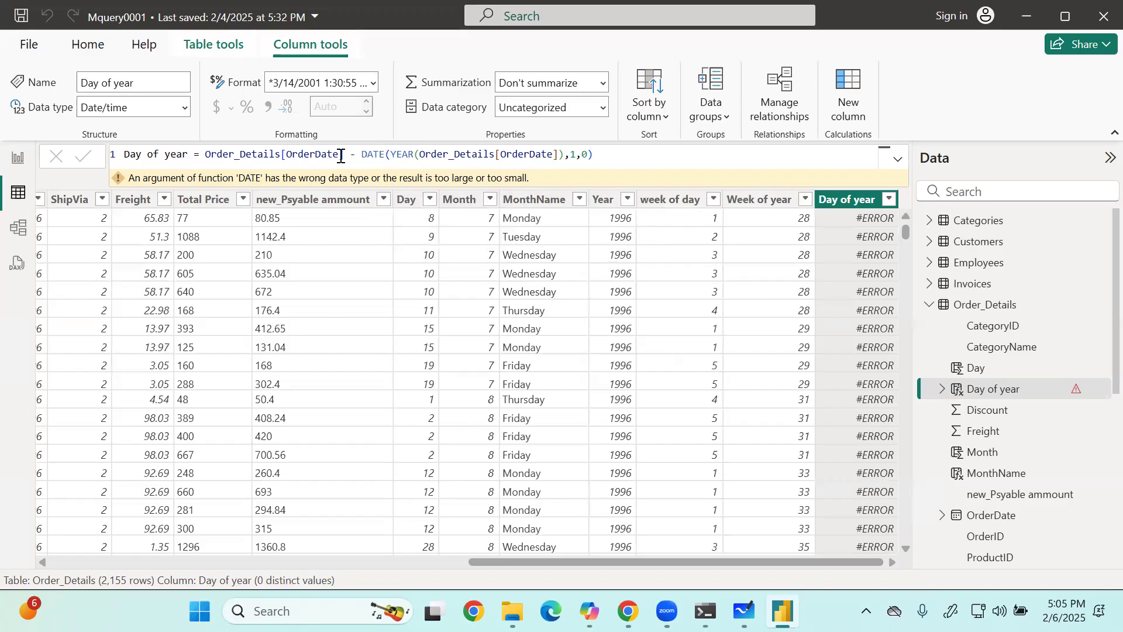
drag(345, 155, 182, 155)
drag(350, 155, 416, 189)
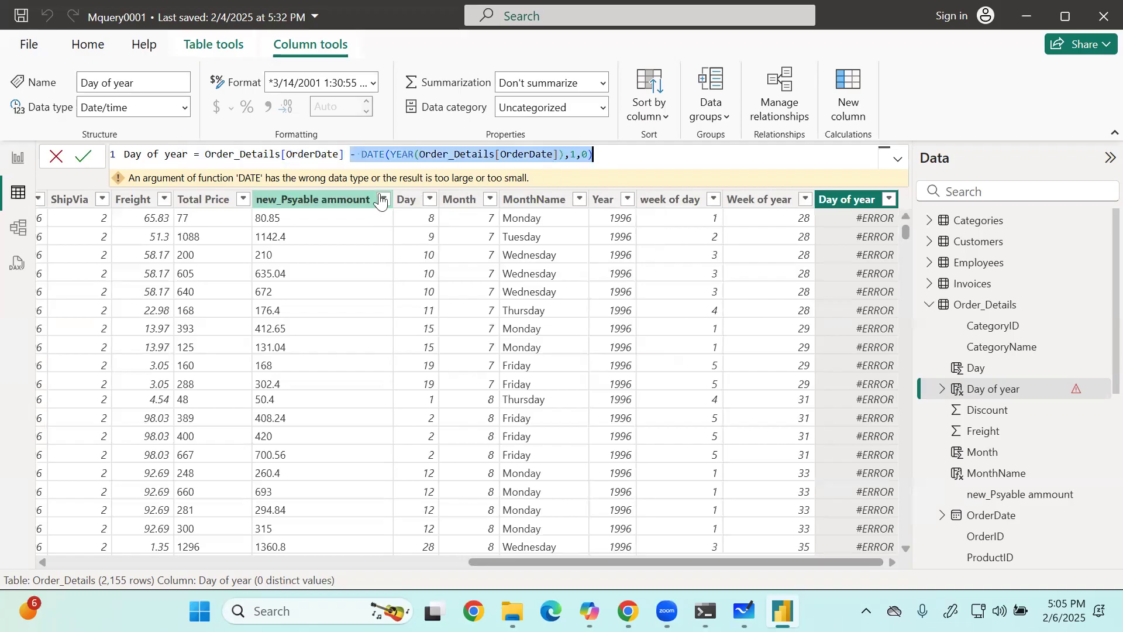
click(408, 154)
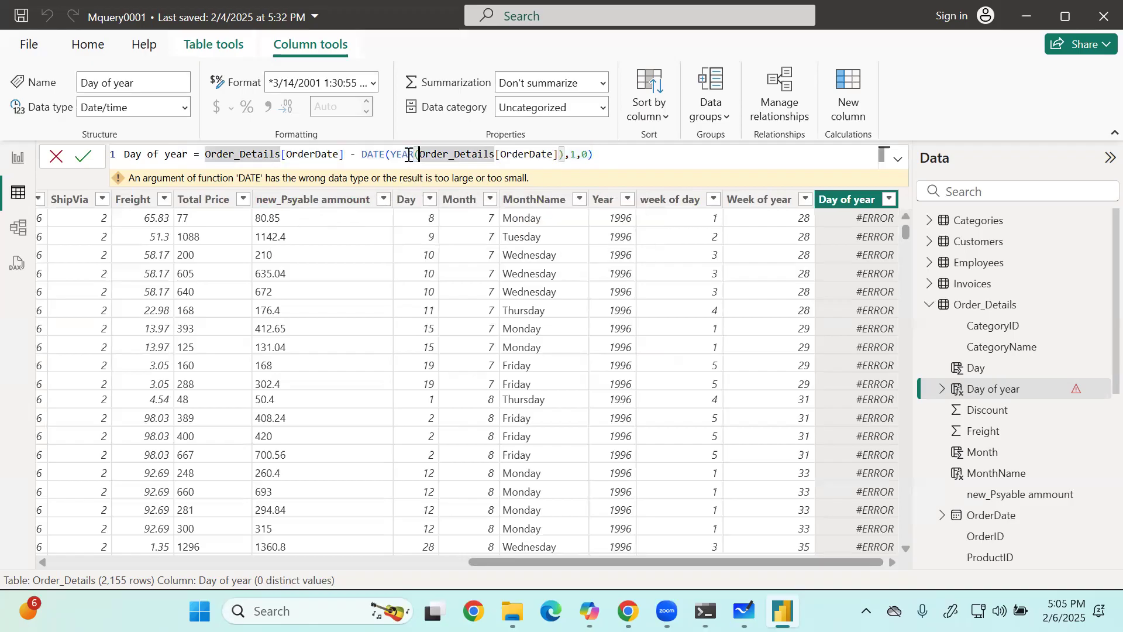
click(443, 155)
drag(570, 154, 396, 154)
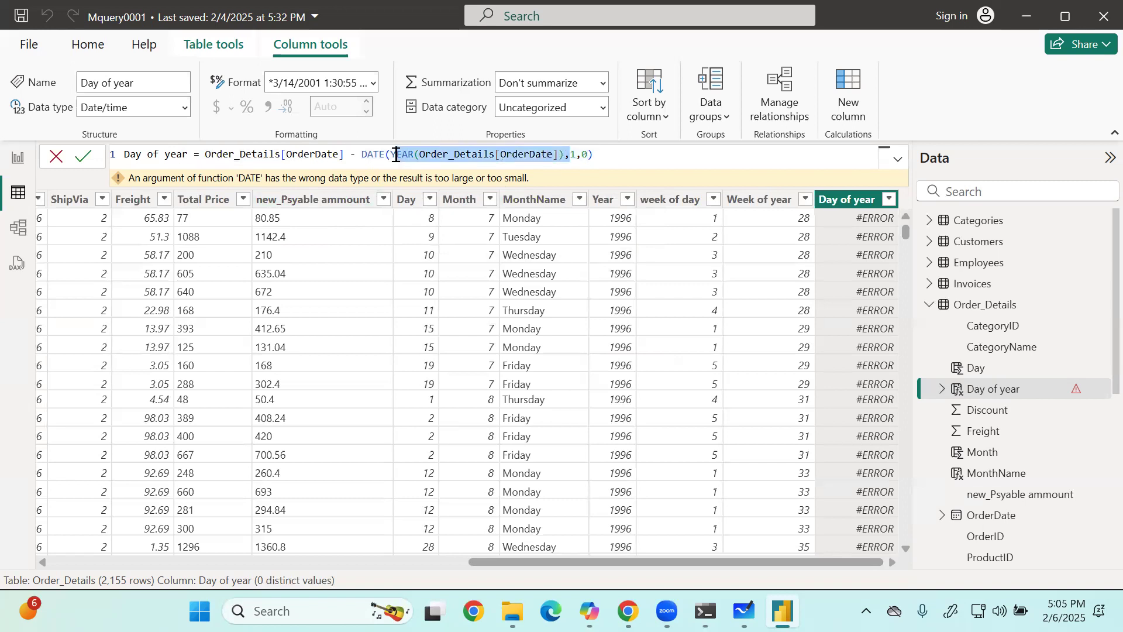
click(636, 155)
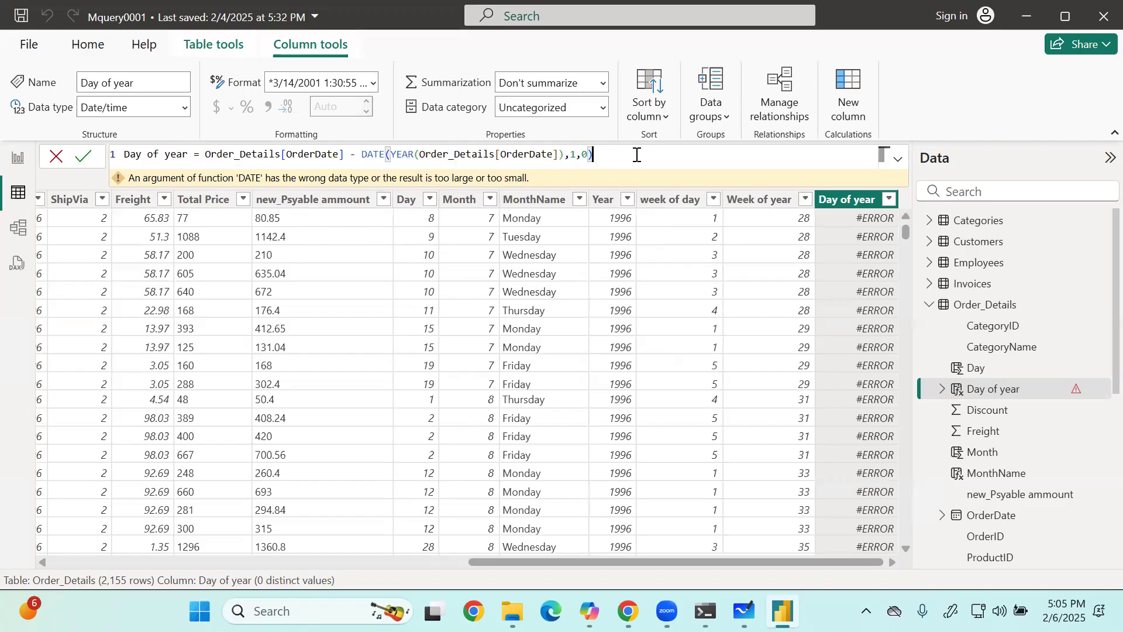
Re-enter month 1 and day 0 as the last arguments of DATE in the "Day of year" formula and commit it.
drag(572, 156, 579, 157)
key(Delete)
key(Delete)
key(Delete)
key(BackSpace)
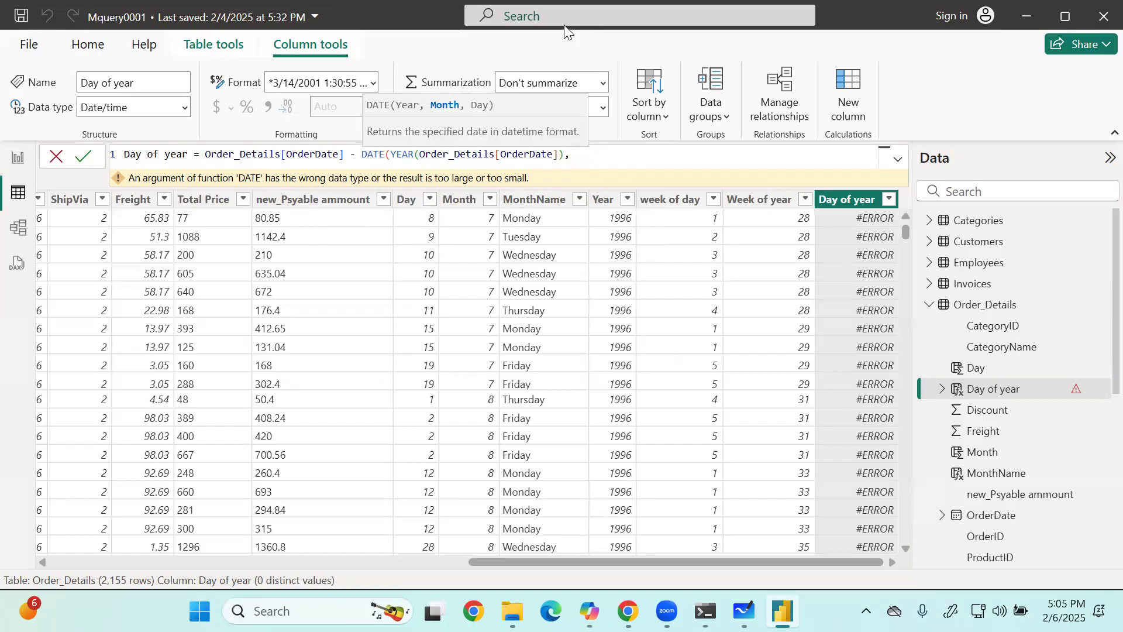
text(1,0))
key(Return)
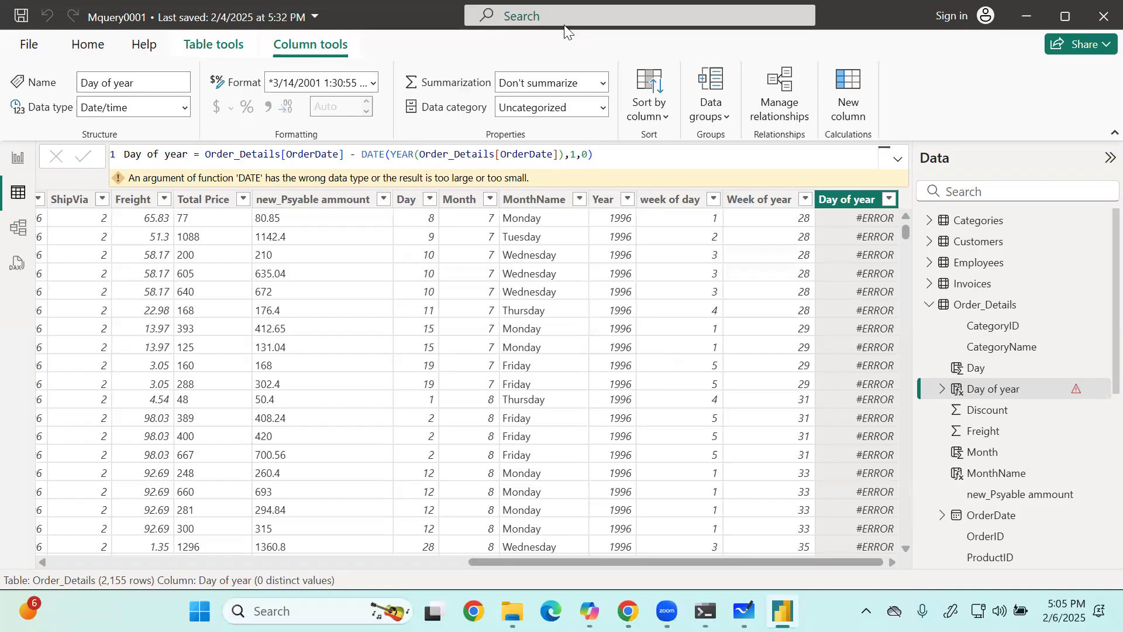
Remove the leading "Order_Details[OrderDate] -" from the "Day of year" formula and commit it.
click(615, 155)
drag(359, 155, 206, 156)
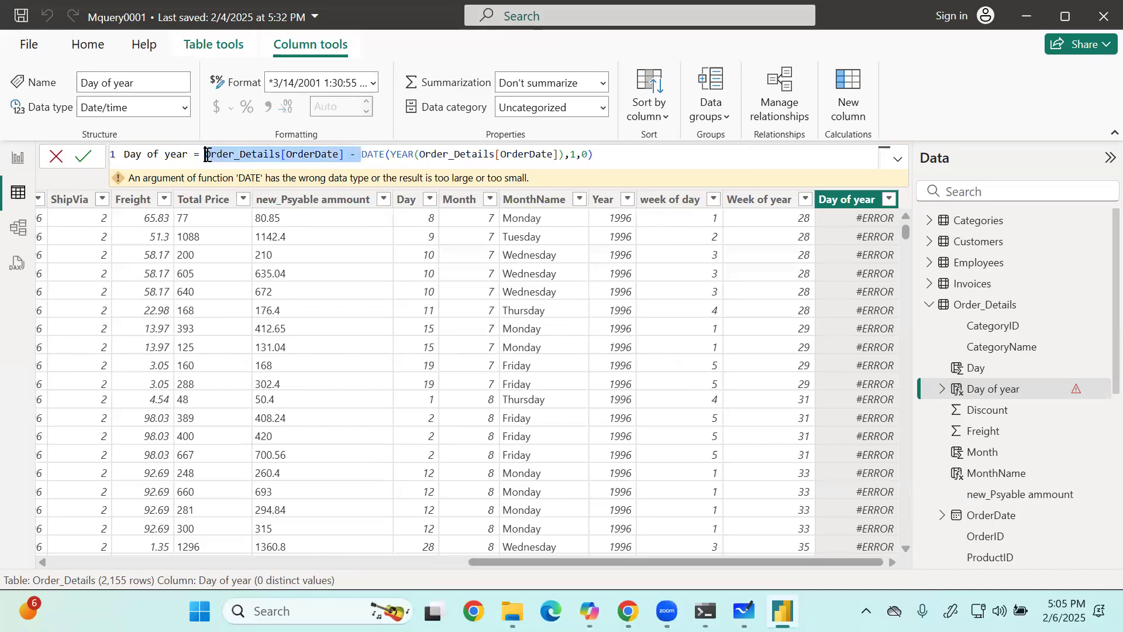
key(BackSpace)
key(Return)
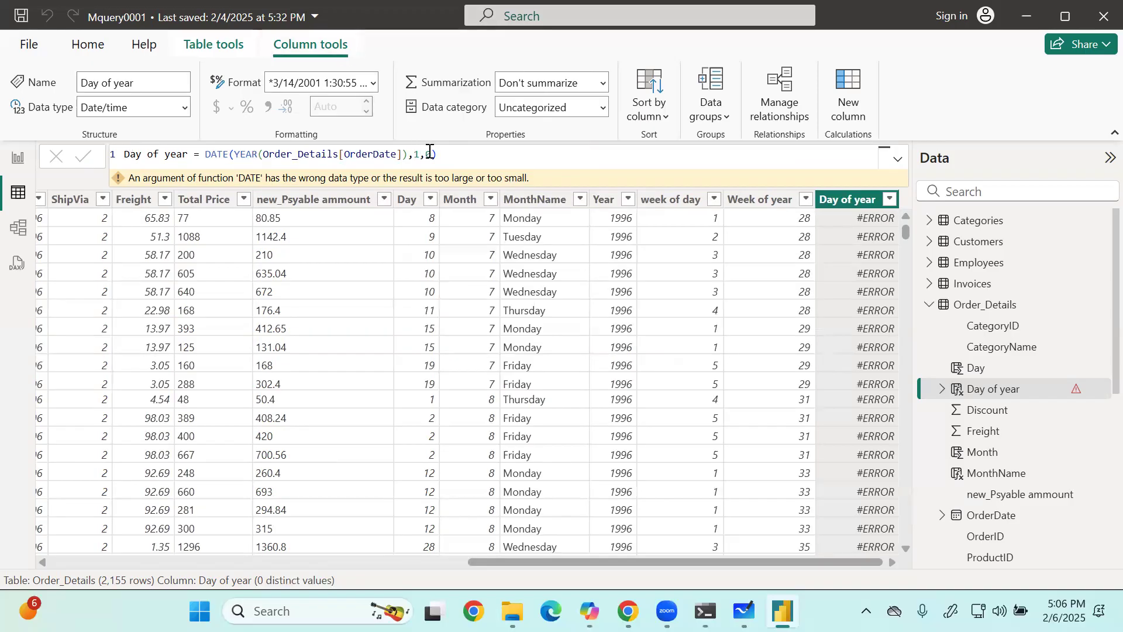
Replace the DATE arguments in the "Day of year" formula with 1998,01,01 and commit it.
drag(430, 154, 233, 154)
key(BackSpace)
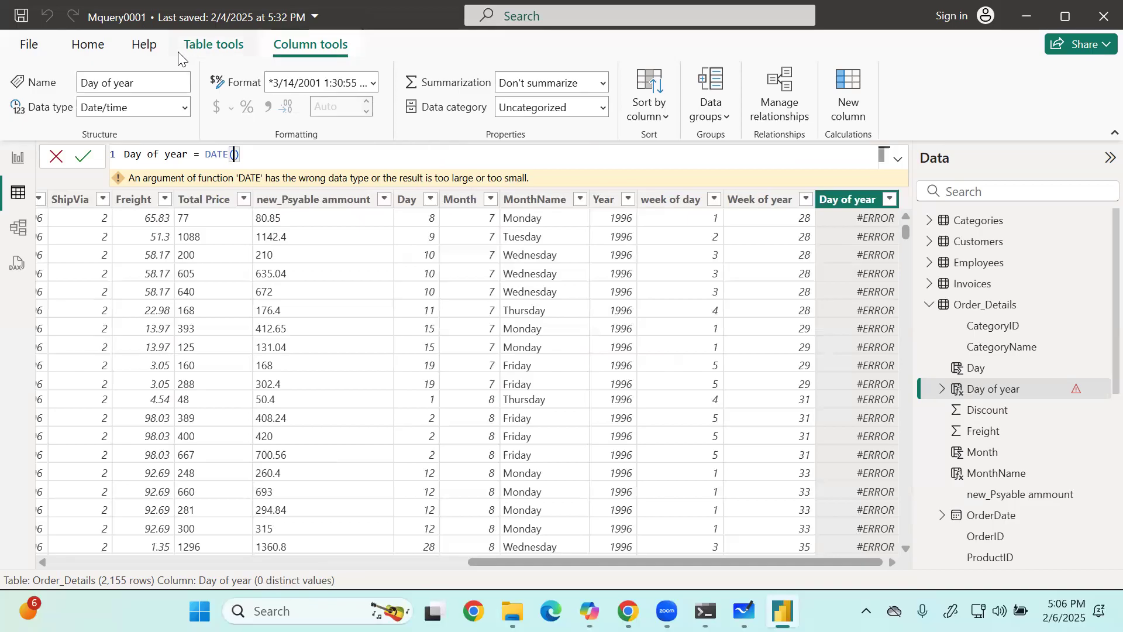
text(1998)
text(,01)
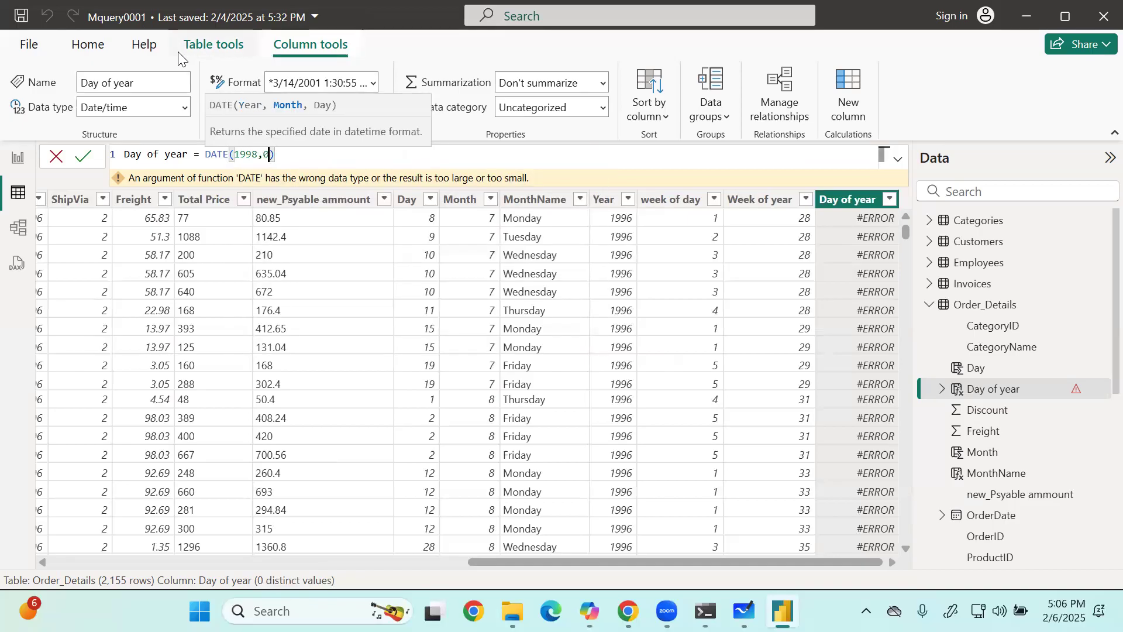
text(,01)
key(Return)
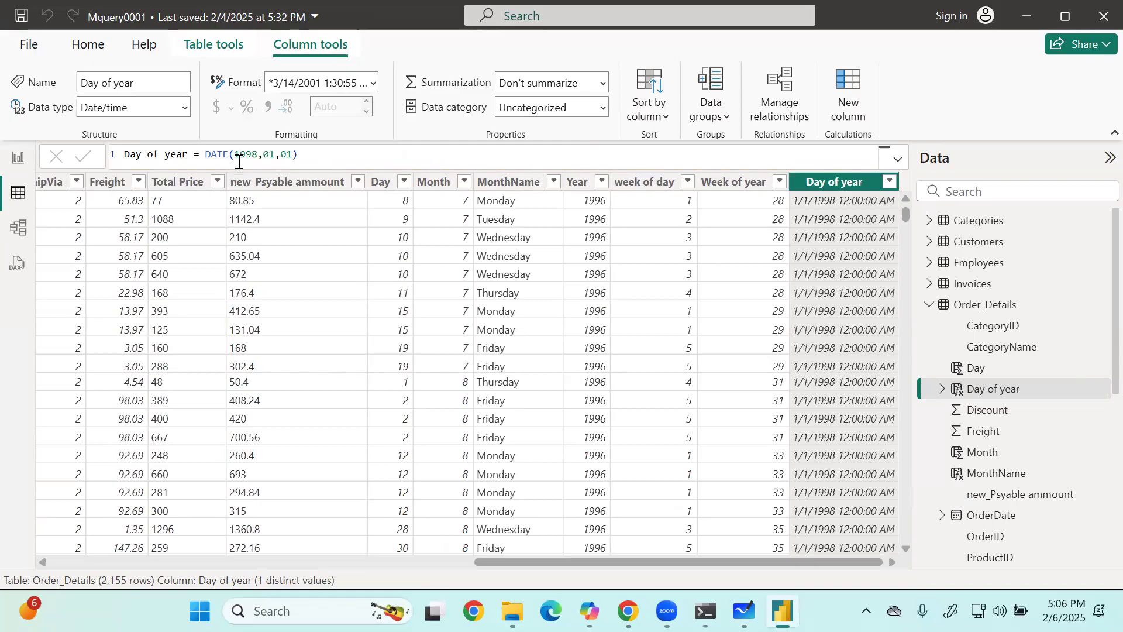
click(298, 155)
text(de)
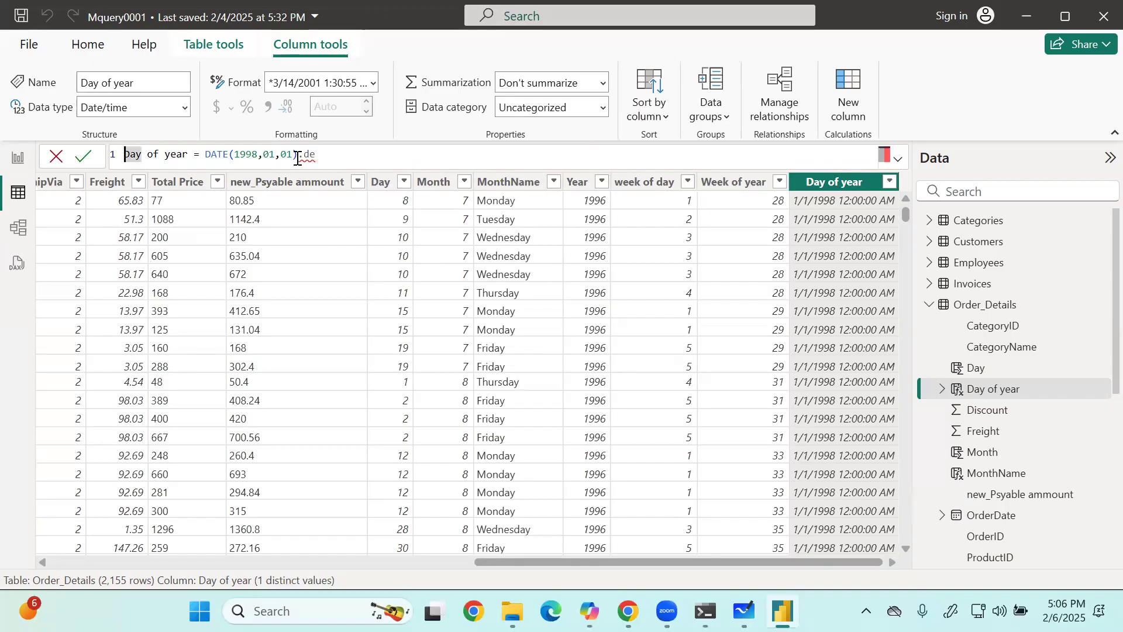
key(BackSpace)
text(a)
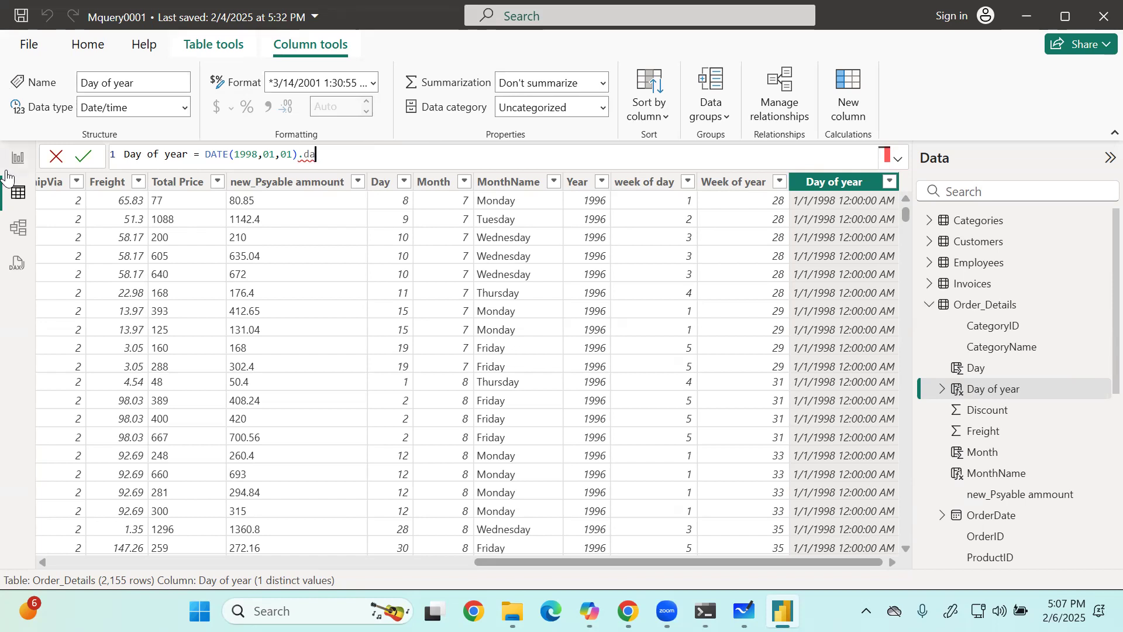
key(BackSpace)
key(BackSpace)
key(BackSpace)
key(Left)
key(Left)
key(Left)
key(Left)
key(Left)
key(Left)
key(Left)
key(Left)
key(Left)
key(Left)
key(Left)
key(Left)
key(Left)
key(Left)
key(Left)
key(Left)
text(date)
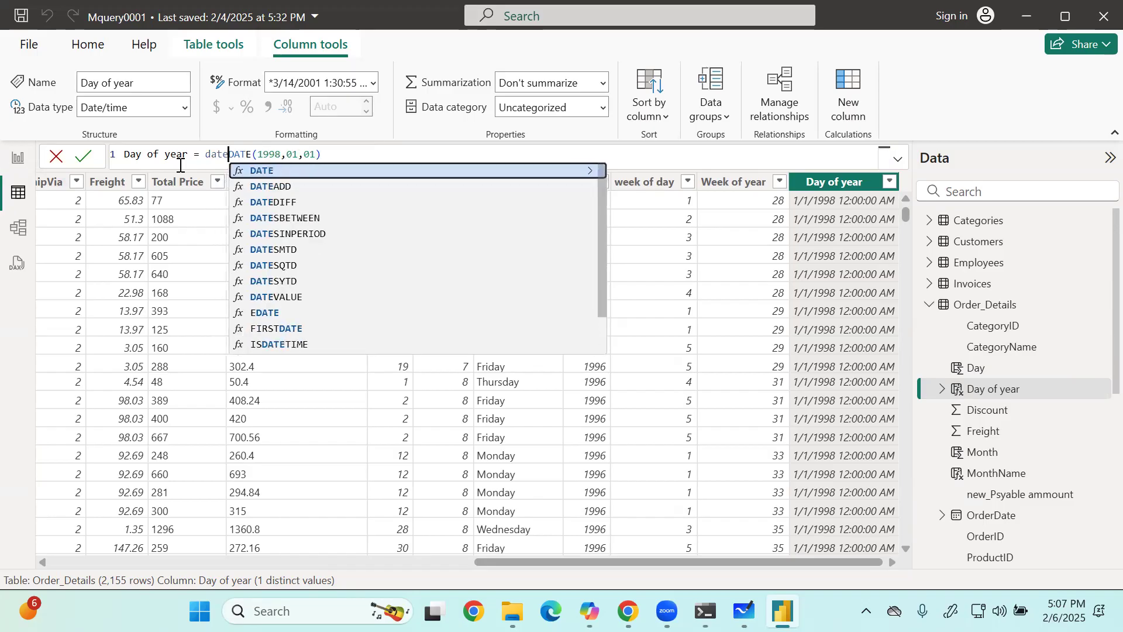
key(Tab)
key(BackSpace)
key(BackSpace)
key(BackSpace)
key(BackSpace)
key(BackSpace)
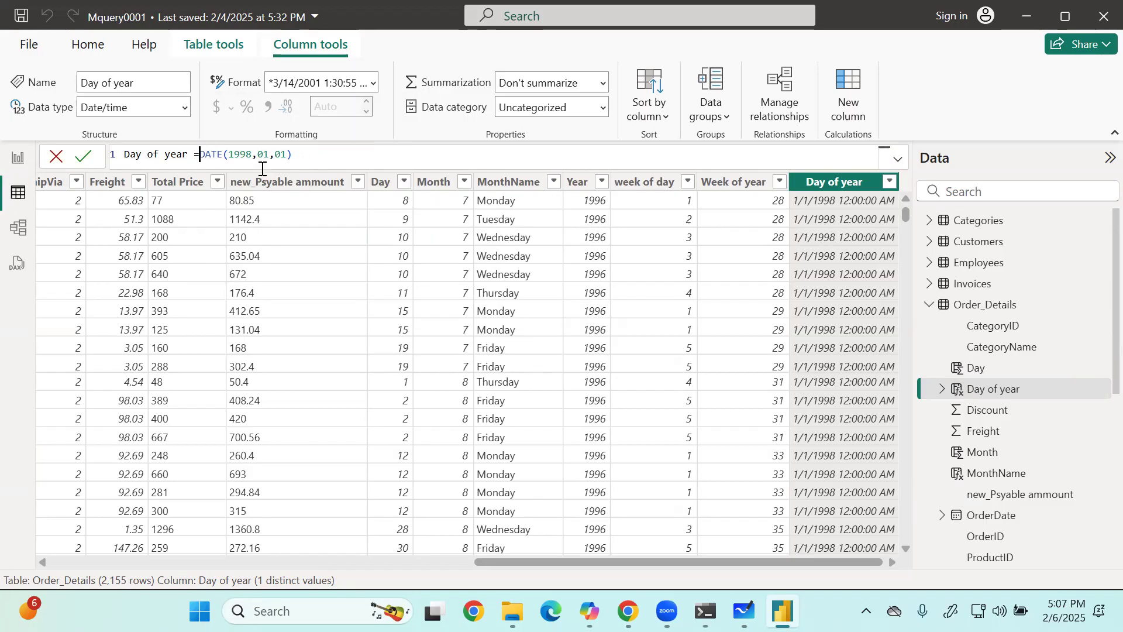
key(Return)
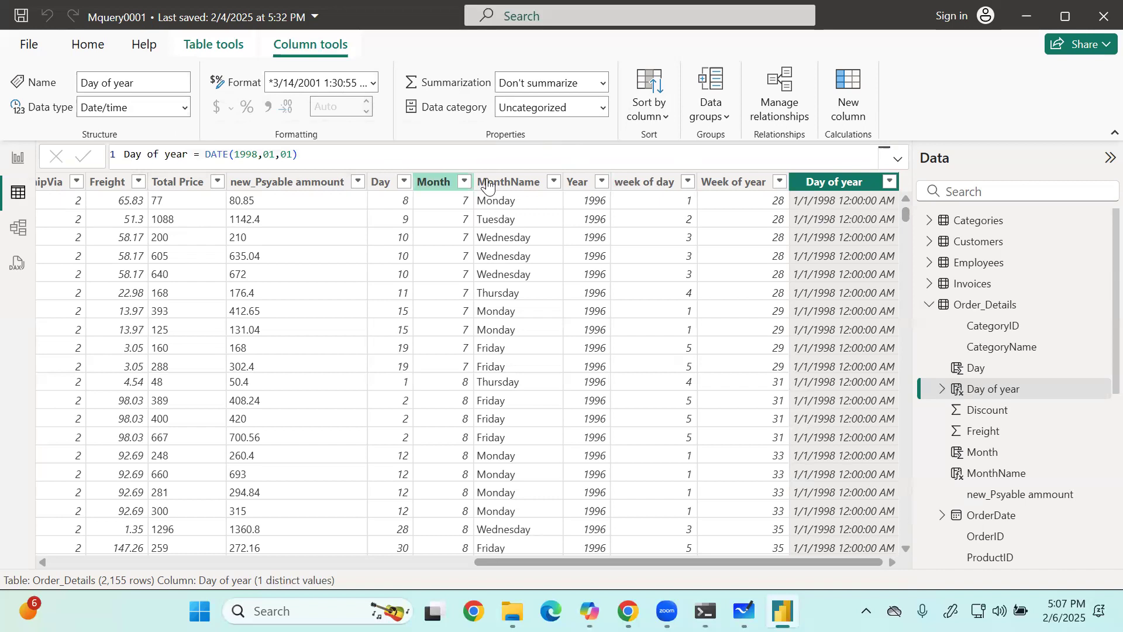
Set the day argument of DATE in the "Day of year" formula to 0 and commit it.
drag(573, 562, 172, 565)
drag(262, 568, 1095, 570)
click(297, 154)
key(BackSpace)
key(Return)
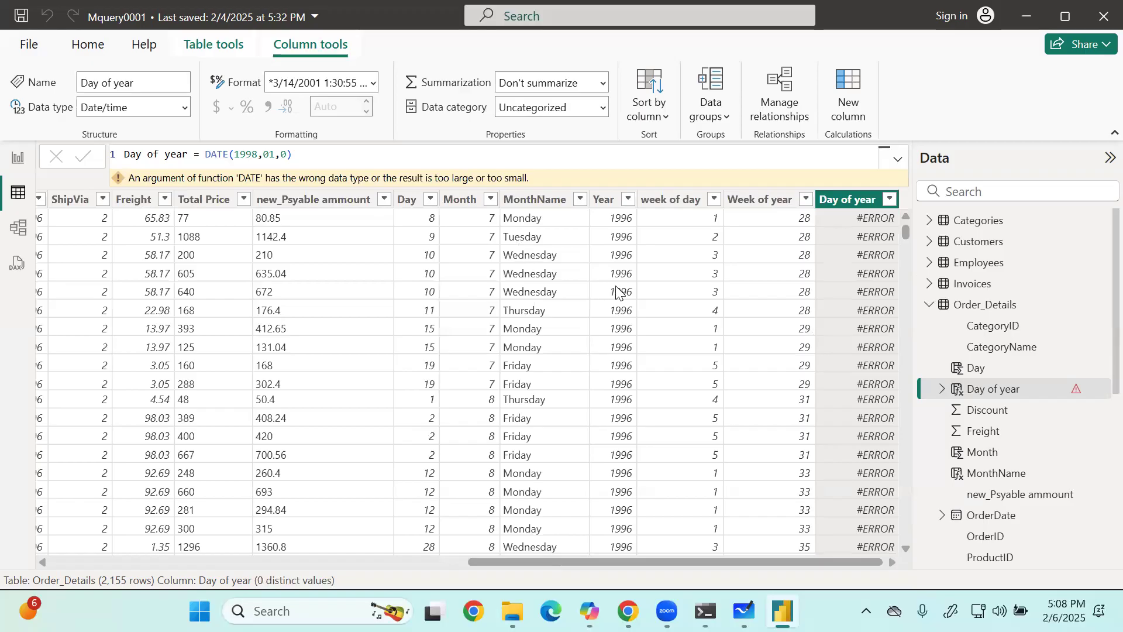
Set the day argument of DATE in the "Day of year" formula to 1 and commit it.
click(285, 154)
key(BackSpace)
text(=)
key(BackSpace)
text(1)
key(Return)
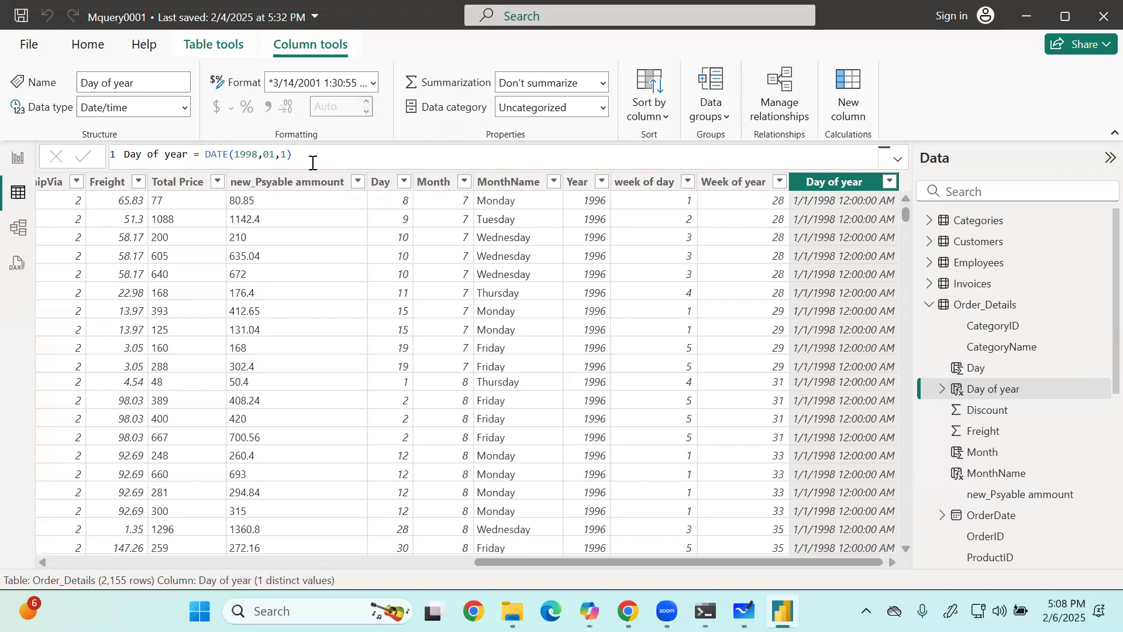
Write the day argument of DATE in the "Day of year" formula as 01 and commit it.
click(311, 159)
key(Left)
key(Left)
text(0)
key(Return)
click(1102, 305)
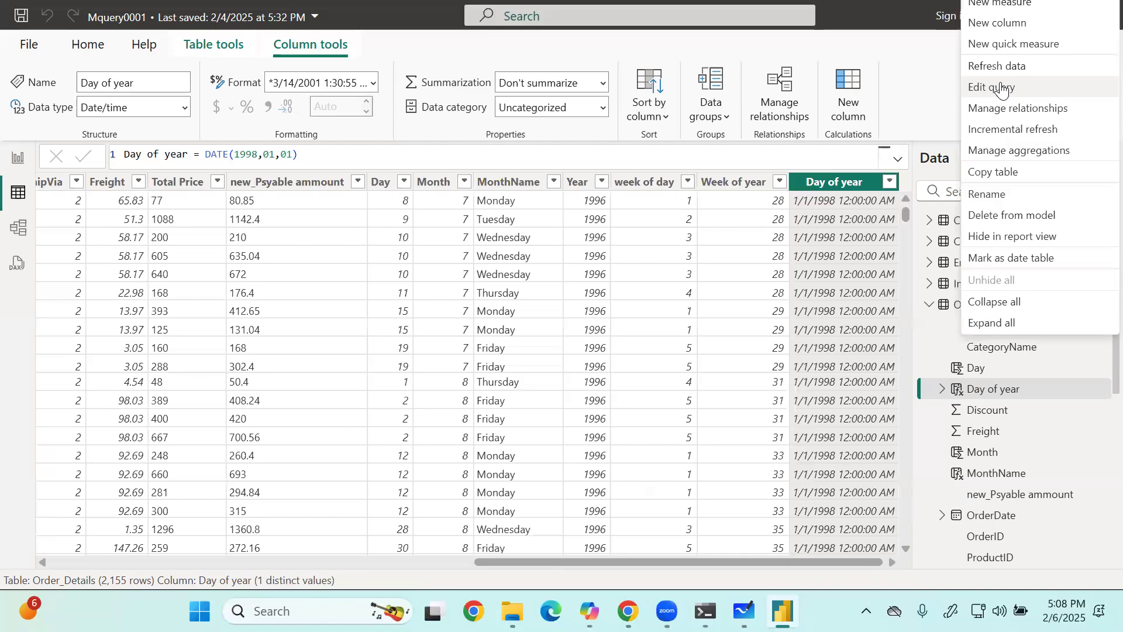
click(998, 22)
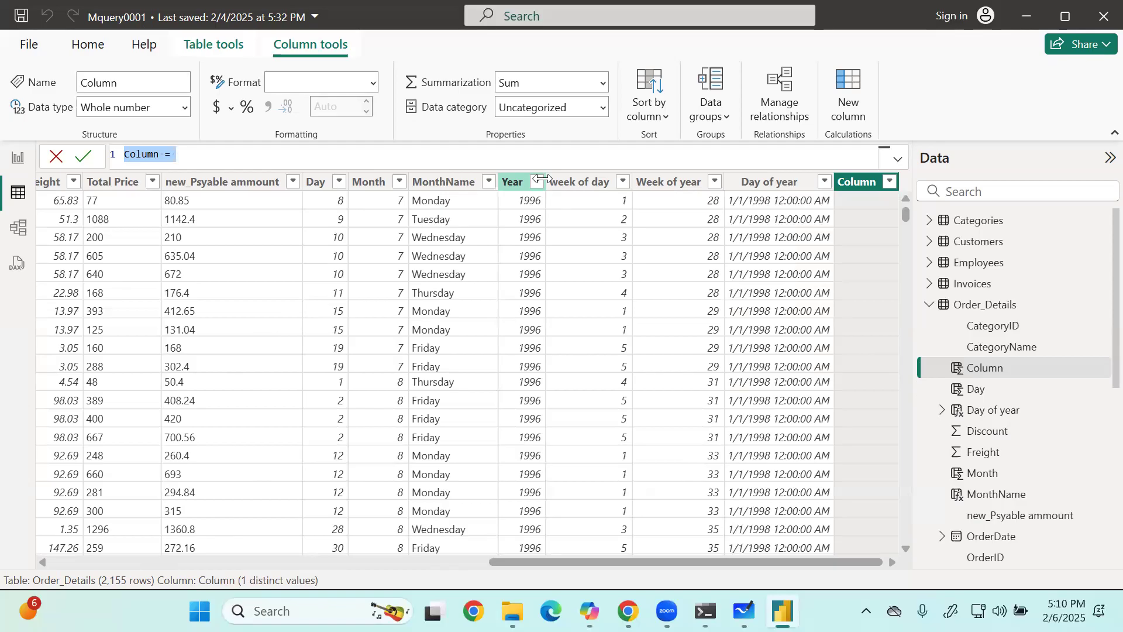
key(BackSpace)
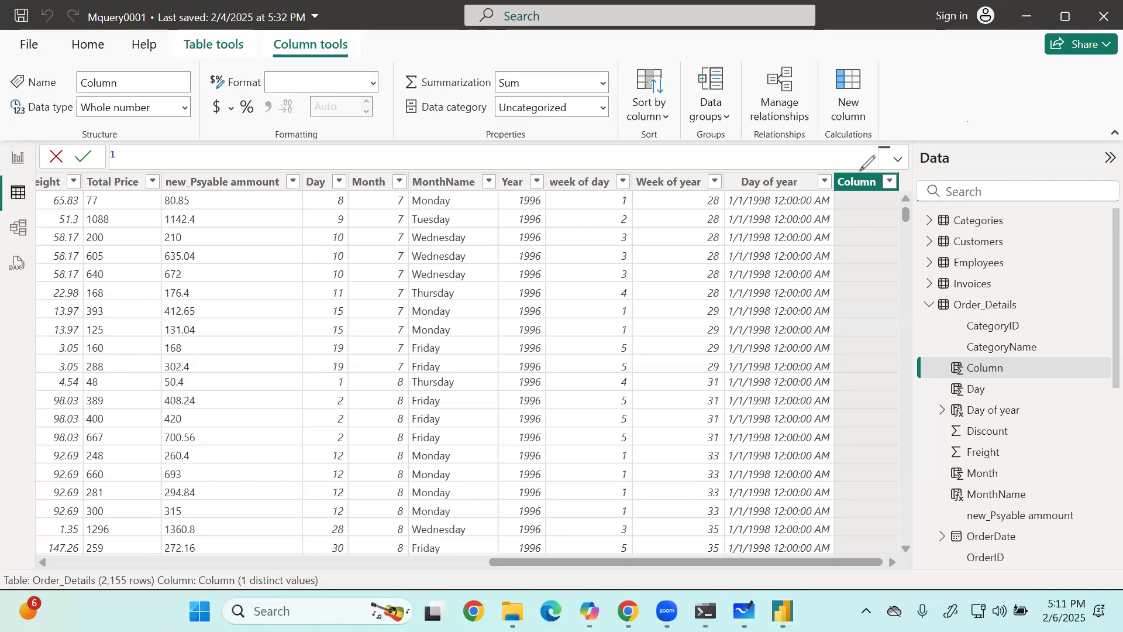
Handwrite the example dates 1-01-2025 and 0-01-2025 over the screen, draw a line beneath them and strike out the 0.
mouse_move(803, 42)
mouse_down()
mouse_move(804, 73)
mouse_move(918, 59)
mouse_move(878, 75)
mouse_move(945, 70)
mouse_up()
mouse_move(958, 63)
mouse_down()
mouse_move(949, 66)
mouse_move(992, 77)
mouse_up()
mouse_move(830, 109)
mouse_down()
mouse_move(830, 123)
mouse_move(928, 109)
mouse_move(992, 115)
mouse_move(976, 124)
mouse_up()
drag(745, 158, 1055, 162)
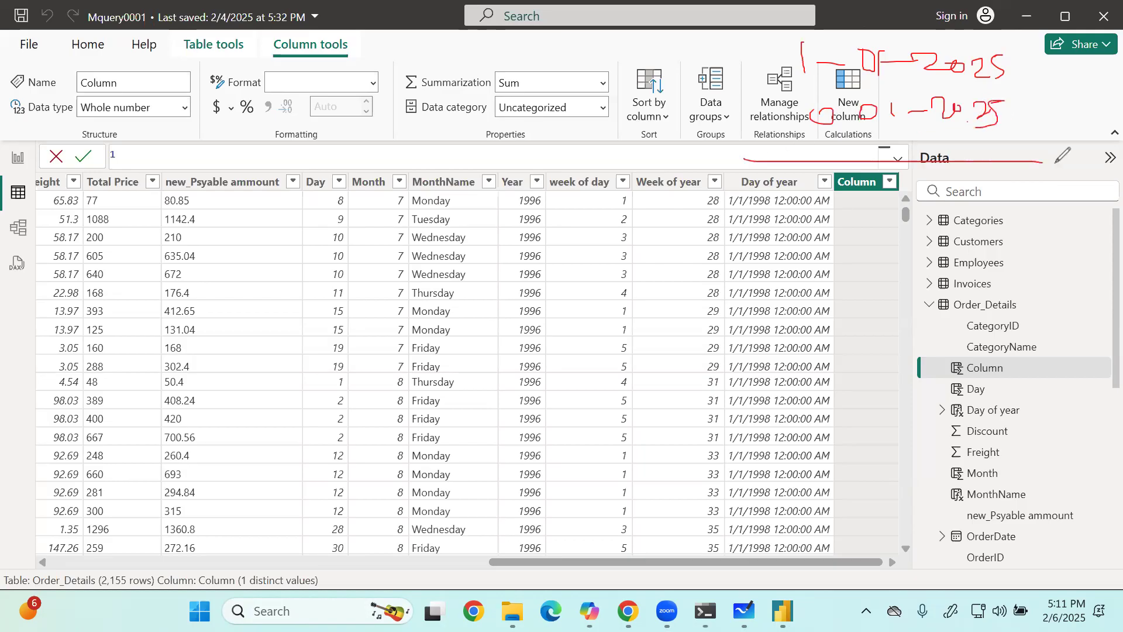
drag(821, 107, 819, 134)
drag(820, 114, 822, 145)
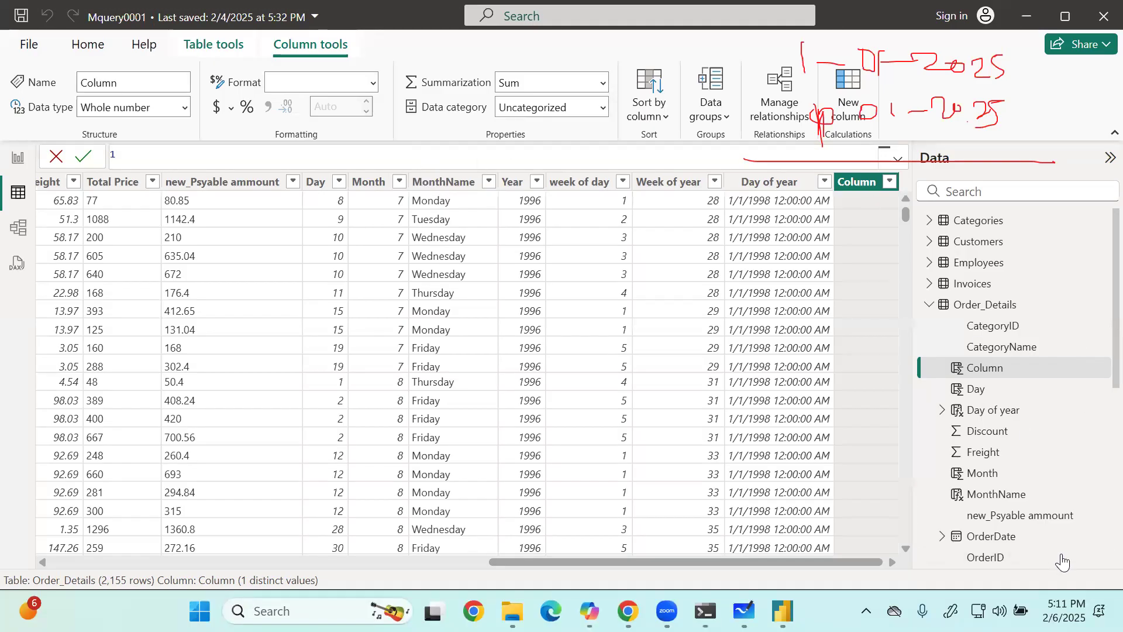
Return to the "Day of year" column and look over its available date formats.
click(770, 180)
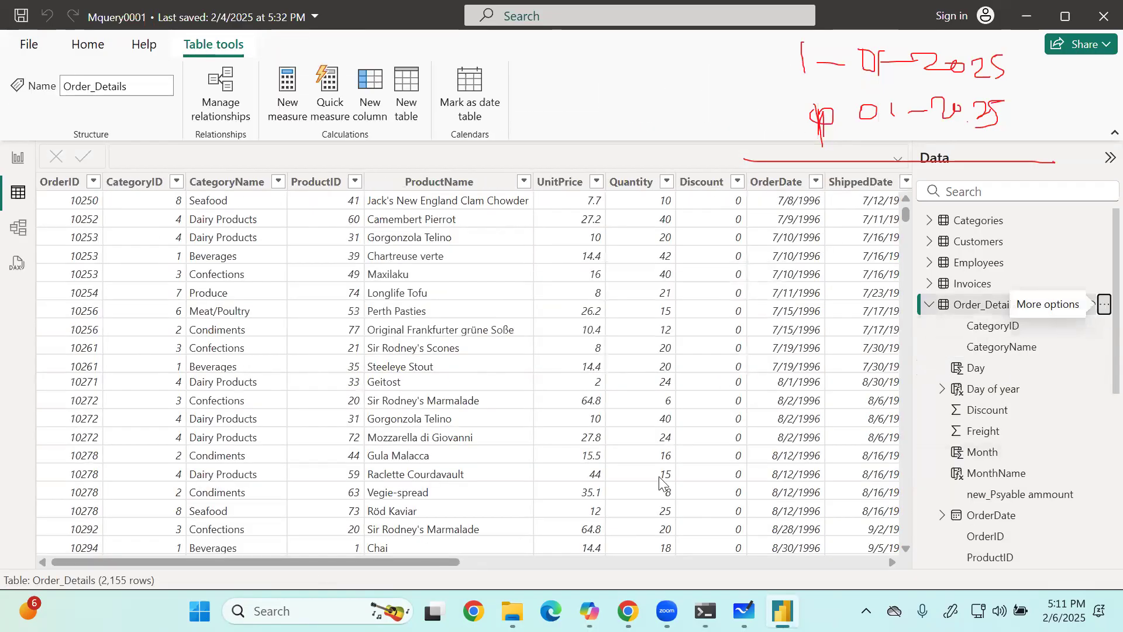
drag(392, 559, 660, 568)
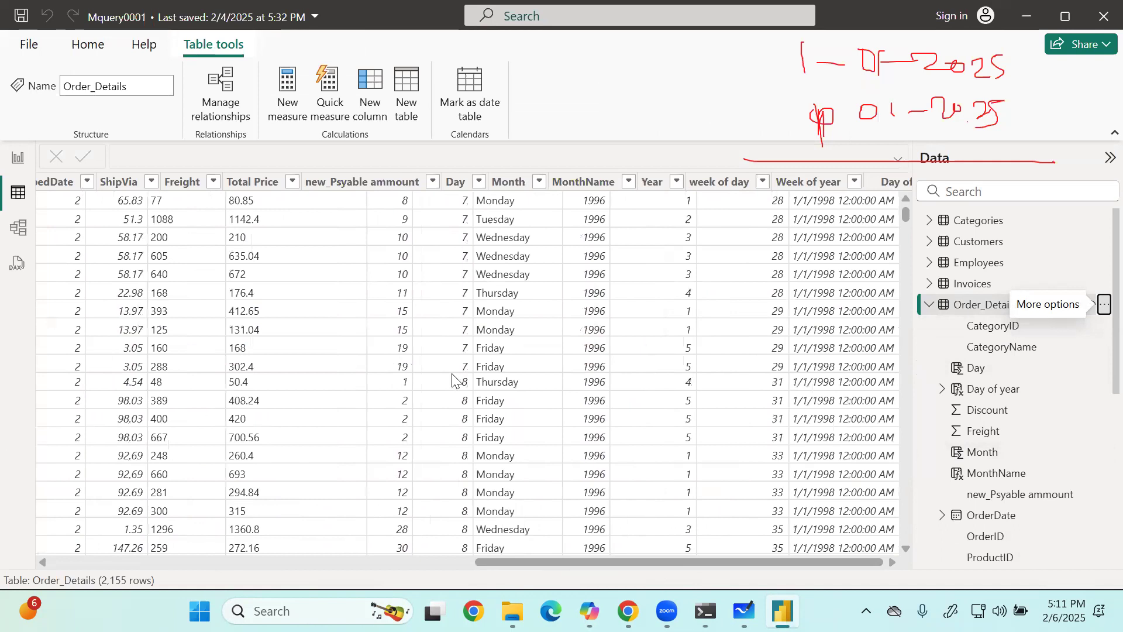
click(277, 565)
drag(357, 564, 784, 564)
click(818, 186)
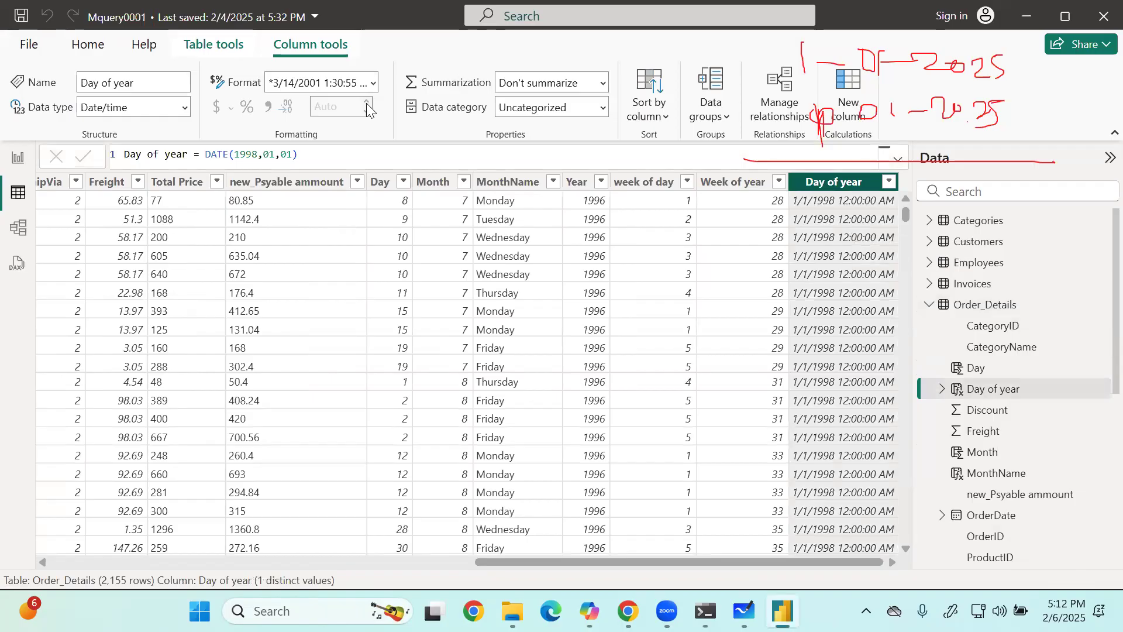
click(351, 82)
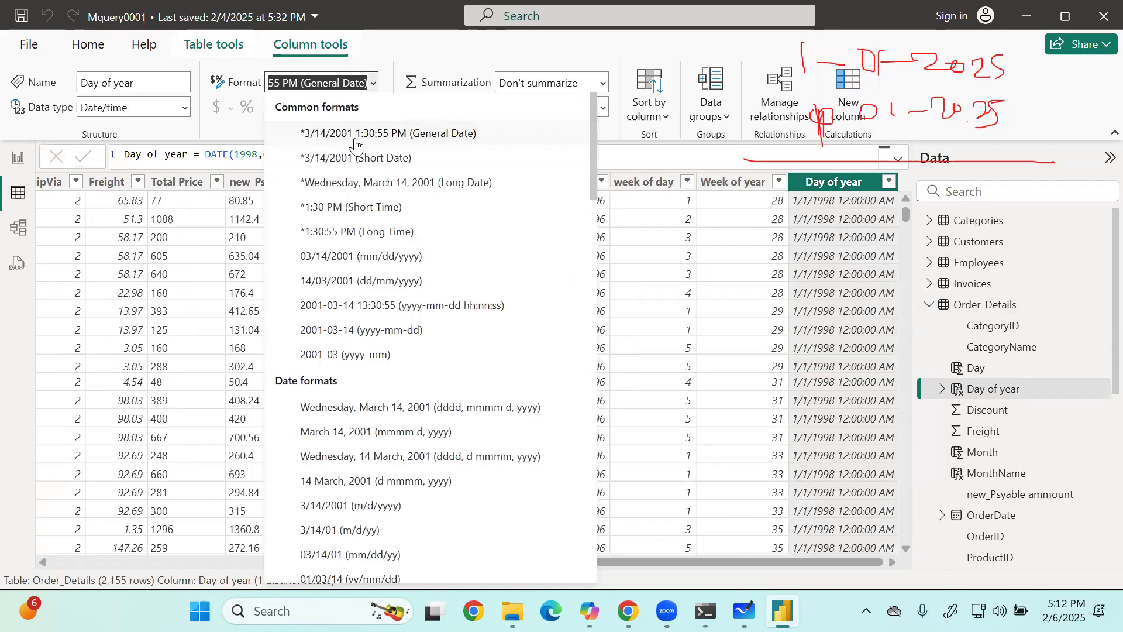
Replace 1998 in the DATE function of the "Day of year" formula with the start of a YEAR function.
click(627, 156)
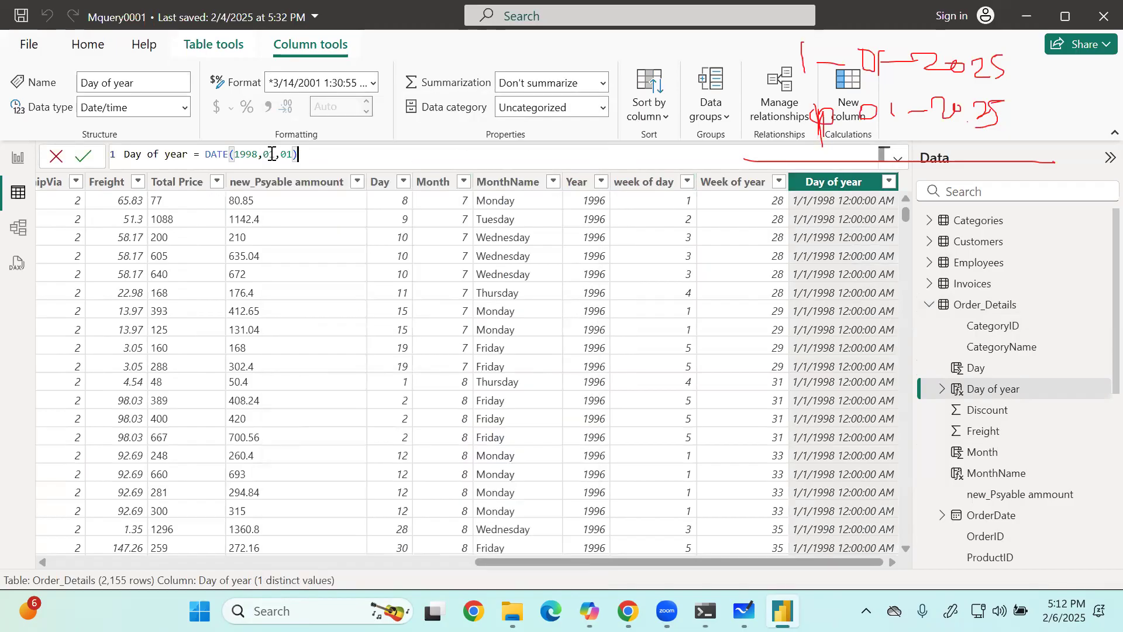
click(256, 155)
key(BackSpace)
key(BackSpace)
key(BackSpace)
key(BackSpace)
text(year)
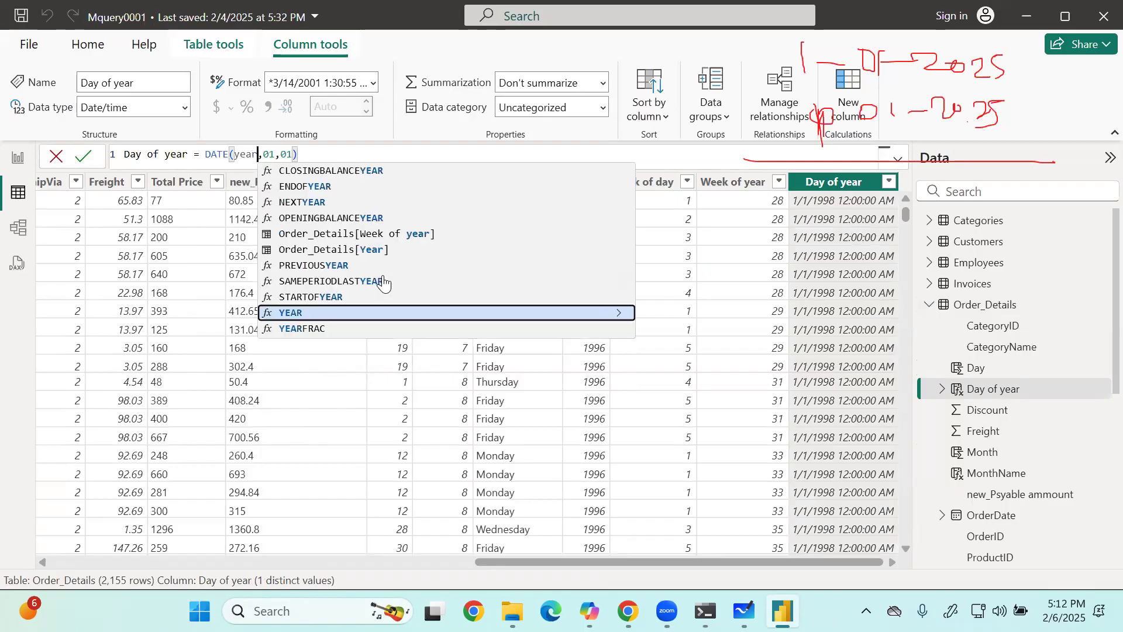
text(()
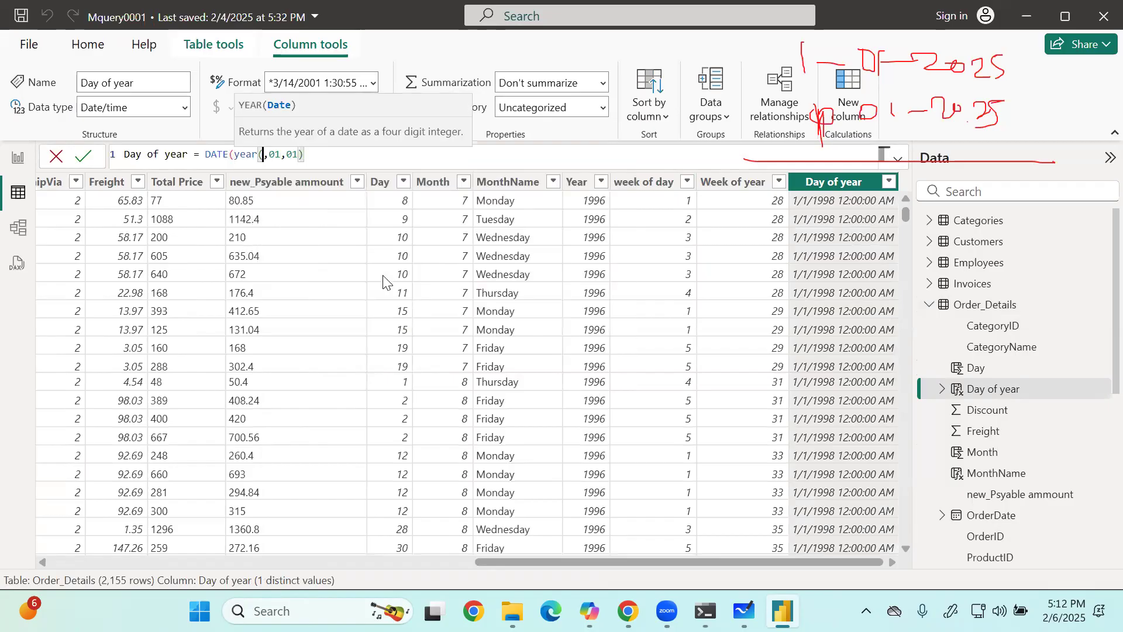
Insert Order_Details[OrderDate] as the argument of YEAR in the "Day of year" formula.
text(order)
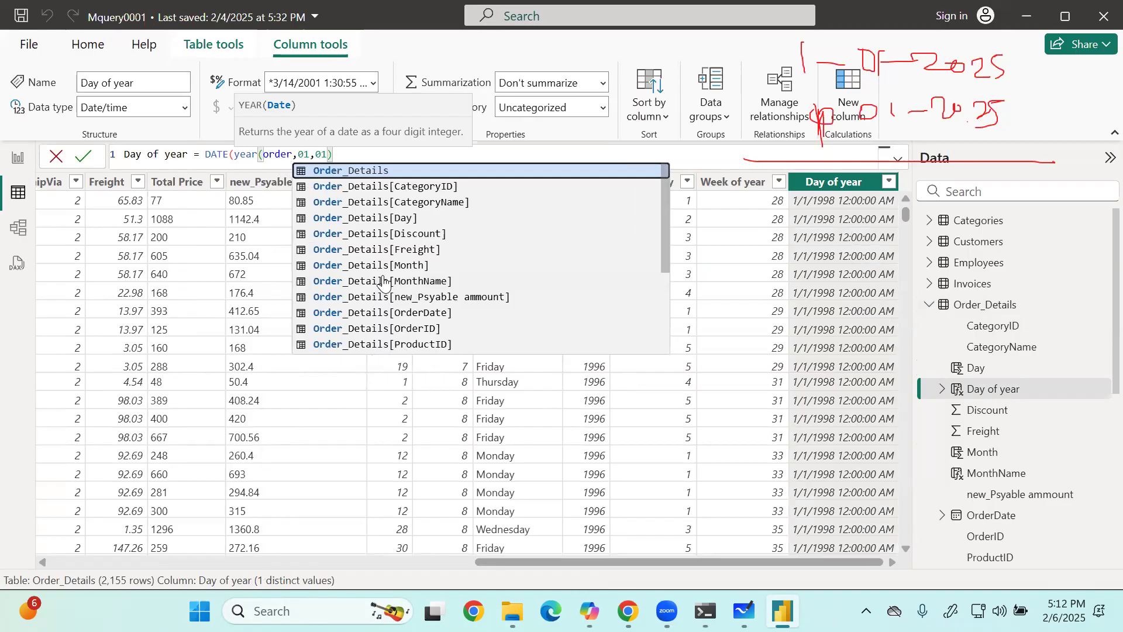
key(Down)
key(Down)
key(Down)
key(Down)
key(Down)
key(Down)
key(Down)
key(Down)
key(Down)
key(Down)
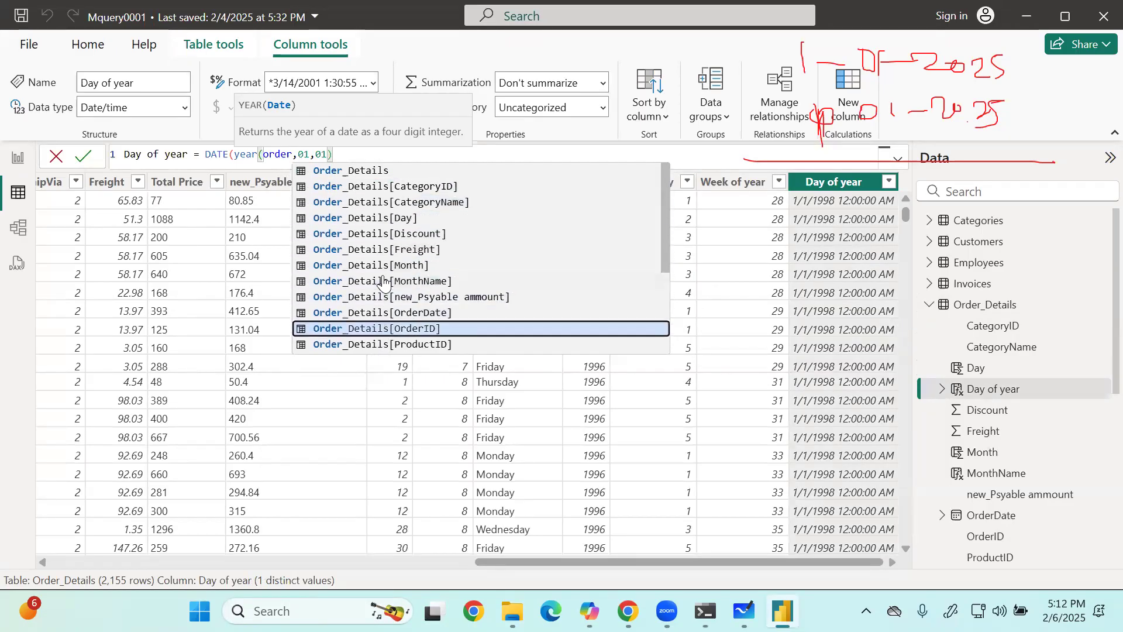
text(dat)
key(Tab)
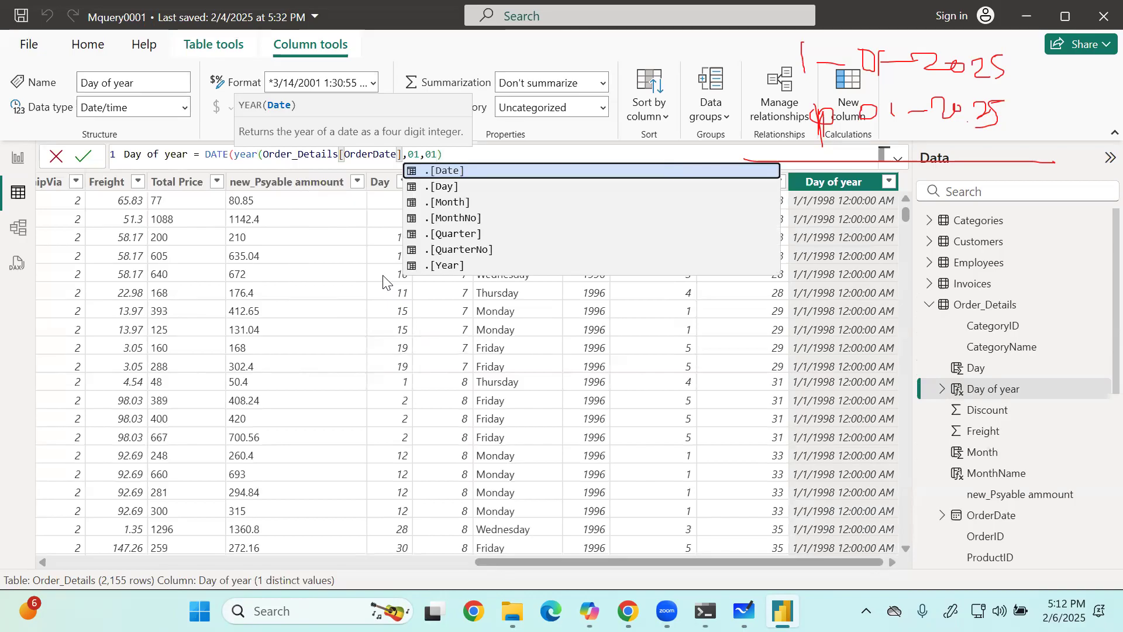
Close the YEAR function before the 01,01 arguments and commit the "Day of year" formula.
key(Escape)
key(Right)
key(Right)
key(Right)
key(Left)
key(Left)
key(Left)
text())
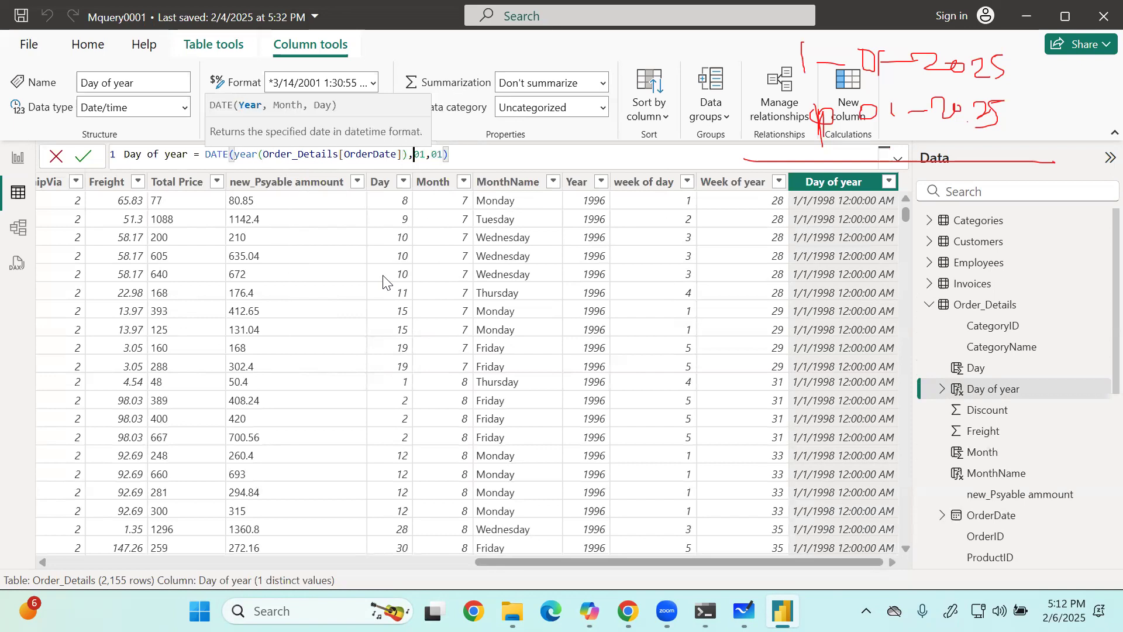
key(Return)
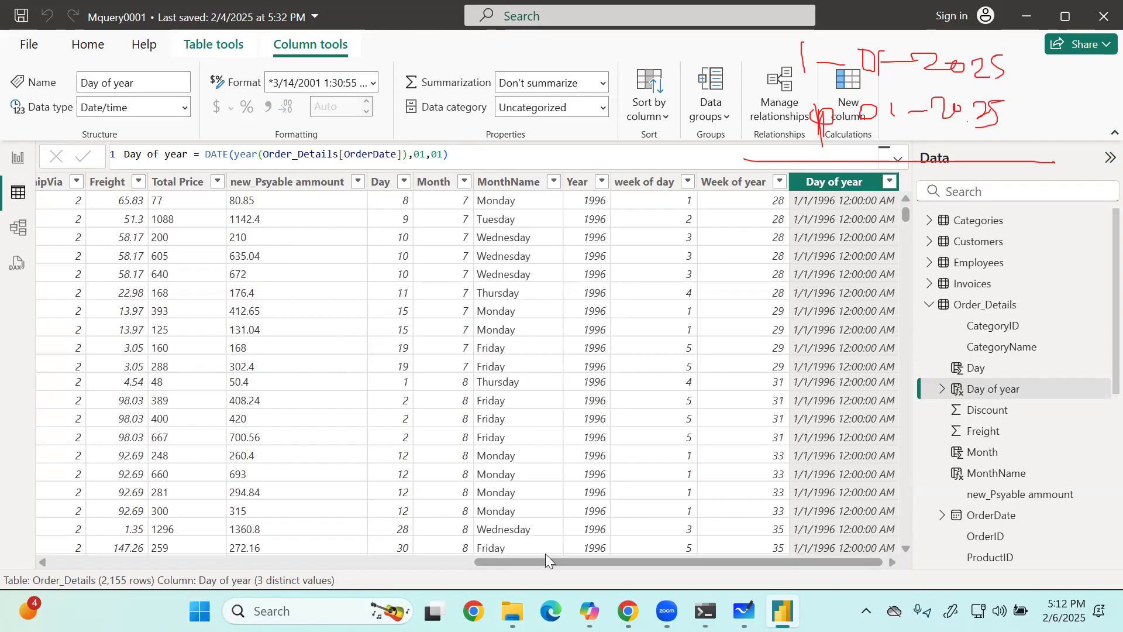
Check the OrderDate column's values and date format against those of the "Day of year" column.
scroll(444, 550, left, 10)
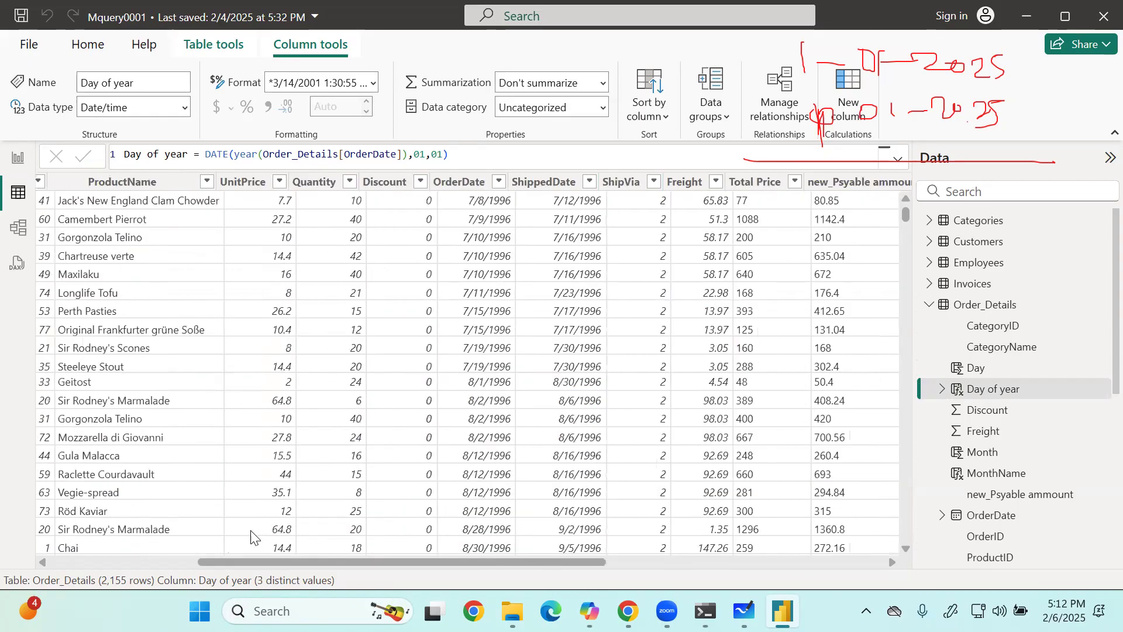
scroll(151, 529, right, 10)
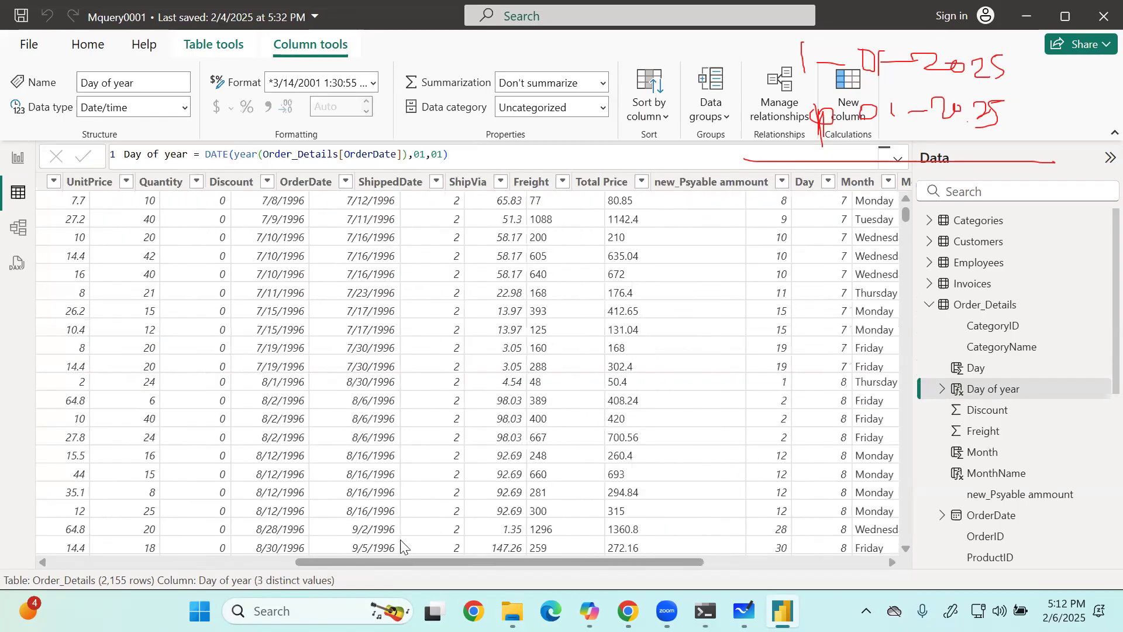
scroll(641, 540, left, 3)
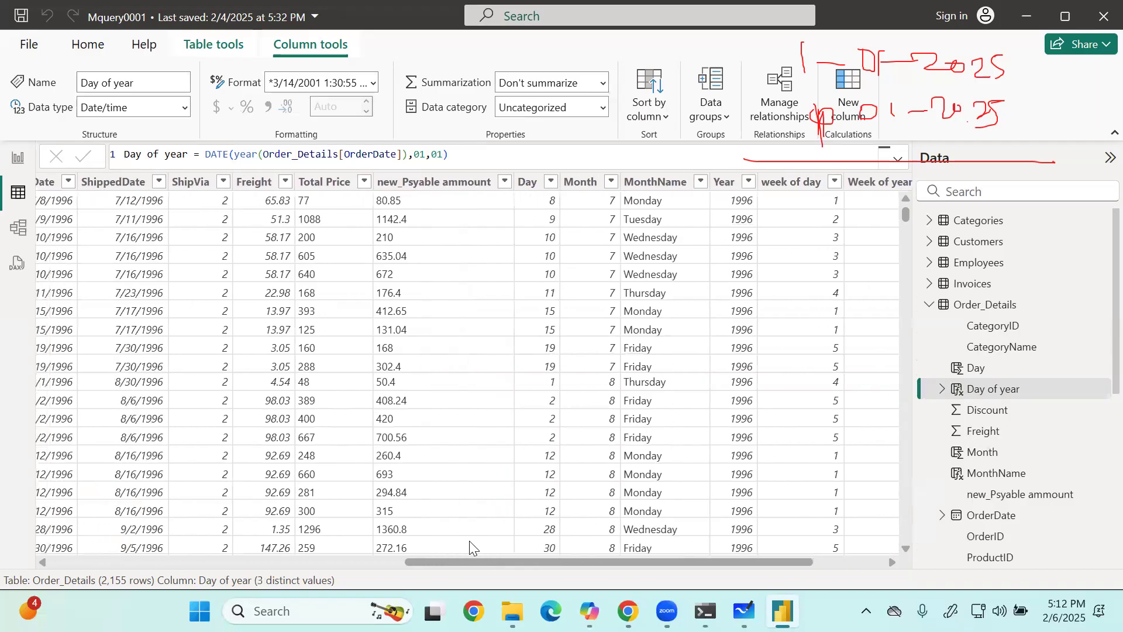
scroll(450, 544, left, 3)
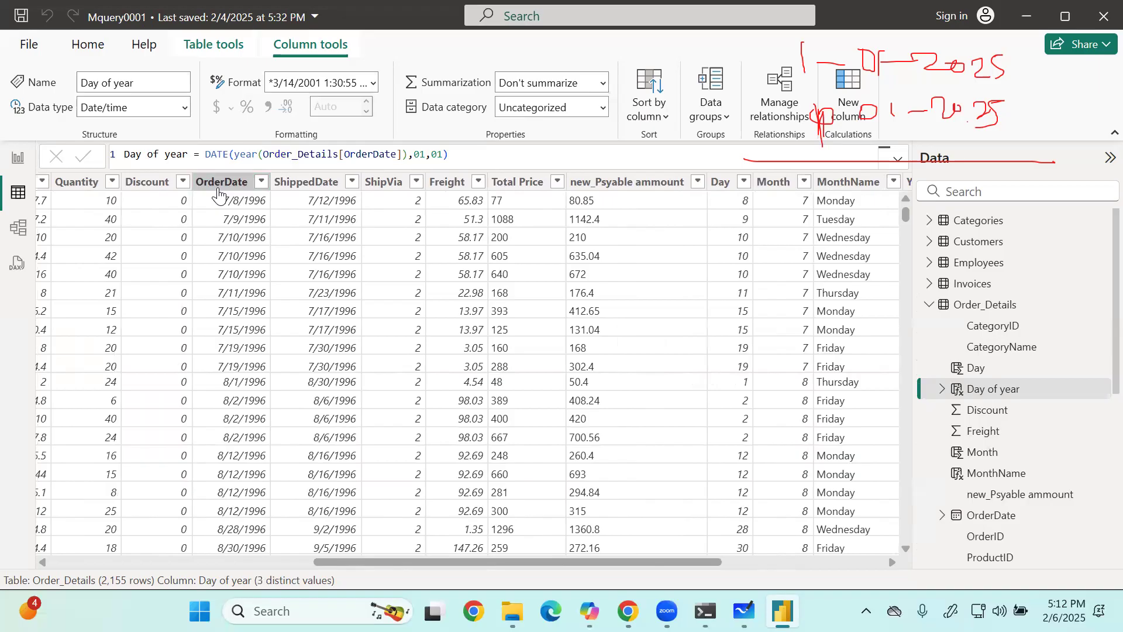
click(221, 182)
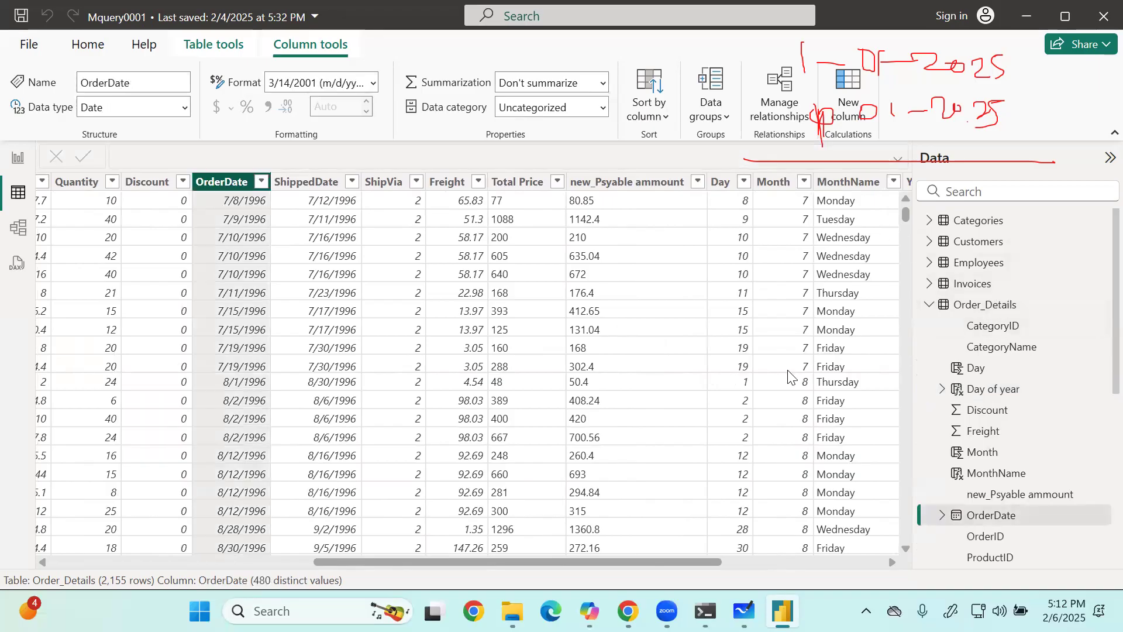
drag(676, 562, 1016, 574)
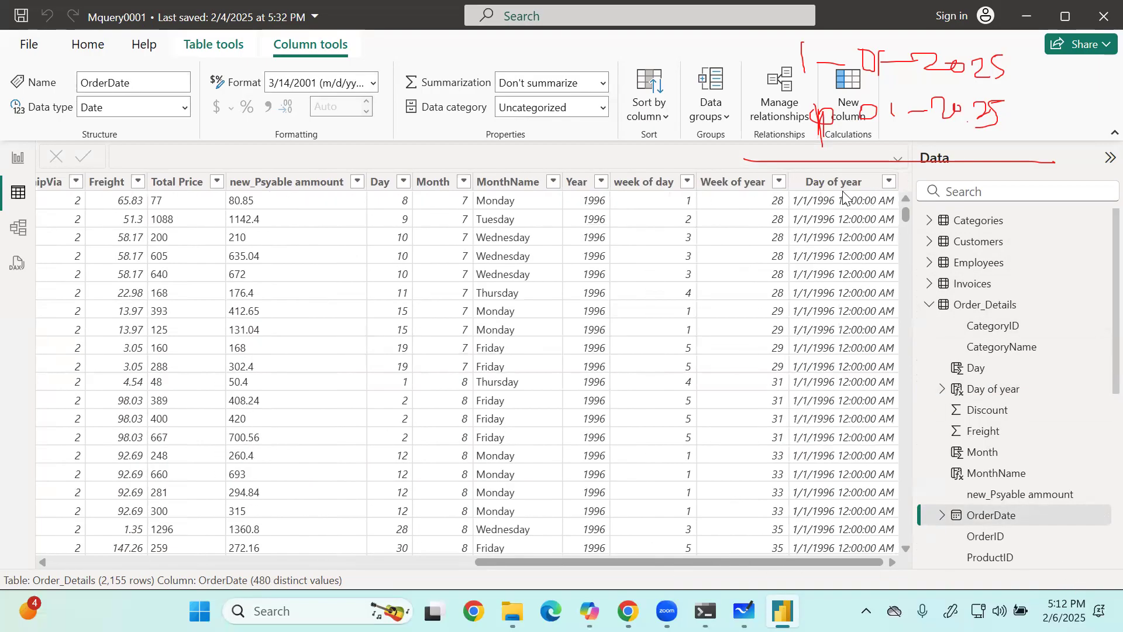
Set the "Day of year" column's format to *3/14/2001 (Short Date).
click(832, 185)
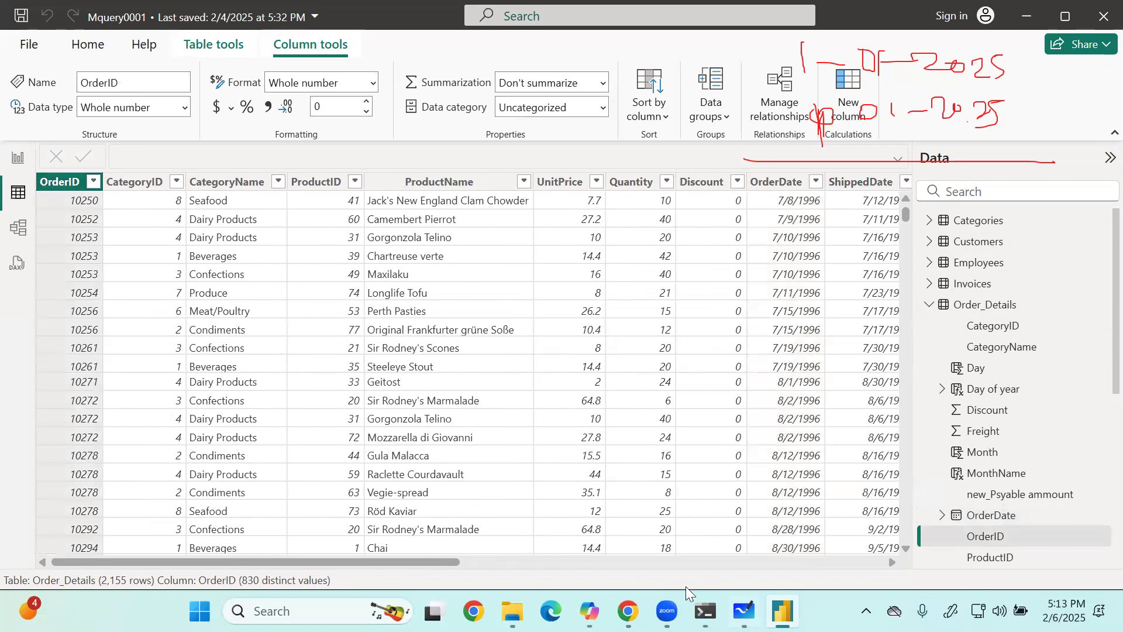
drag(423, 562, 847, 562)
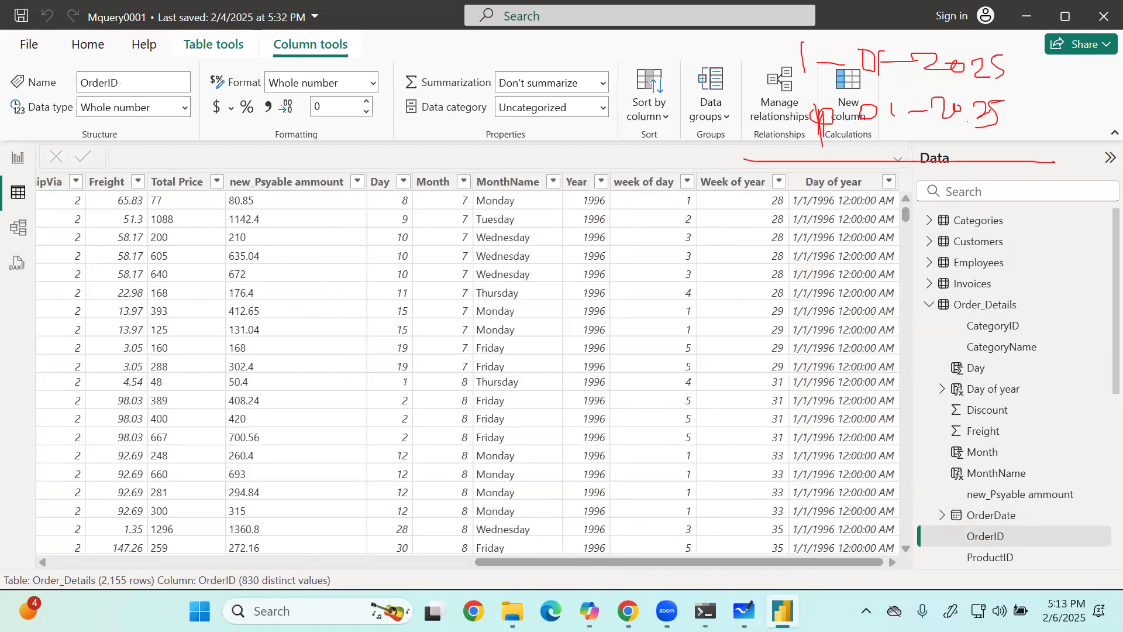
click(836, 186)
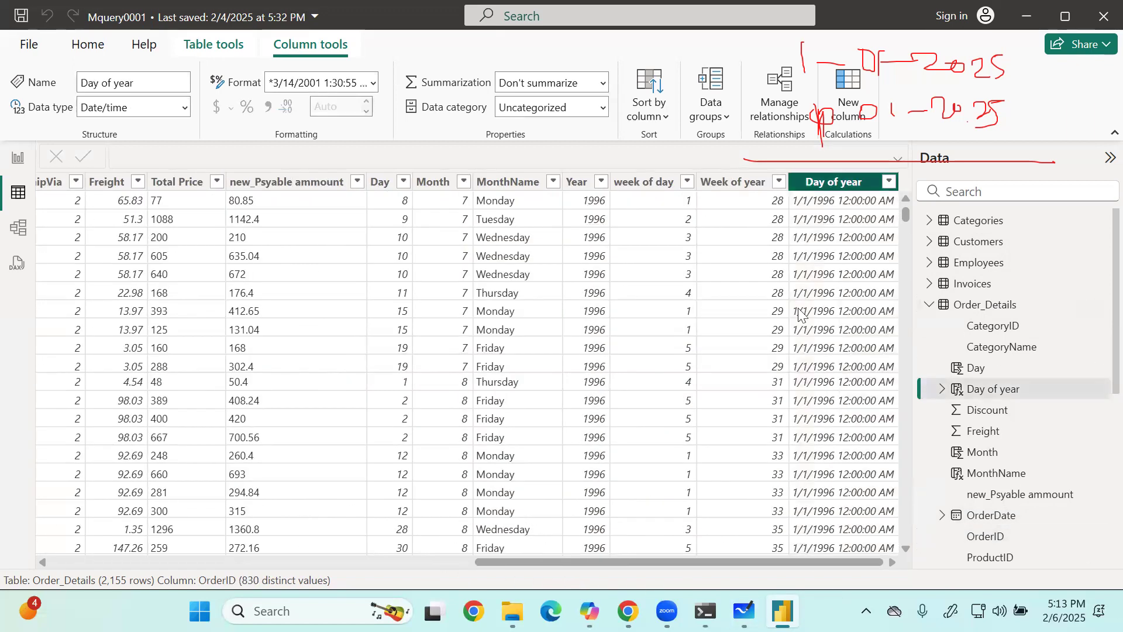
click(367, 81)
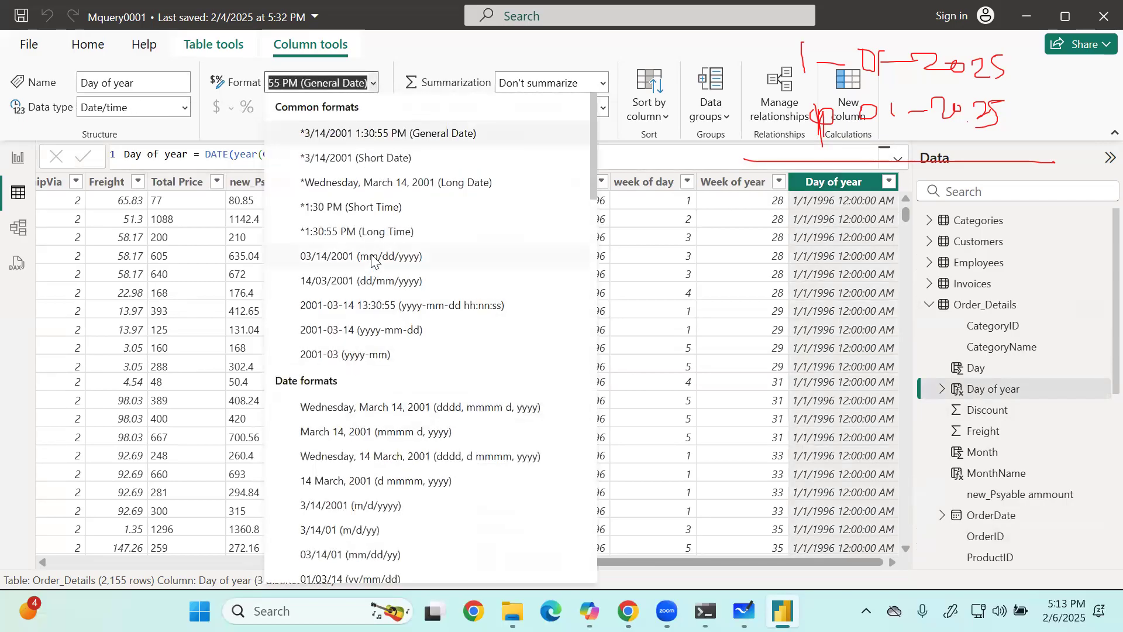
click(377, 155)
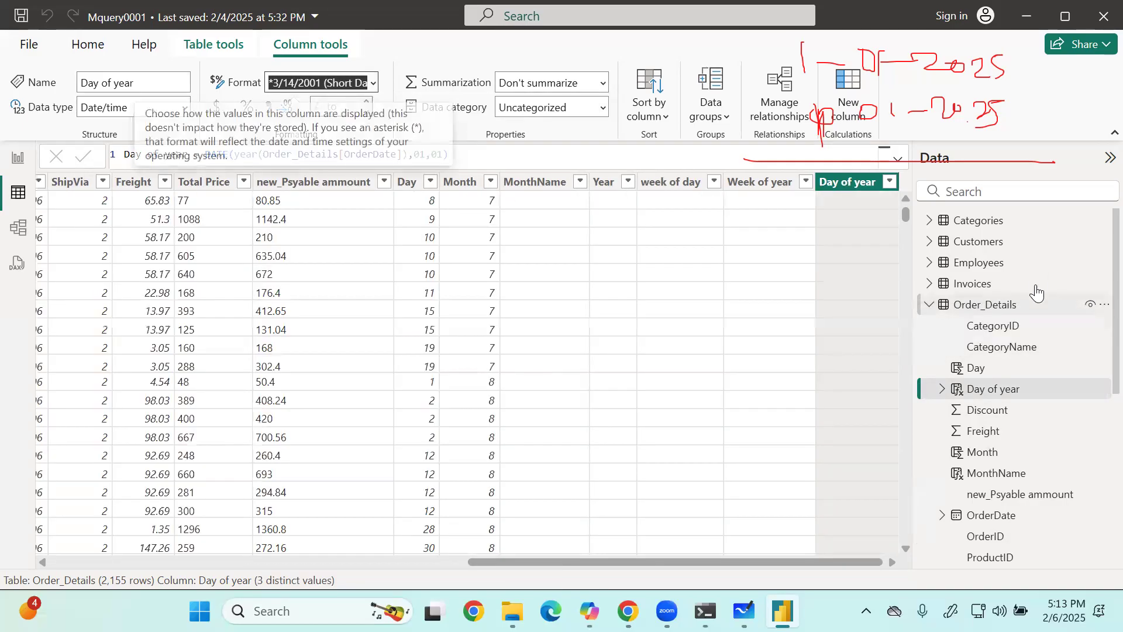
Add a calculated column to the Order_Details table and start its formula with the name day_of_year.
click(1103, 305)
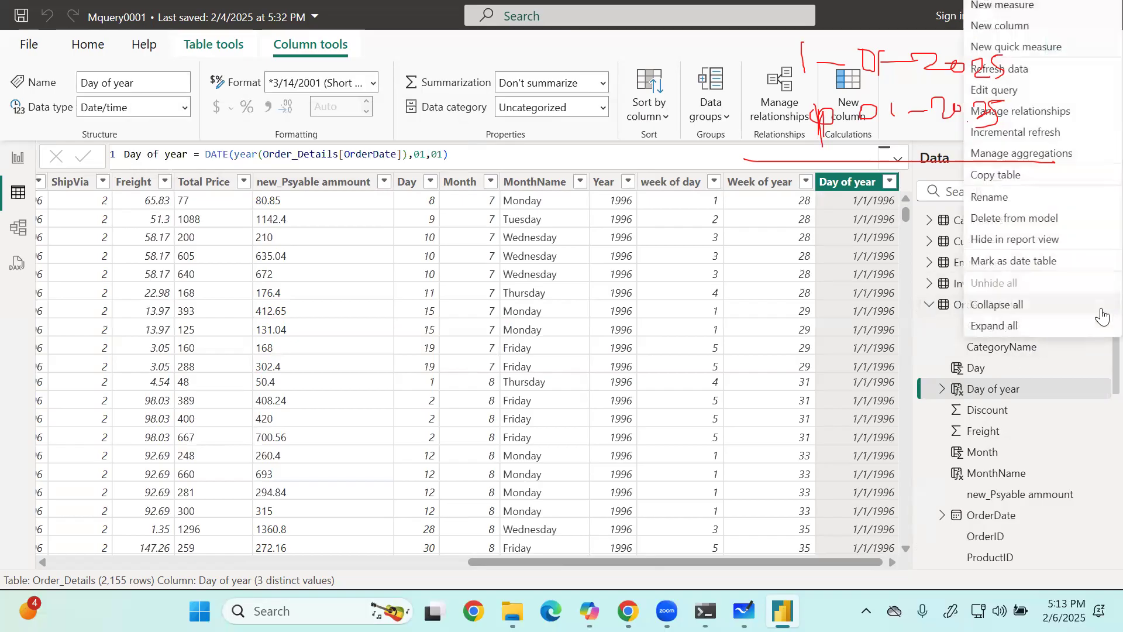
key(Escape)
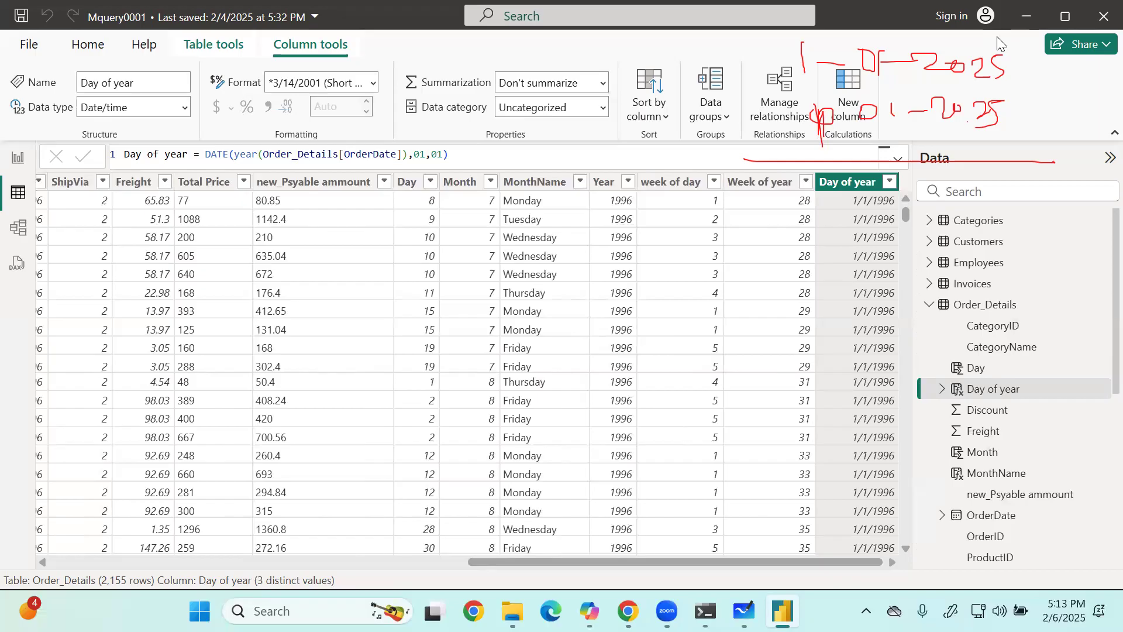
key(BackSpace)
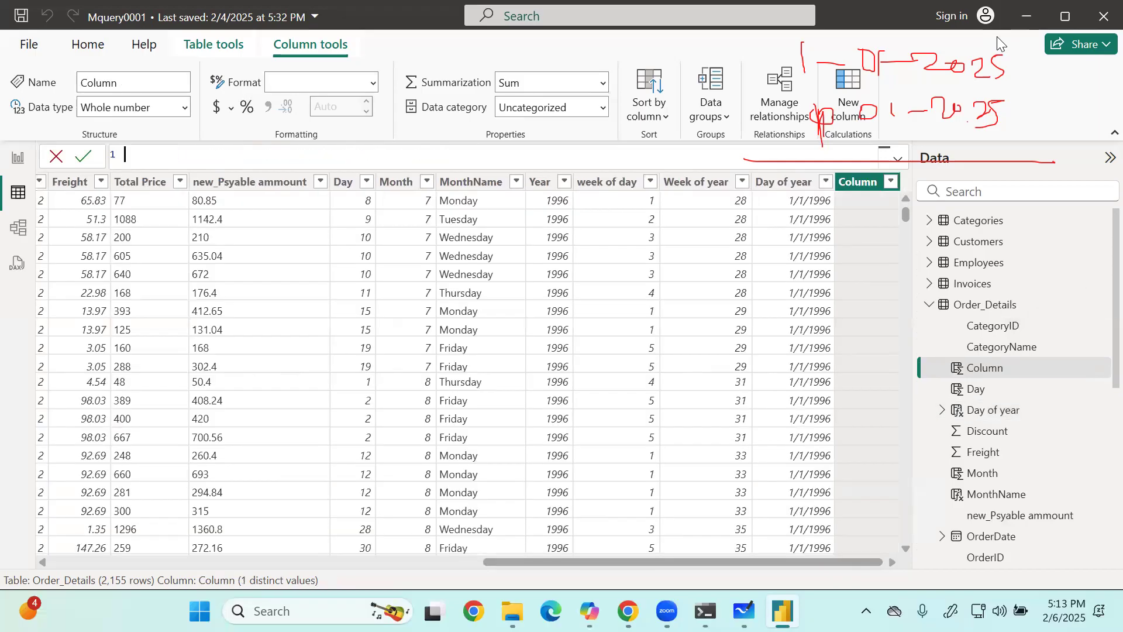
text(day_of_year = da)
key(BackSpace)
key(BackSpace)
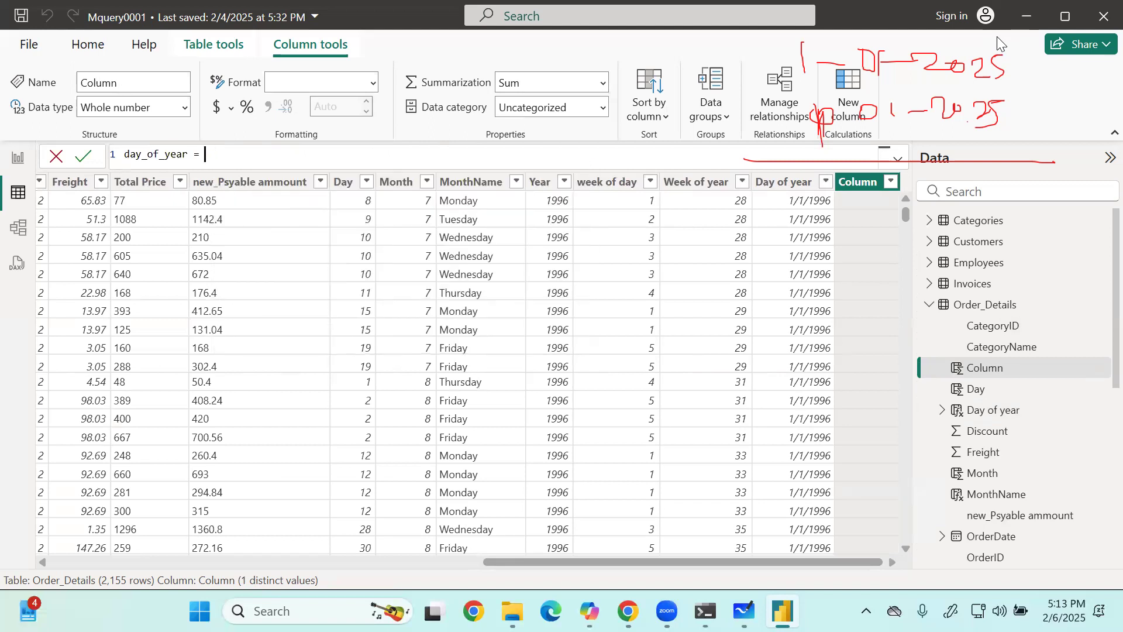
Insert Order_Details[OrderDate] as the first operand of the day_of_year formula, followed by a minus sign.
text(order)
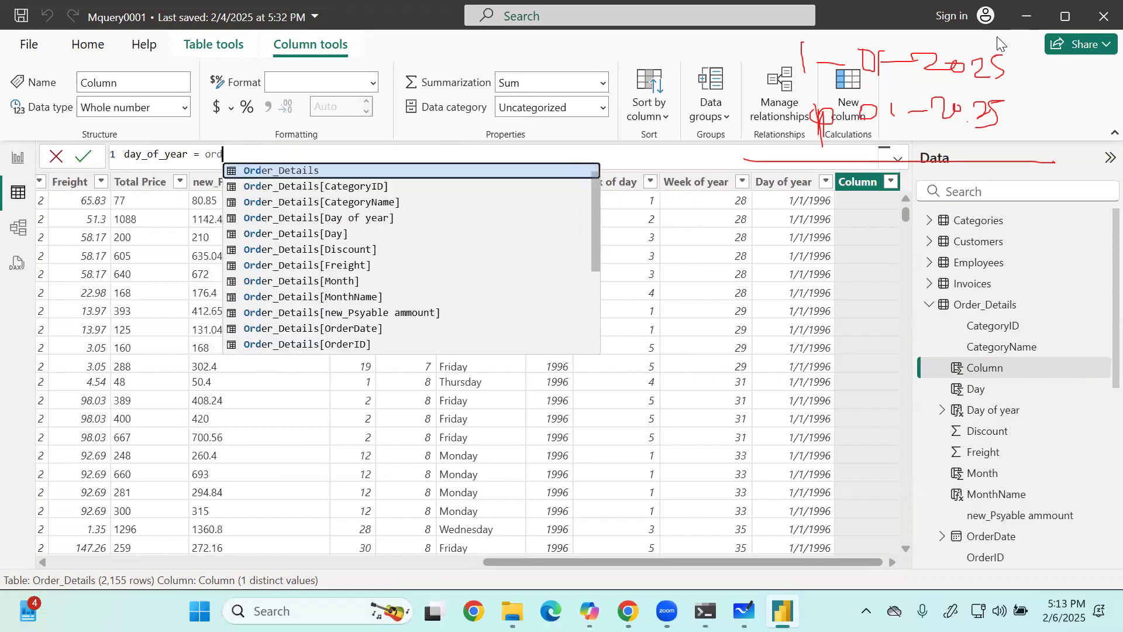
key(Down)
key(Down)
key(Down)
key(Down)
key(Down)
key(Down)
key(Down)
key(Down)
key(Down)
key(Down)
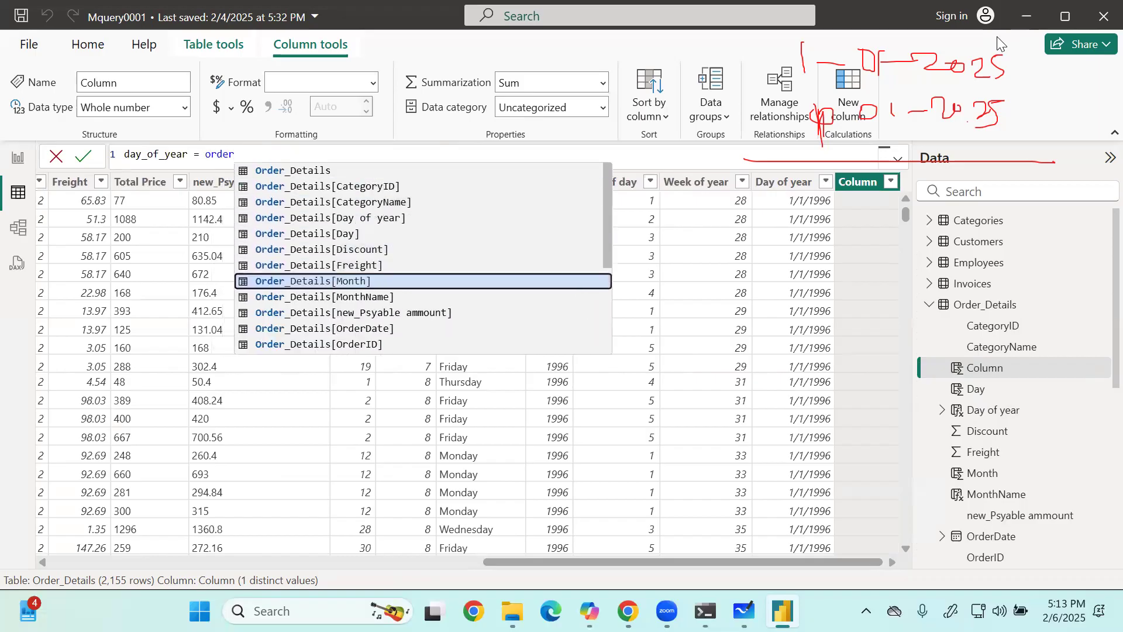
key(Tab)
text(- )
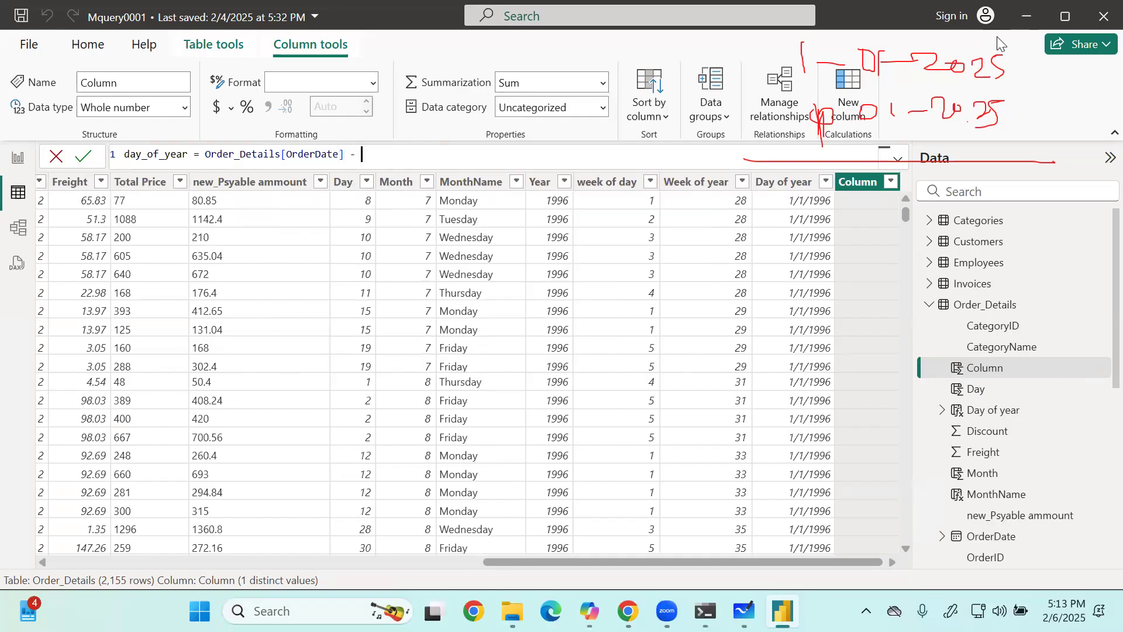
Subtract Order_Details[Day of year] in the day_of_year formula and enclose the whole subtraction in parentheses.
text(day)
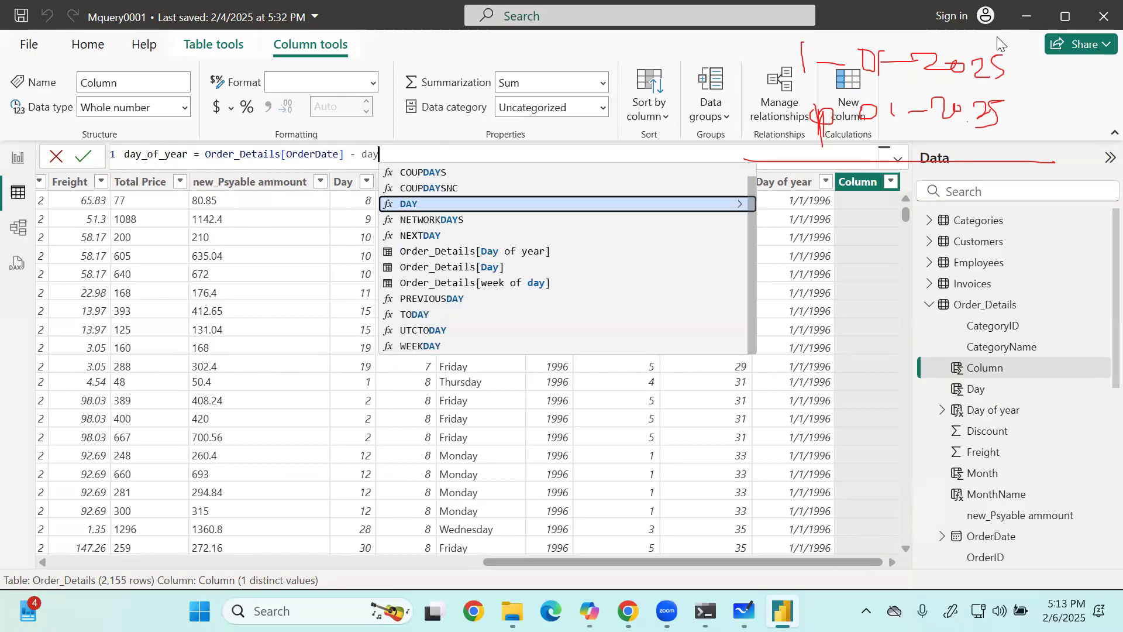
key(Down)
key(Down)
key(Down)
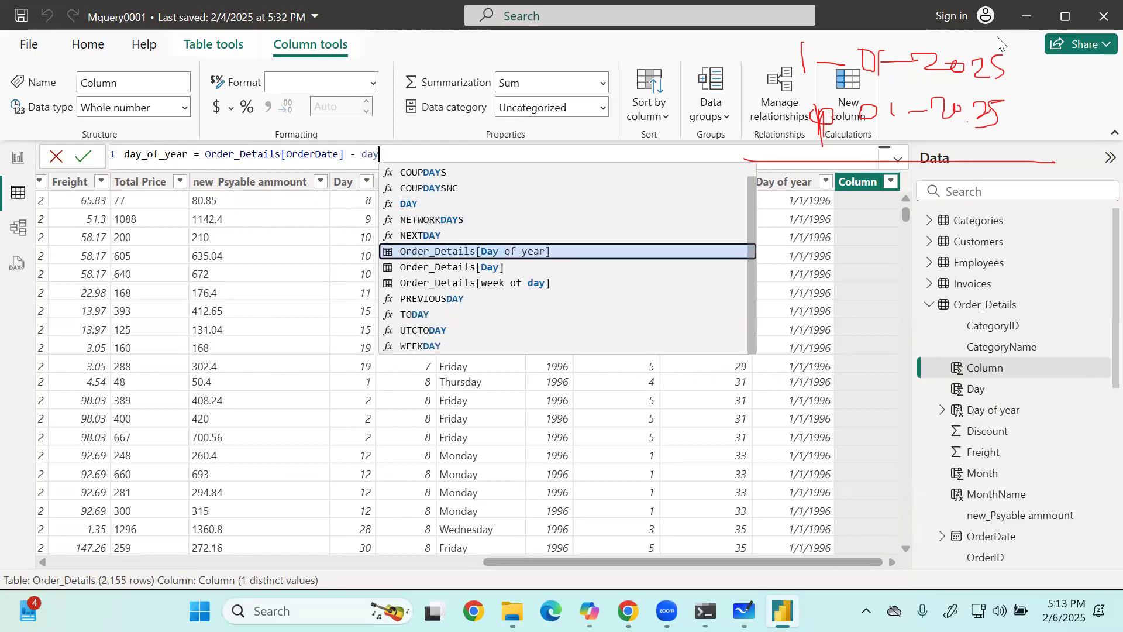
key(Tab)
text())
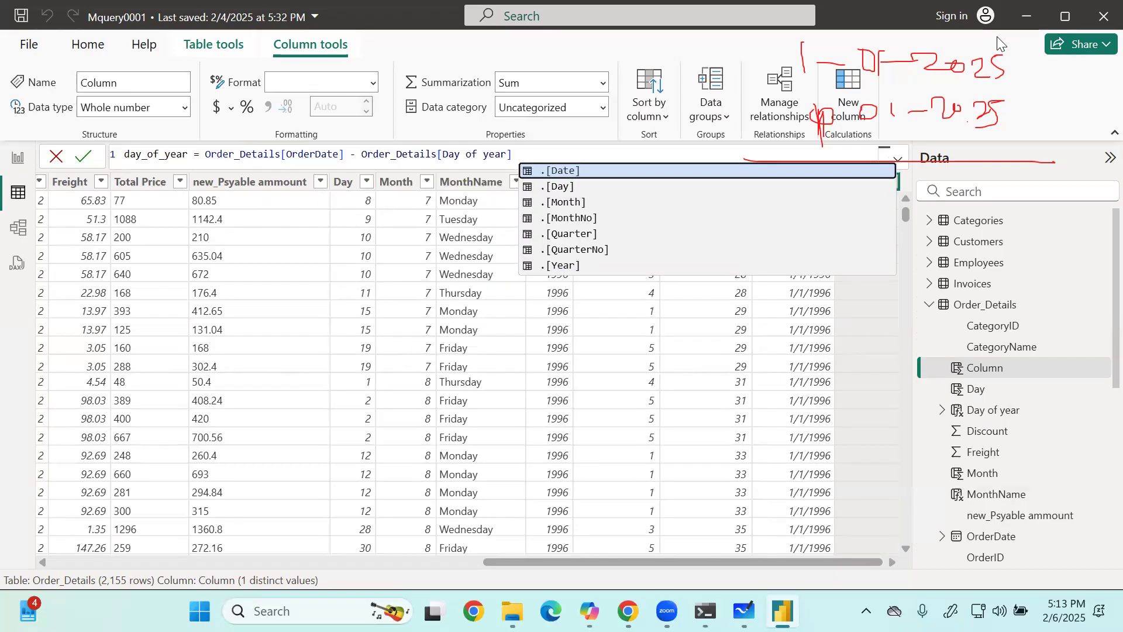
click(199, 154)
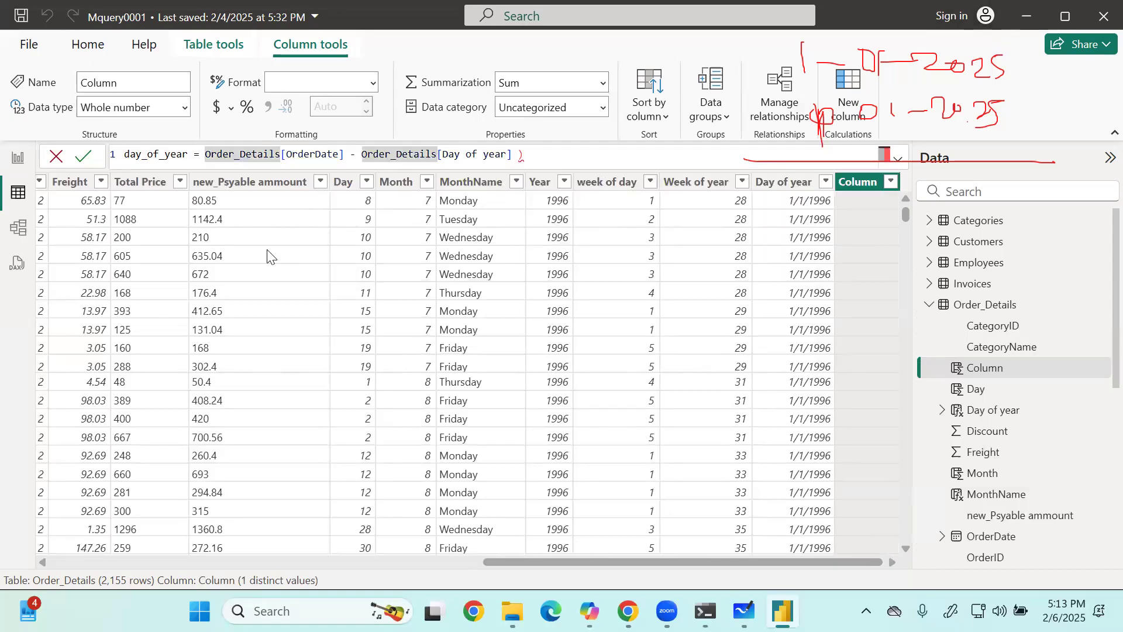
text(()
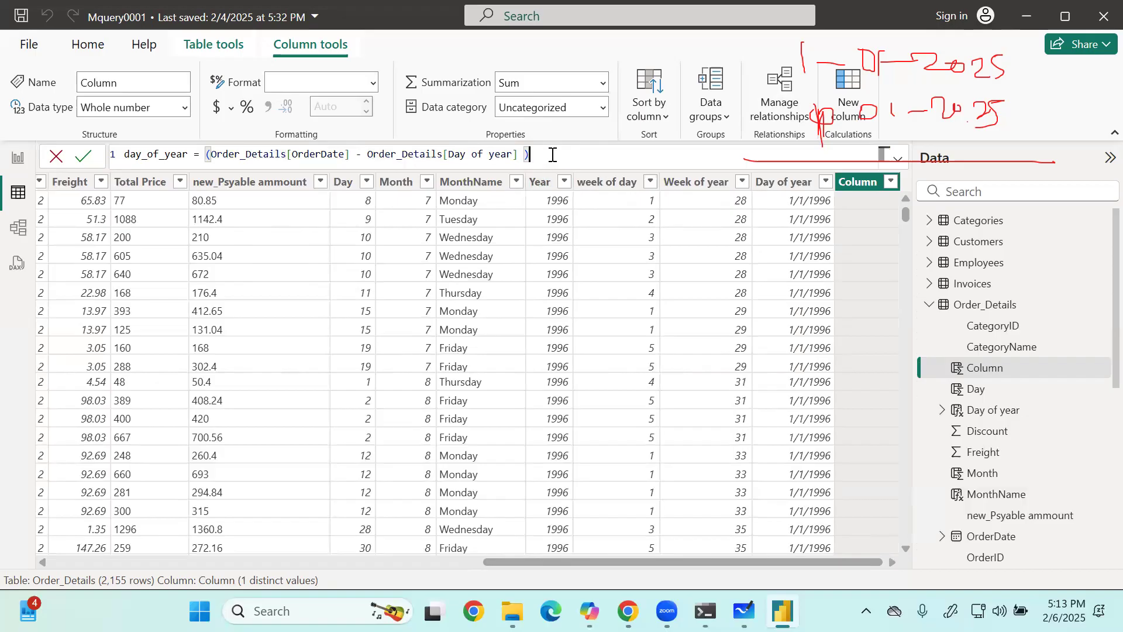
Add +1 after the parenthesised subtraction and commit the day_of_year formula.
text(1)
key(BackSpace)
key(BackSpace)
text(+1)
key(Return)
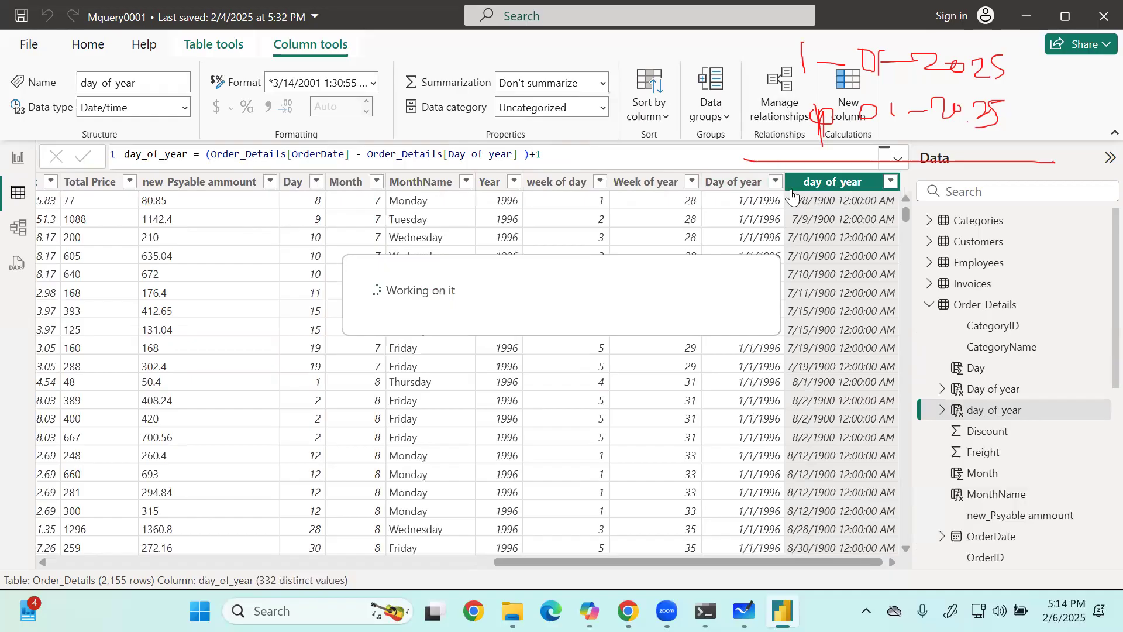
Change the day_of_year column's data type to Whole number and accept the data type change.
click(373, 83)
scroll(357, 212, down, 3)
scroll(363, 182, up, 3)
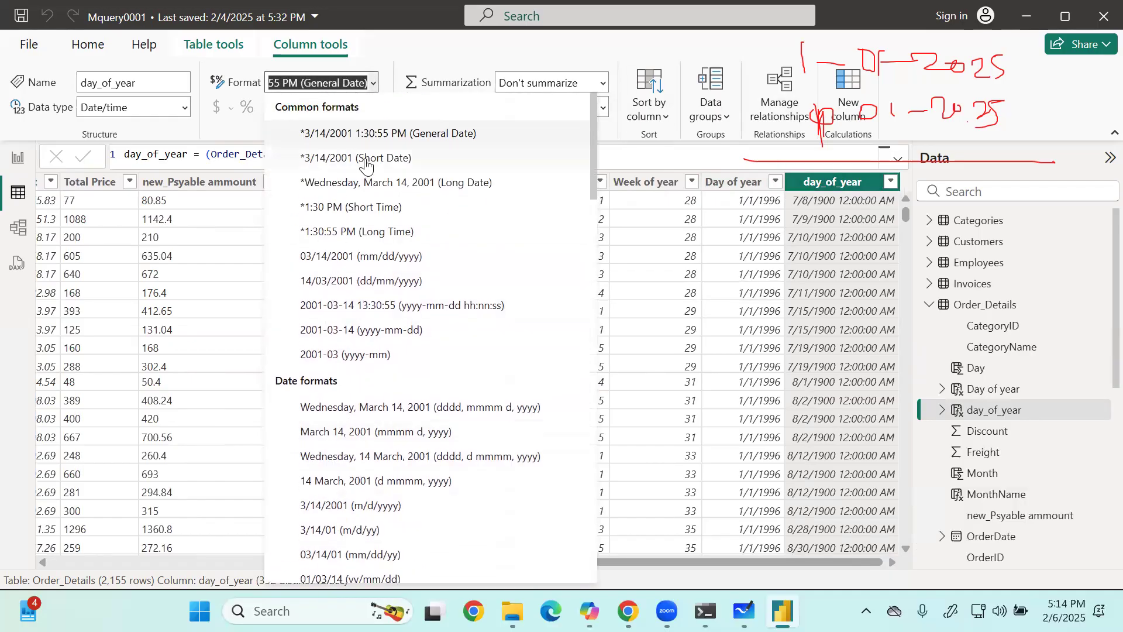
click(186, 108)
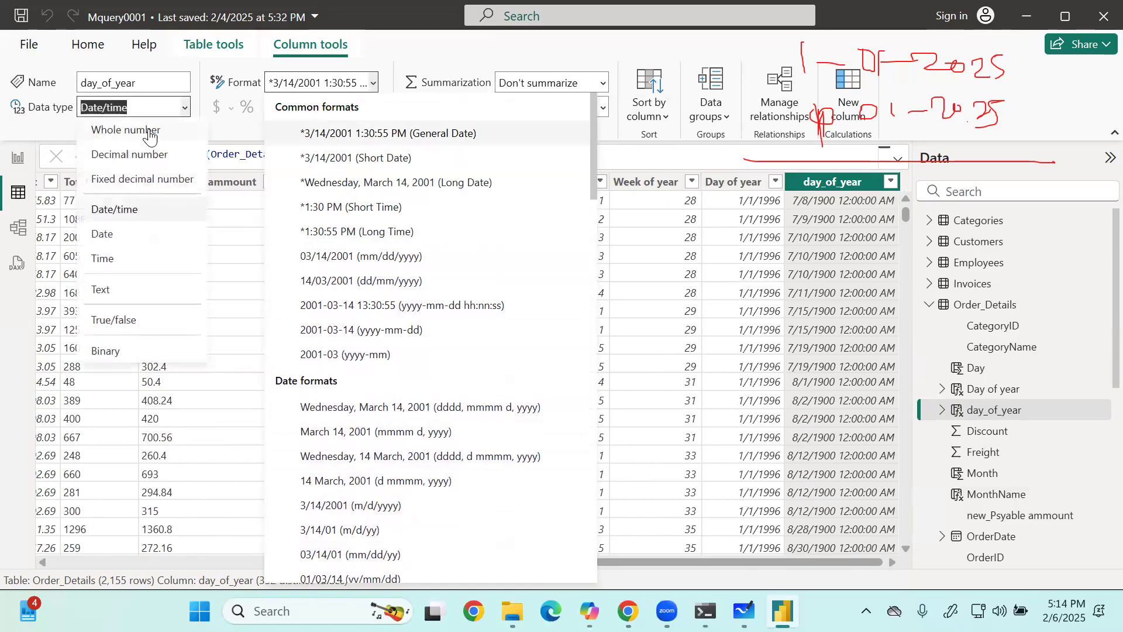
click(146, 132)
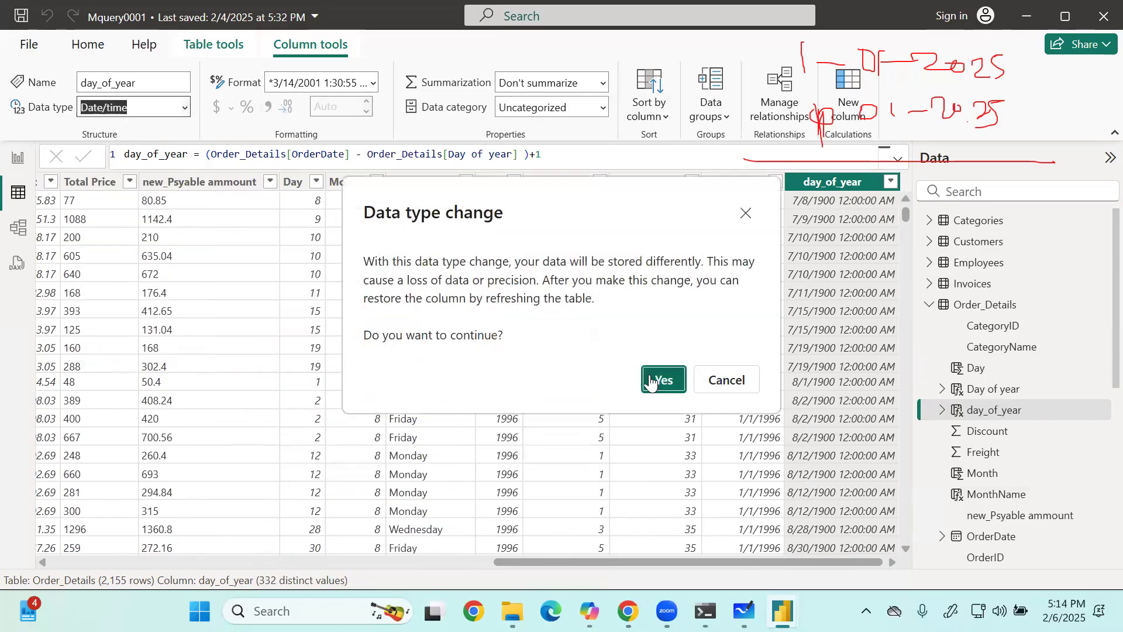
click(660, 381)
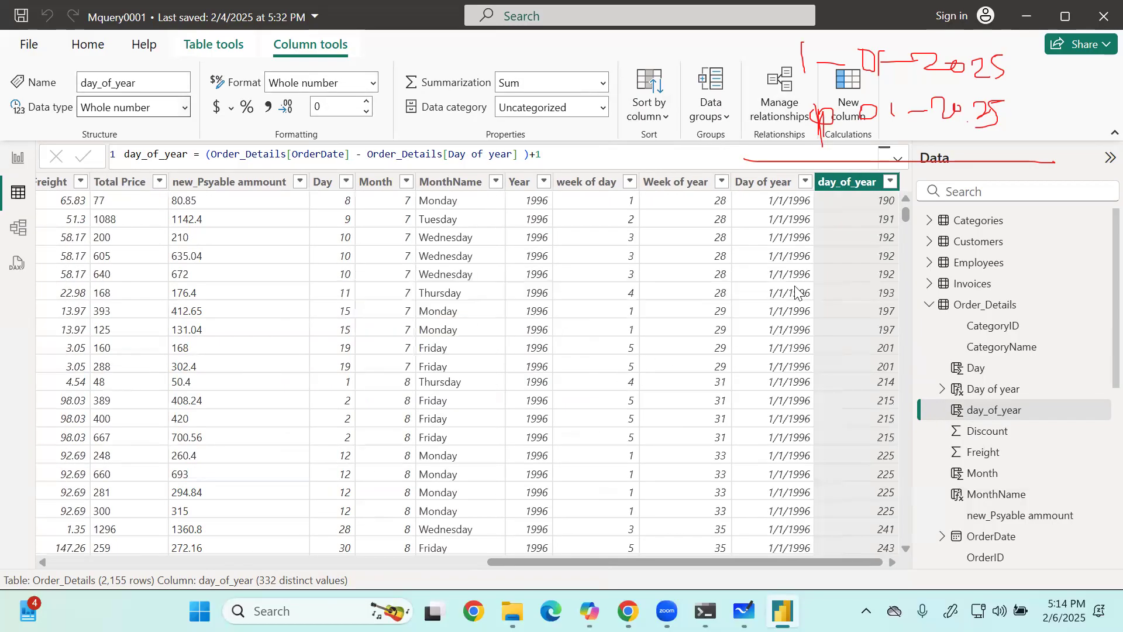
Compare the "Day of year" and day_of_year columns and examine the "Day of year" formula.
click(761, 184)
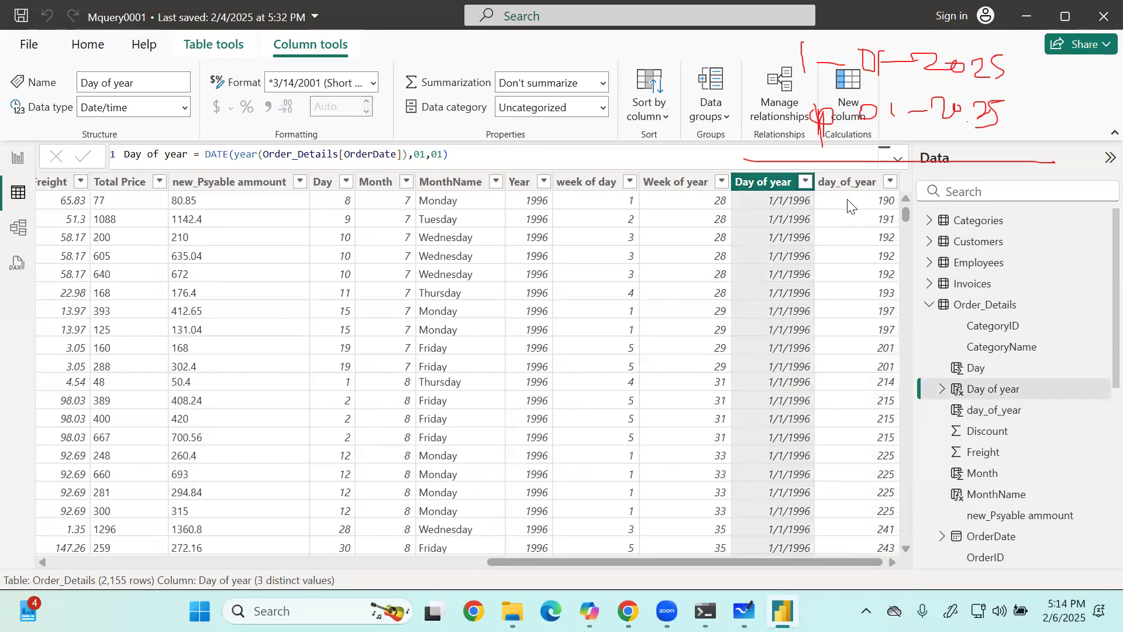
click(849, 205)
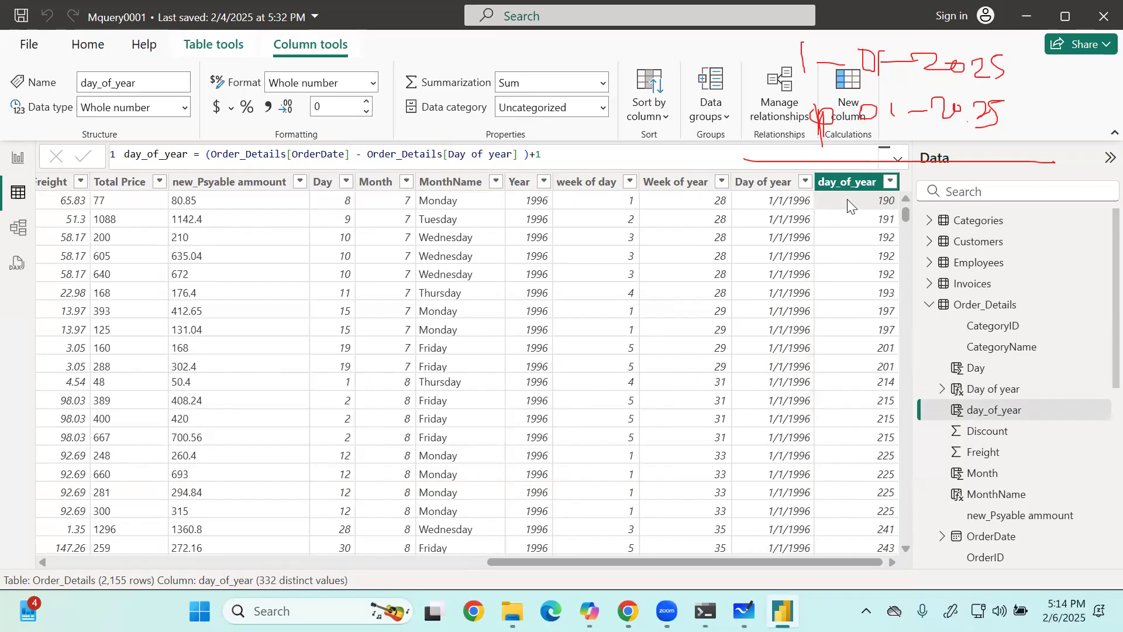
click(760, 205)
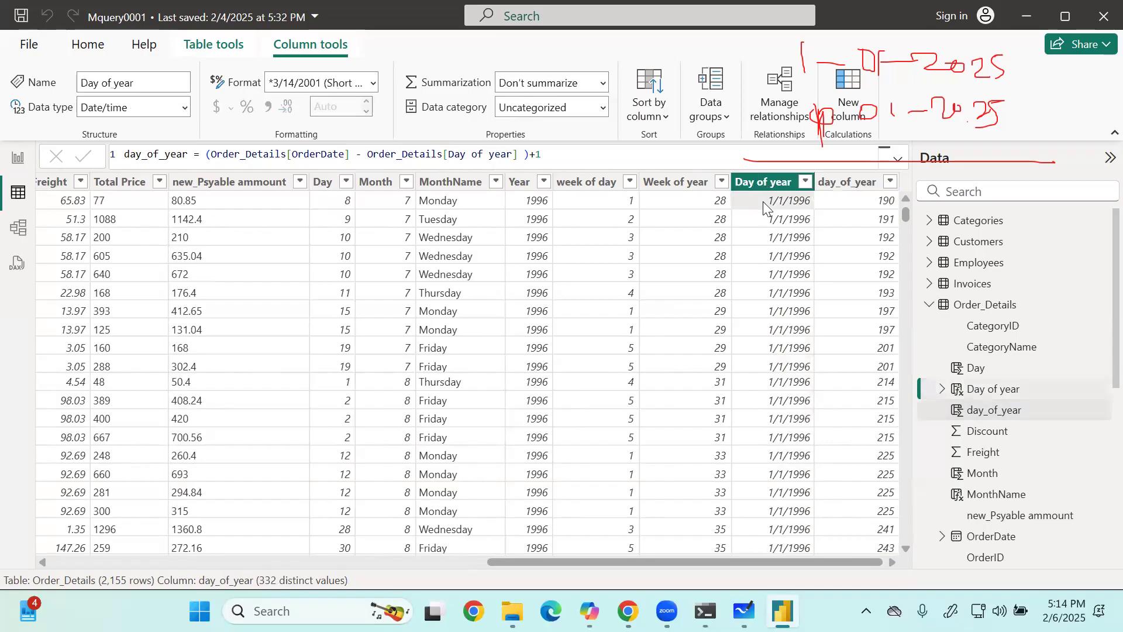
drag(452, 154, 112, 154)
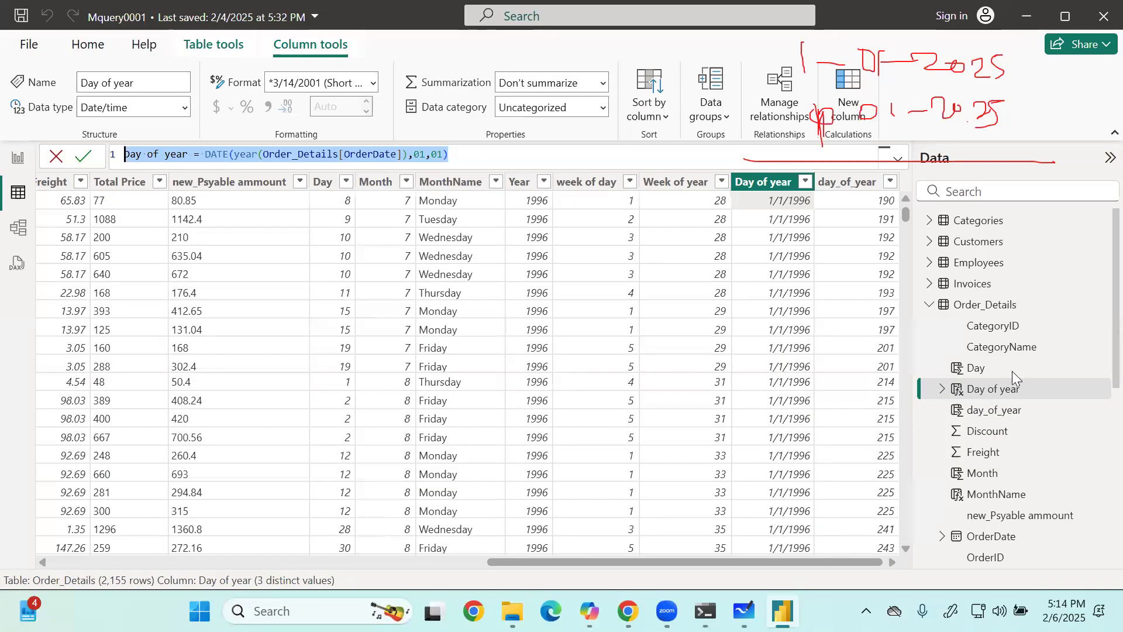
click(1077, 95)
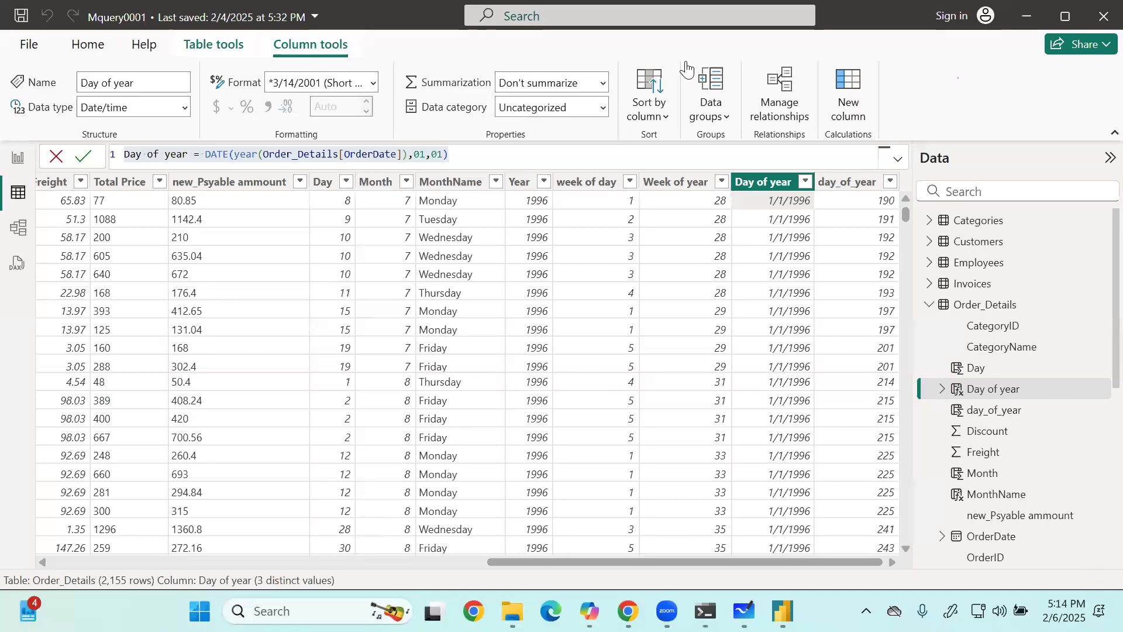
drag(904, 74, 904, 105)
drag(918, 93, 945, 94)
drag(956, 91, 954, 95)
mouse_move(979, 92)
mouse_down()
mouse_move(980, 110)
mouse_move(1001, 102)
mouse_up()
drag(1011, 94, 1093, 108)
mouse_move(909, 132)
mouse_down()
mouse_move(909, 155)
mouse_move(1039, 141)
mouse_move(1103, 161)
mouse_up()
drag(852, 175, 1039, 174)
mouse_move(922, 182)
mouse_down()
mouse_move(915, 204)
mouse_move(1091, 188)
mouse_up()
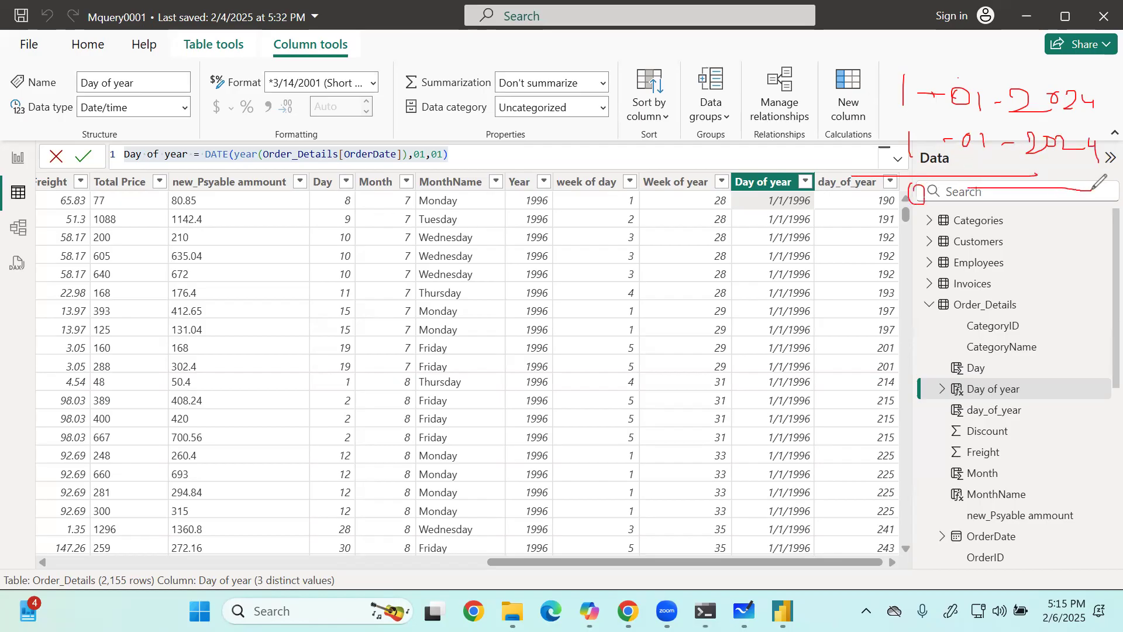
drag(1022, 222, 1040, 253)
drag(1027, 238, 1043, 236)
mouse_move(919, 214)
mouse_down()
mouse_move(1018, 248)
mouse_move(1061, 244)
mouse_up()
mouse_move(890, 88)
mouse_down()
mouse_move(916, 89)
mouse_move(922, 110)
mouse_up()
drag(925, 241, 923, 261)
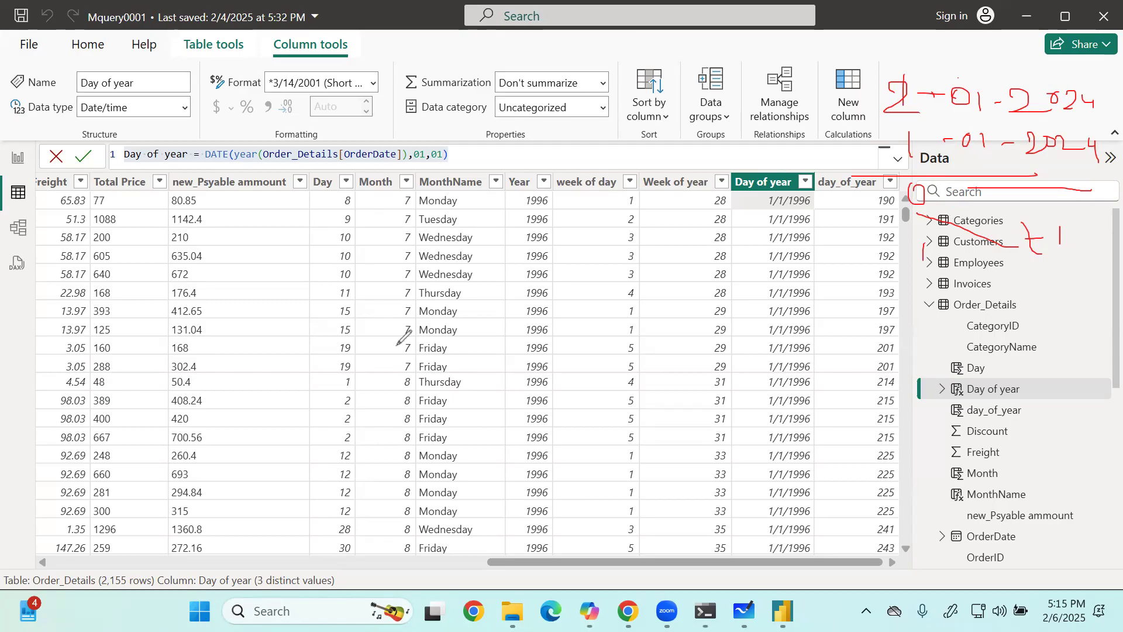
key(e)
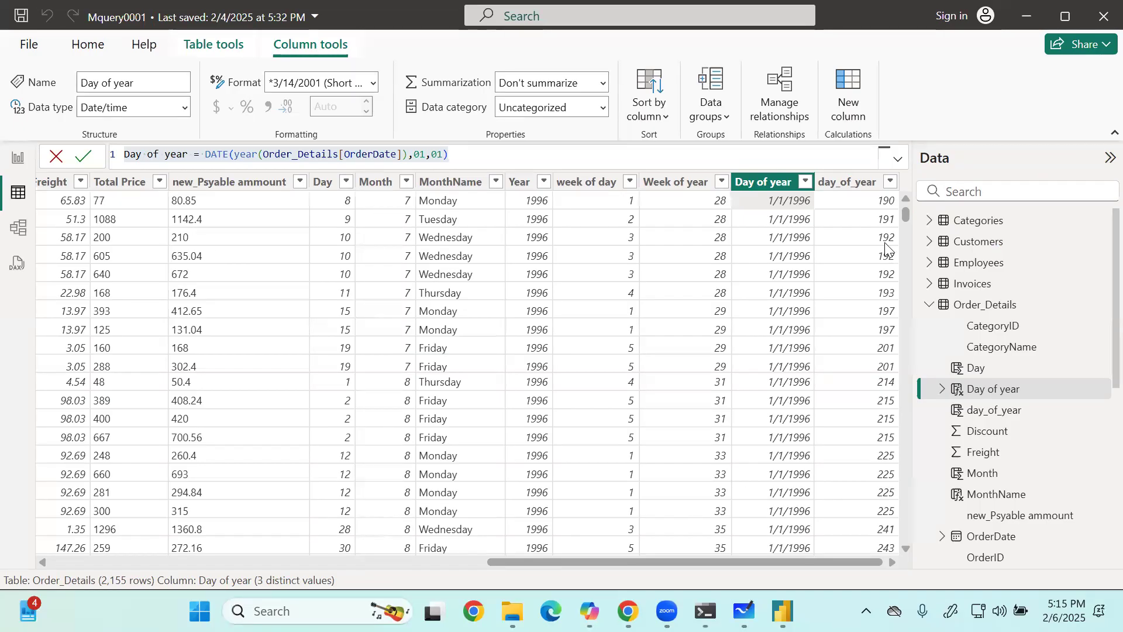
Add another calculated column to the Order_Details table and start its formula with "Day of year =".
click(852, 183)
click(980, 307)
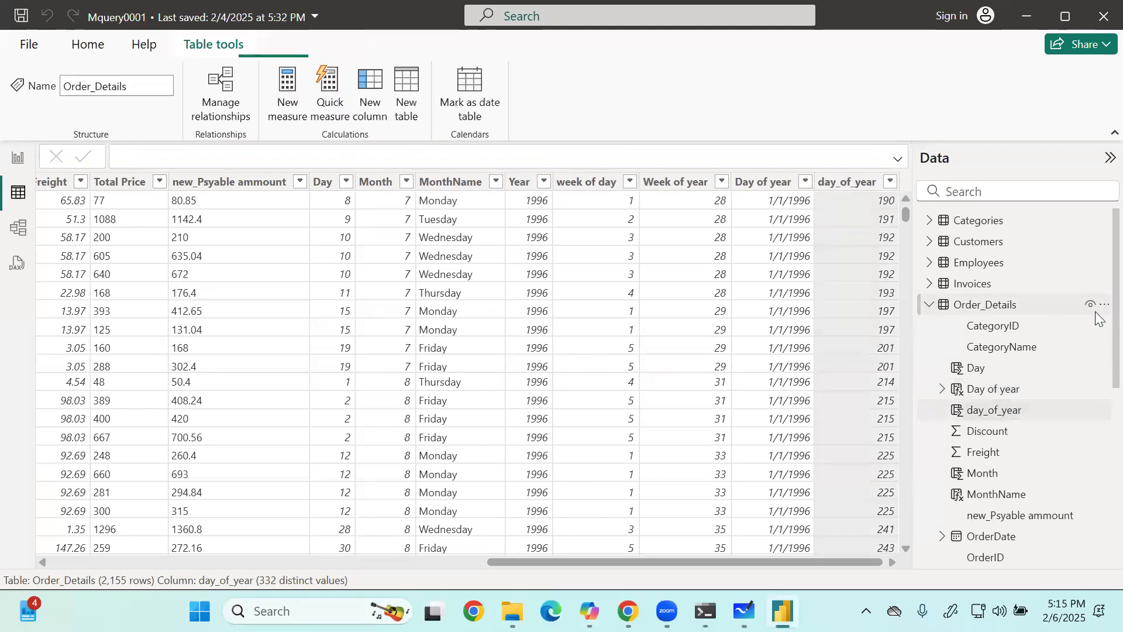
click(1104, 305)
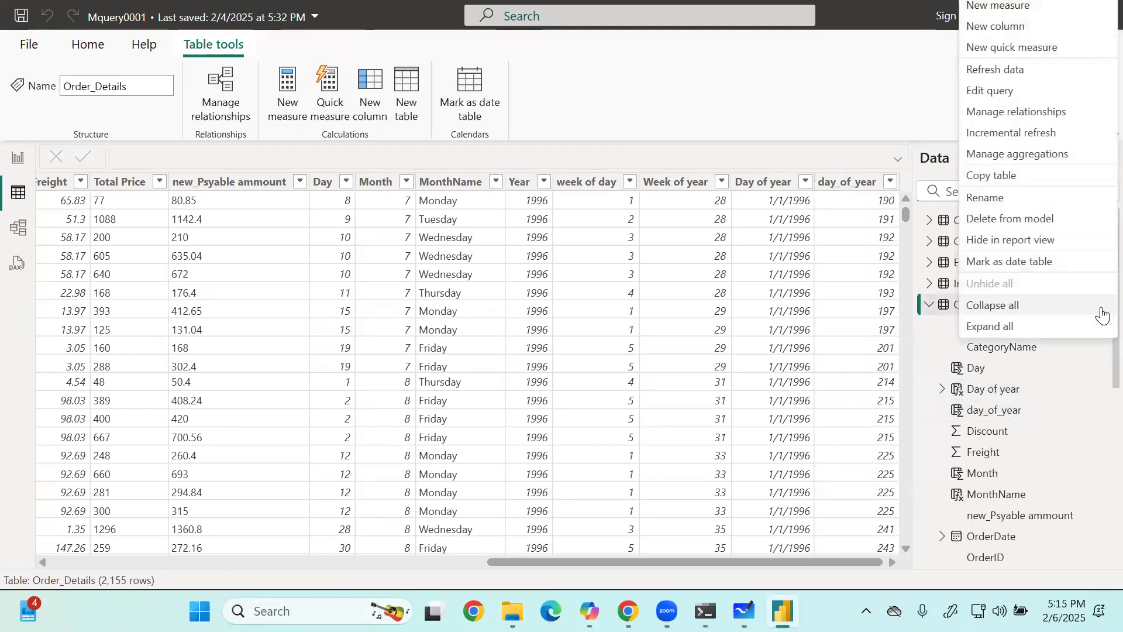
click(986, 27)
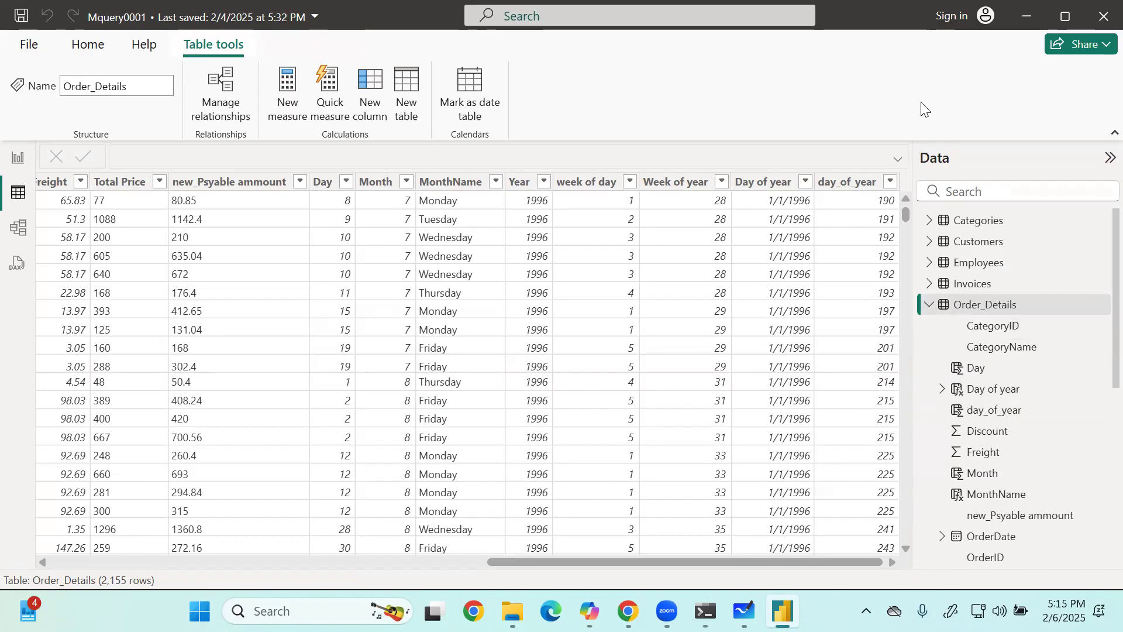
text(Day)
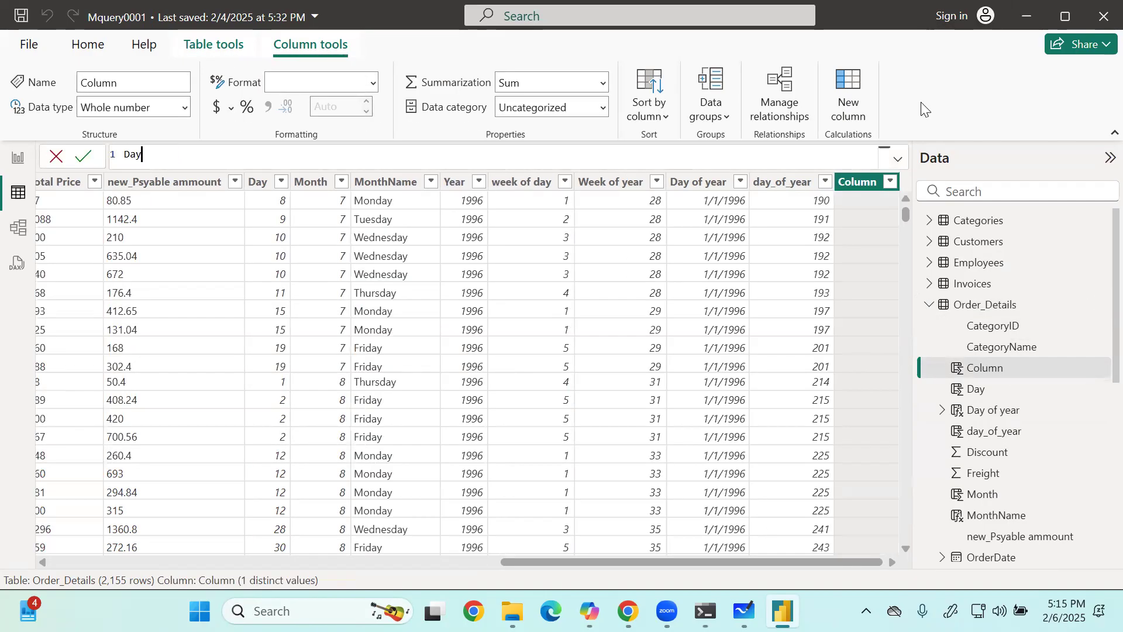
text( of year =)
Insert the DATEDIFF function after the equals sign in the new column's formula.
text(date)
key(Up)
key(BackSpace)
key(Down)
key(Down)
key(Down)
key(Tab)
Insert Order_Details[OrderDate] as DATEDIFF's first date argument, followed by a comma.
text(ord)
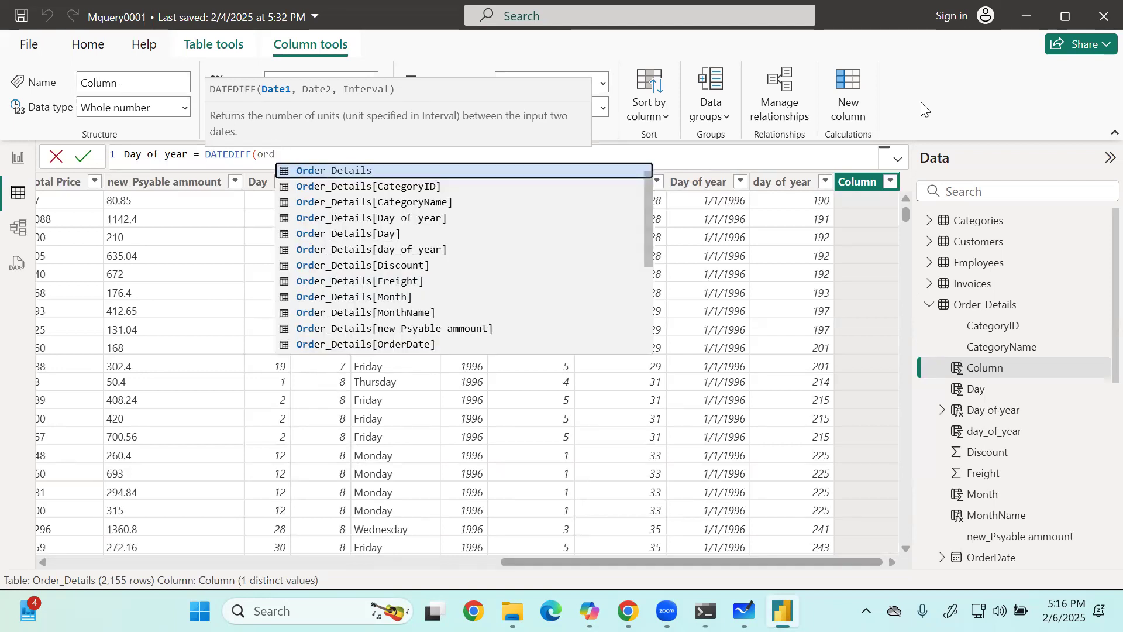
text(er)
key(Down)
key(Down)
key(Down)
key(Down)
key(Down)
key(Down)
key(Down)
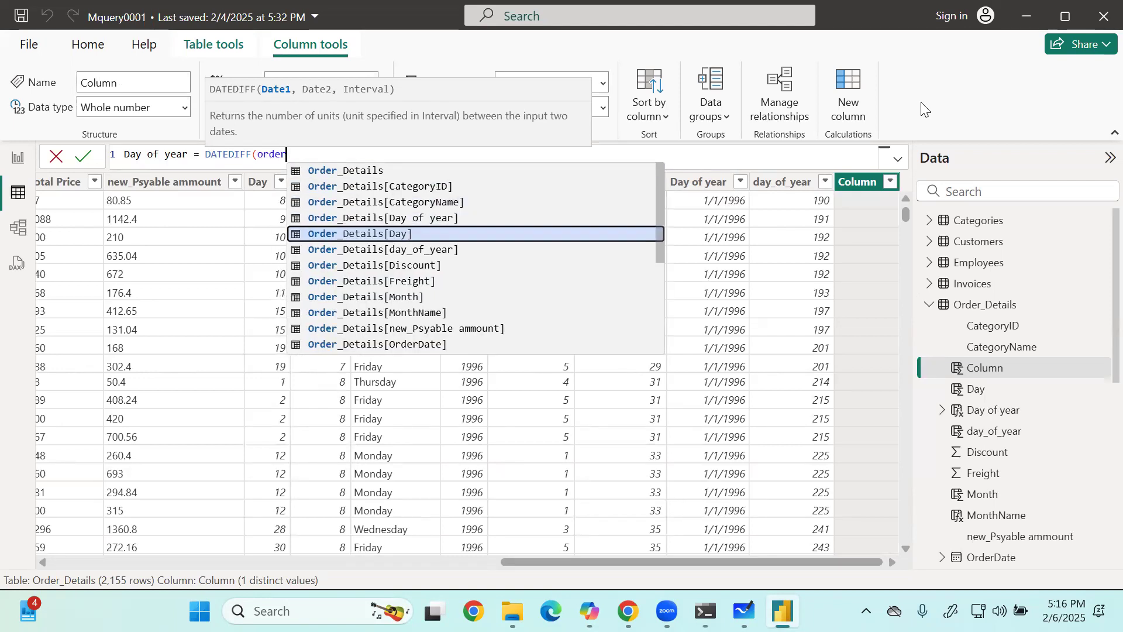
key(Down)
key(Down)
key(Down)
key(Down)
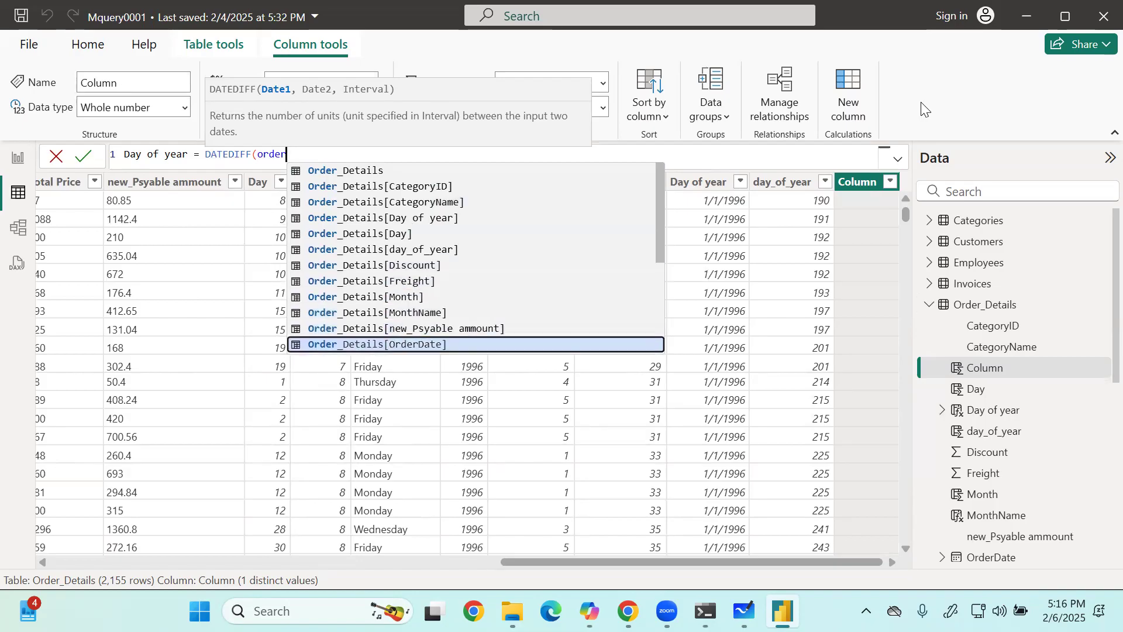
key(Tab)
text(, )
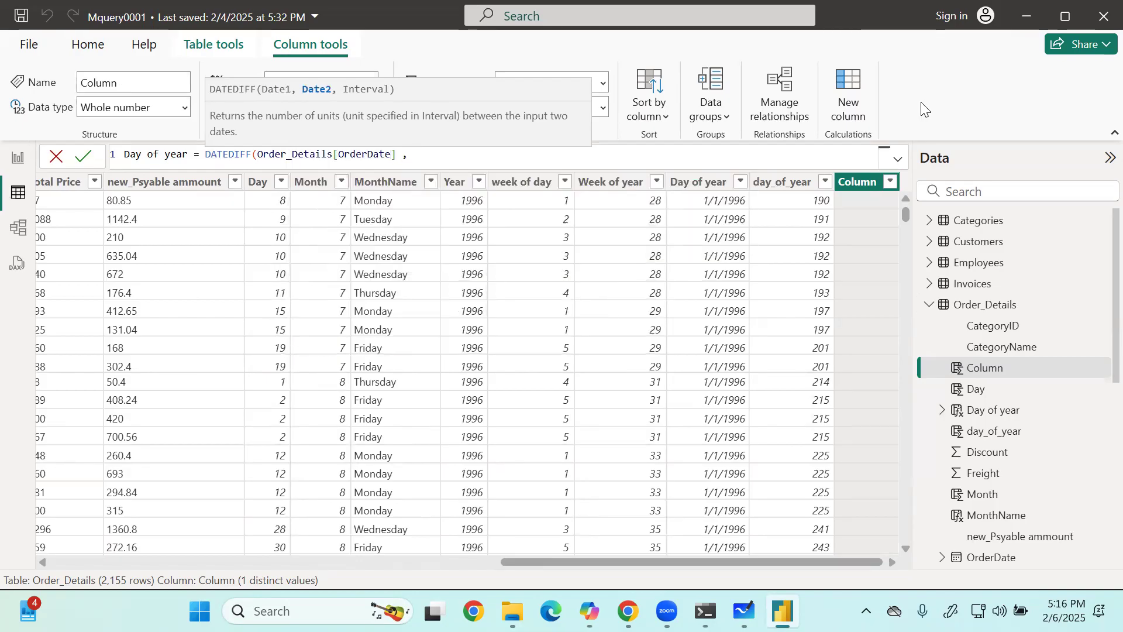
Enter Date(year(Order_Details[OrderDate]),1,1) as DATEDIFF's second date argument.
text(Date9)
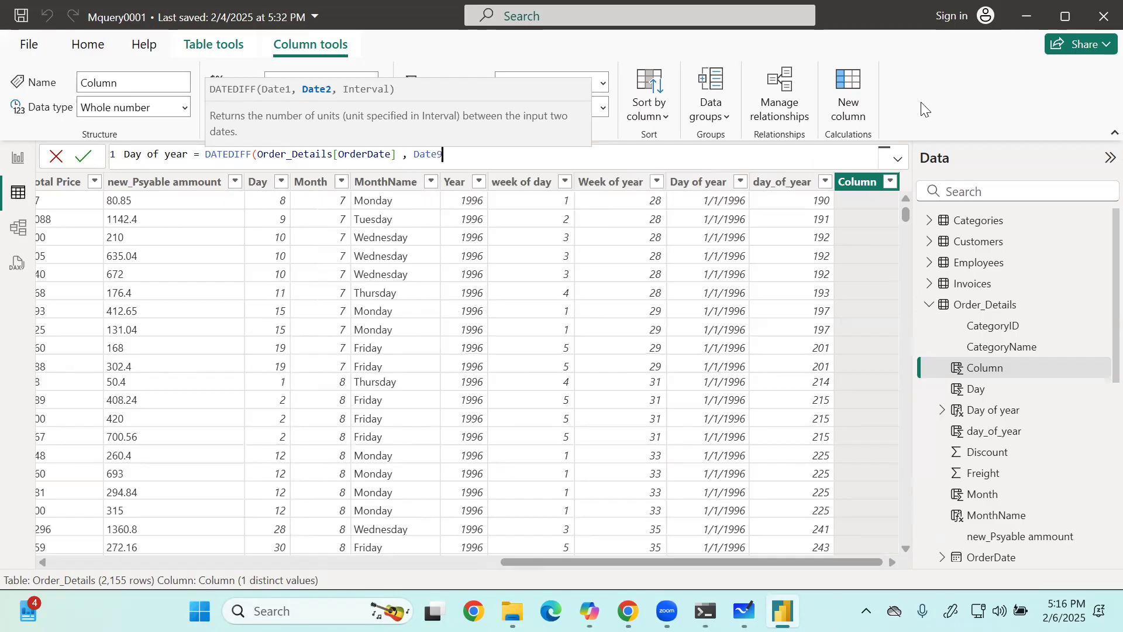
key(BackSpace)
text(()
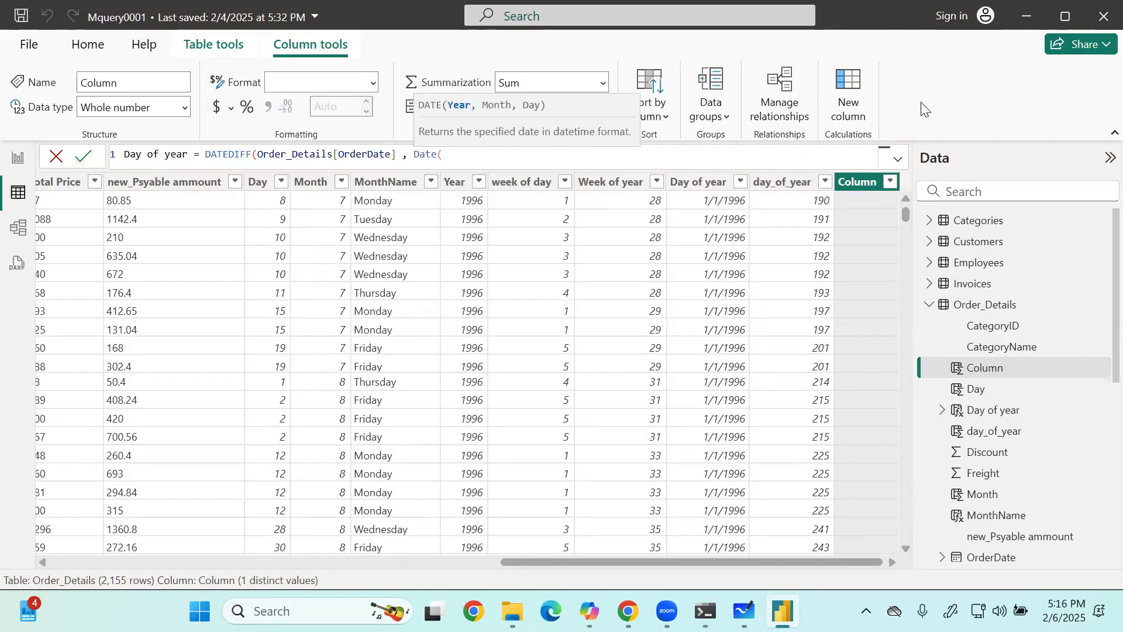
text(year()
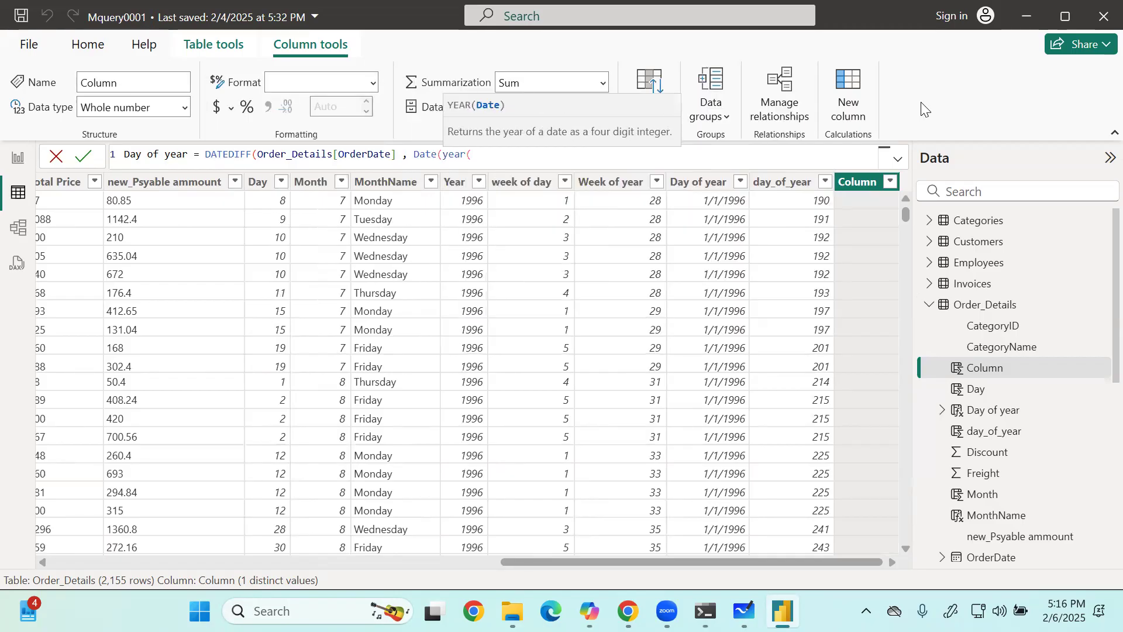
text(order)
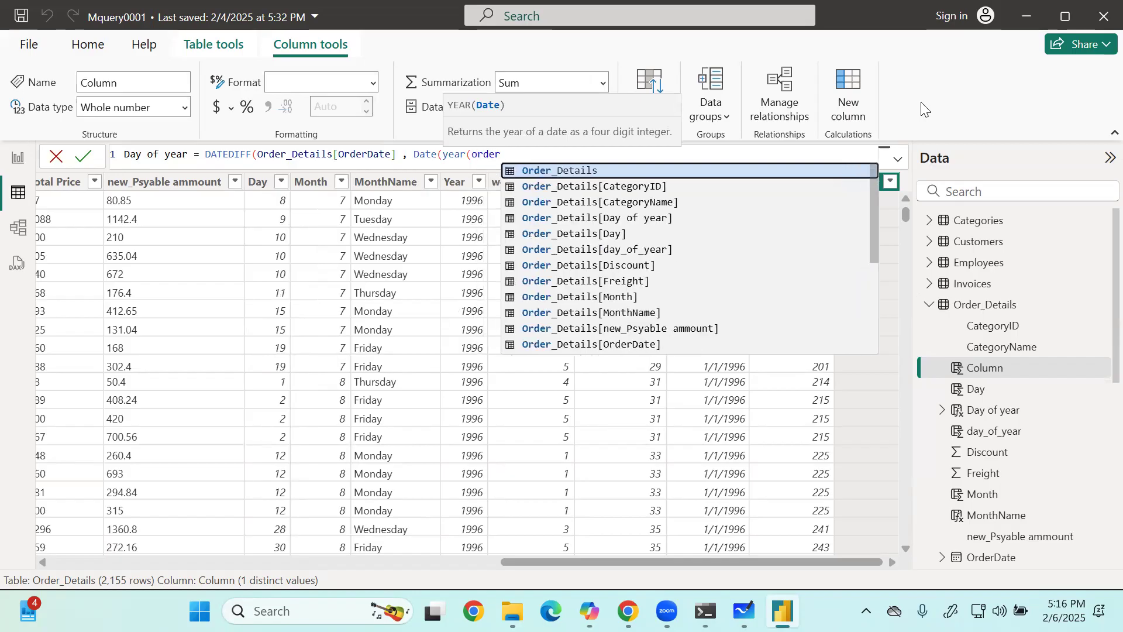
key(Down)
key(Down)
key(Down)
key(Down)
key(Down)
key(Down)
key(Down)
key(Down)
key(Down)
key(Down)
key(Down)
key(Tab)
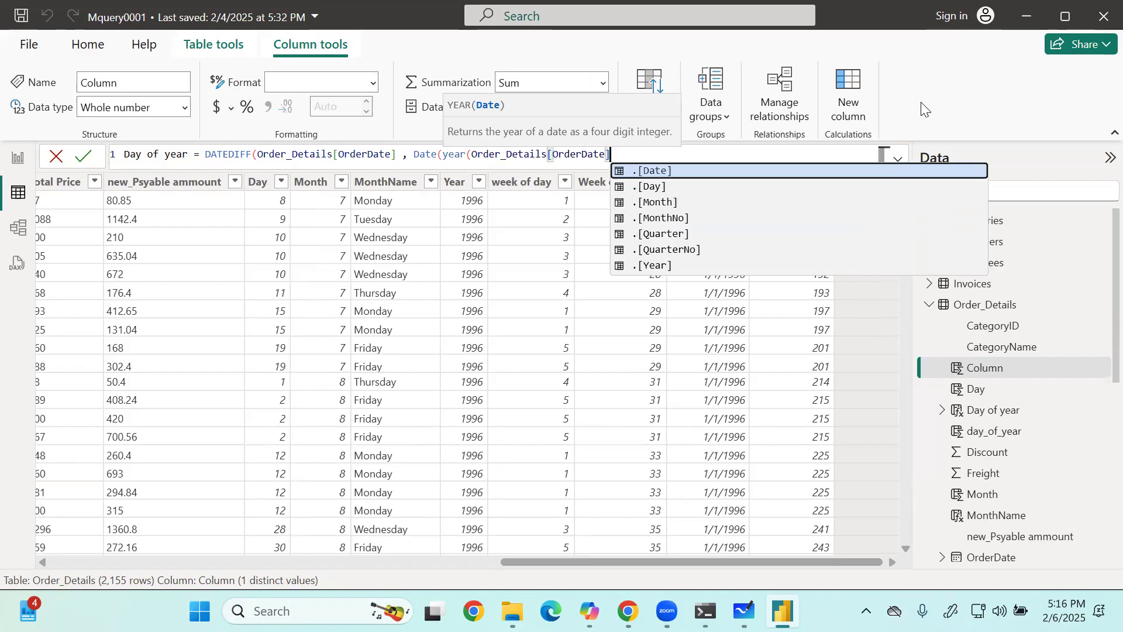
text())
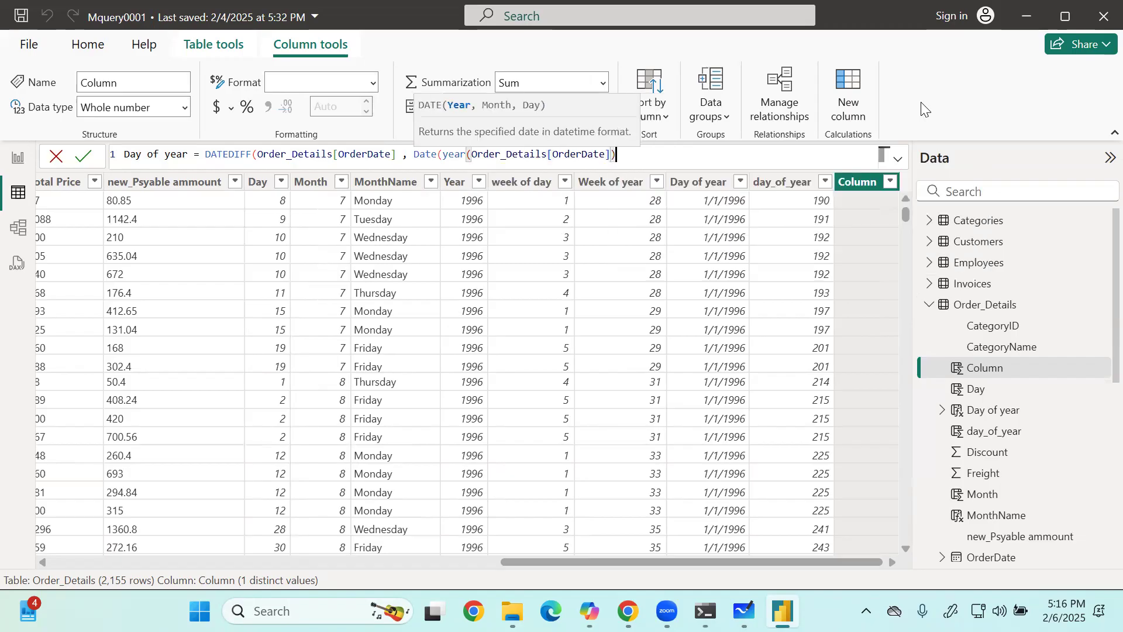
text(,1,1)
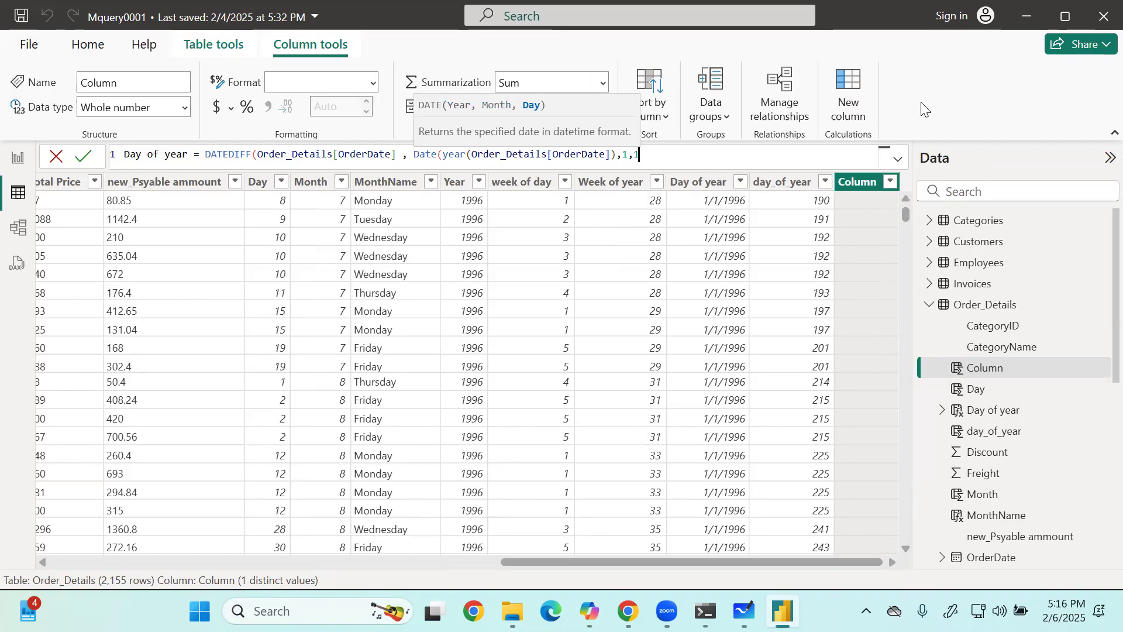
text())
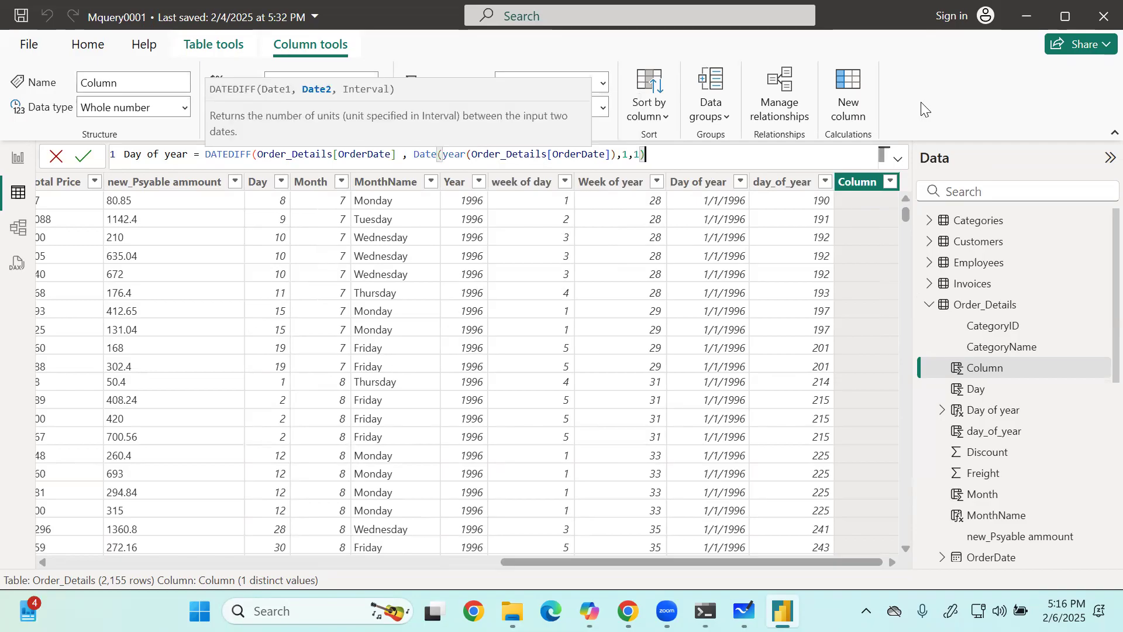
Set the DATEDIFF interval to DAY, add 1 to the result and try to commit the "Day of year" formula.
text(,)
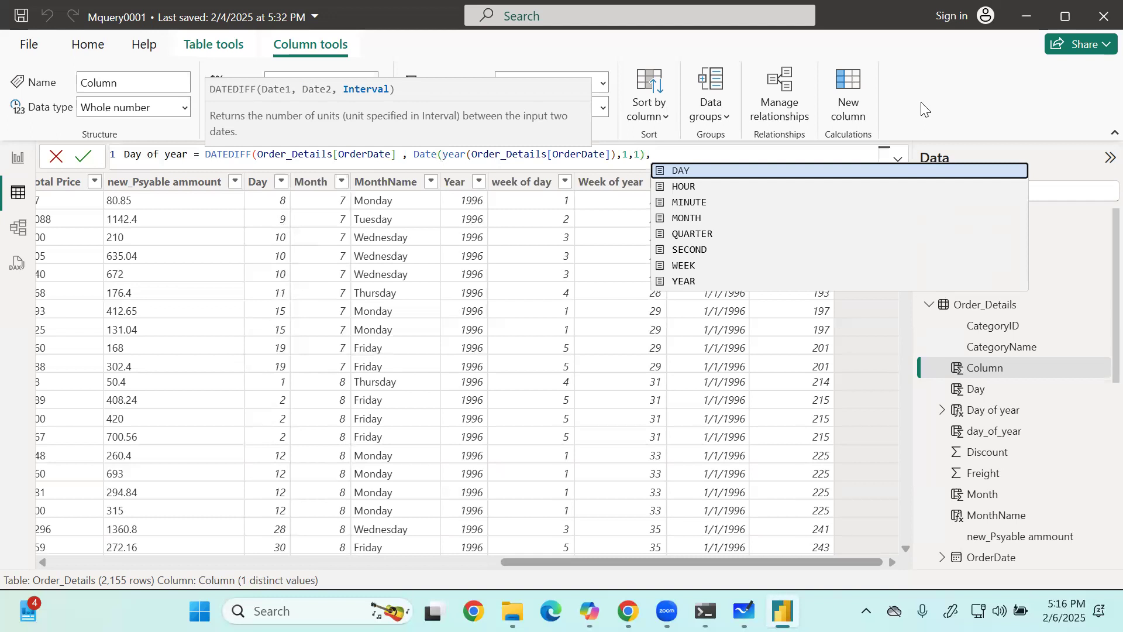
key(Tab)
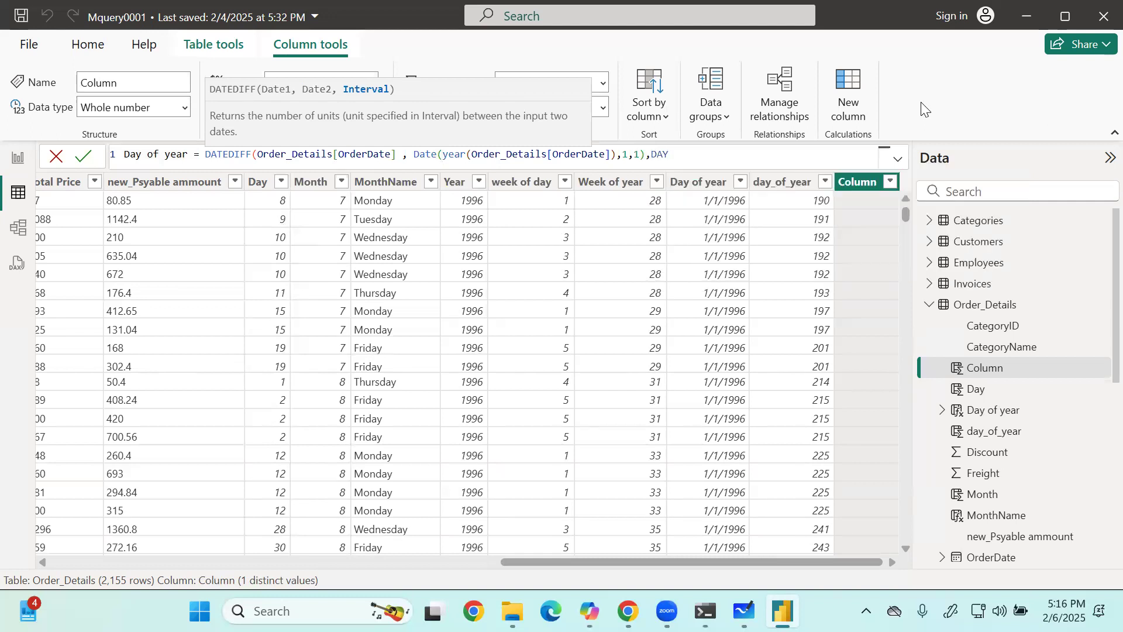
text()+1)
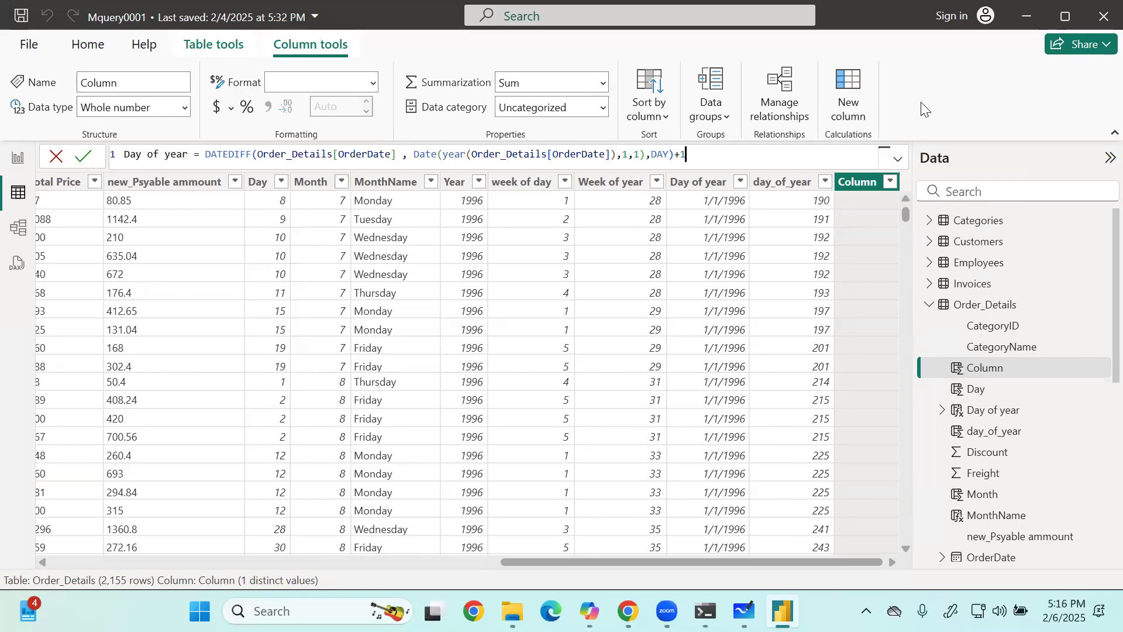
key(Return)
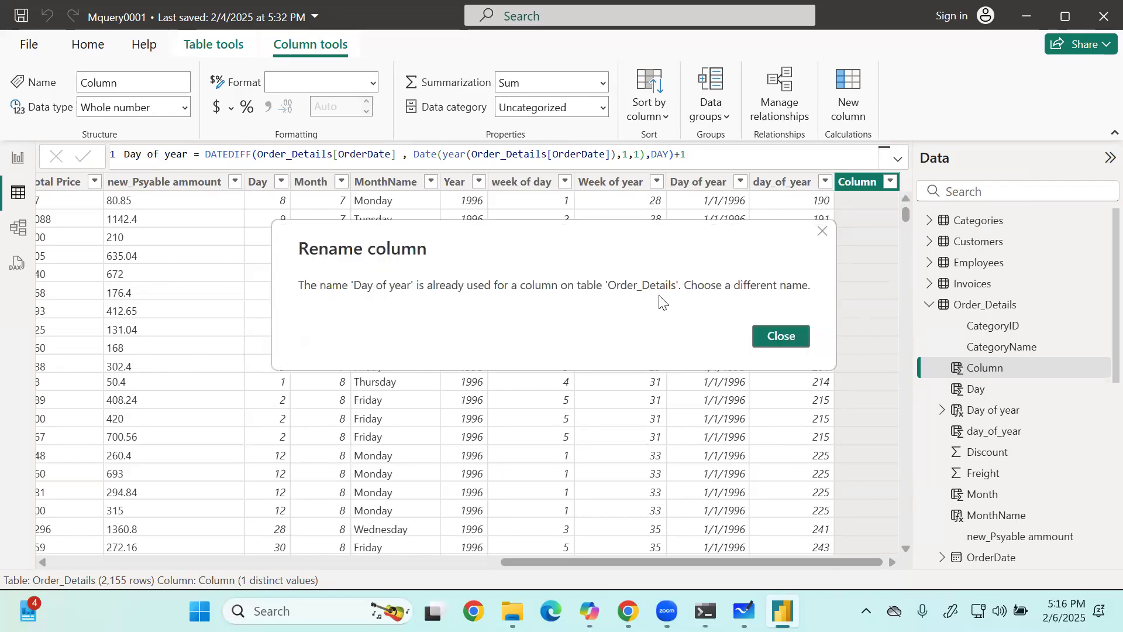
click(789, 337)
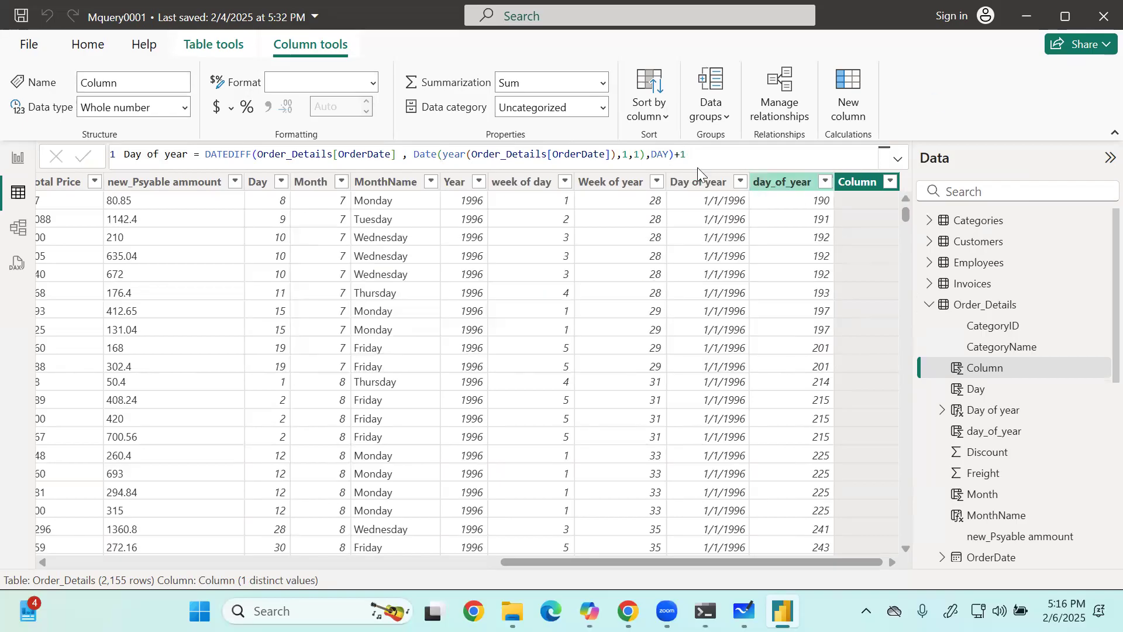
Change the column name in the formula to Day_ofyear and commit it.
click(166, 155)
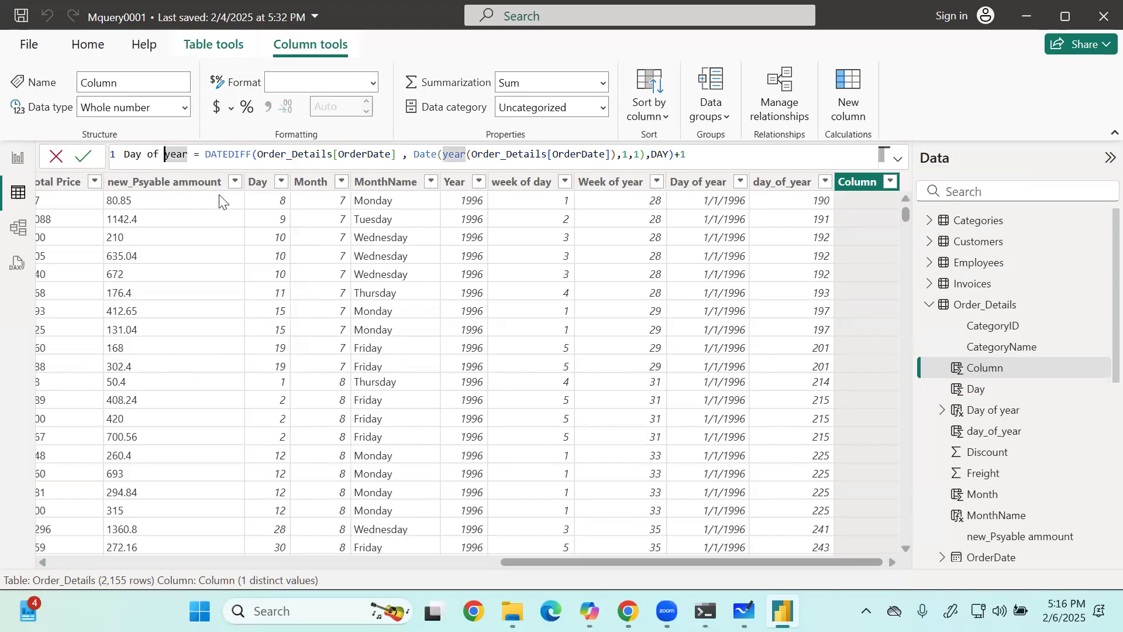
key(BackSpace)
key(Left)
key(BackSpace)
text(_)
key(Return)
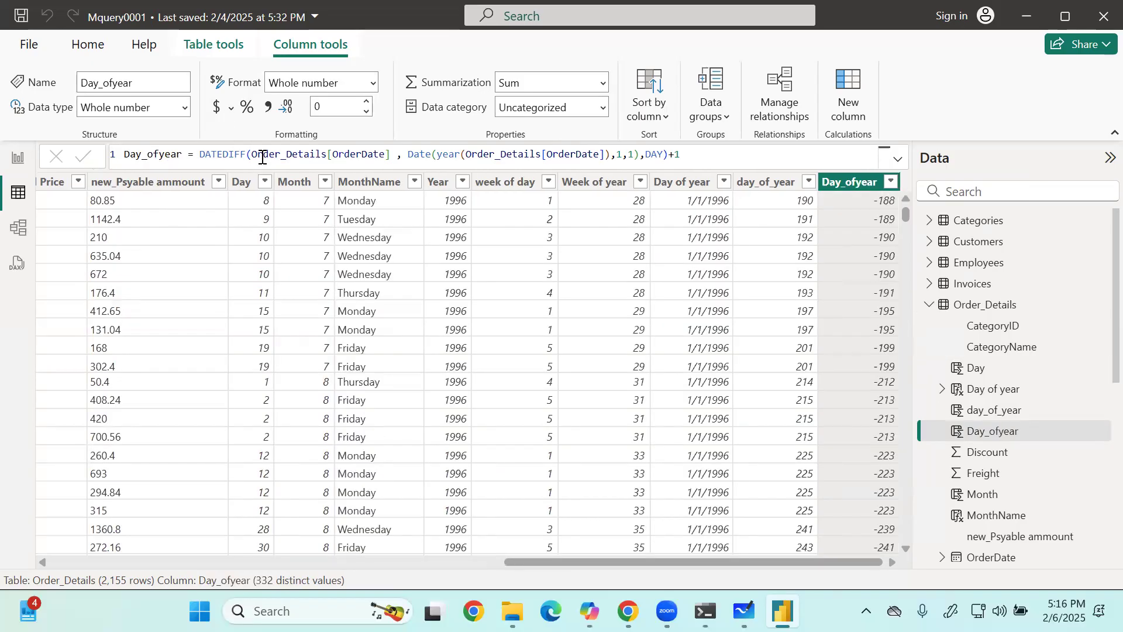
Copy Date(year(Order_Details[OrderDate]),1,1) from the Day_ofyear formula and remove it along with its preceding comma.
drag(408, 154, 419, 154)
drag(528, 158, 643, 159)
key(ctrl+c)
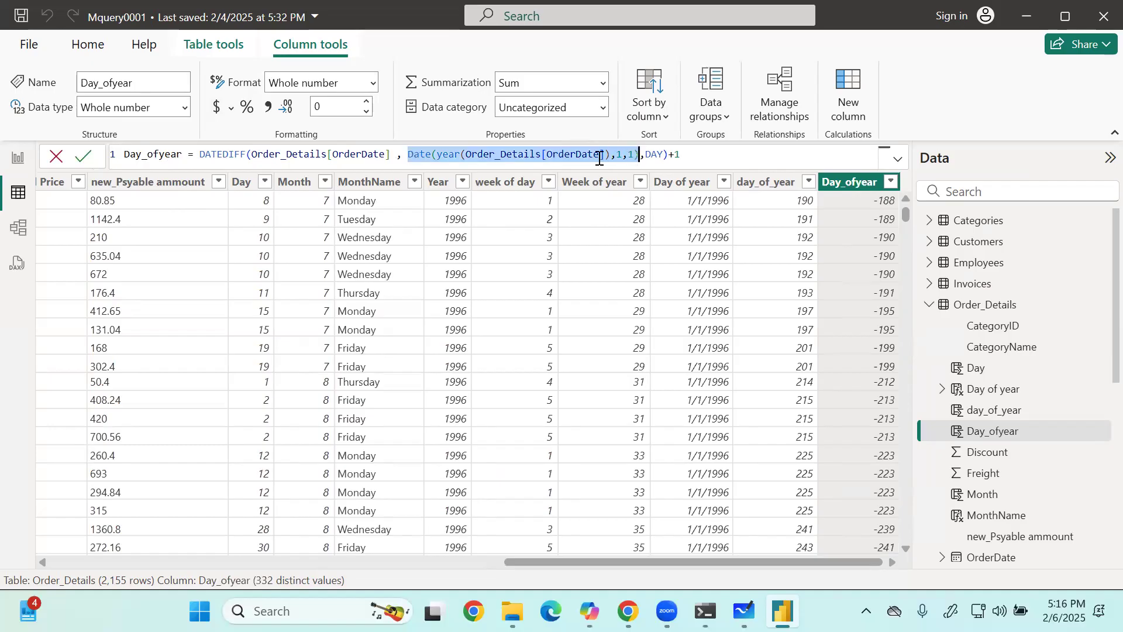
key(BackSpace)
key(BackSpace)
key(BackSpace)
key(BackSpace)
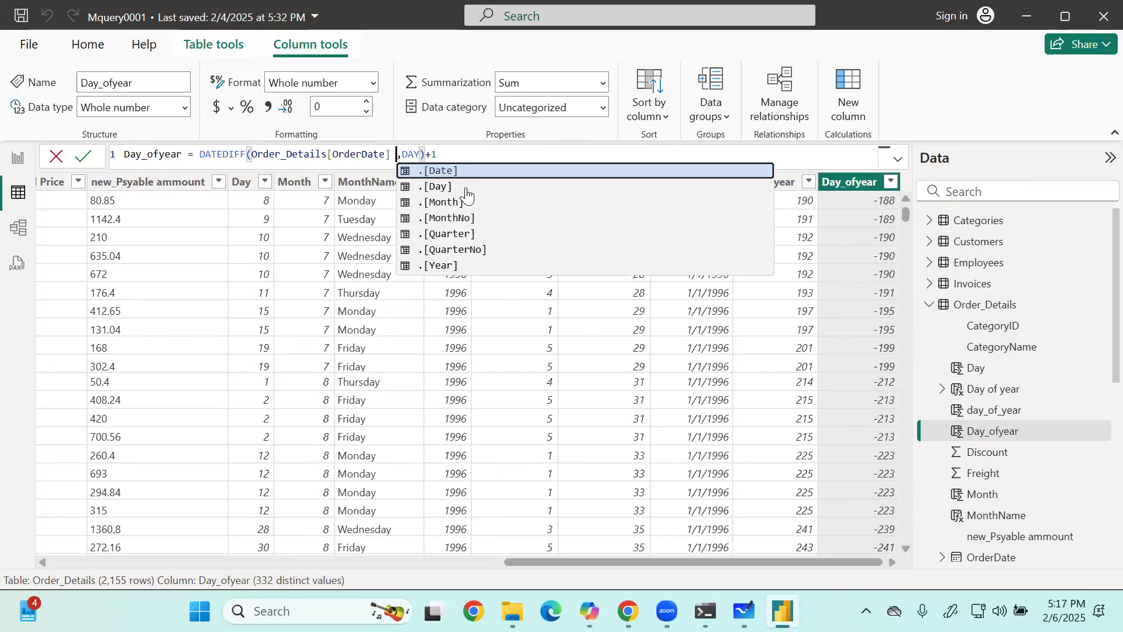
Insert the copied Date expression as DATEDIFF's first argument, followed by a comma before Order_Details[OrderDate], and commit the formula.
key(Left)
key(Left)
key(Left)
key(Left)
key(Left)
key(Left)
key(Left)
key(Left)
key(Left)
key(Left)
key(Left)
key(Left)
key(Left)
key(Left)
key(Left)
key(Left)
key(Left)
key(Left)
key(Left)
key(Left)
key(Left)
key(Left)
key(Left)
key(Left)
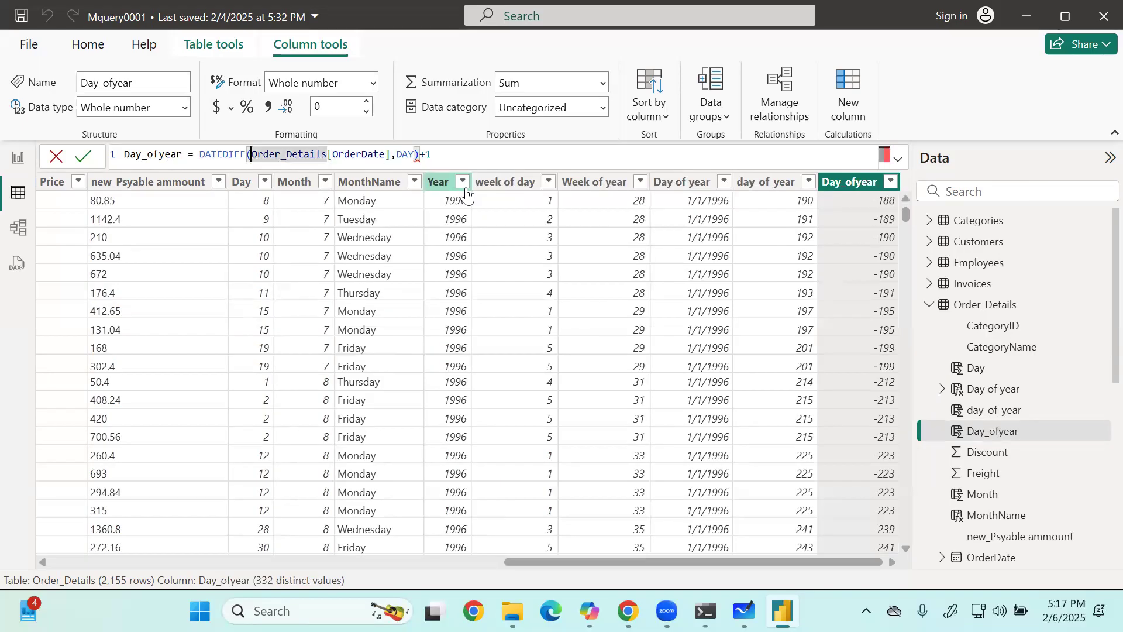
key(ctrl+v)
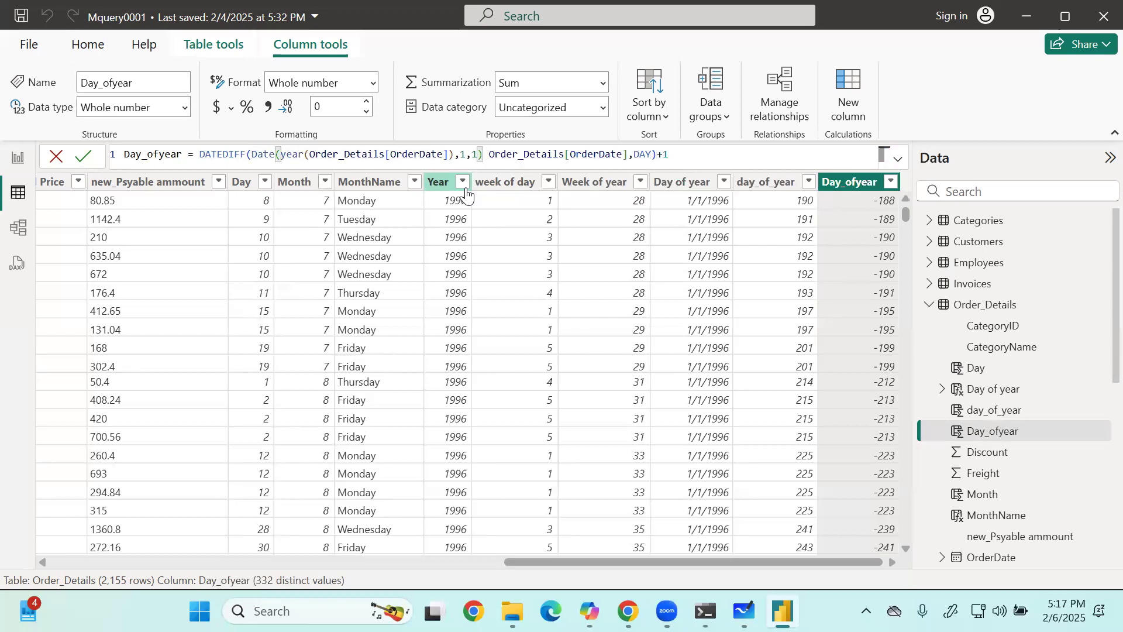
text(,)
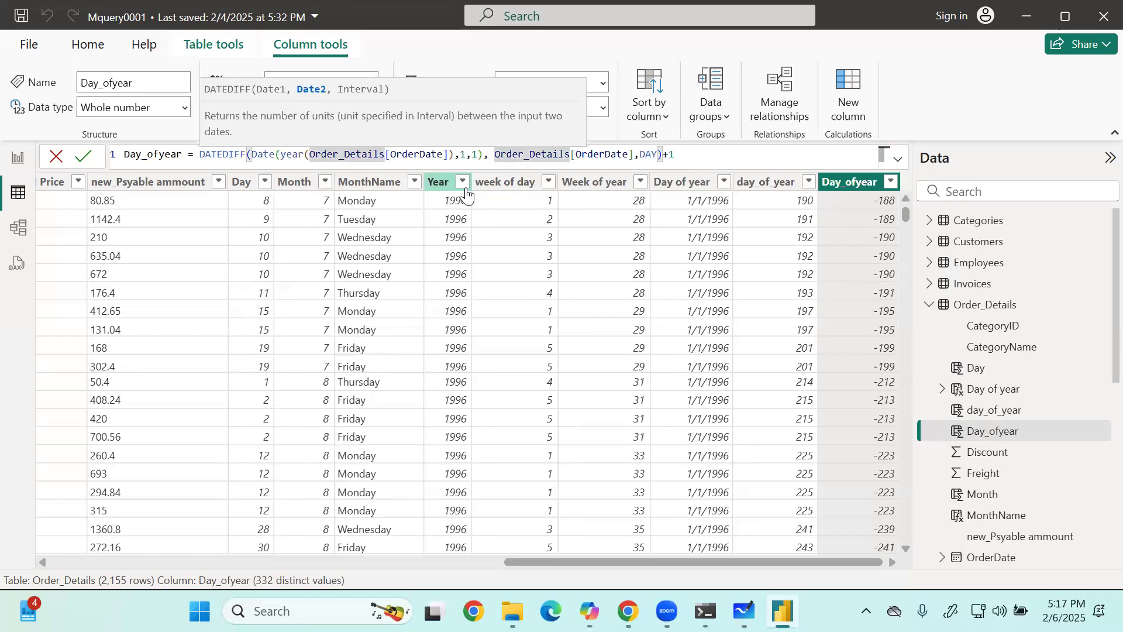
key(Right)
key(Right)
key(Right)
key(Right)
key(Right)
key(Right)
key(Right)
key(Right)
key(Right)
key(Right)
key(Right)
key(Right)
key(Right)
key(Right)
key(Right)
key(Right)
key(Right)
key(Right)
key(Right)
key(Right)
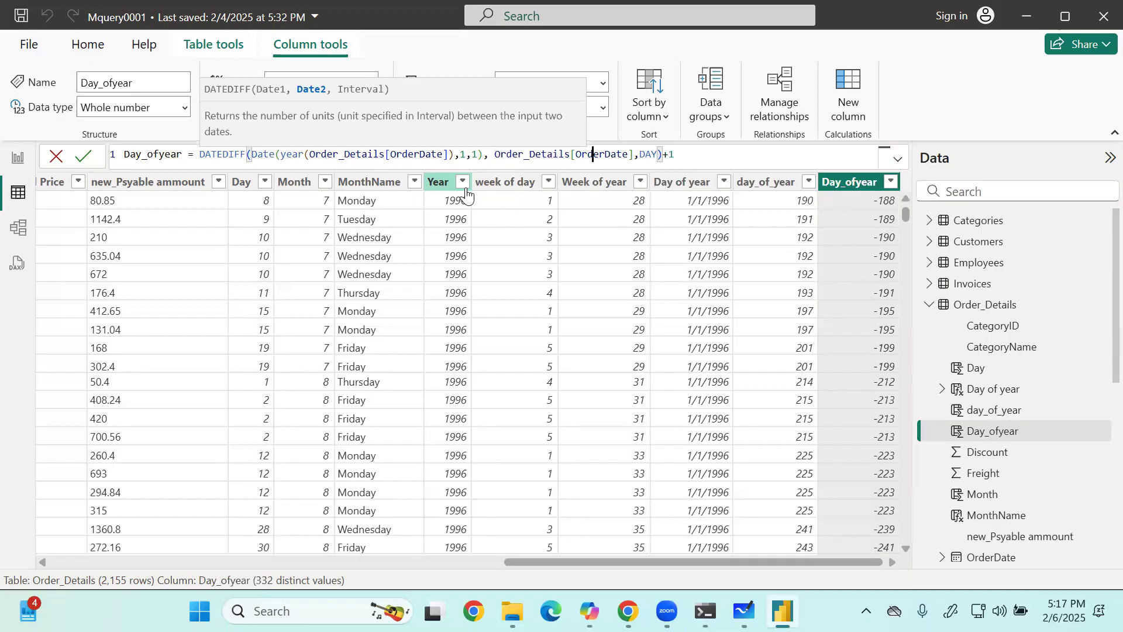
key(Right)
key(Right)
key(Right)
key(Right)
key(Return)
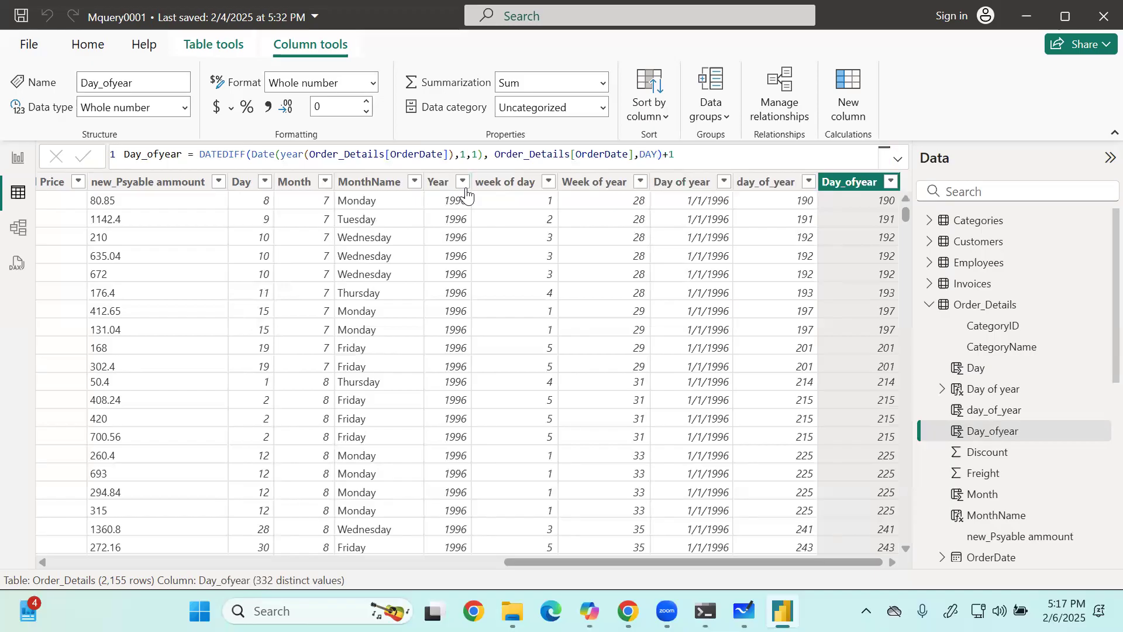
Delete the day_of_year column from the Order_Details table.
click(694, 154)
right_click(755, 192)
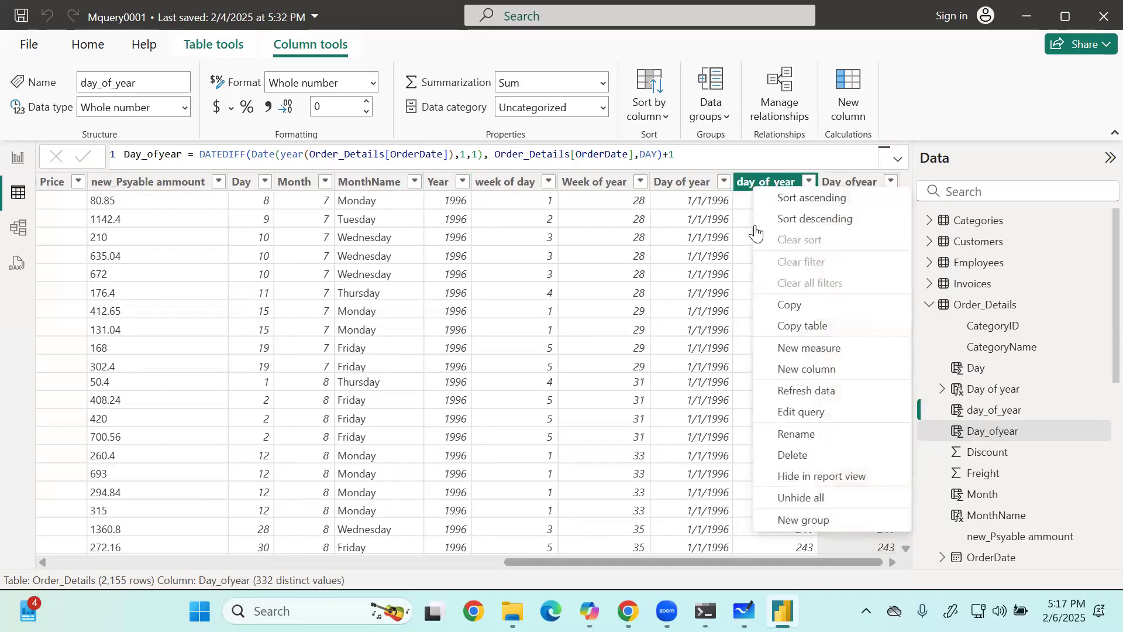
click(803, 461)
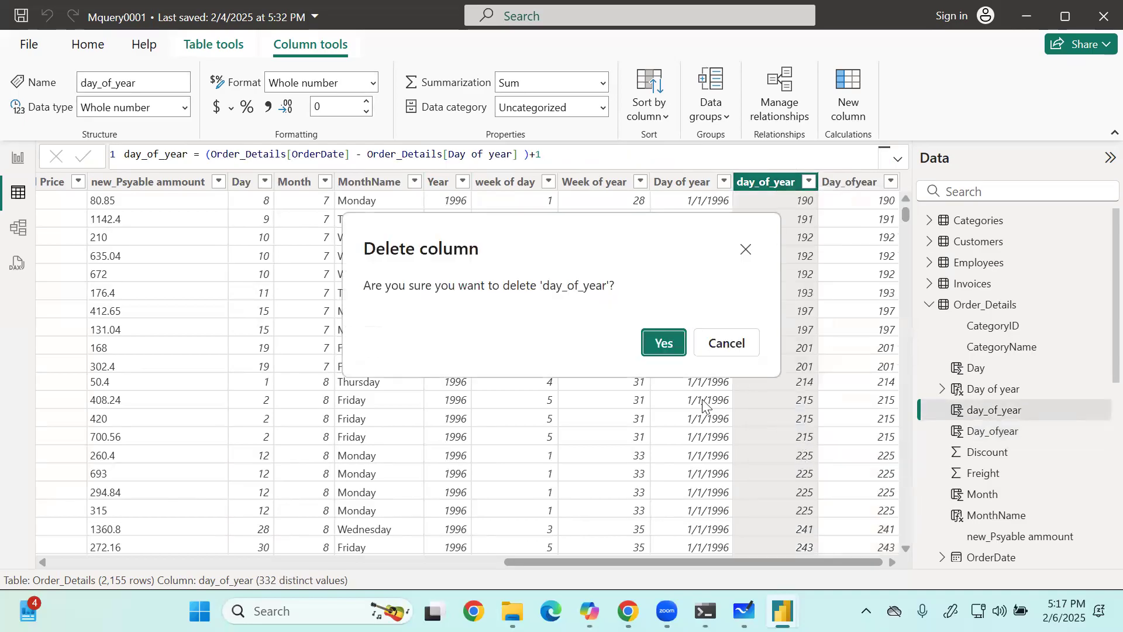
click(660, 342)
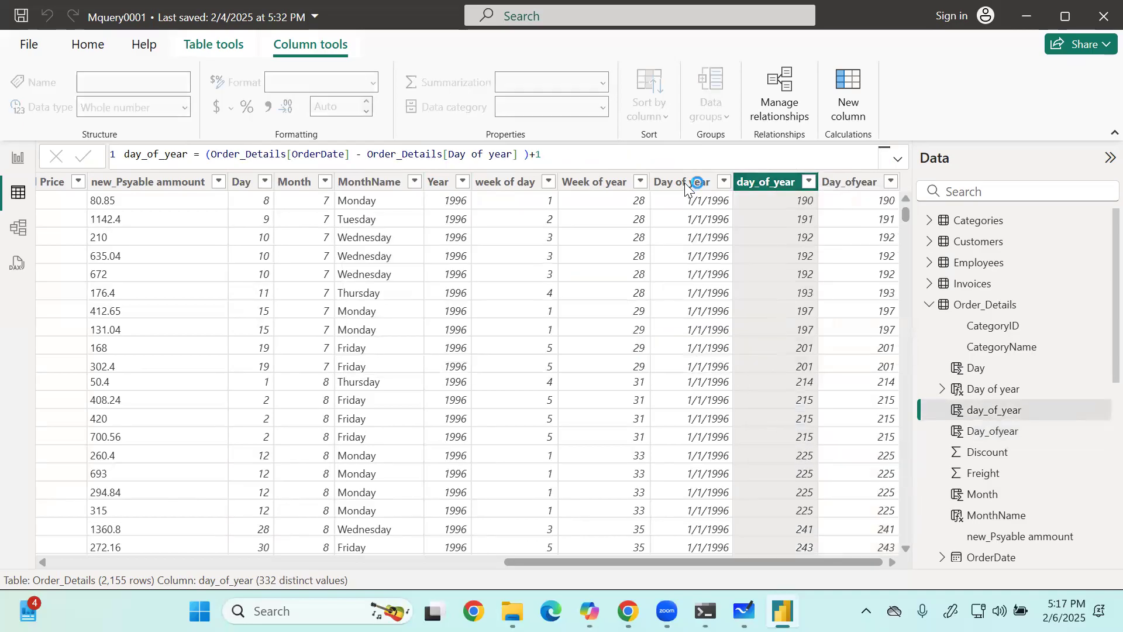
Delete the OrderDate column from the Order_Details table.
right_click(769, 192)
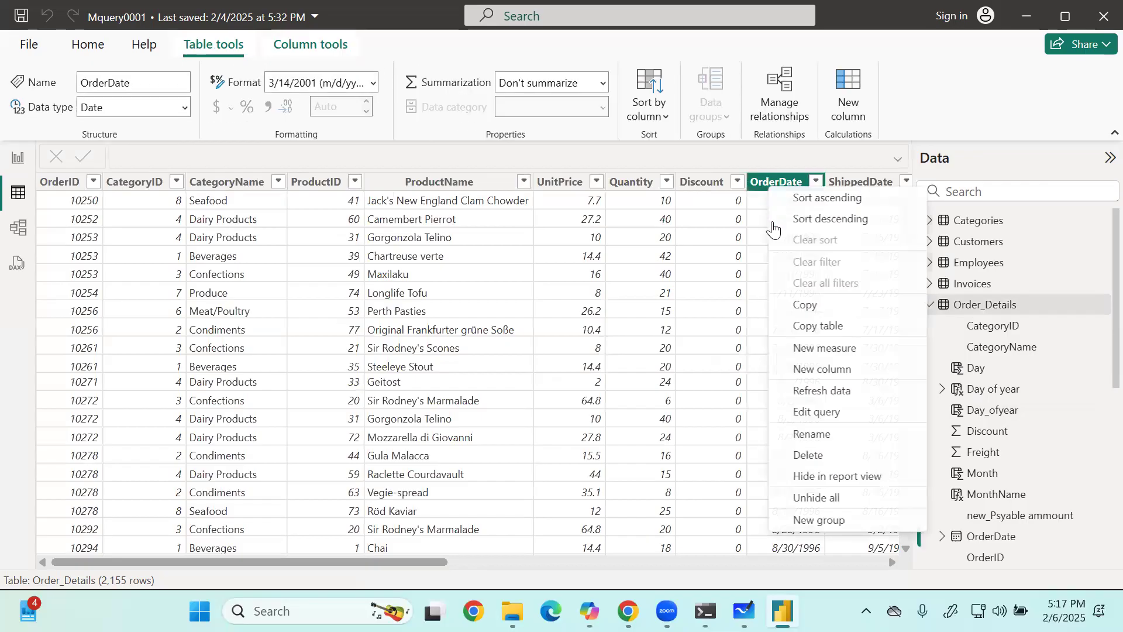
click(809, 461)
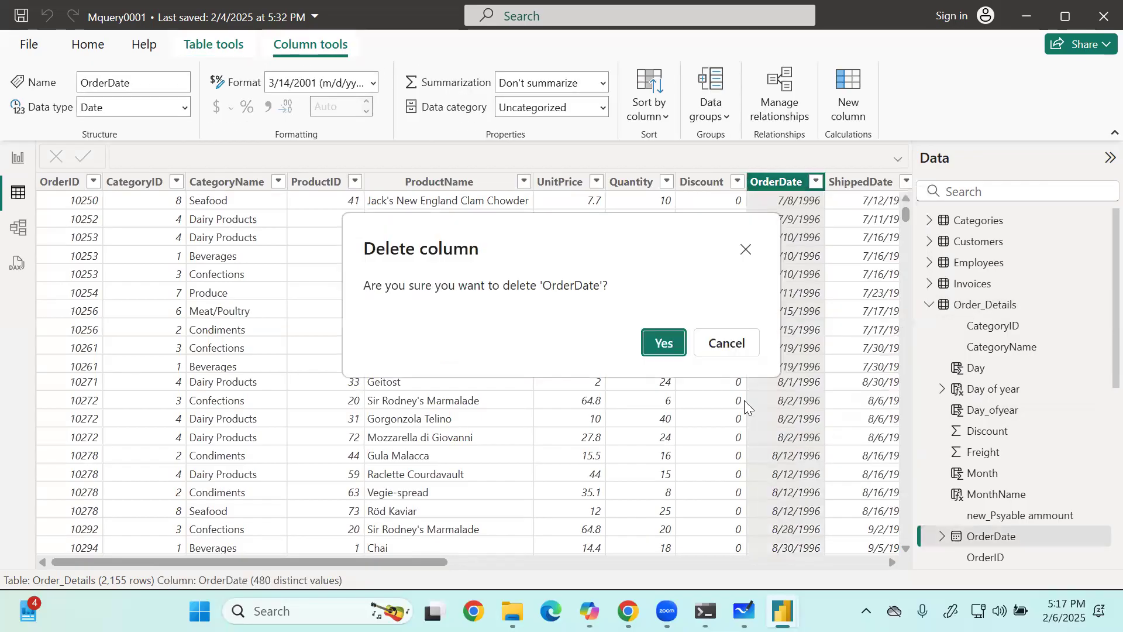
click(664, 343)
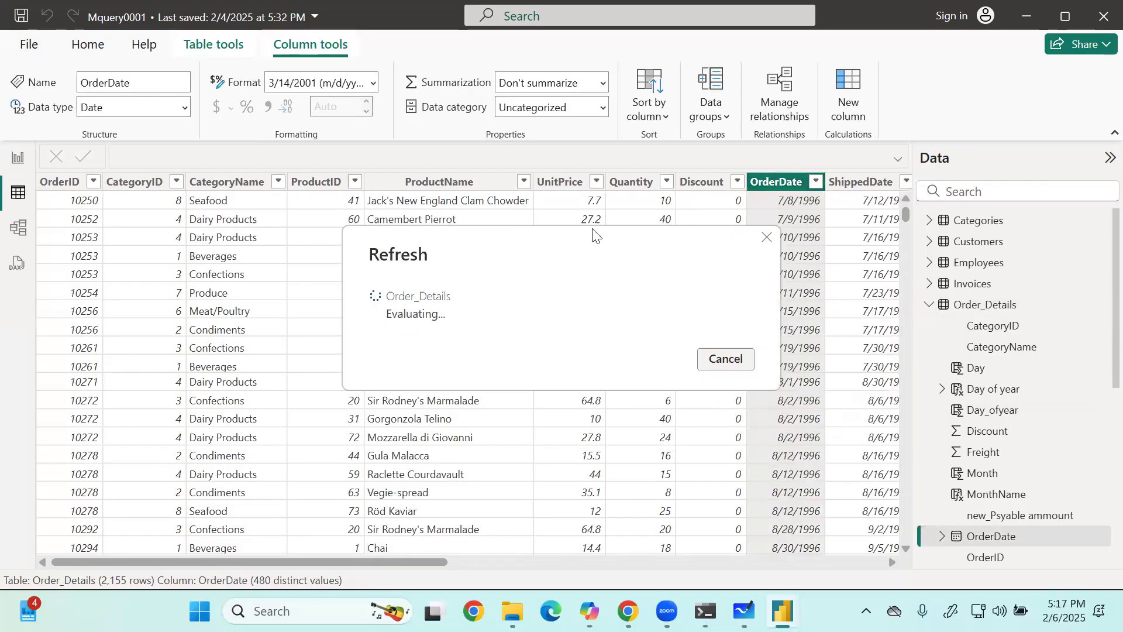
Examine the Order_Details columns, including the calculated date columns that depend on OrderDate.
key(alt+Tab)
key(alt+Tab)
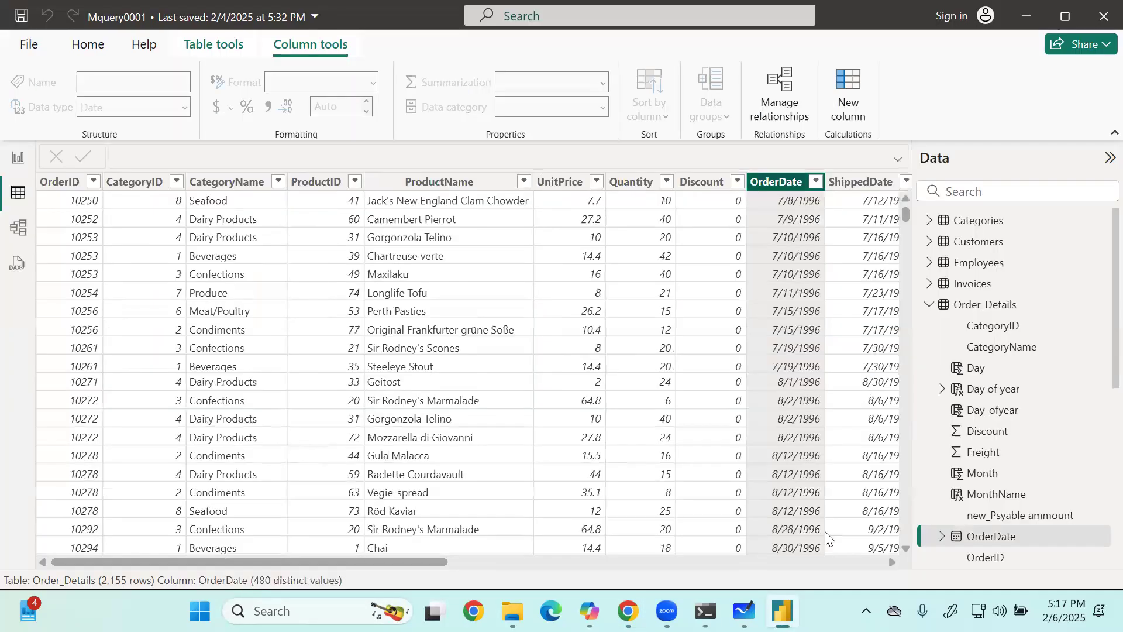
drag(400, 562, 819, 562)
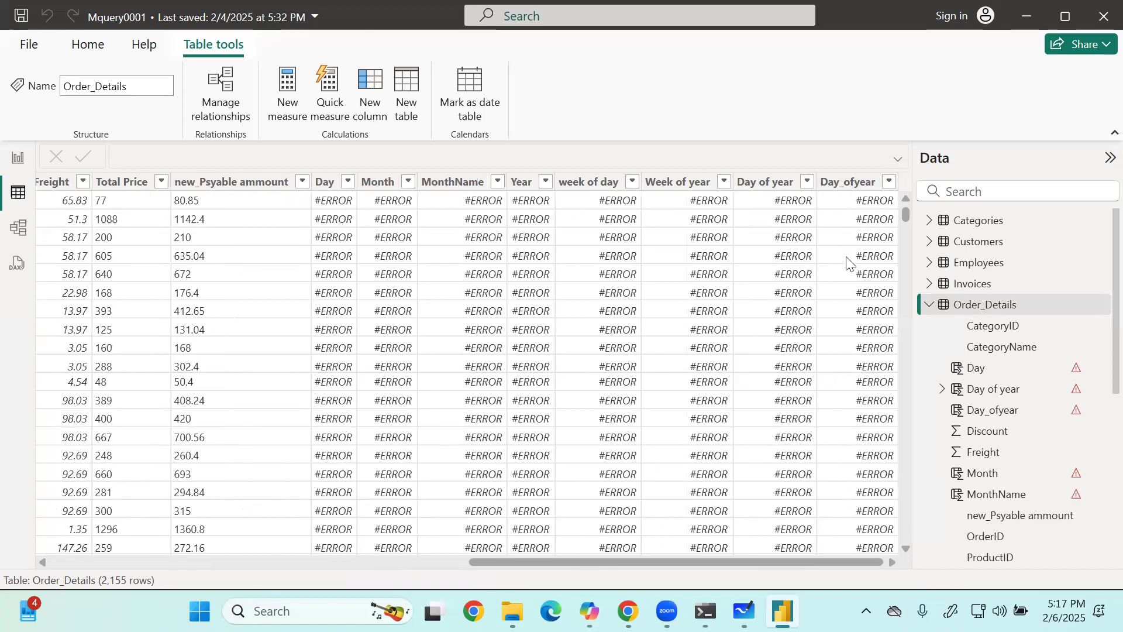
drag(518, 560, 50, 558)
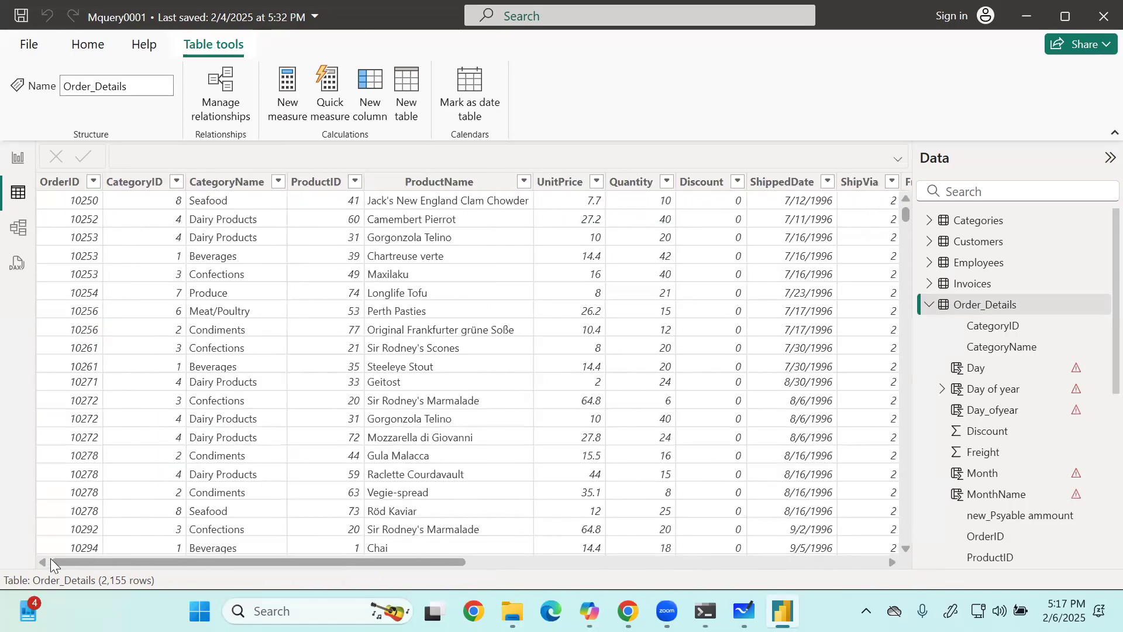
mouse_move(50, 559)
mouse_down()
mouse_move(167, 571)
mouse_move(55, 537)
mouse_up()
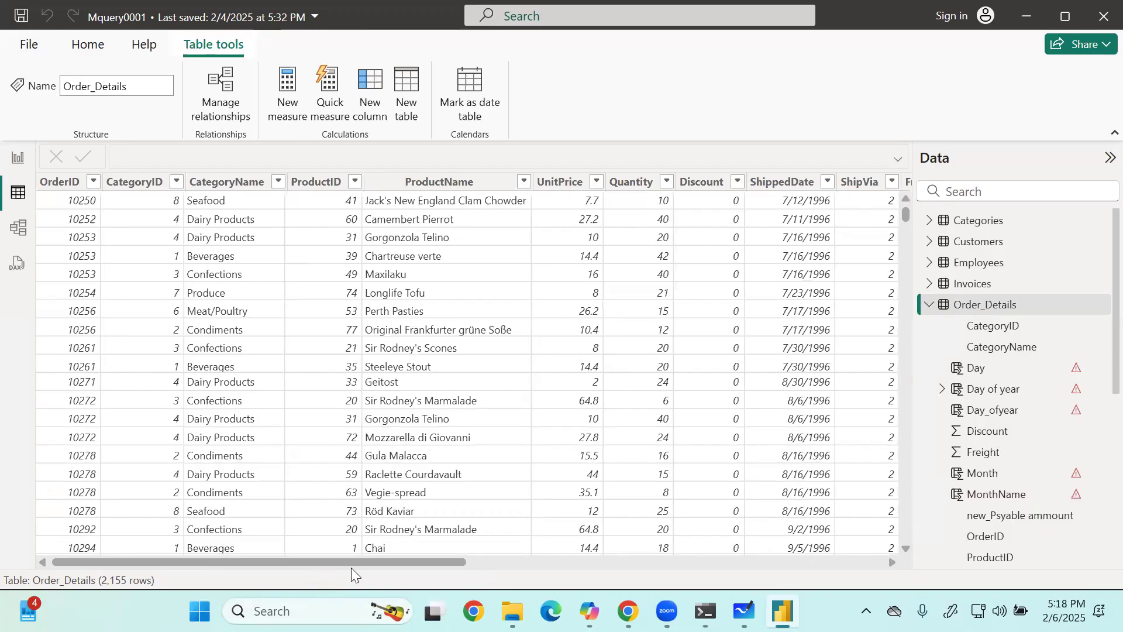
drag(351, 563, 974, 591)
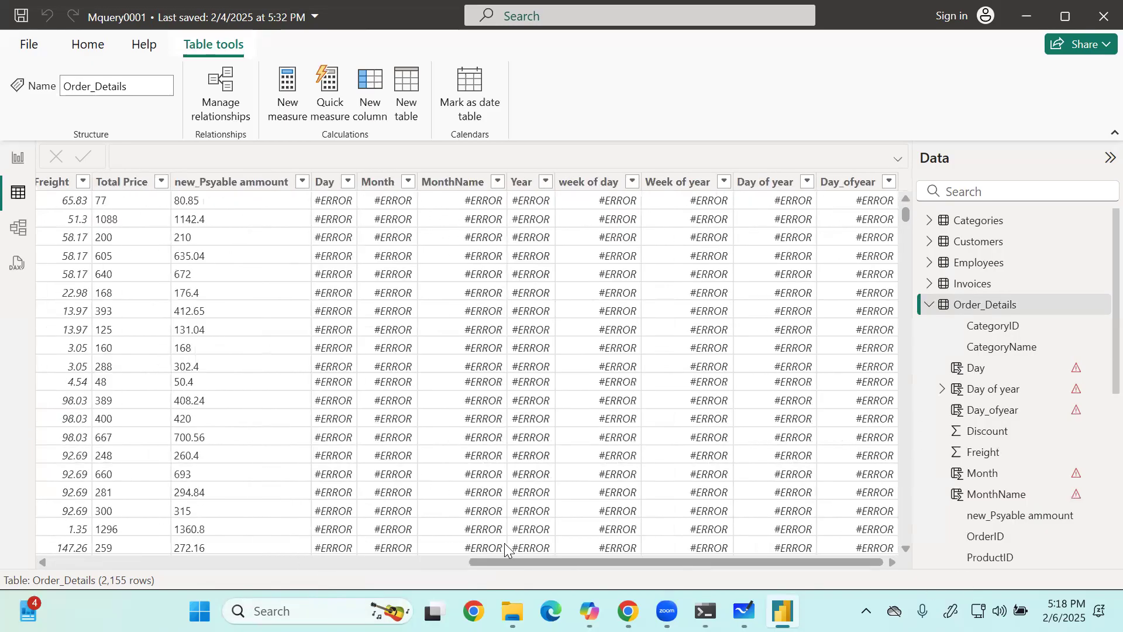
drag(486, 561, 166, 545)
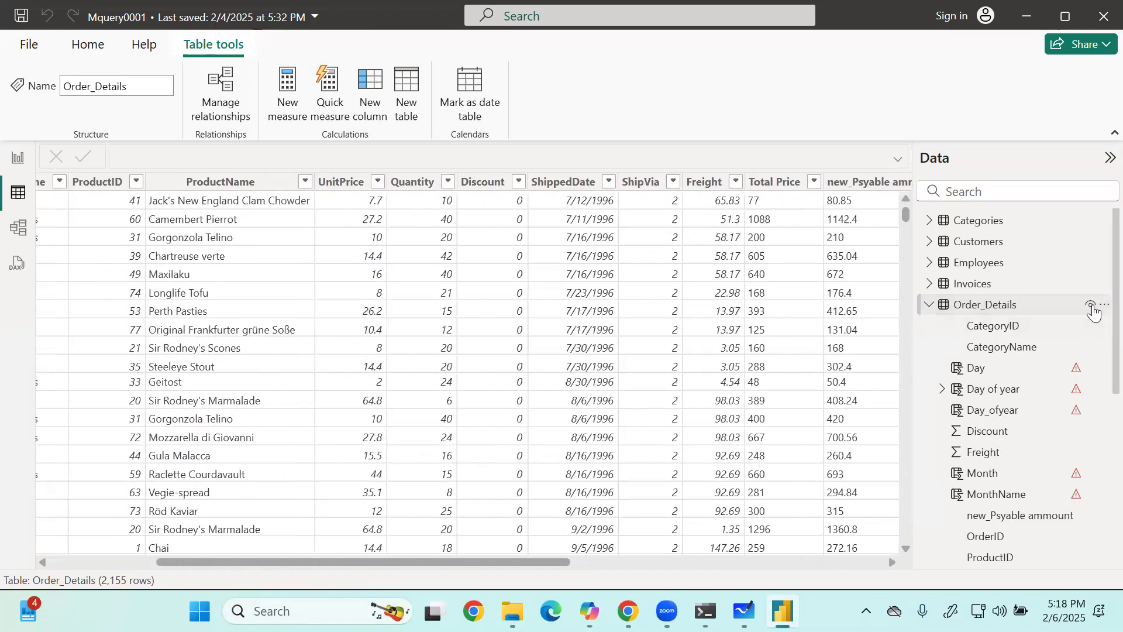
Add a calculated column to the Order_Details table and begin its formula as Order date = RELATED(.
click(1103, 311)
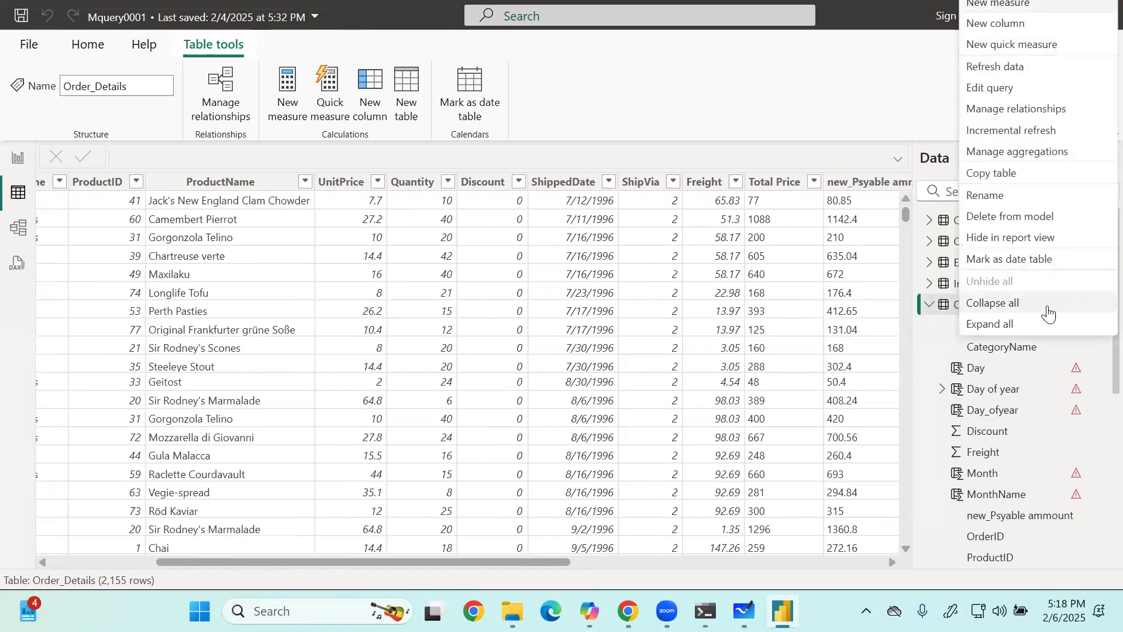
click(986, 29)
click(987, 55)
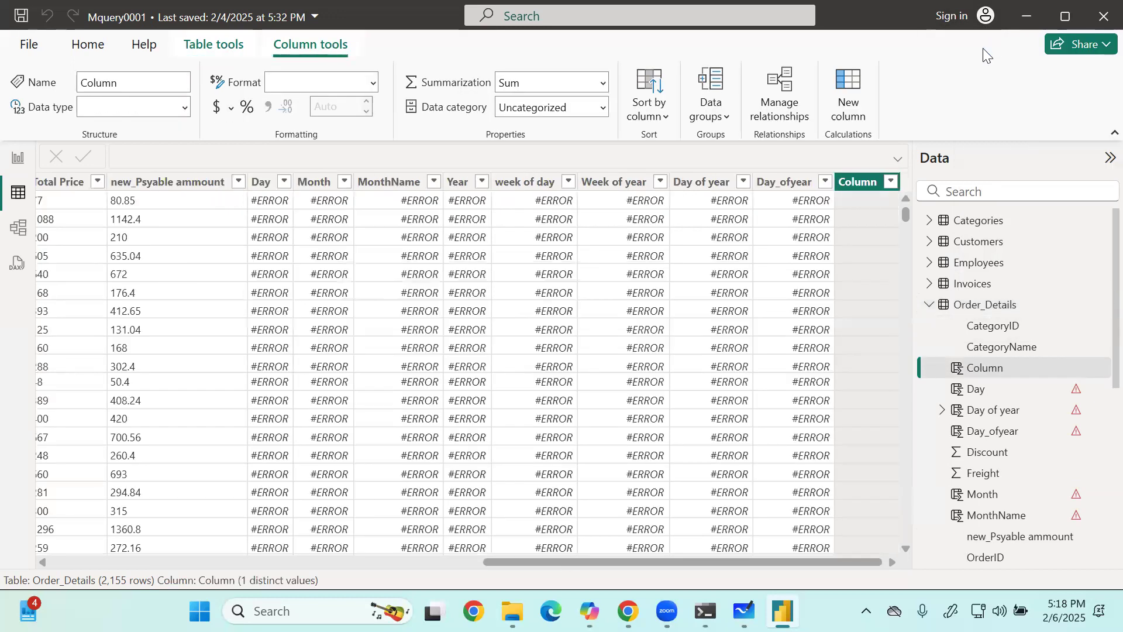
key(BackSpace)
text(Or)
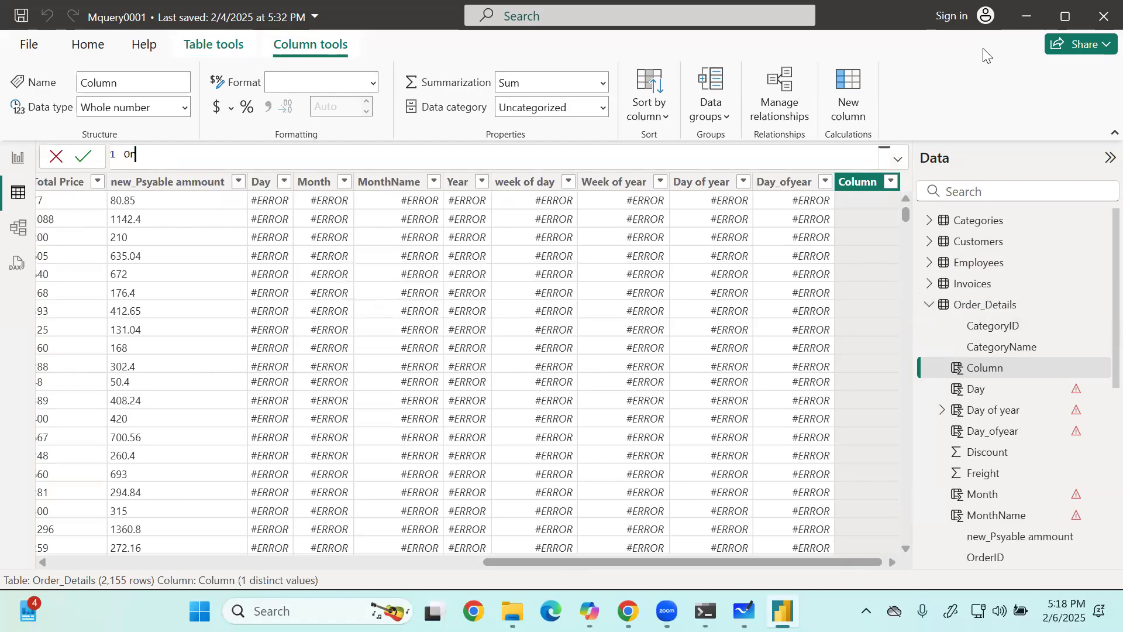
text(der date = real)
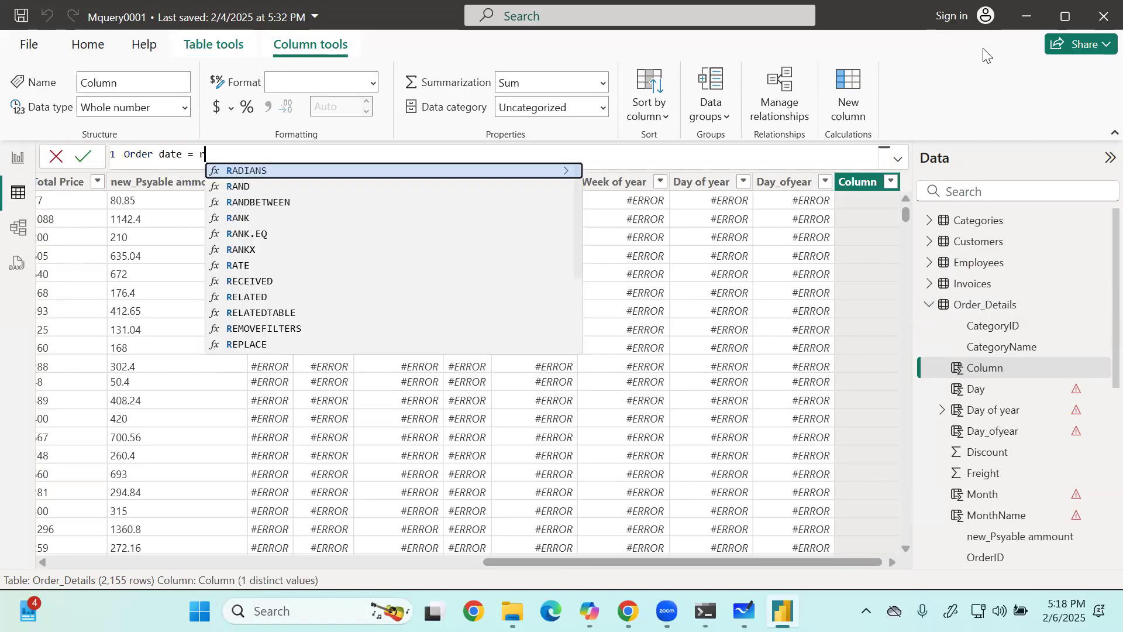
key(BackSpace)
key(BackSpace)
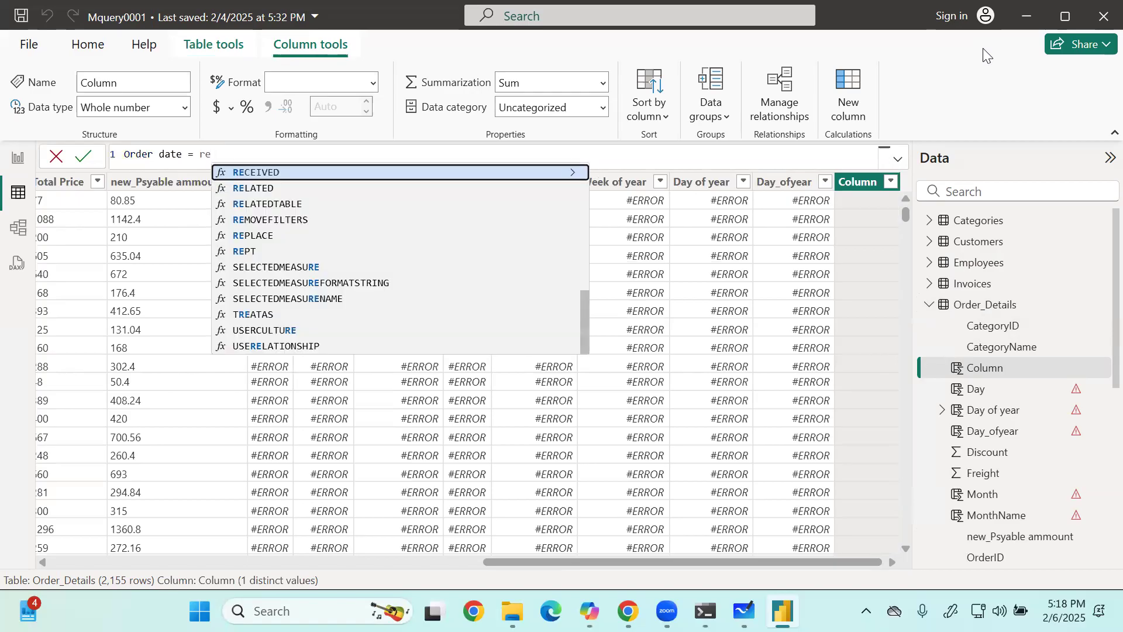
key(Down)
key(Tab)
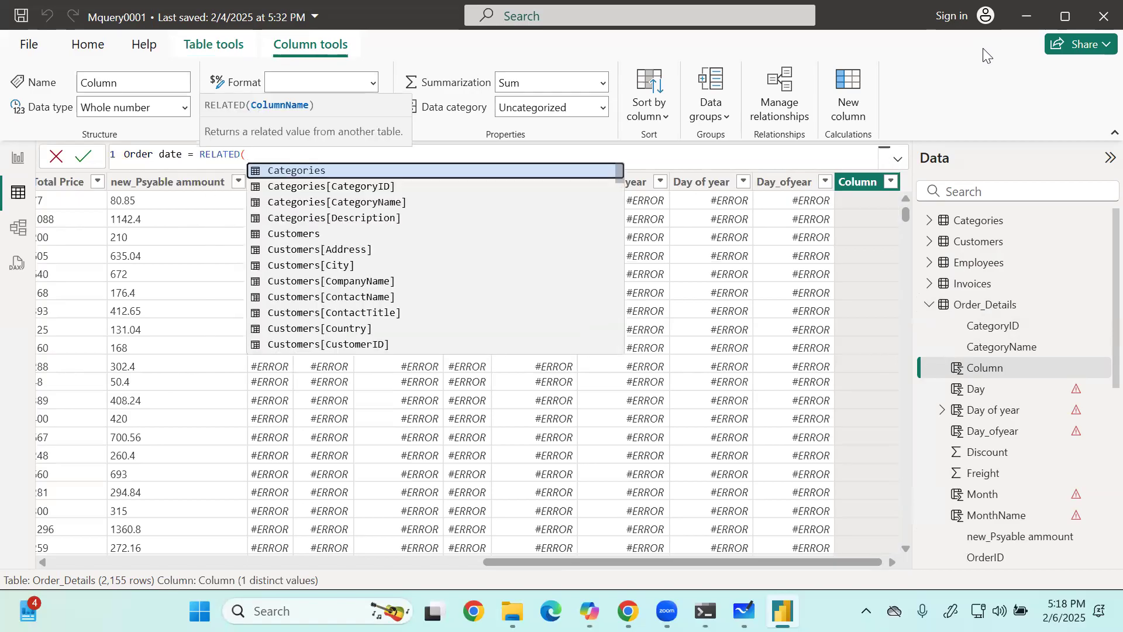
Complete the RELATED function with Orders[OrderDate] as its argument and commit the Order date formula.
text(re)
key(BackSpace)
key(BackSpace)
text(orde)
key(Down)
key(Down)
key(Down)
key(Down)
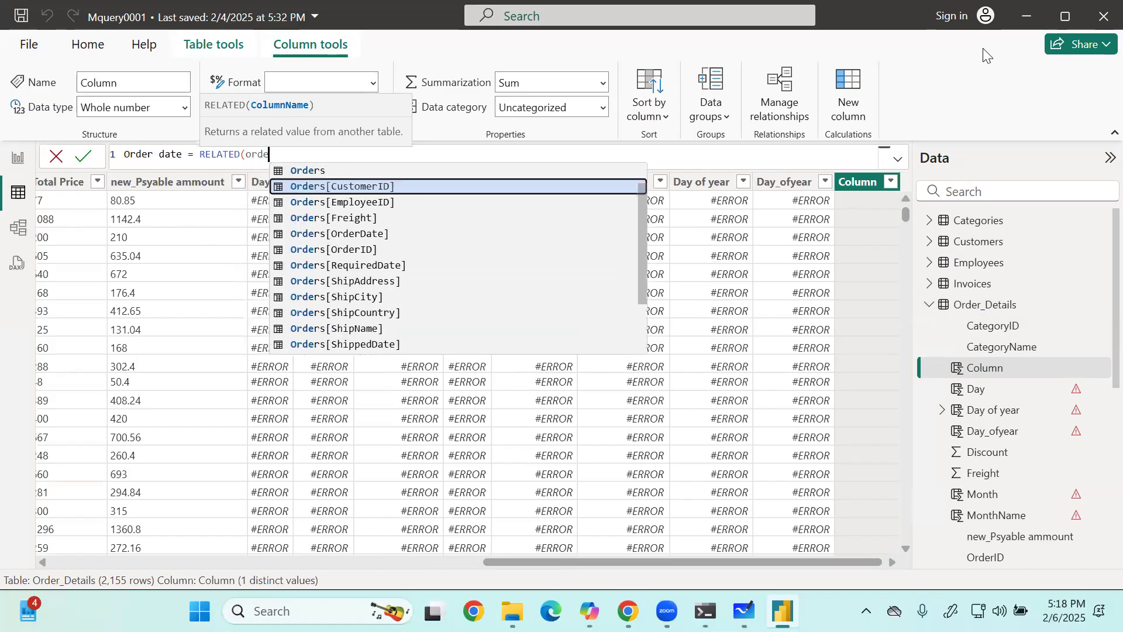
key(Tab)
text())
key(Return)
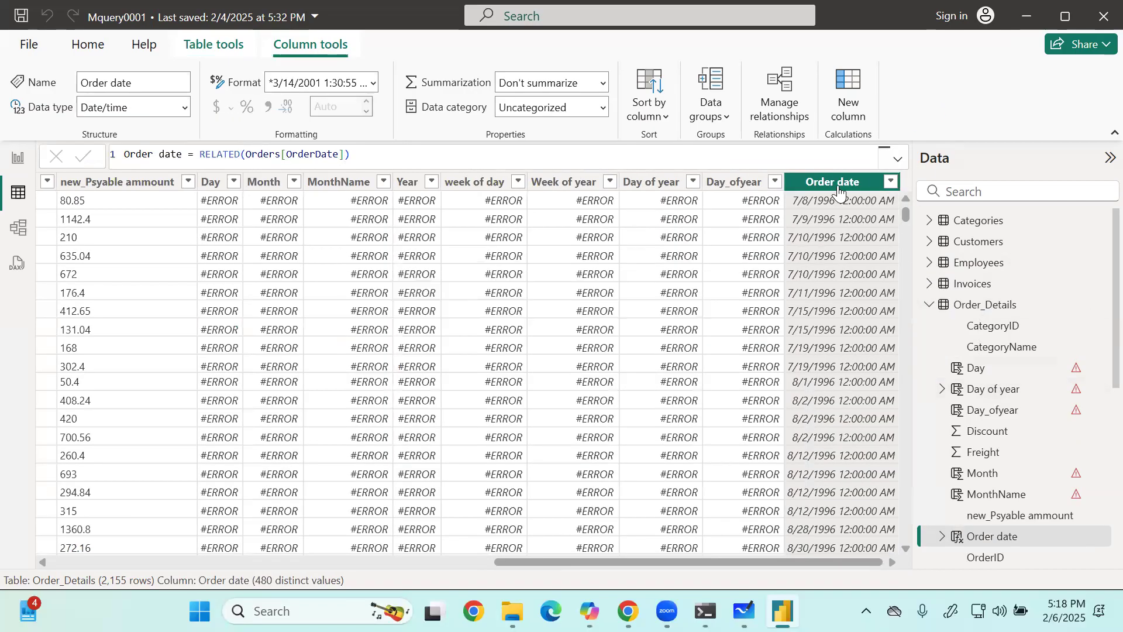
Open the formula of the Day of year column in Order_Details.
click(648, 195)
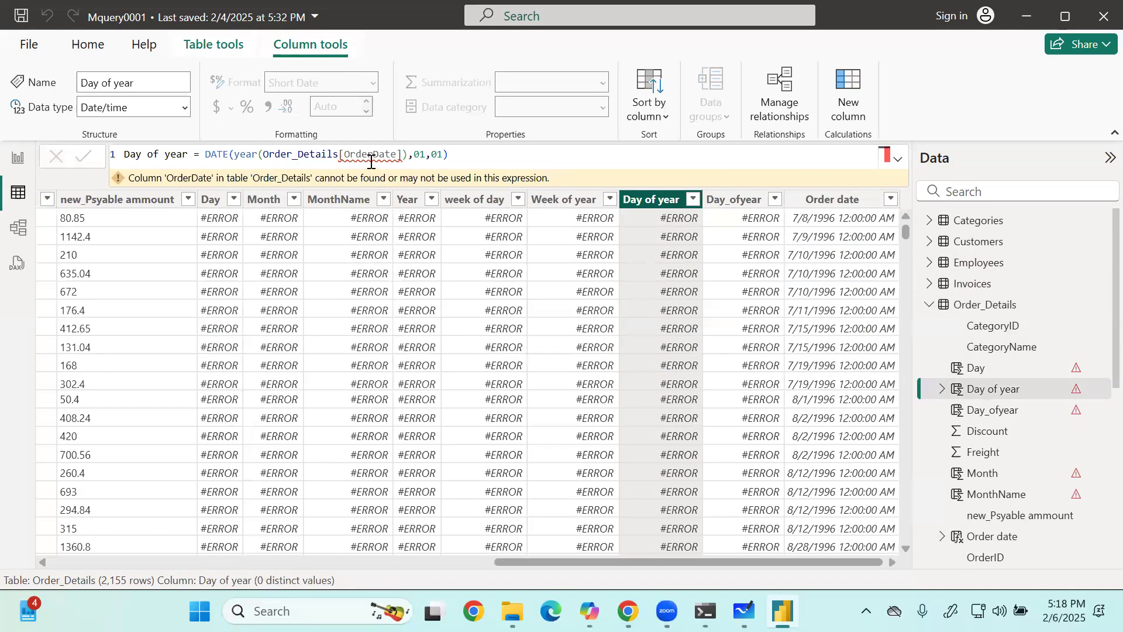
Rename the Order date calculated column in Order_Details as OrderDate in its formula.
drag(397, 154, 368, 154)
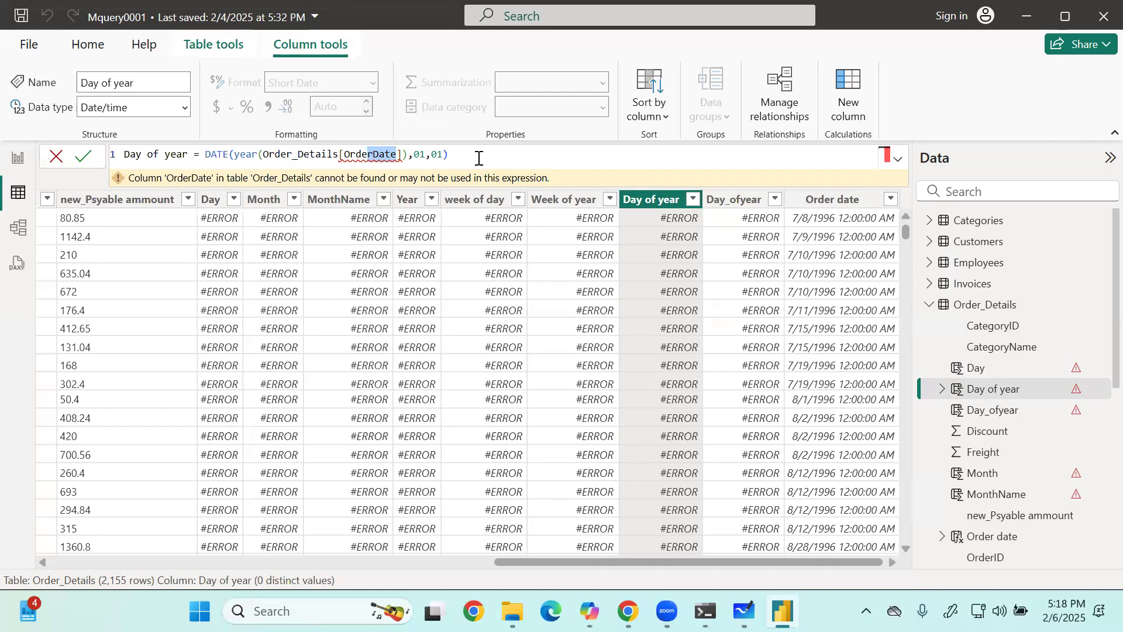
drag(398, 154, 347, 154)
click(834, 201)
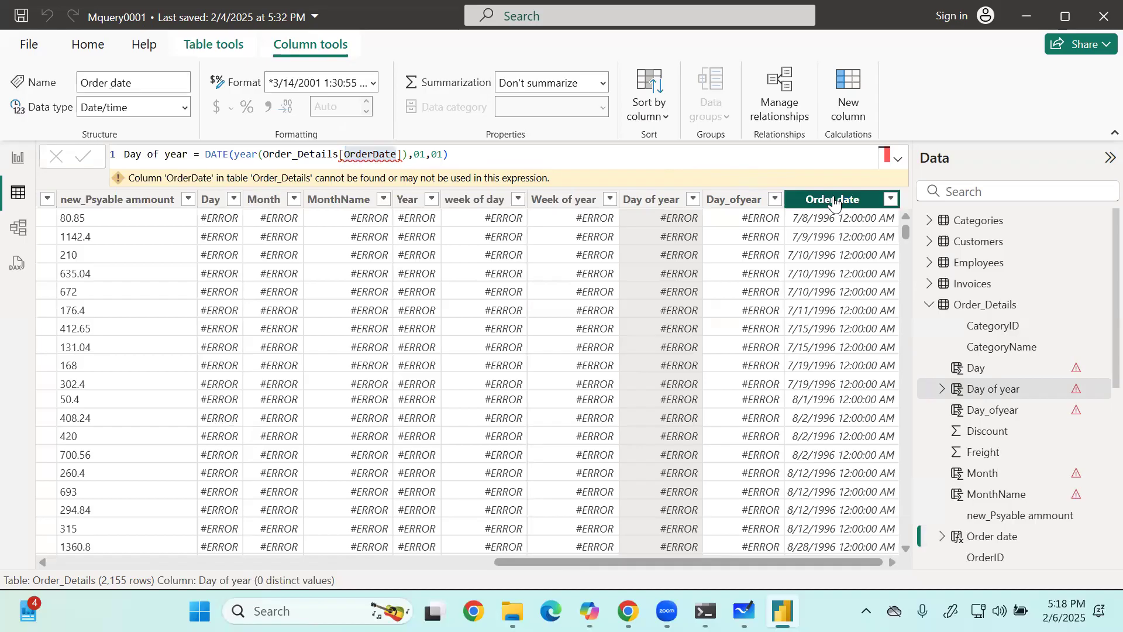
drag(182, 154, 117, 161)
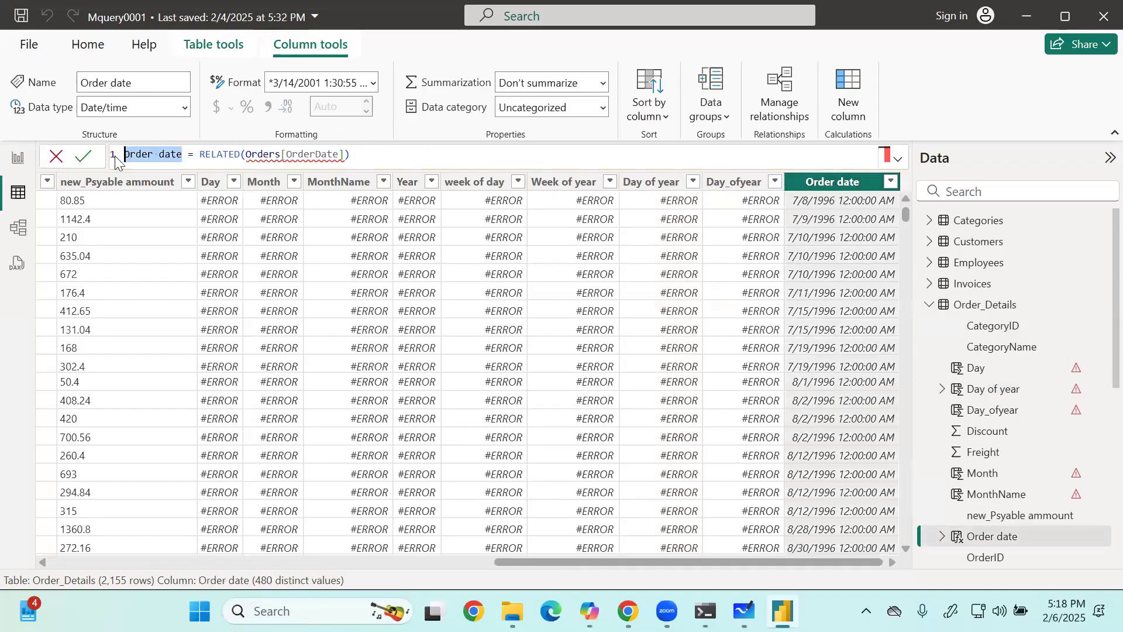
text(OrderDate)
key(Return)
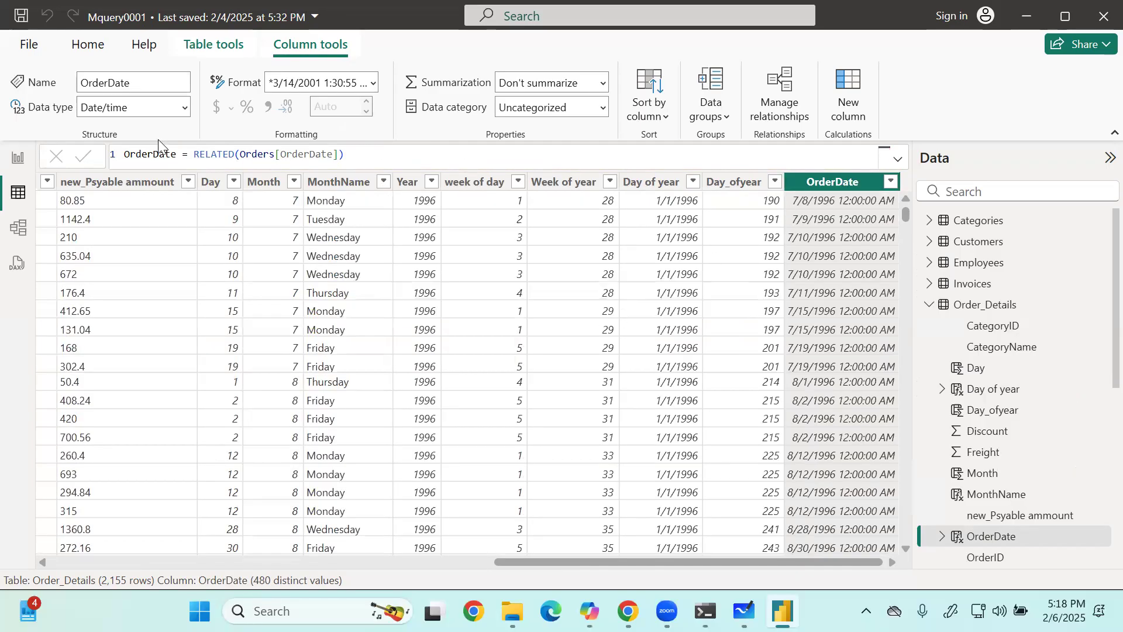
Set the OrderDate column's display format to 03/14/2001 (mm/dd/yyyy).
click(186, 108)
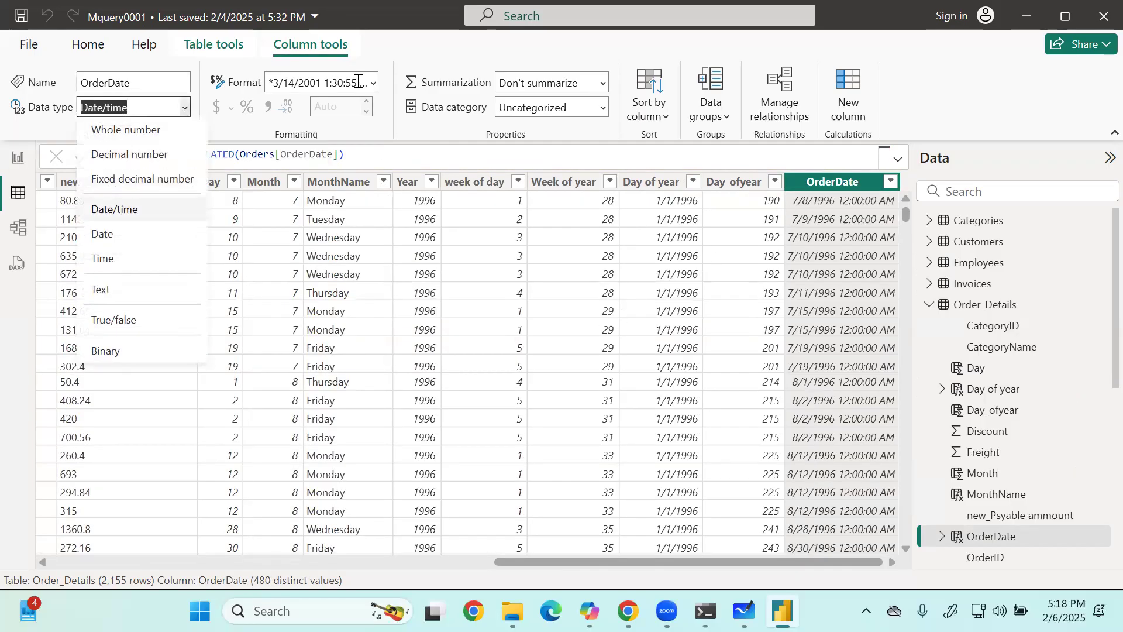
click(372, 84)
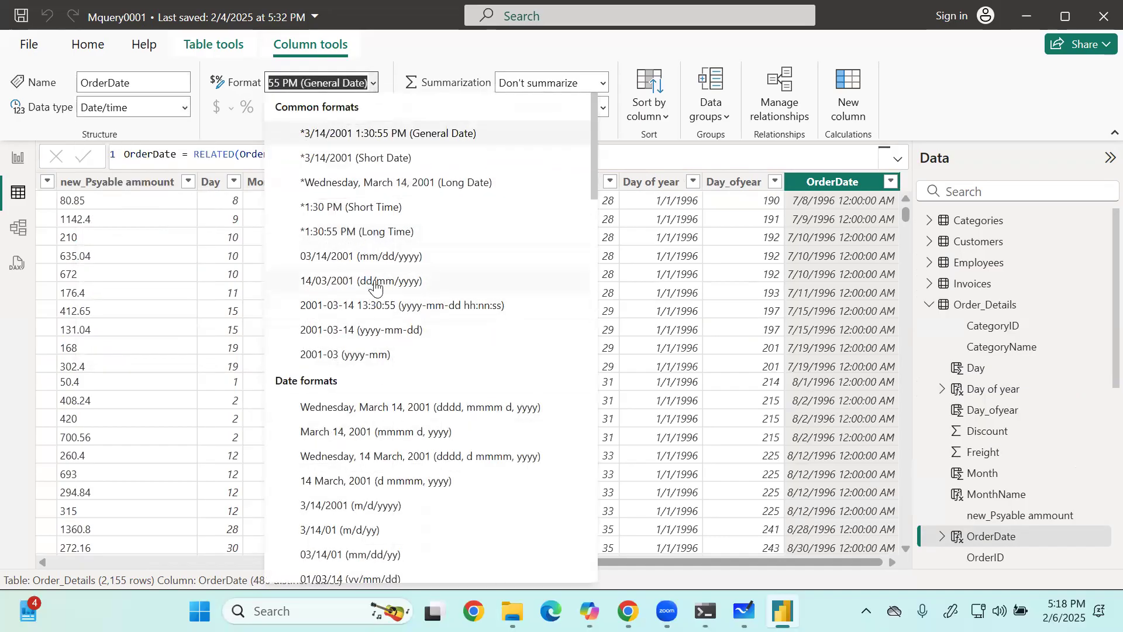
click(374, 258)
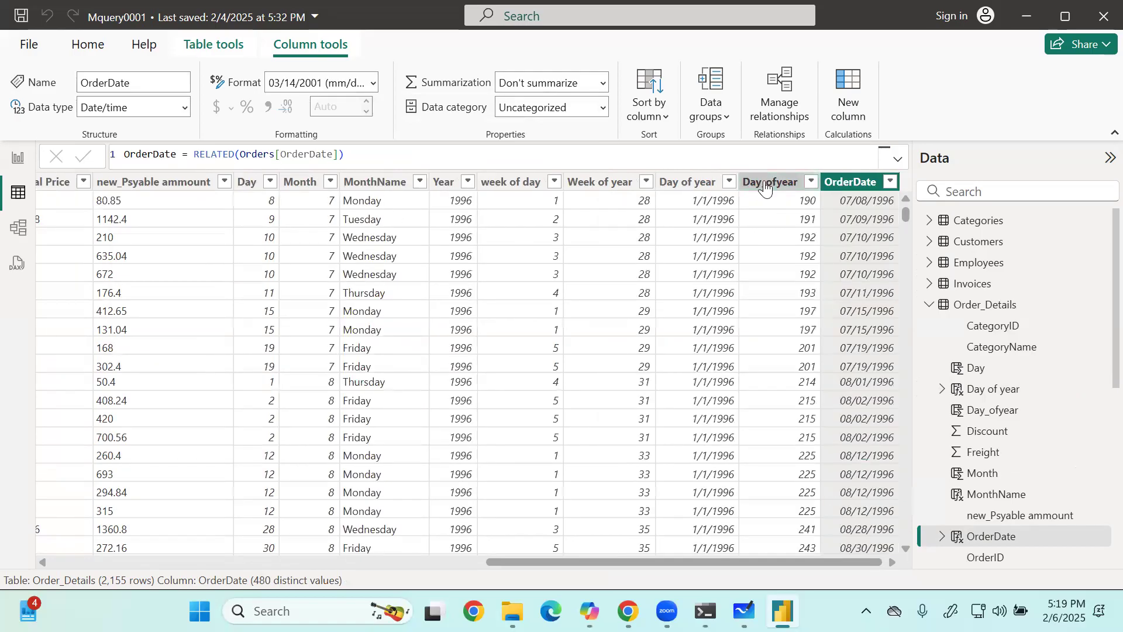
Examine the DATEDIFF formula of the Day_ofyear column and the first columns of Order_Details, and collapse the table's field list.
click(766, 188)
drag(718, 149, 73, 139)
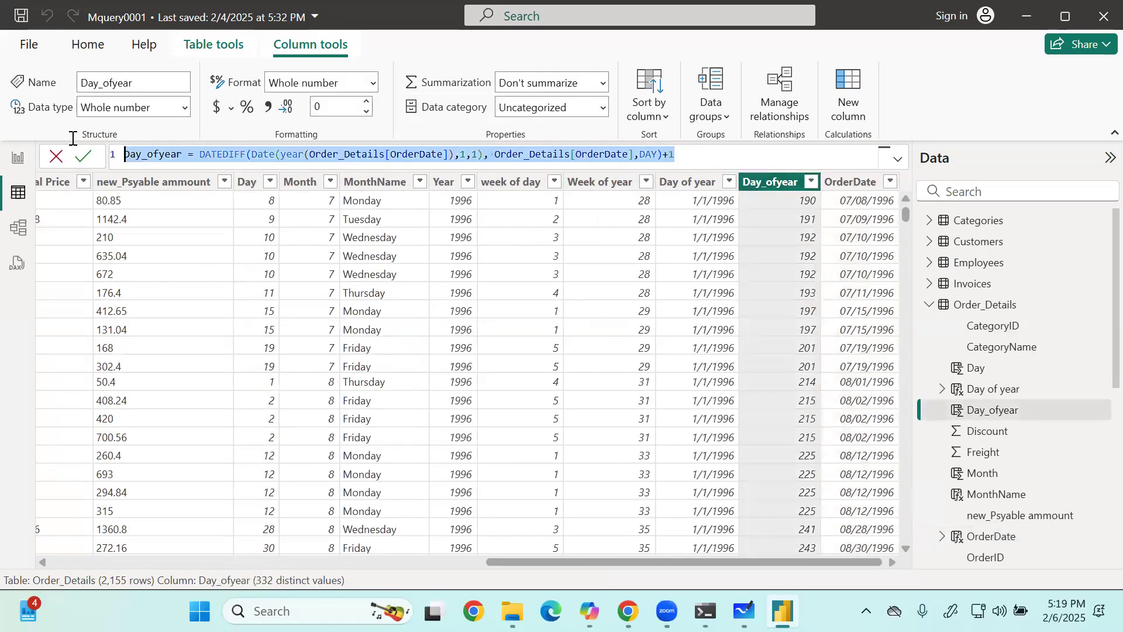
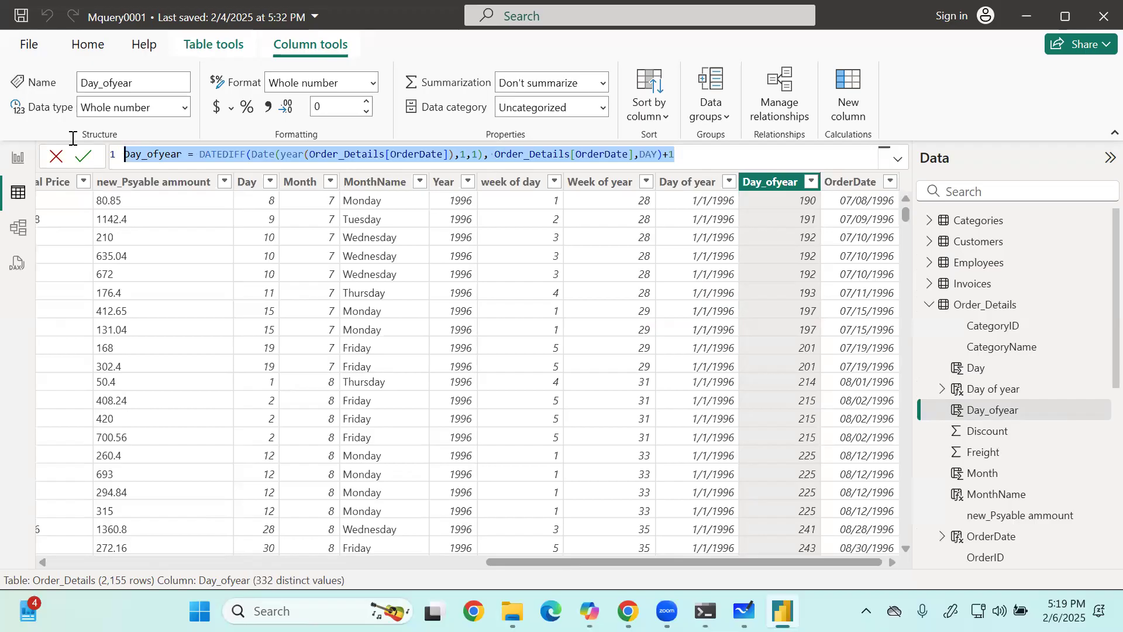
click(724, 154)
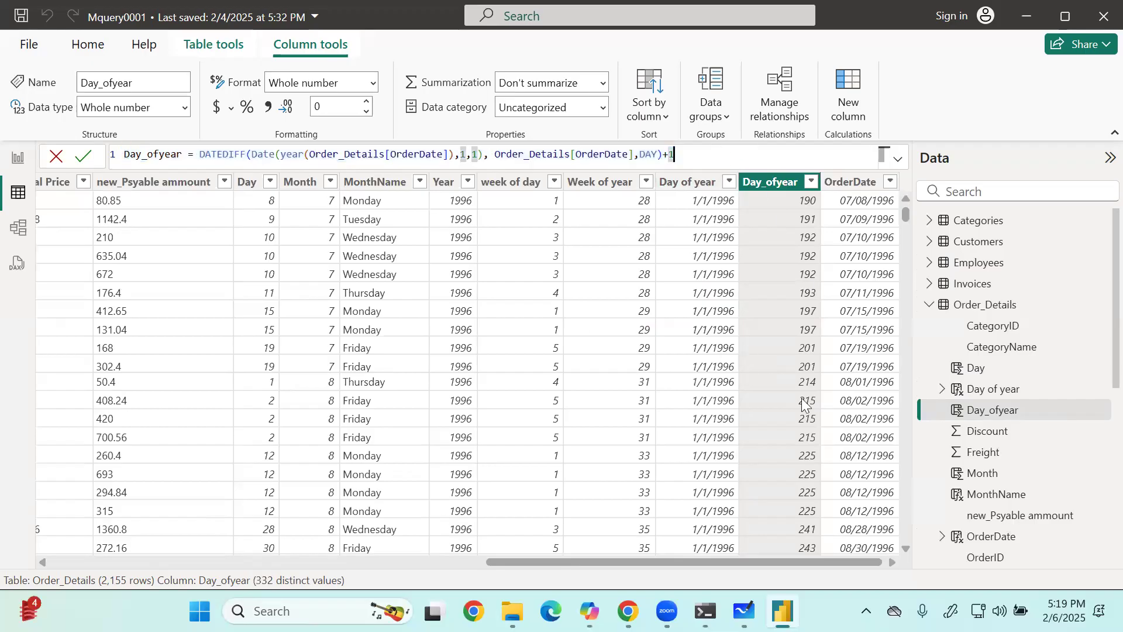
drag(723, 562, 51, 391)
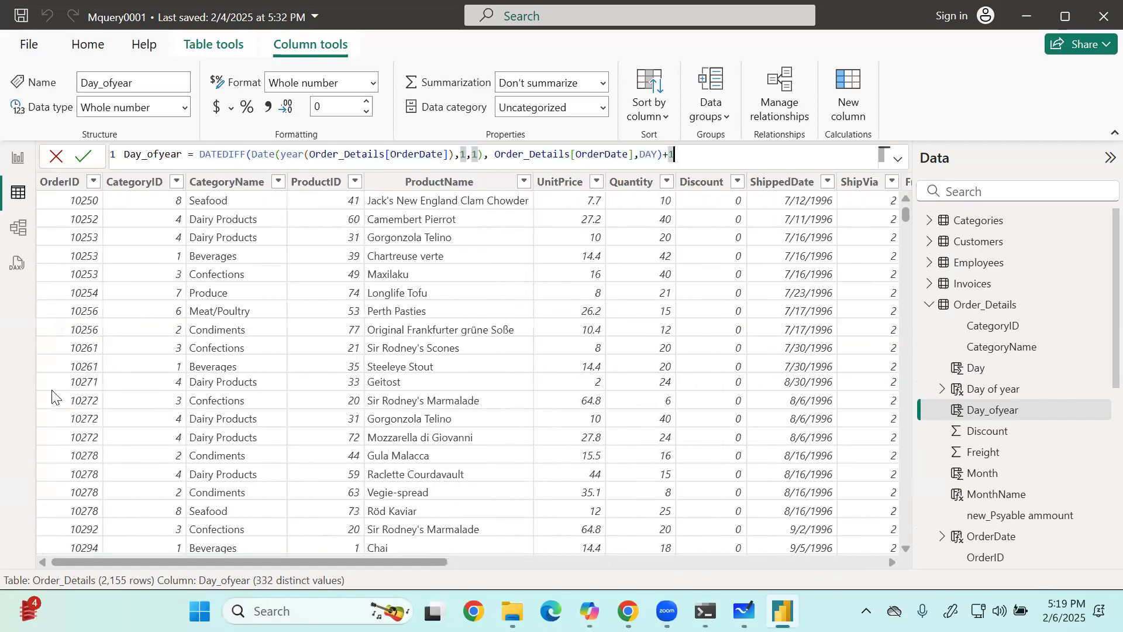
click(929, 304)
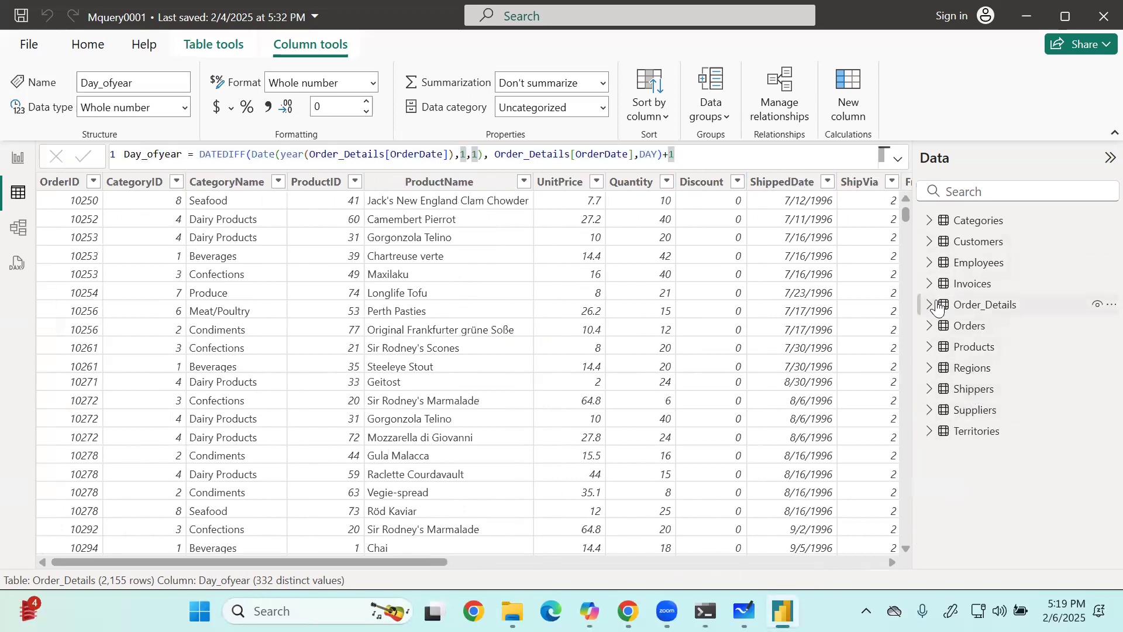
click(740, 153)
click(1103, 312)
click(956, 492)
Set the BirthDate column's format in the Employees table to 3/14/2001 (m/d/yyyy).
click(988, 264)
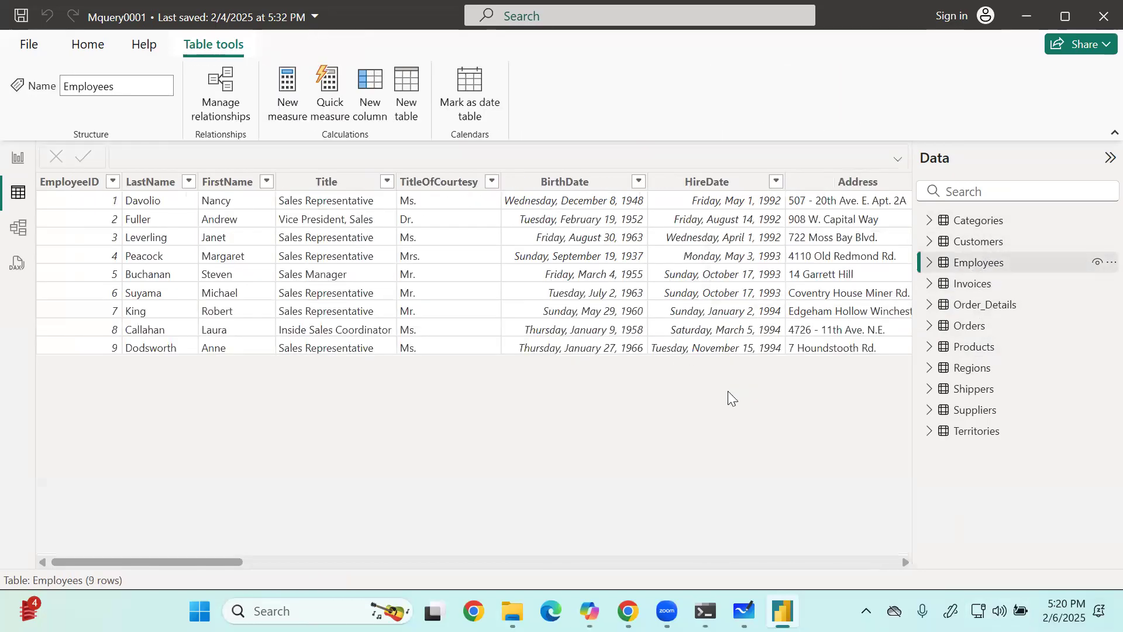
click(573, 182)
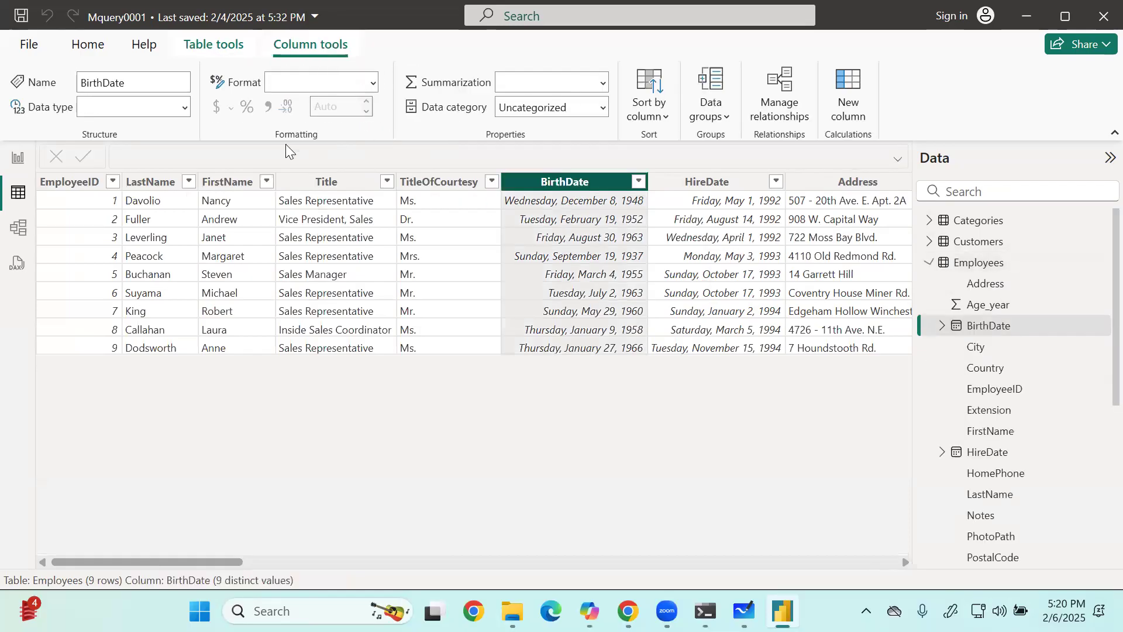
click(372, 83)
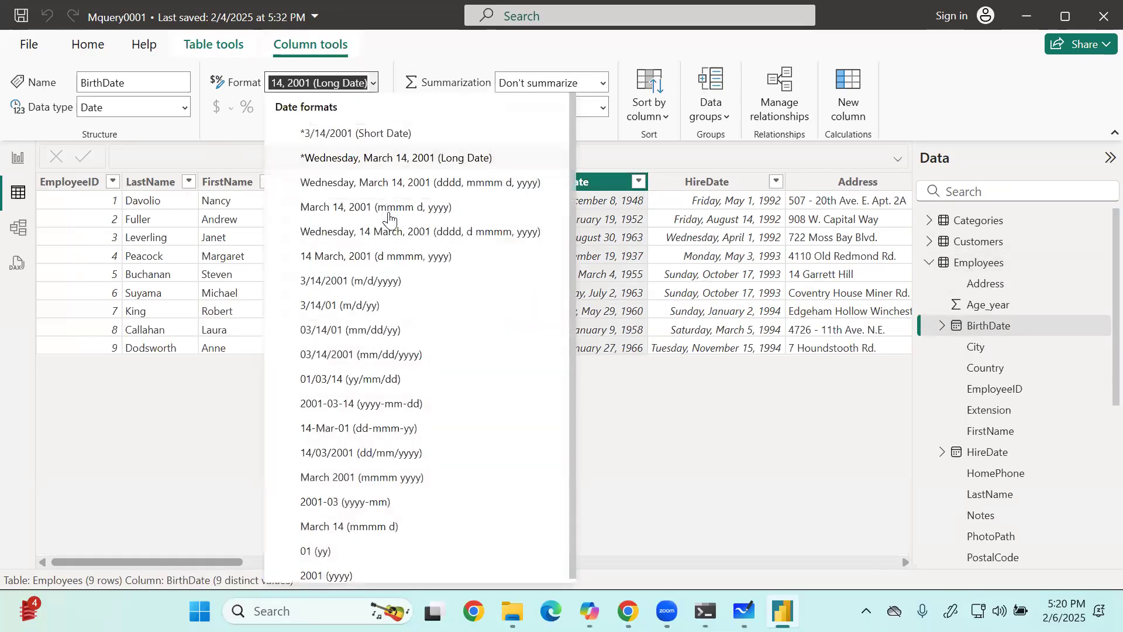
click(406, 283)
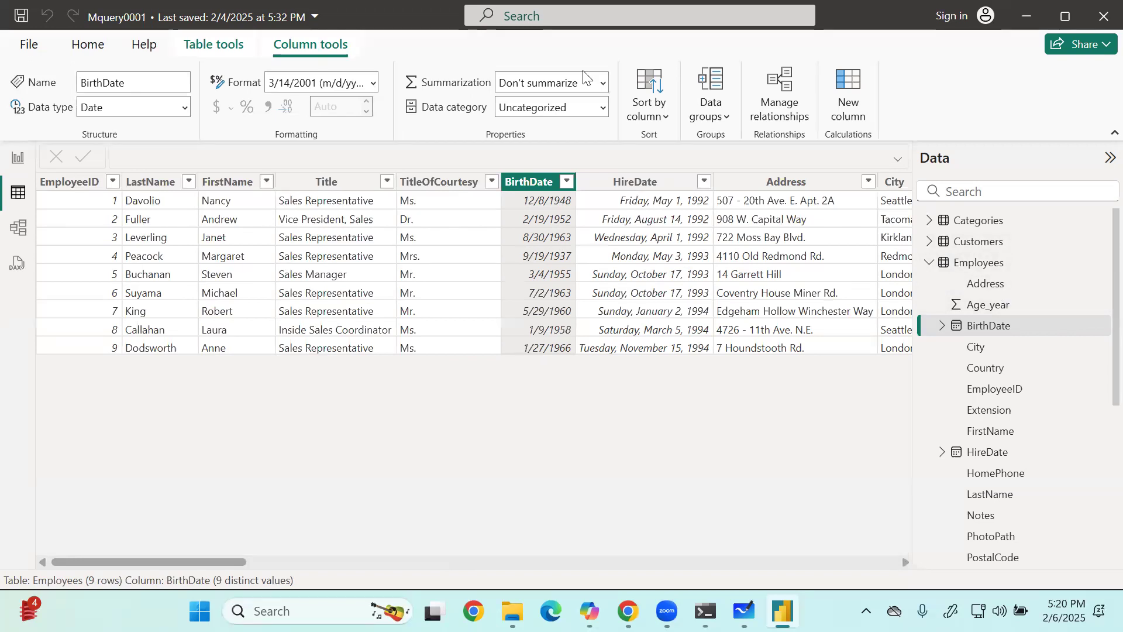
drag(564, 194, 569, 222)
drag(240, 468, 378, 433)
drag(288, 459, 304, 522)
mouse_move(358, 496)
mouse_down()
mouse_move(402, 447)
mouse_move(460, 475)
mouse_move(553, 191)
mouse_move(445, 360)
mouse_move(441, 470)
mouse_up()
drag(188, 465, 234, 403)
mouse_move(540, 227)
mouse_down()
mouse_move(481, 361)
mouse_move(515, 237)
mouse_up()
mouse_move(591, 174)
mouse_down()
mouse_move(731, 158)
mouse_move(766, 140)
mouse_move(766, 193)
mouse_up()
drag(836, 149, 840, 193)
mouse_move(870, 146)
mouse_down()
mouse_move(903, 200)
mouse_move(999, 160)
mouse_up()
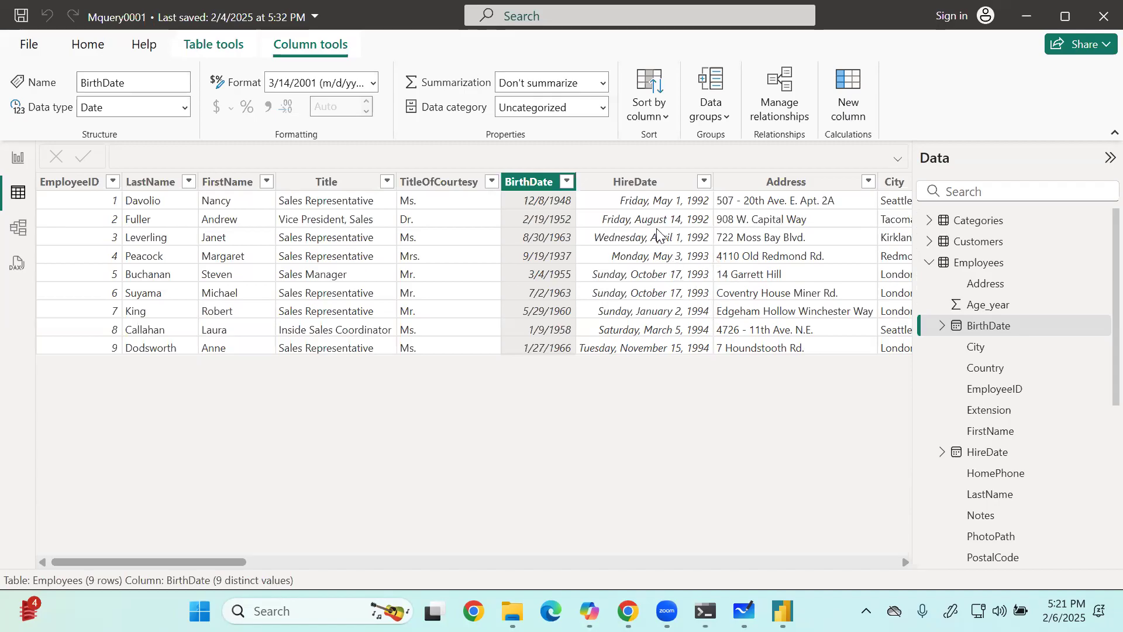
Add a calculated column to Employees named Age and begin its DATEDIFF formula with Employees[BirthDate] as the first date.
click(1105, 262)
key(Escape)
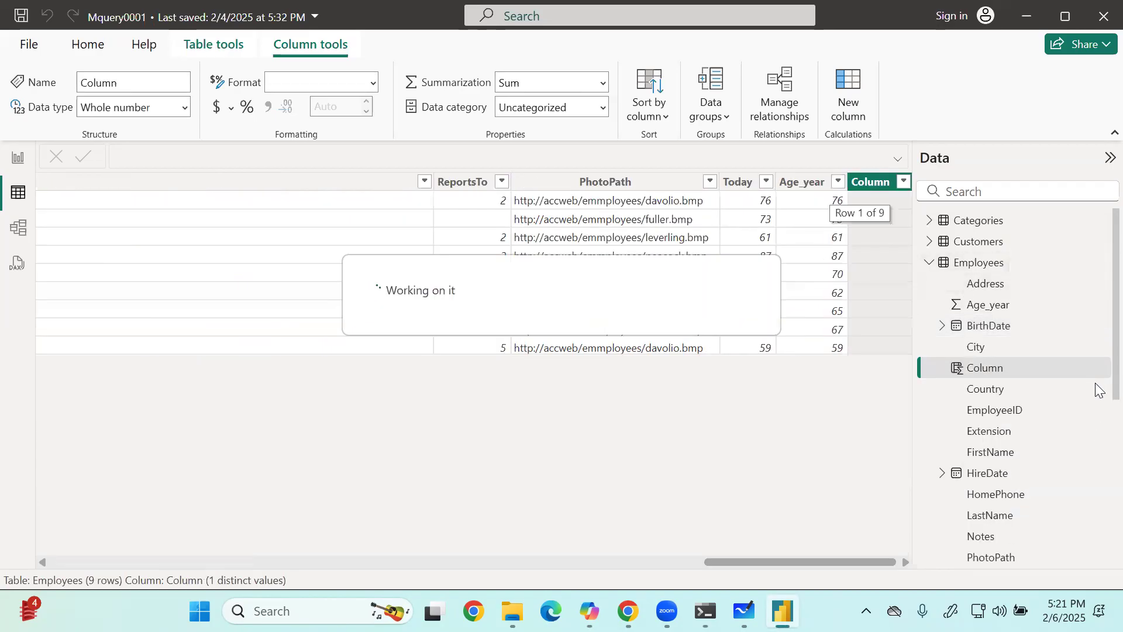
key(BackSpace)
text(Age =)
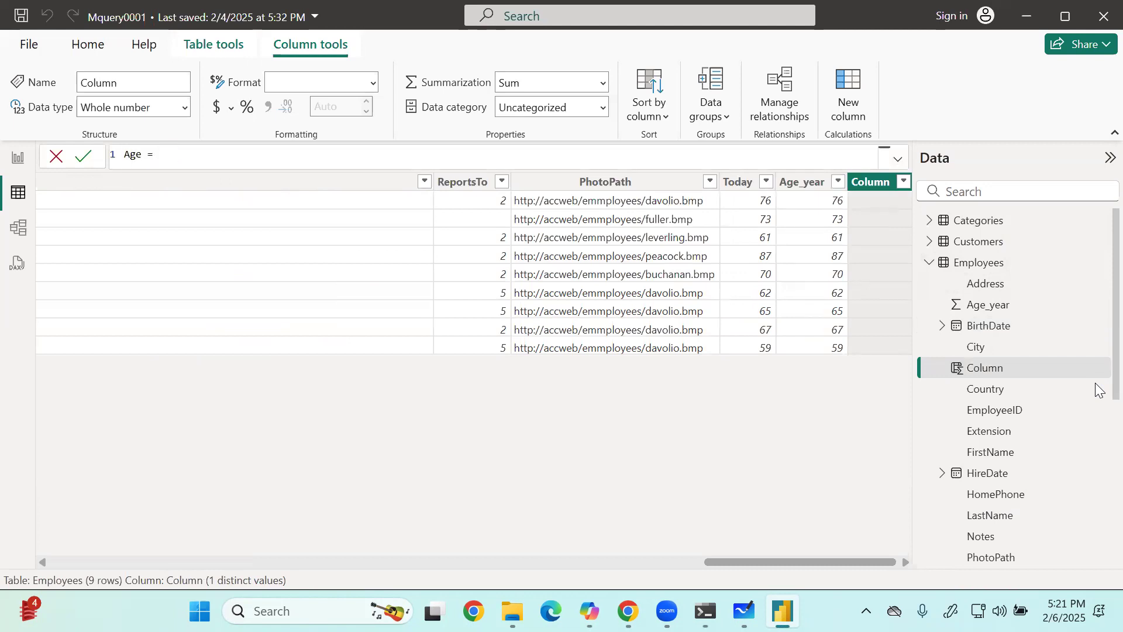
text( Date)
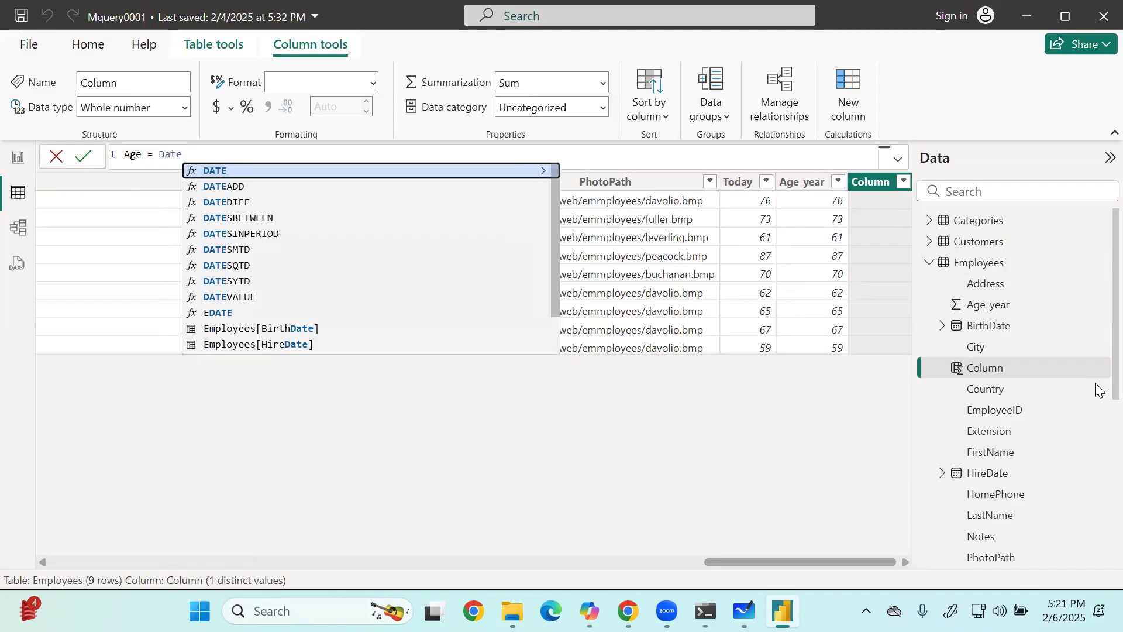
key(Down)
key(Down)
key(Tab)
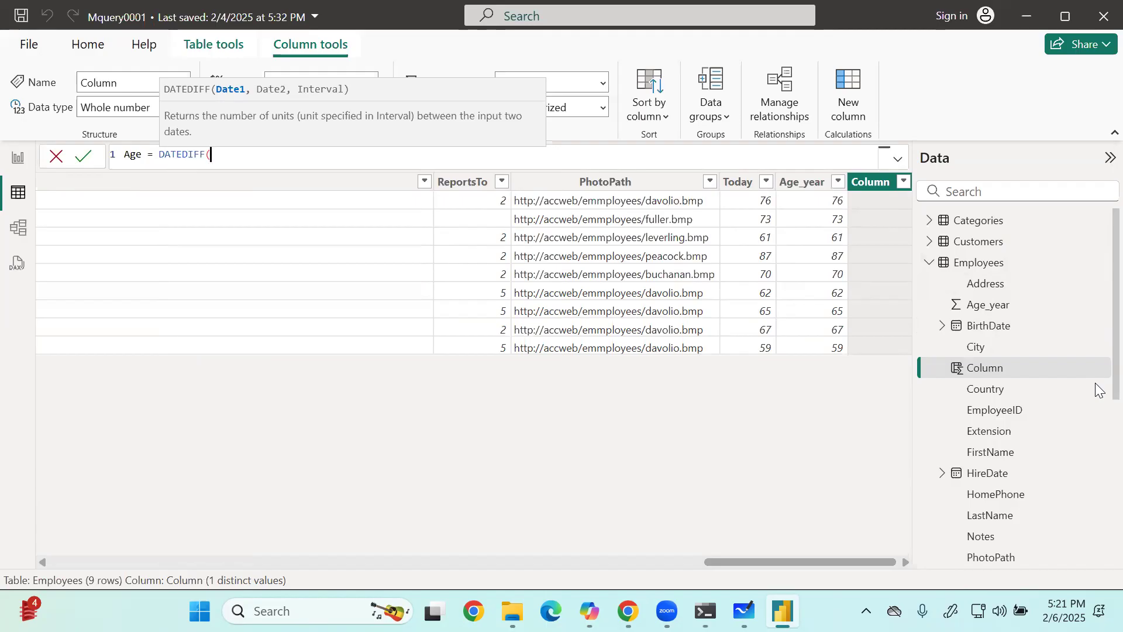
text(birth)
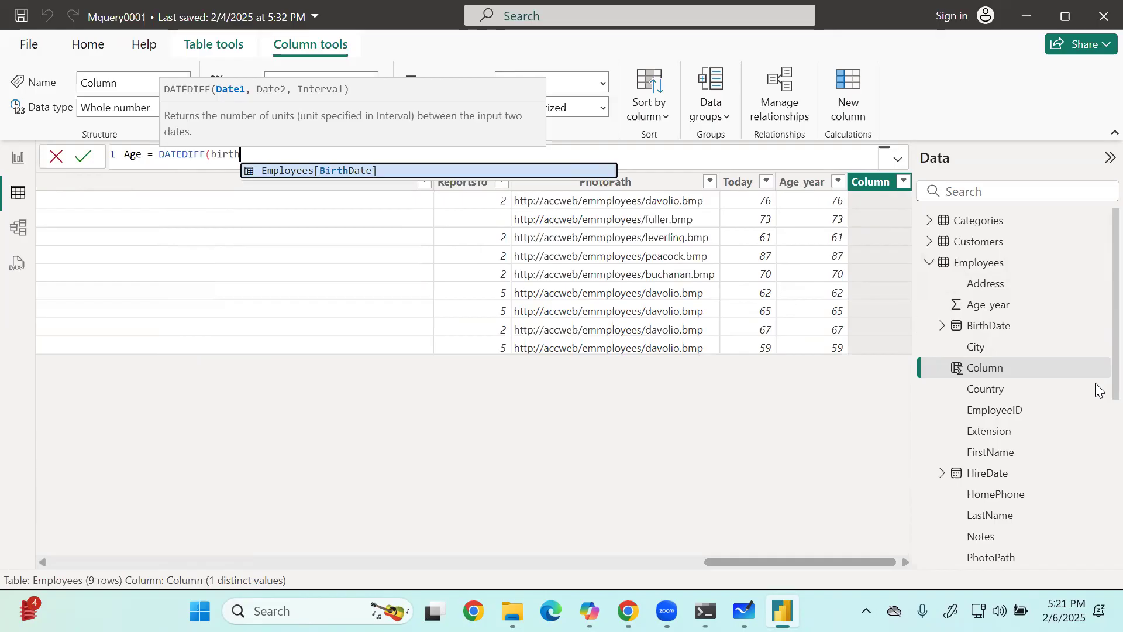
key(Tab)
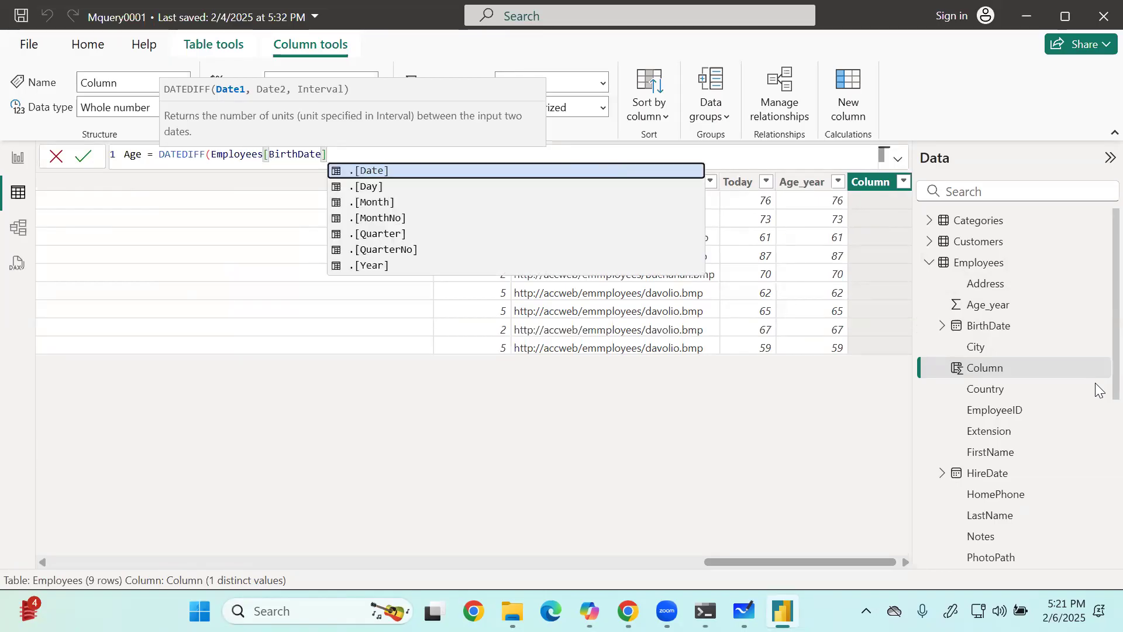
text(,)
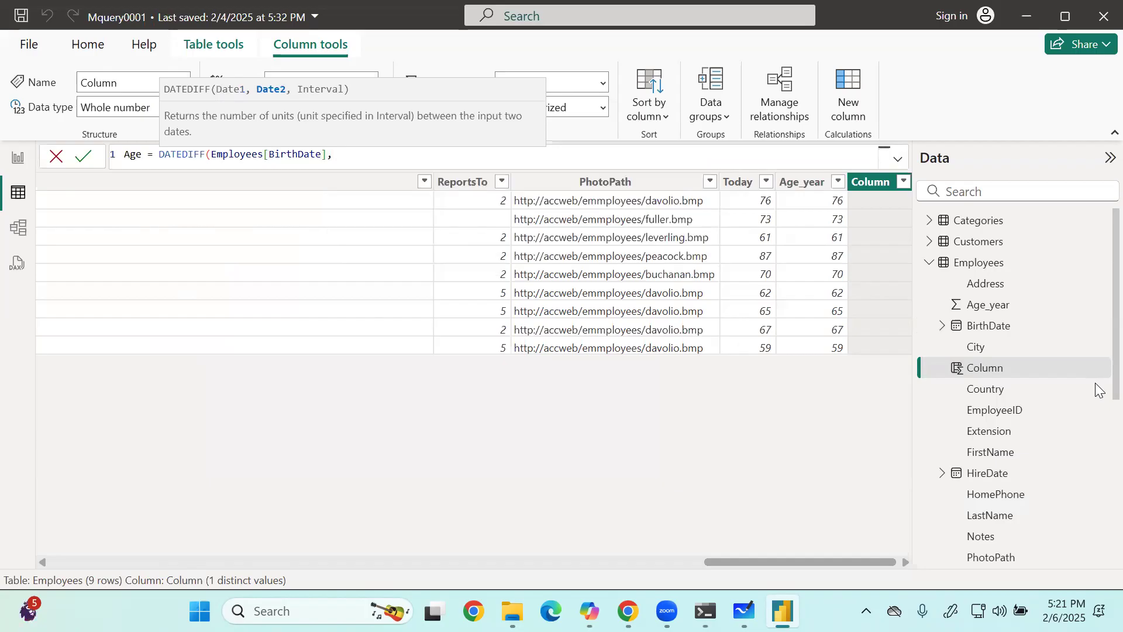
Complete the Age formula with TODAY() as the second date and YEAR as the interval, and commit it.
text(Toda)
key(Tab)
text(,)
key(Down)
key(Down)
key(Down)
key(Down)
key(Down)
key(Down)
key(Down)
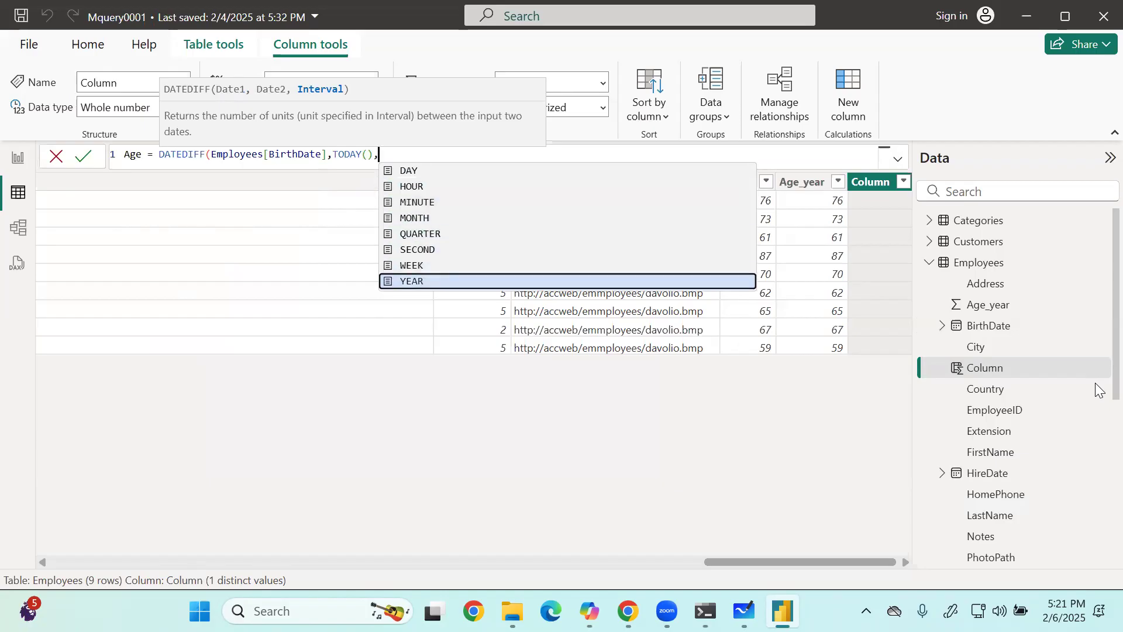
key(Tab)
text())
key(Return)
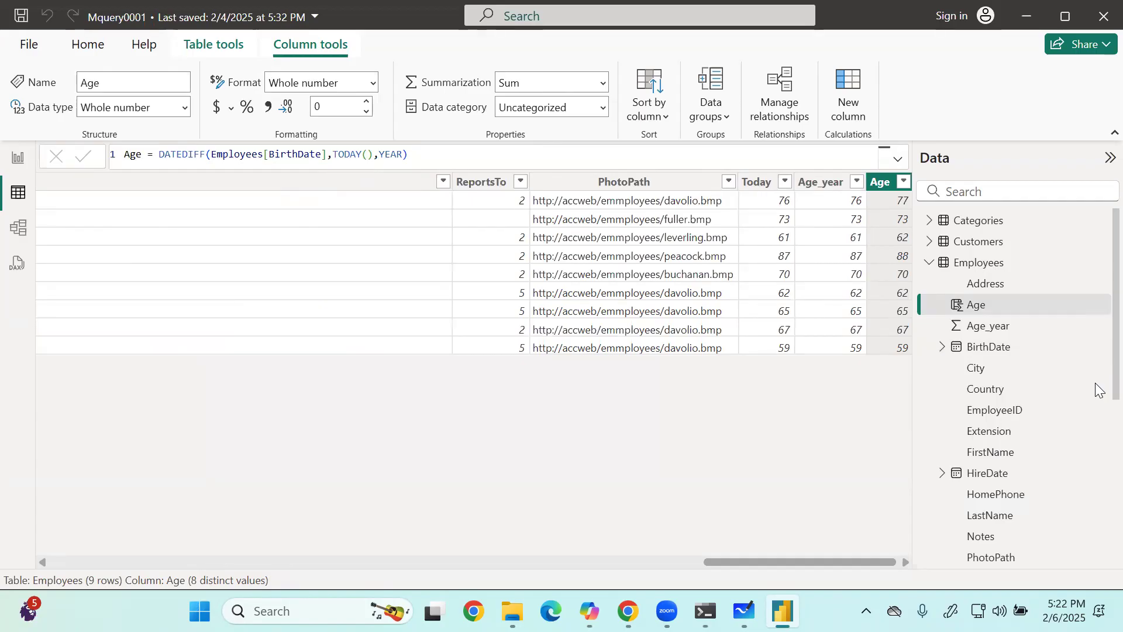
Review the start-date and end-date arguments of the Day_ofyear formula in the Order_Details table.
click(951, 268)
click(1003, 315)
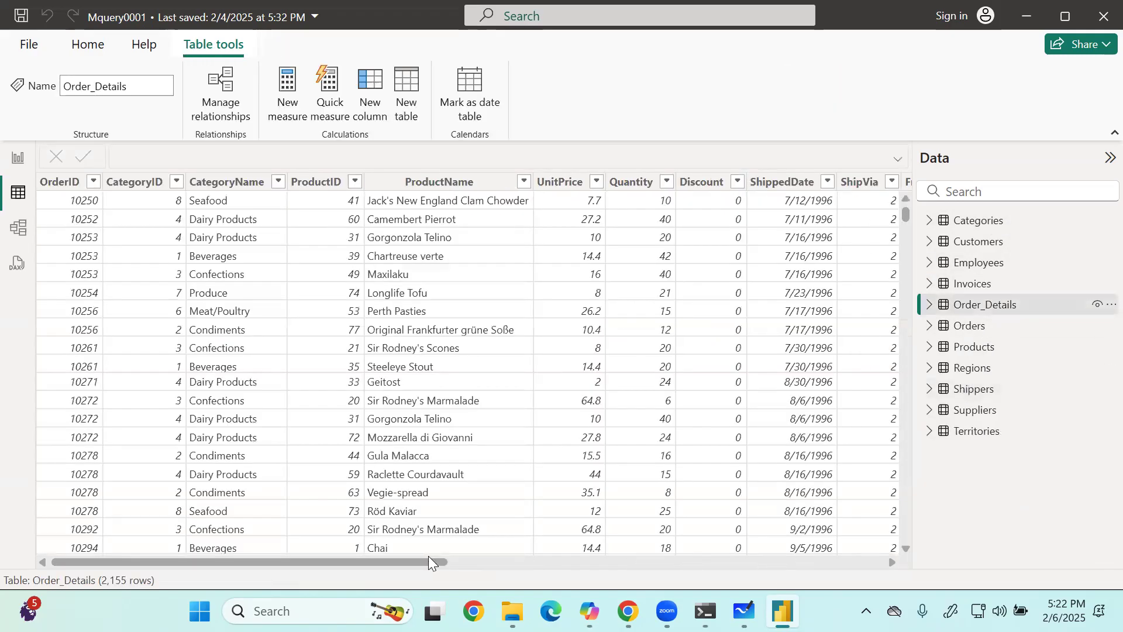
drag(429, 561, 1004, 452)
click(852, 183)
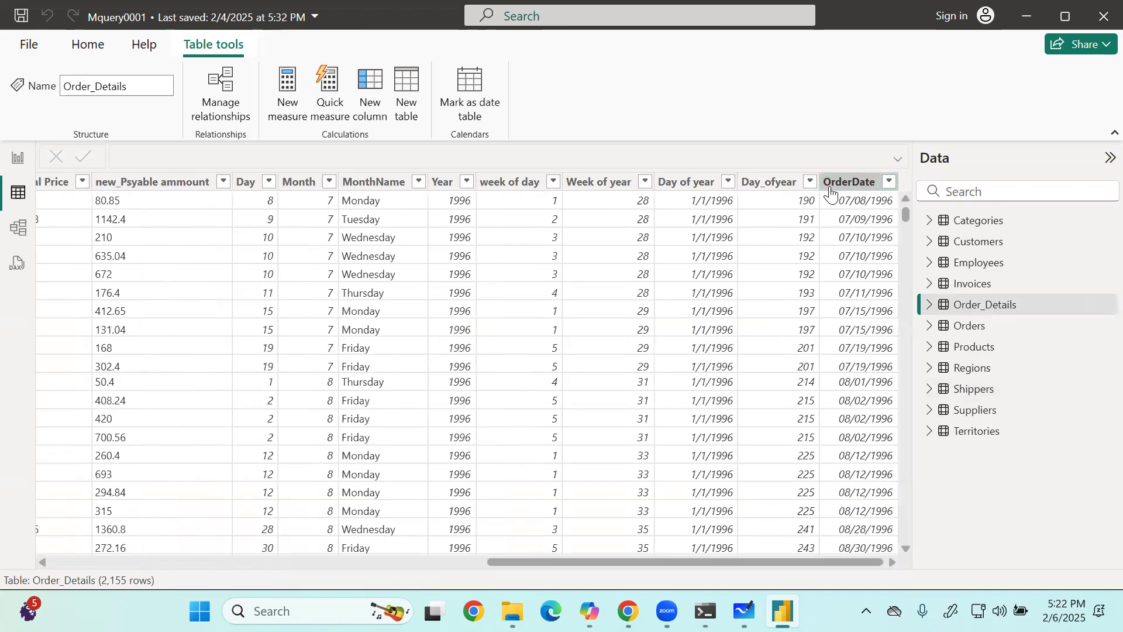
click(770, 189)
click(248, 154)
drag(285, 155, 486, 156)
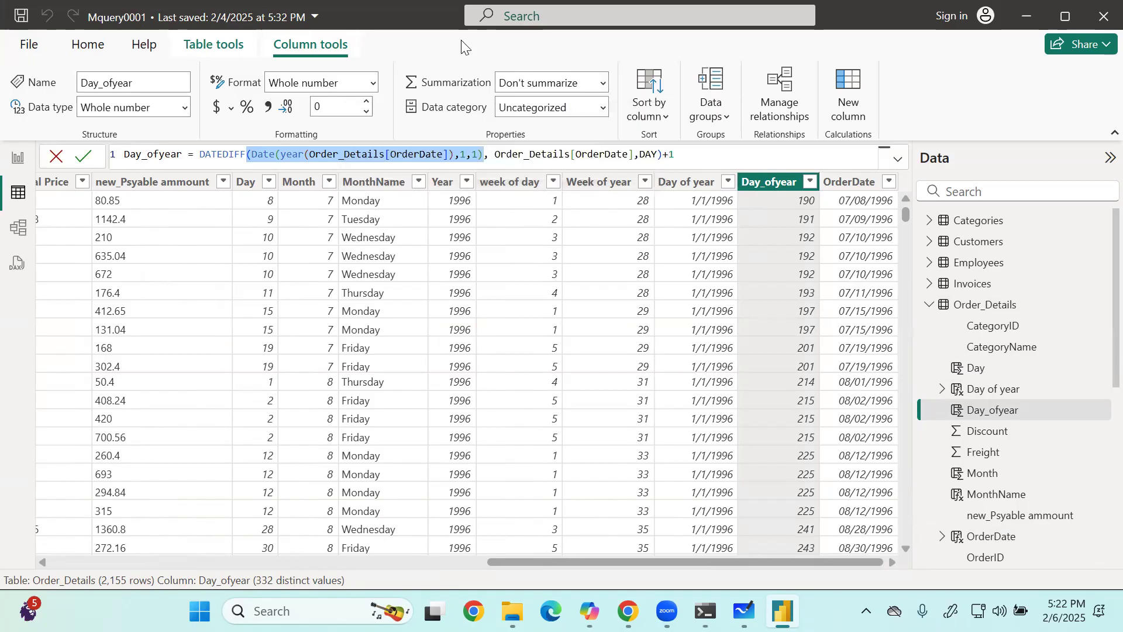
drag(495, 154, 633, 154)
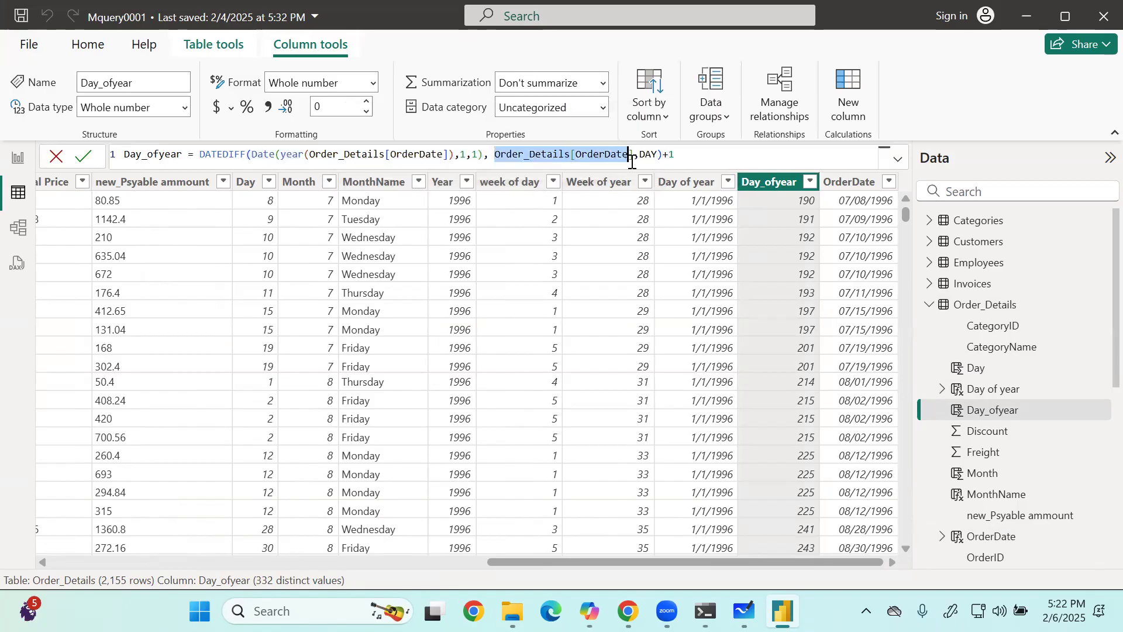
click(749, 154)
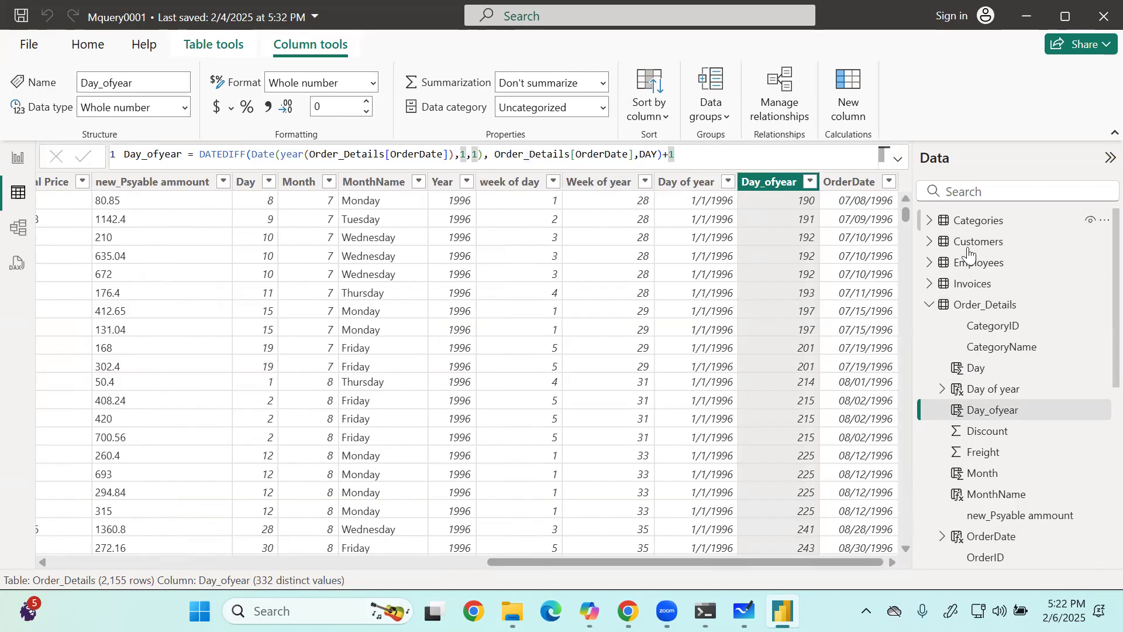
Return to the Employees table and review the Age formula's BirthDate and TODAY() arguments against the BirthDate column.
click(930, 305)
click(980, 262)
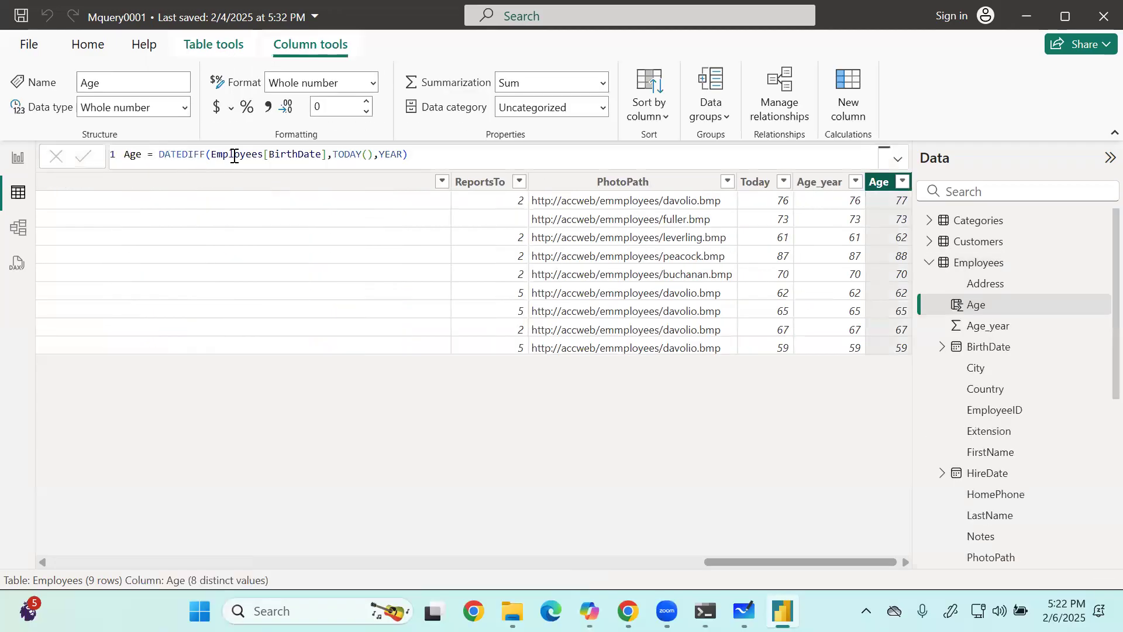
drag(229, 153, 321, 157)
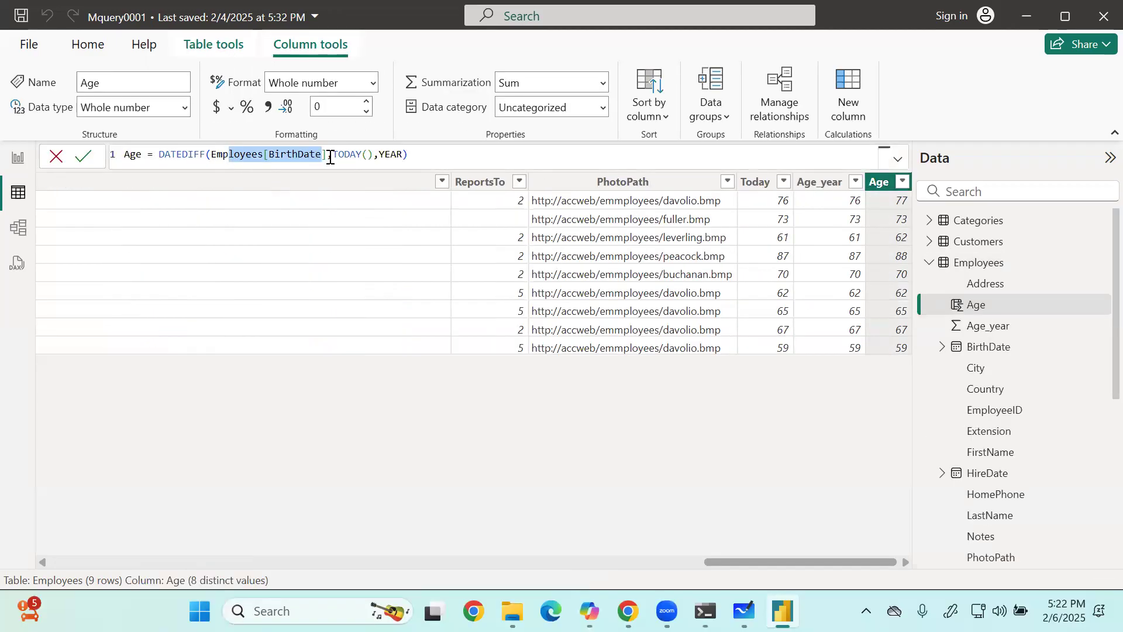
click(343, 155)
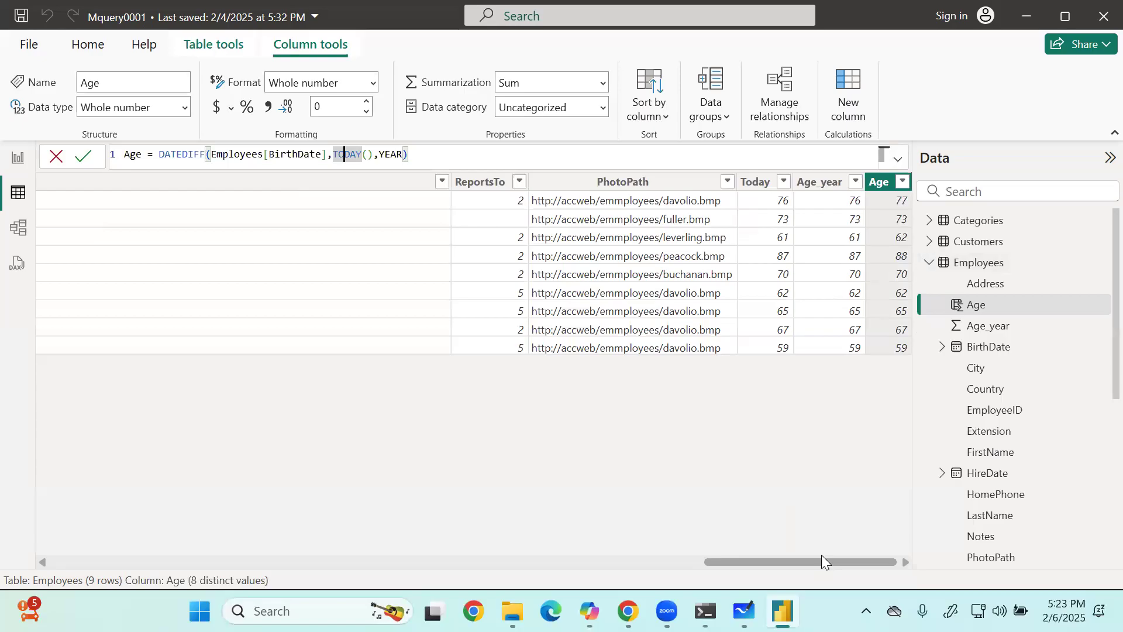
drag(821, 555, 101, 596)
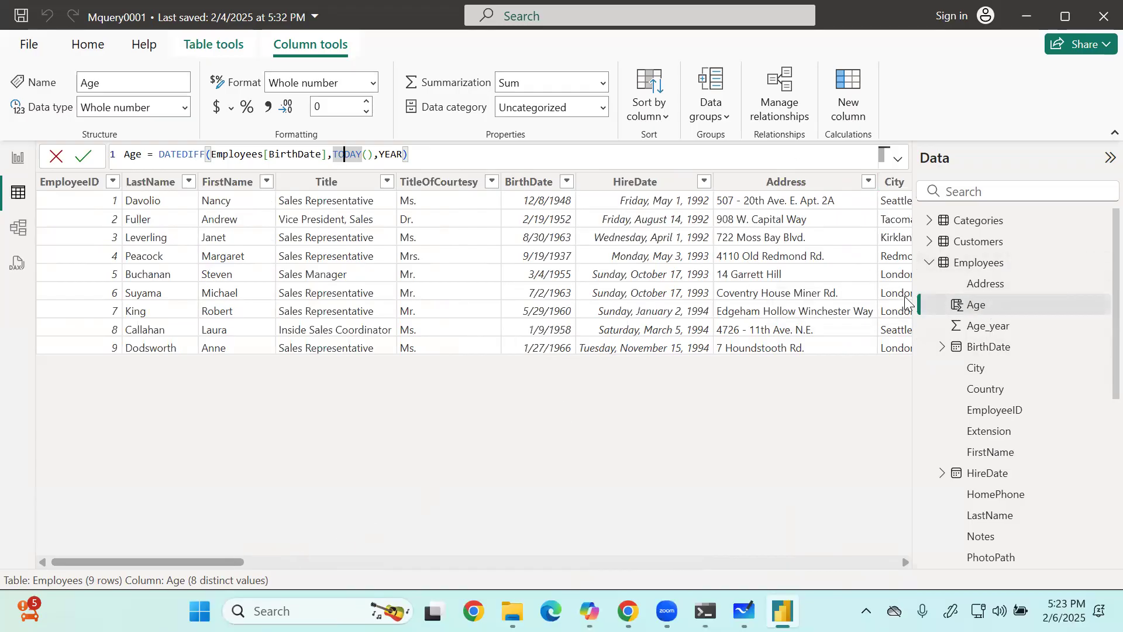
Show the Orders table's data and select its OrderDate column.
click(953, 268)
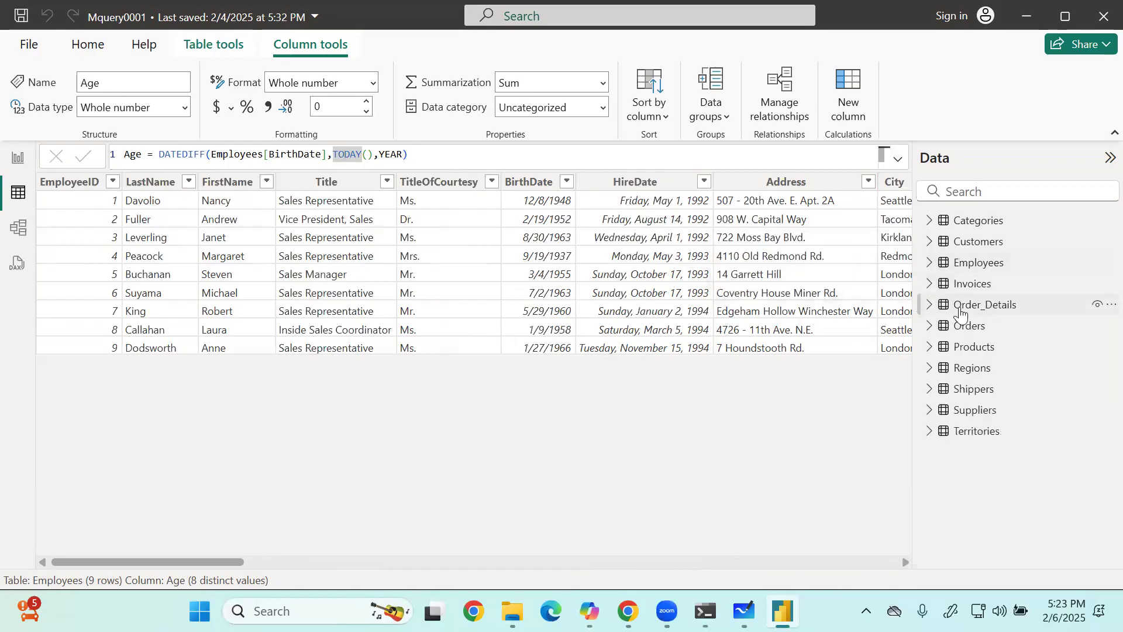
click(996, 329)
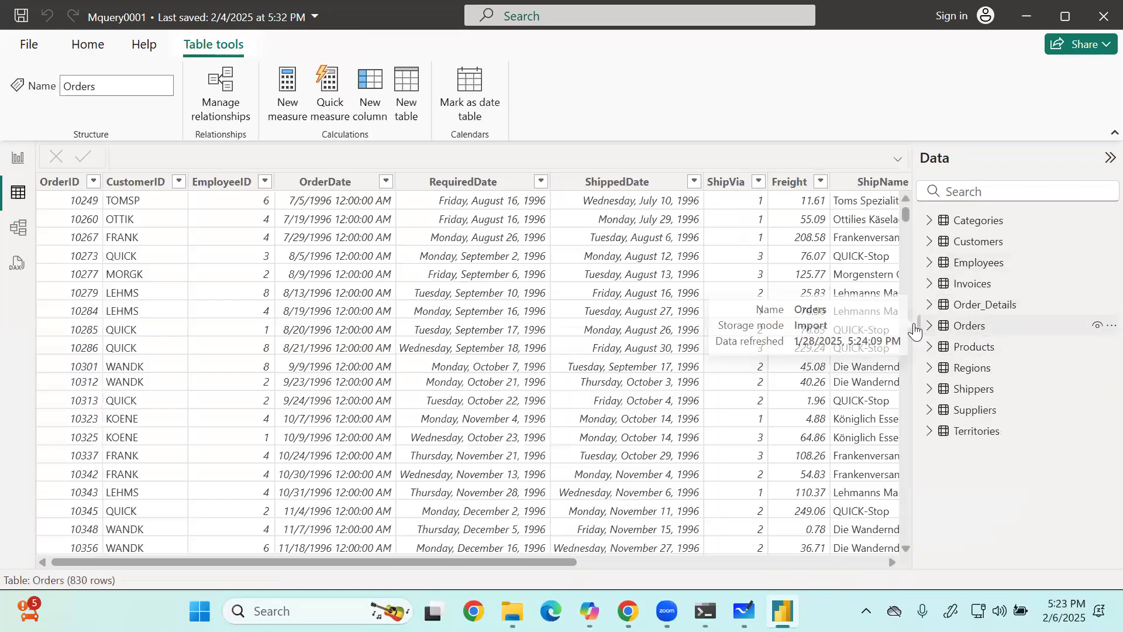
click(326, 186)
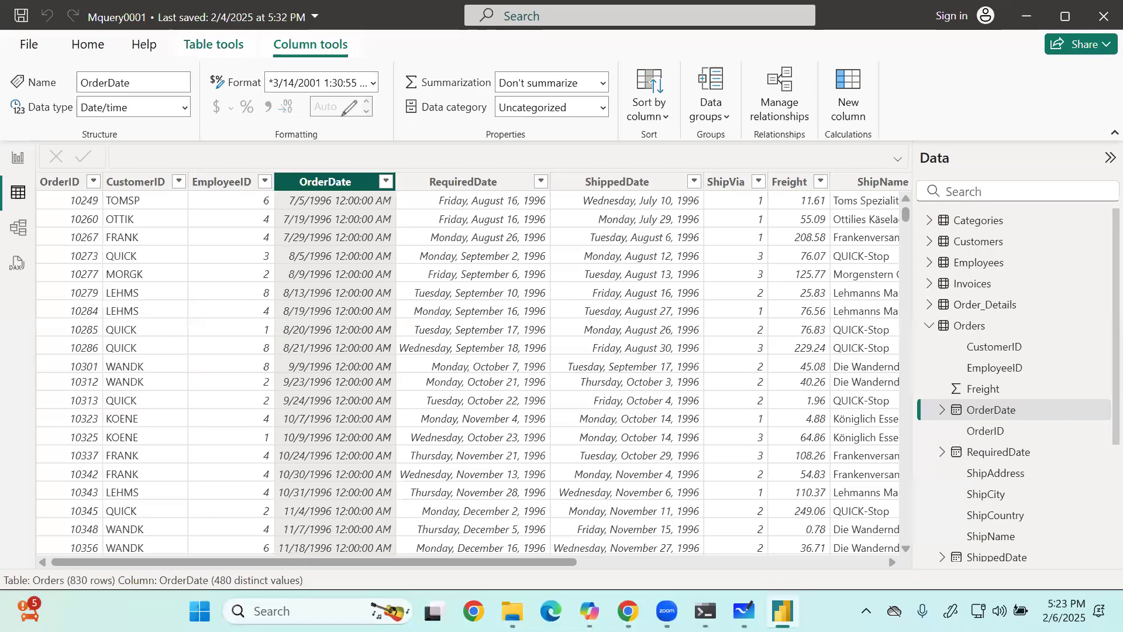
click(351, 91)
mouse_move(546, 148)
mouse_down()
mouse_move(602, 166)
mouse_move(624, 144)
mouse_move(614, 140)
mouse_up()
drag(679, 172, 679, 190)
mouse_move(724, 133)
mouse_down()
mouse_move(735, 153)
mouse_move(725, 159)
mouse_up()
mouse_move(725, 112)
mouse_down()
mouse_move(561, 109)
mouse_move(620, 203)
mouse_move(781, 120)
mouse_move(731, 109)
mouse_up()
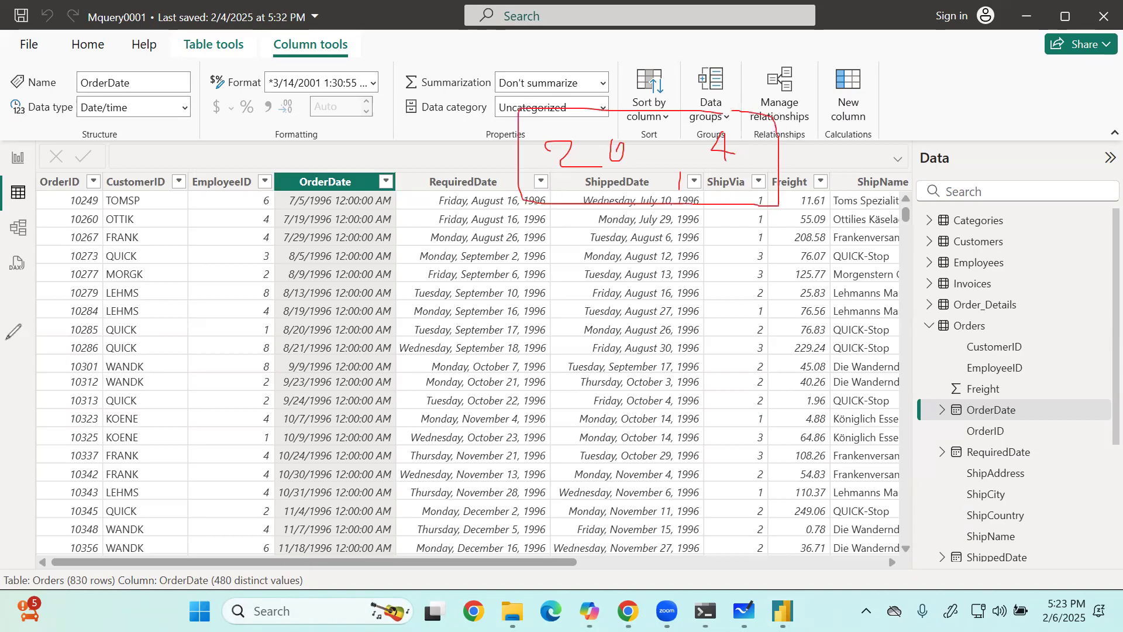
mouse_move(311, 193)
mouse_down()
mouse_move(346, 143)
mouse_move(416, 145)
mouse_up()
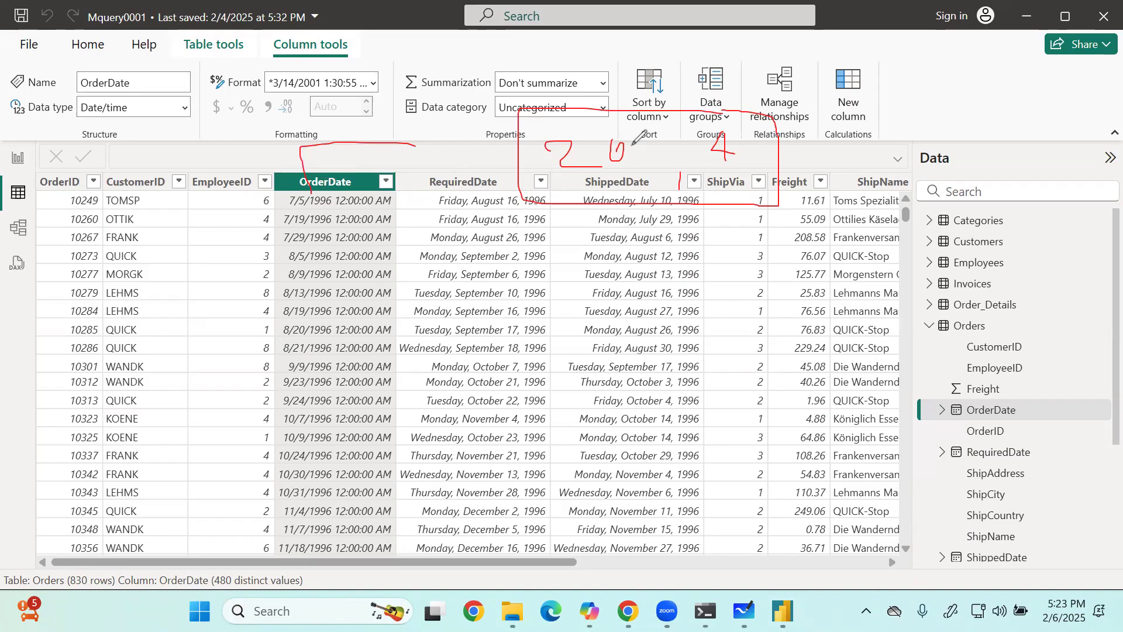
mouse_move(572, 73)
mouse_down()
mouse_move(580, 131)
mouse_move(611, 76)
mouse_move(649, 70)
mouse_move(673, 86)
mouse_up()
mouse_move(752, 82)
mouse_down()
mouse_move(740, 125)
mouse_move(787, 73)
mouse_move(936, 69)
mouse_move(932, 79)
mouse_up()
mouse_move(627, 51)
mouse_down()
mouse_move(670, 125)
mouse_move(956, 88)
mouse_move(600, 28)
mouse_up()
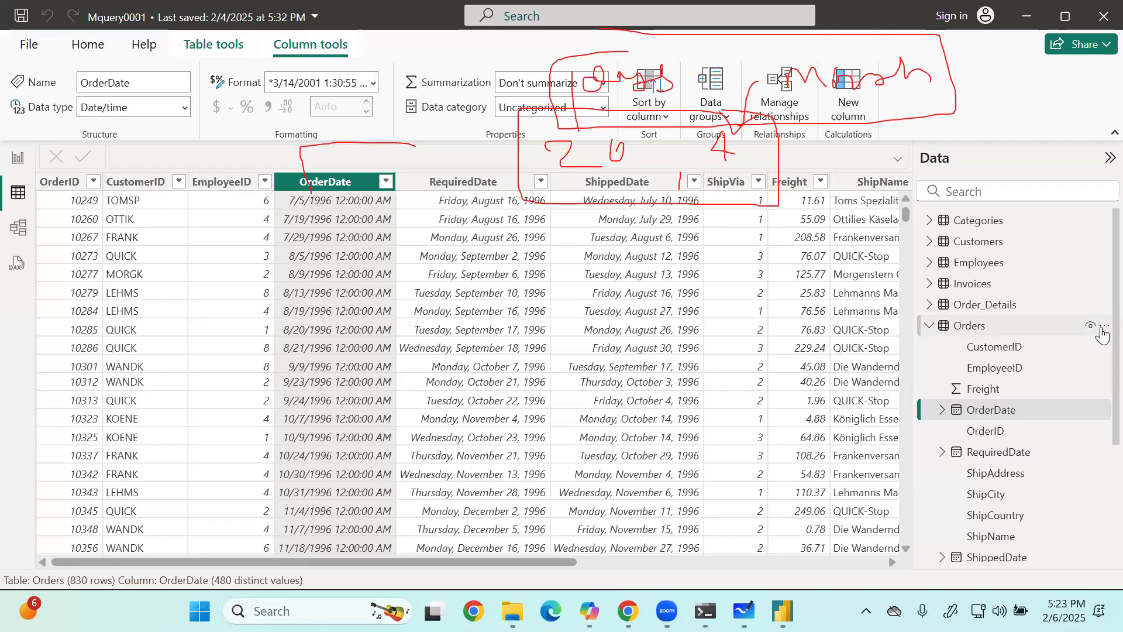
Add a calculated column to the Orders table named Next Date and begin its formula with the DATEADD function.
click(1099, 326)
click(1008, 33)
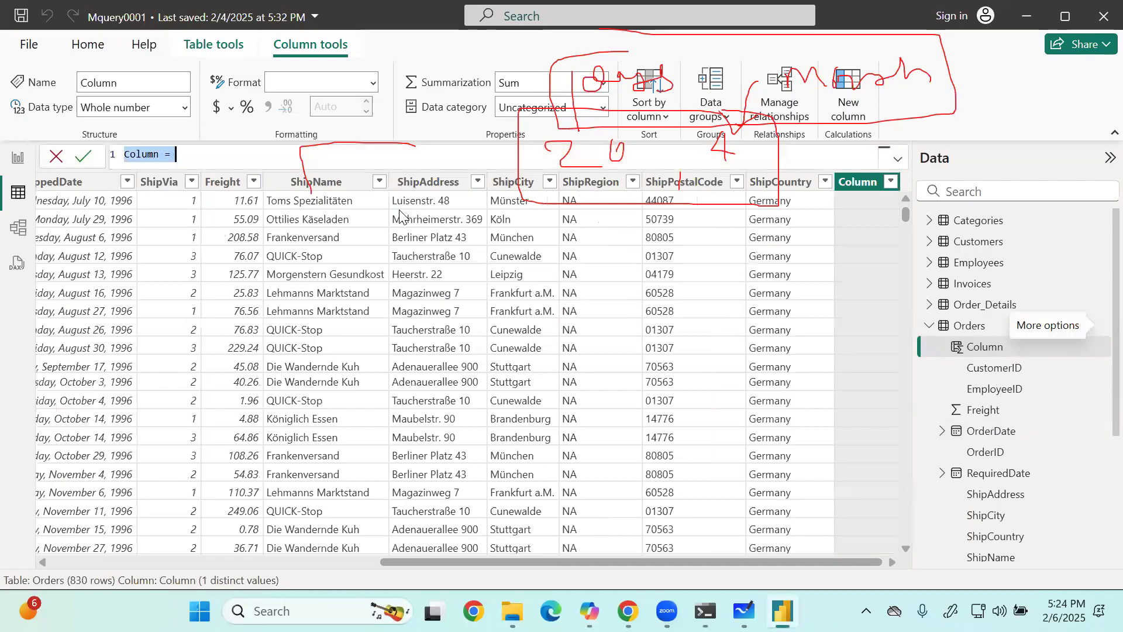
key(BackSpace)
text(Date)
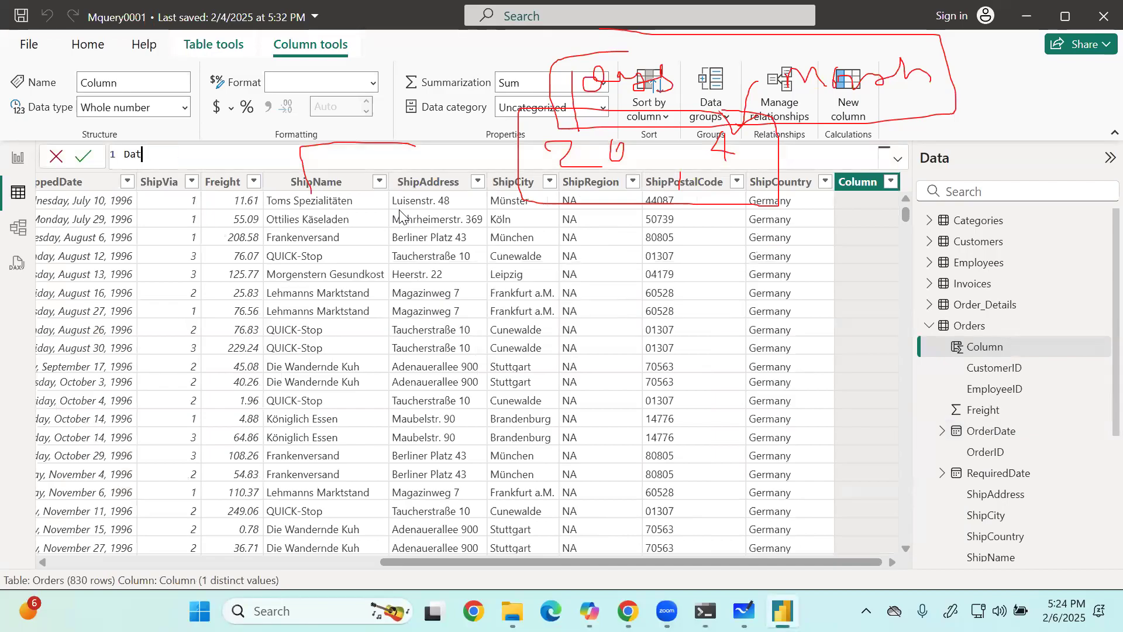
key(BackSpace)
key(BackSpace)
key(BackSpace)
key(BackSpace)
text(Next Date = )
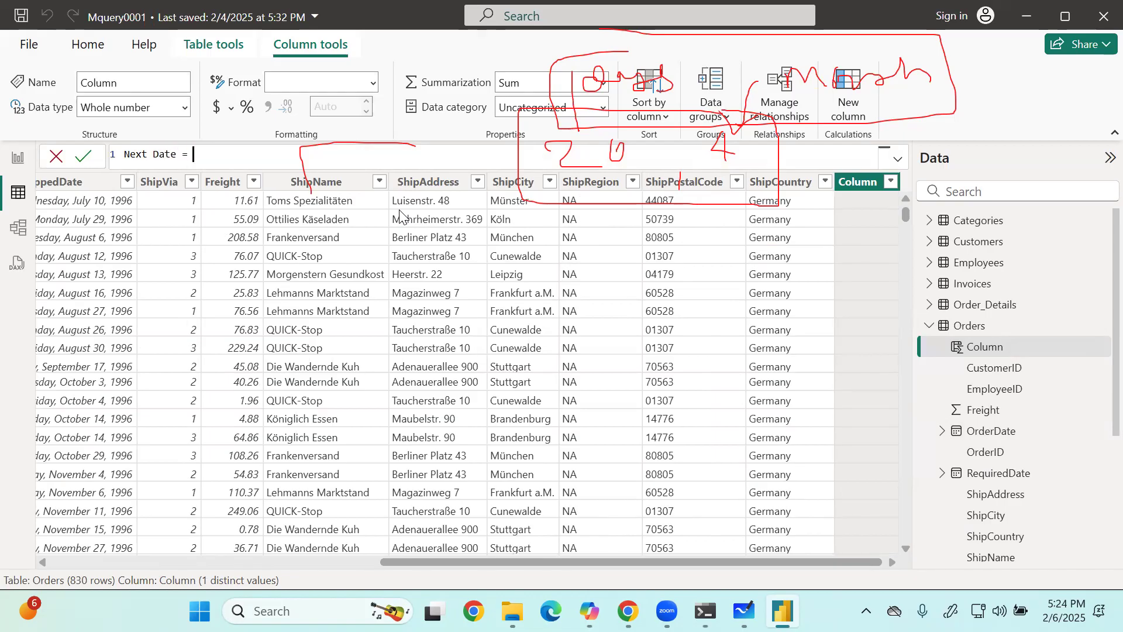
text(date)
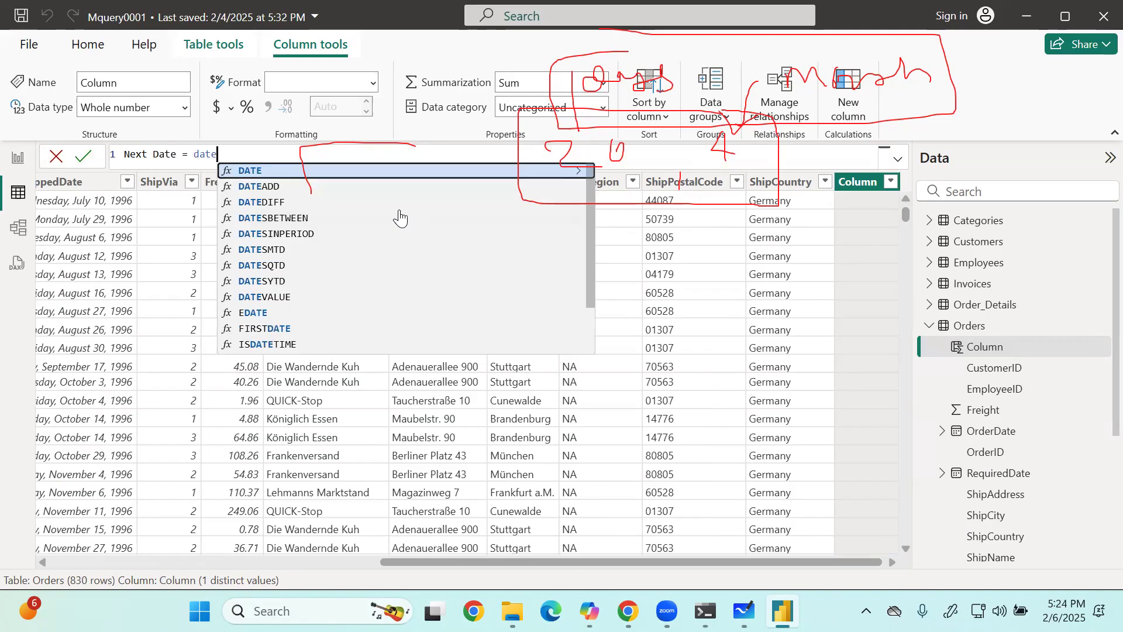
key(Tab)
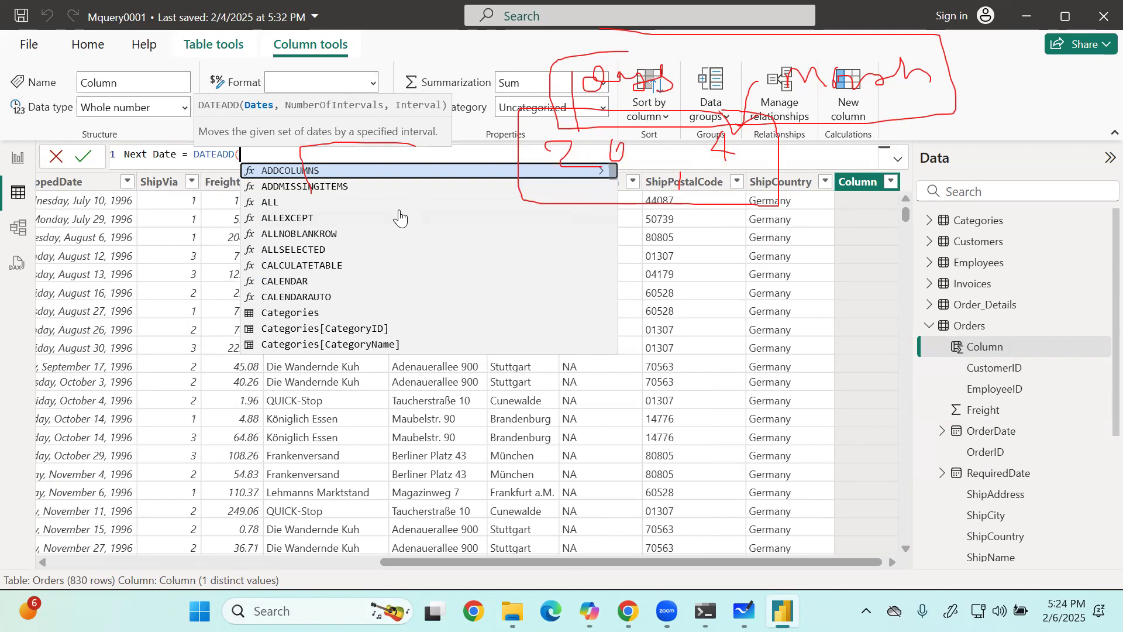
Complete the DATEADD formula with Orders[OrderDate] as the dates, 20 as the number of intervals and DAY as the interval, and commit it.
text(ord)
key(Down)
key(Down)
key(Down)
key(Down)
key(Tab)
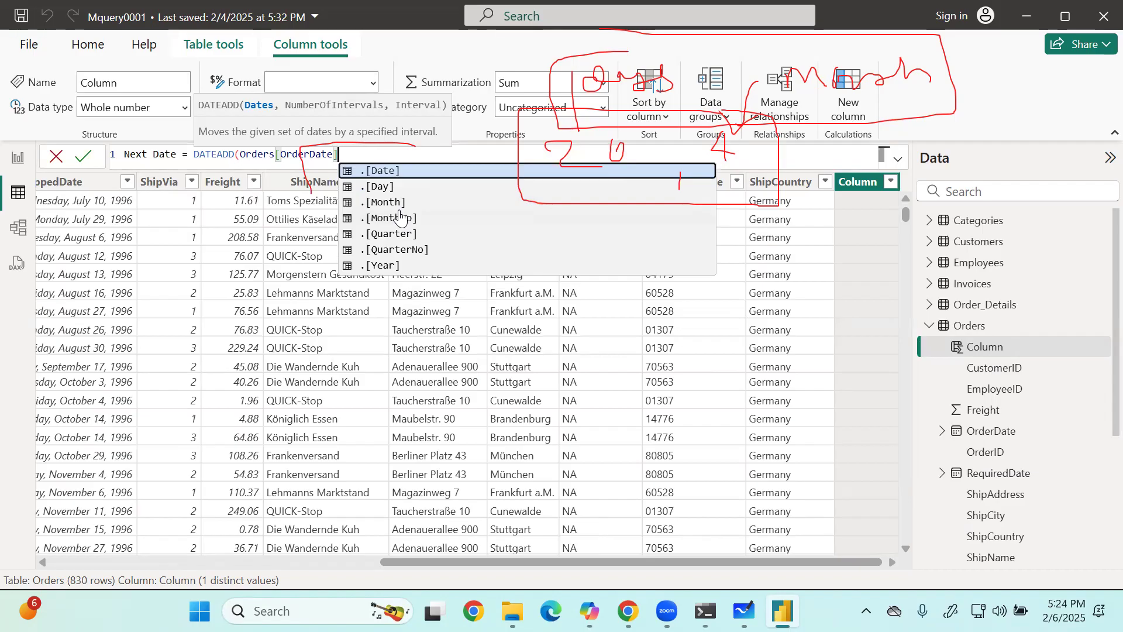
text(,)
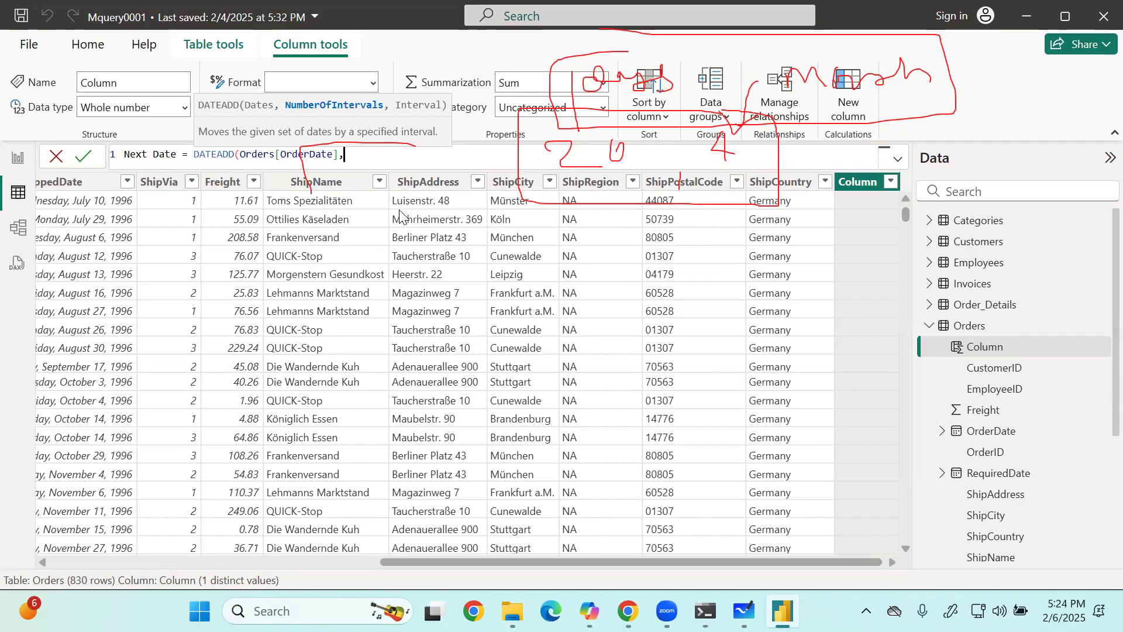
text(20,)
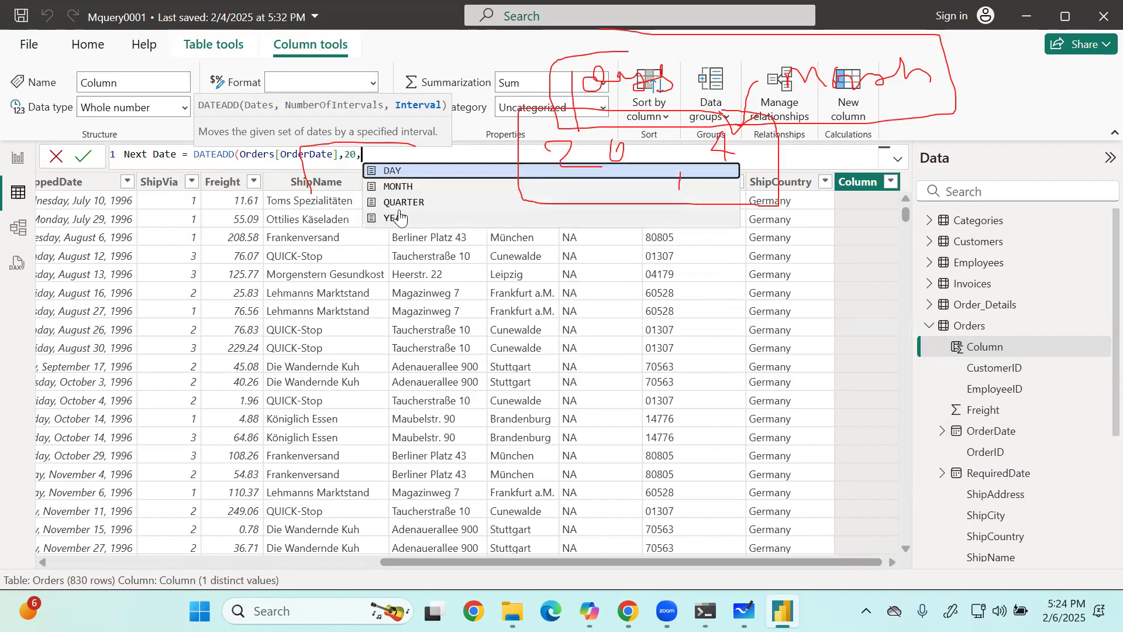
key(Tab)
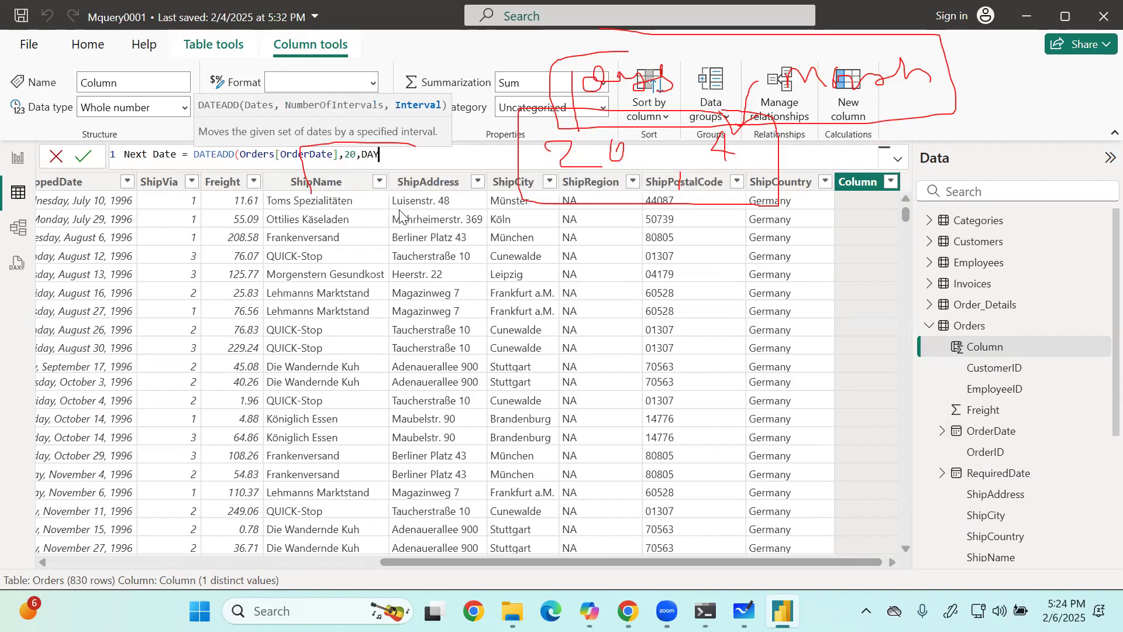
text())
key(Return)
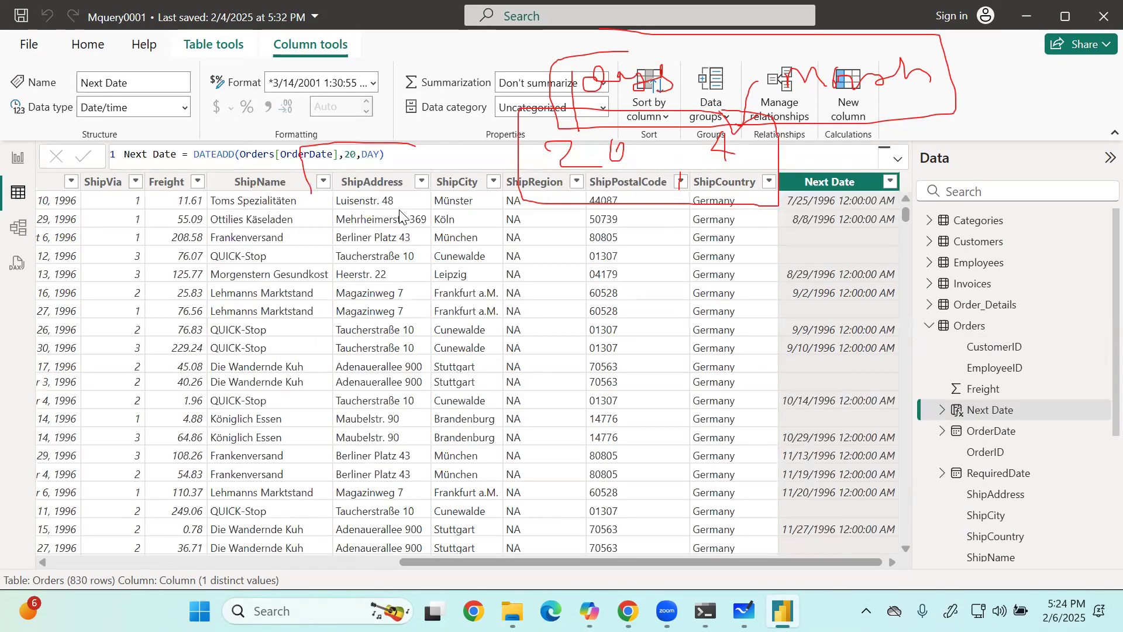
drag(535, 563, 419, 569)
drag(303, 581, 630, 586)
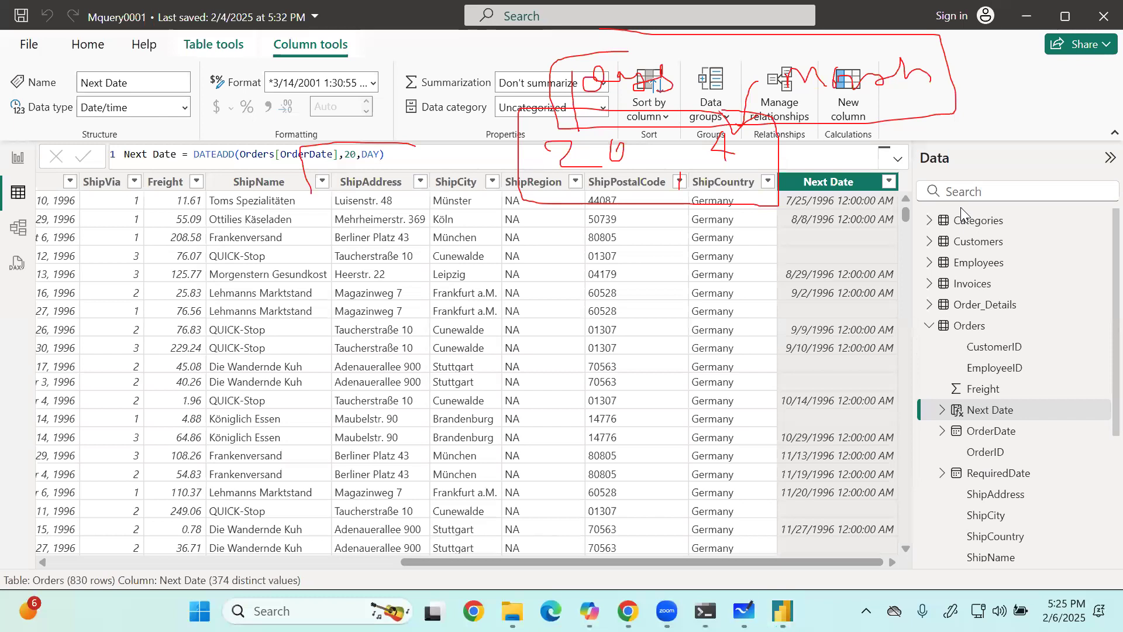
click(856, 250)
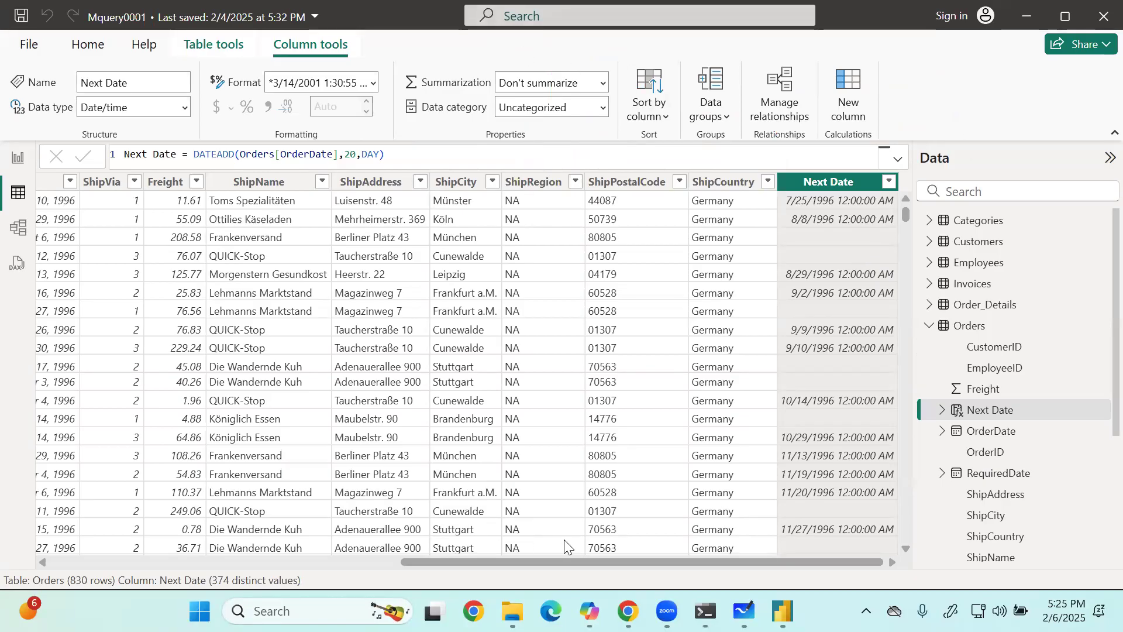
drag(843, 103, 842, 158)
drag(876, 107, 873, 133)
drag(913, 118, 971, 118)
drag(951, 103, 953, 133)
mouse_move(1006, 110)
mouse_down()
mouse_move(1005, 132)
mouse_move(1047, 139)
mouse_move(1042, 111)
mouse_up()
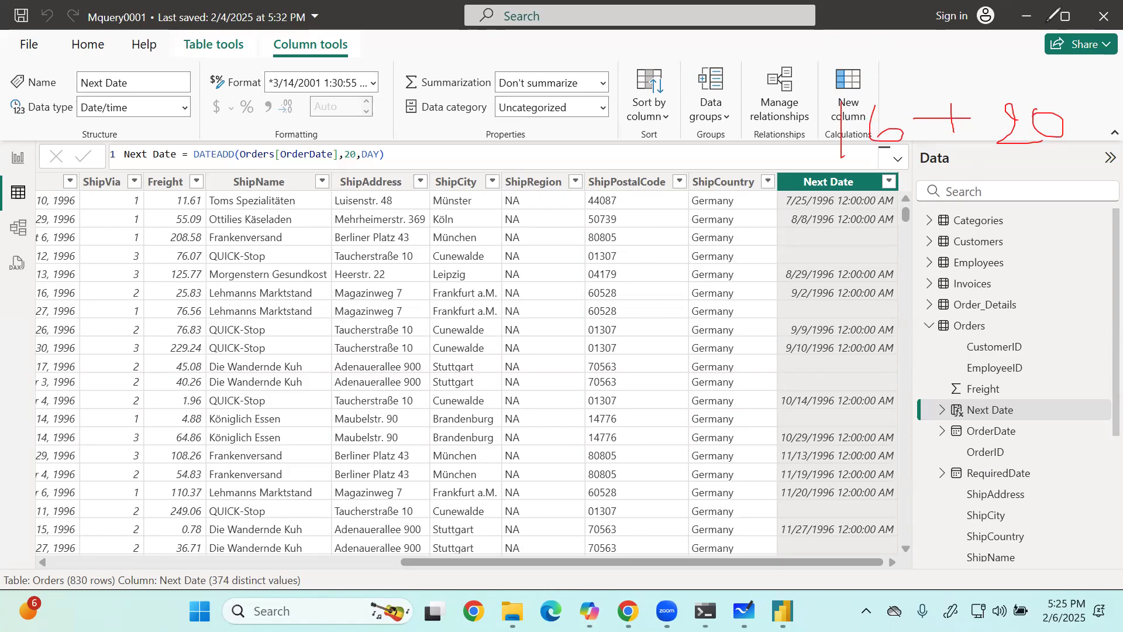
key(e)
key(Escape)
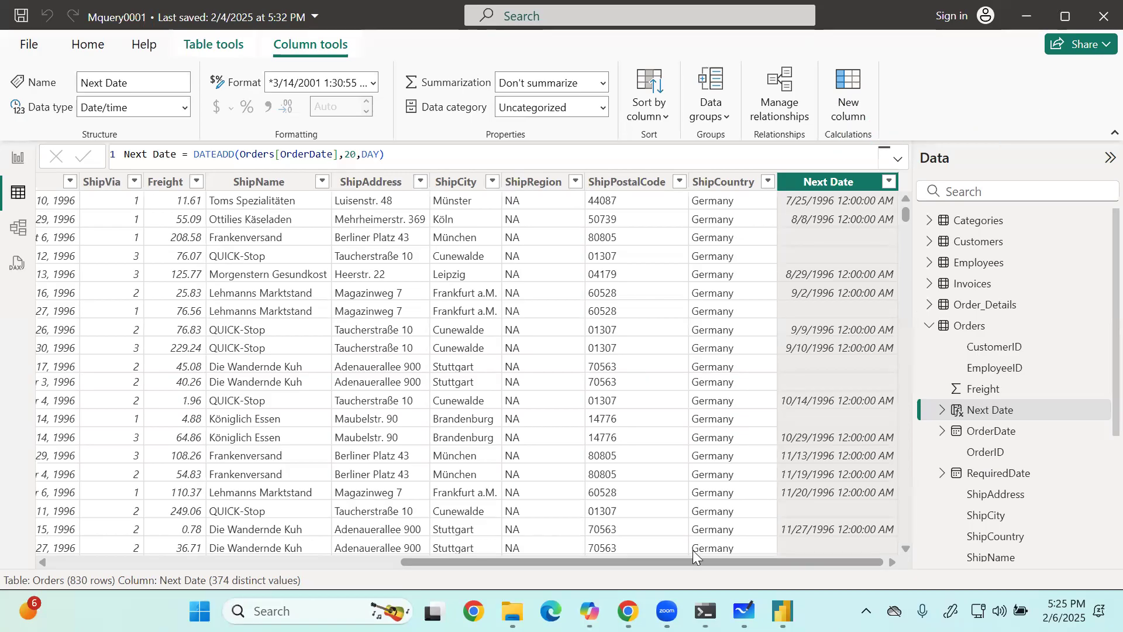
Set the display format of the Orders table's OrderDate column to mm/dd/yyyy.
click(290, 557)
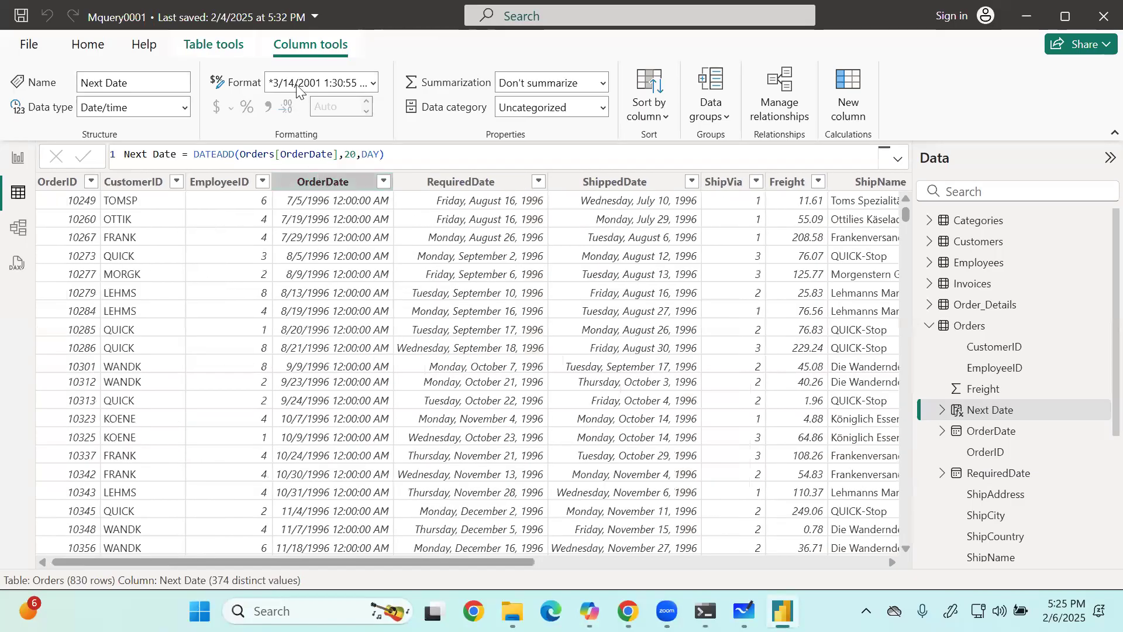
click(320, 182)
click(370, 83)
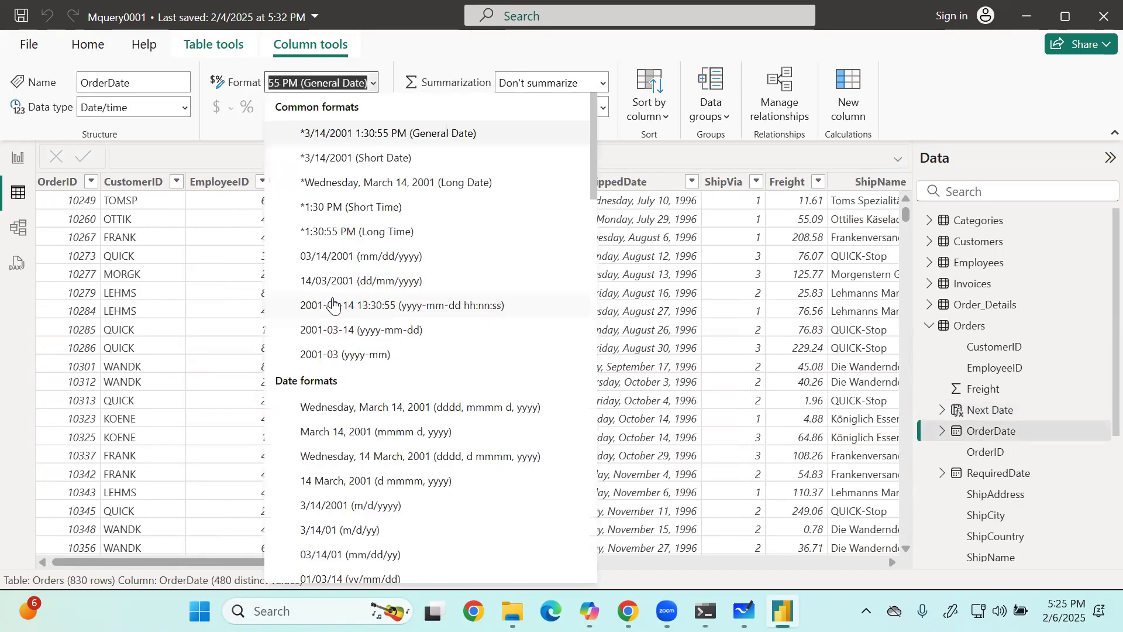
click(344, 261)
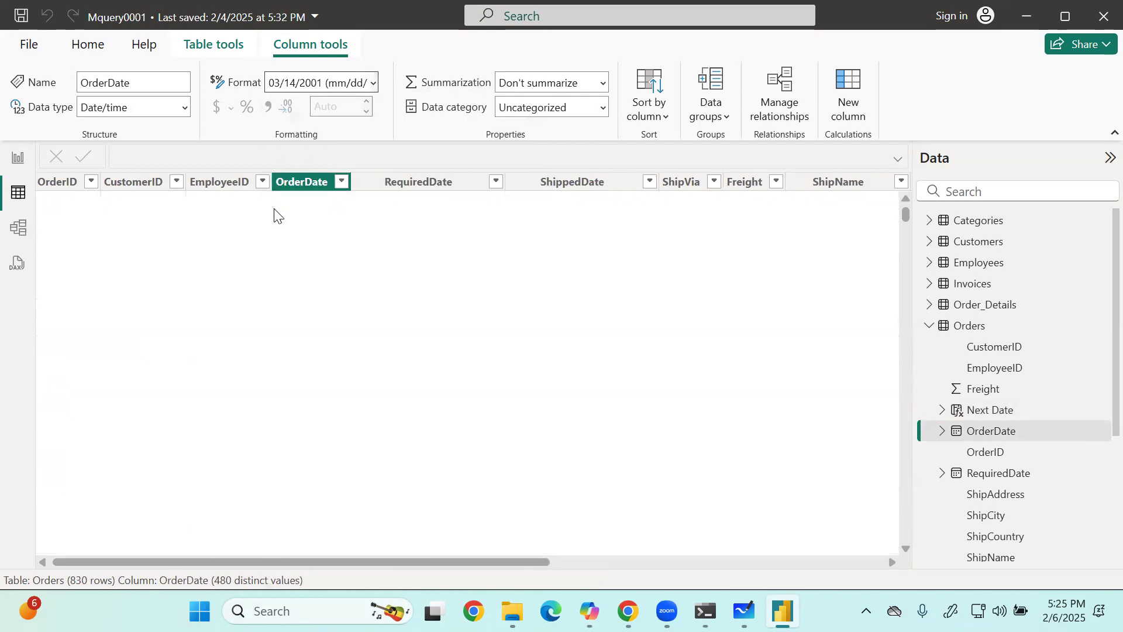
click(311, 222)
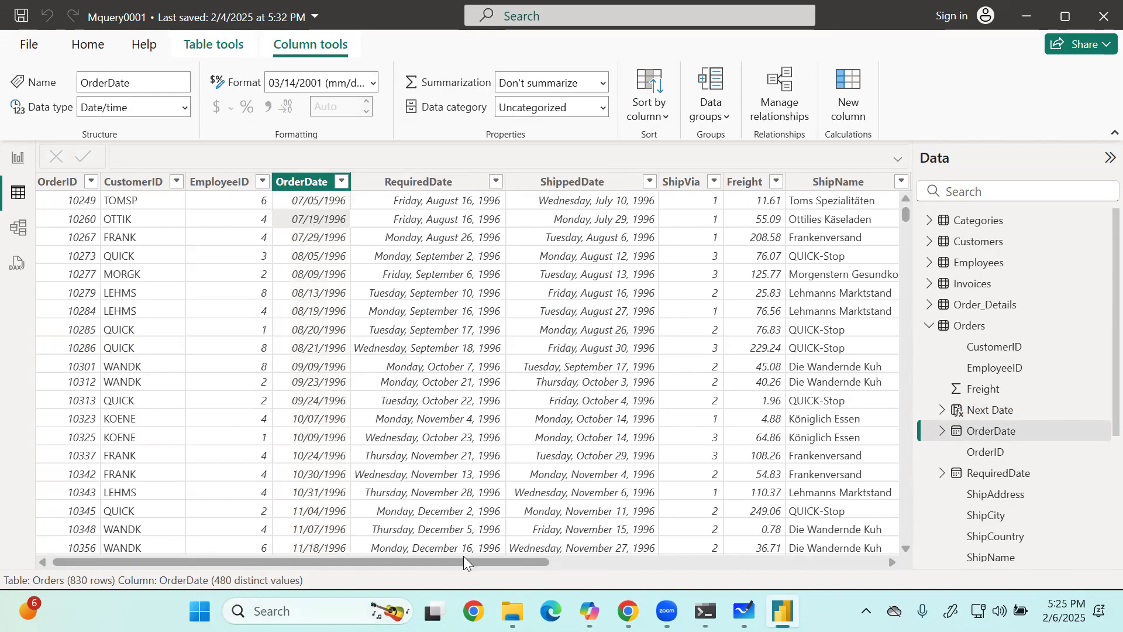
Compare the second row's Next Date value with its OrderDate value in the Orders table.
drag(462, 561, 857, 559)
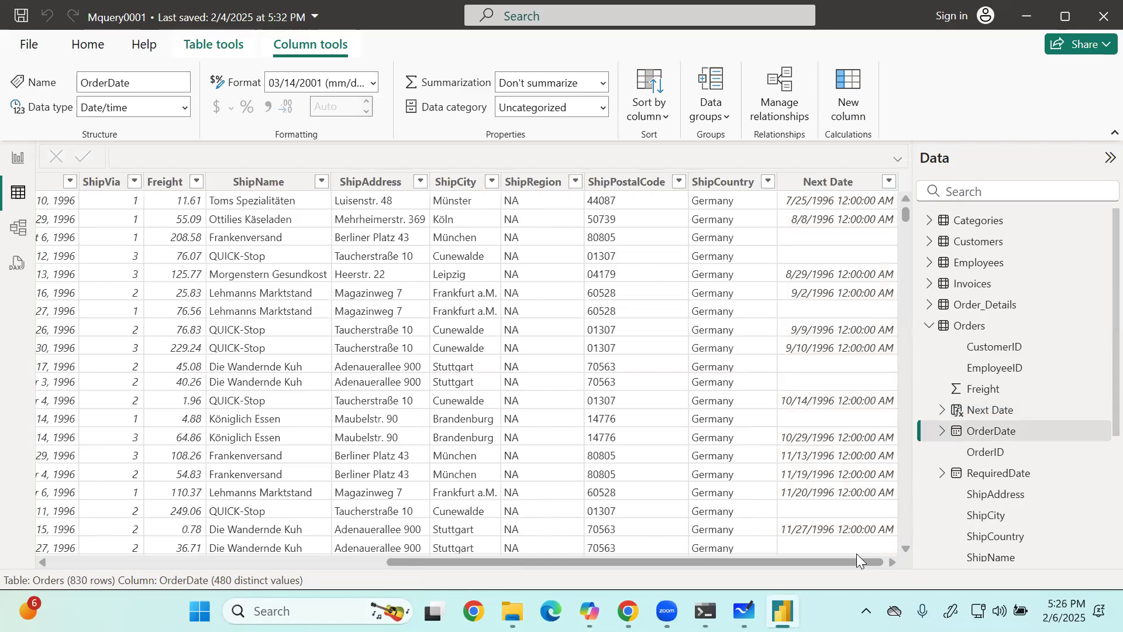
click(826, 225)
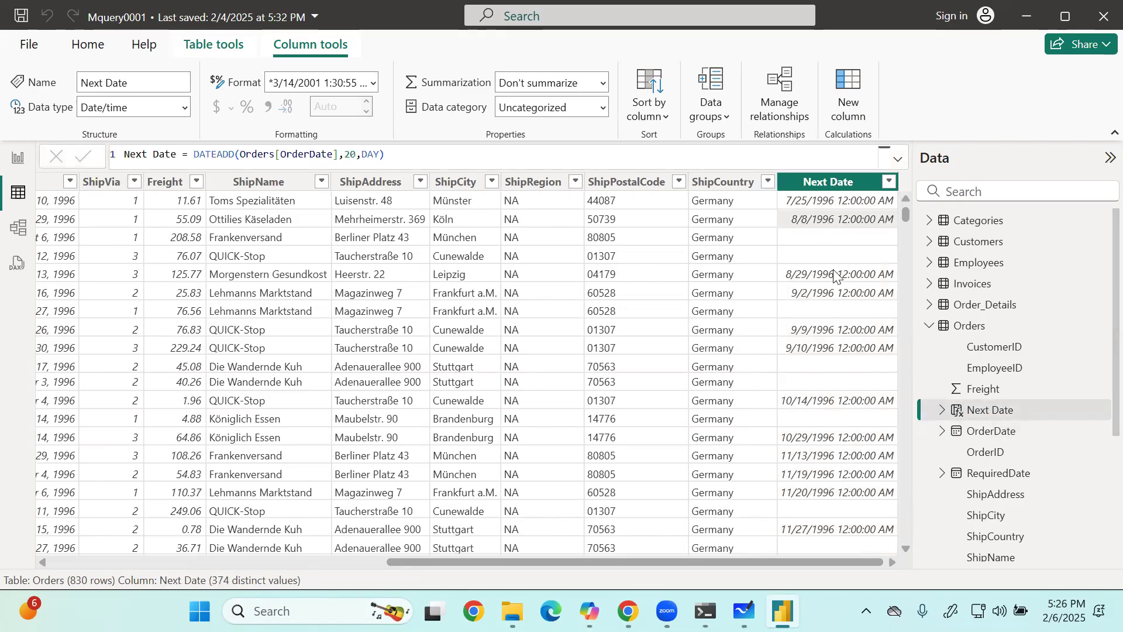
key(Left)
key(Left)
key(Left)
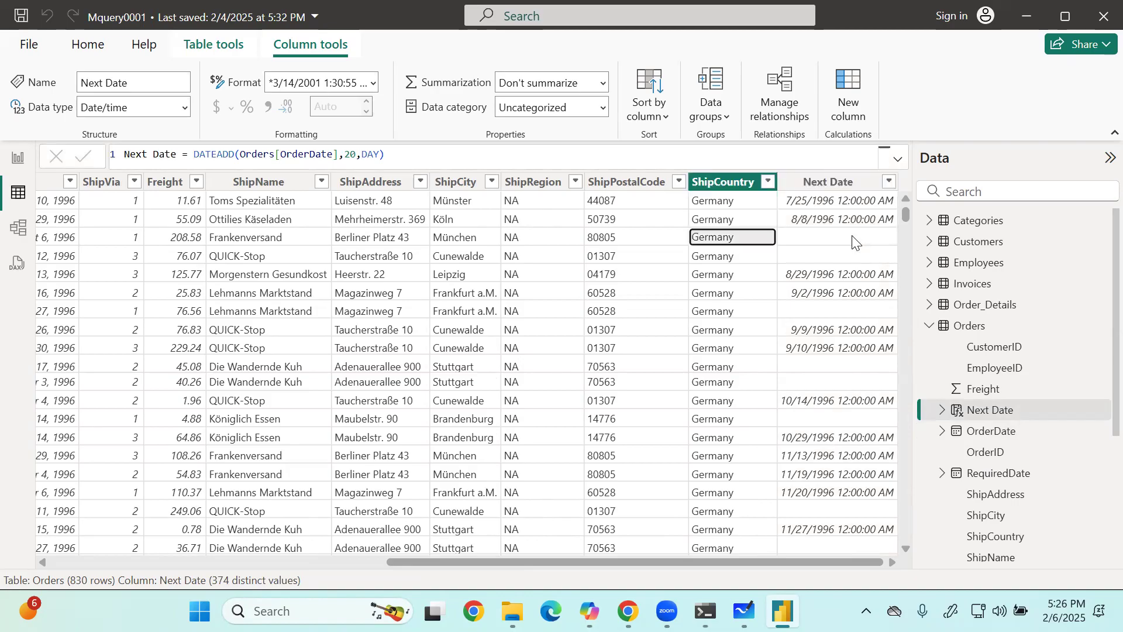
key(Left)
key(Left)
key(Left)
key(Left)
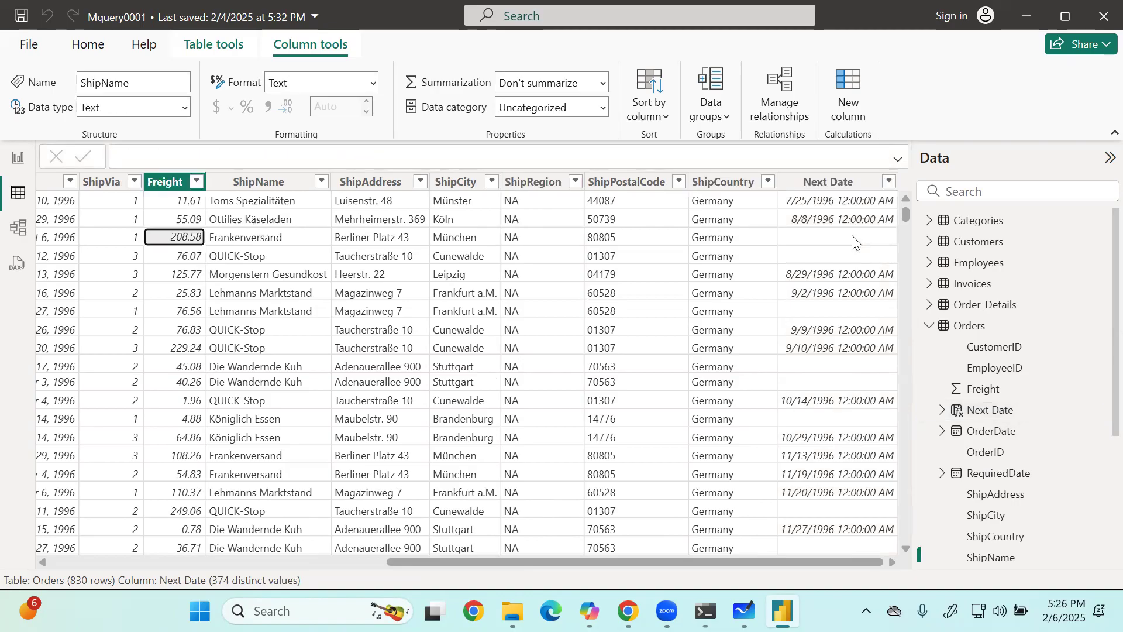
key(Left)
key(Left)
key(Left)
key(Left)
key(Left)
key(Left)
key(Left)
key(Left)
key(Left)
key(Left)
key(Left)
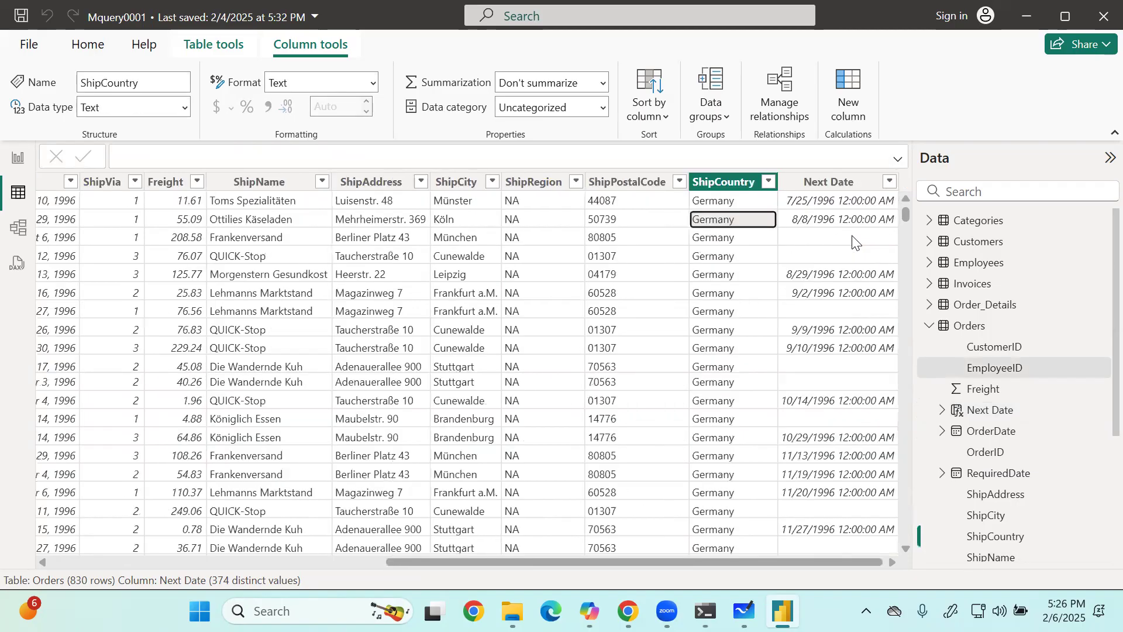
key(Left)
key(Left)
key(Left)
key(Left)
key(Left)
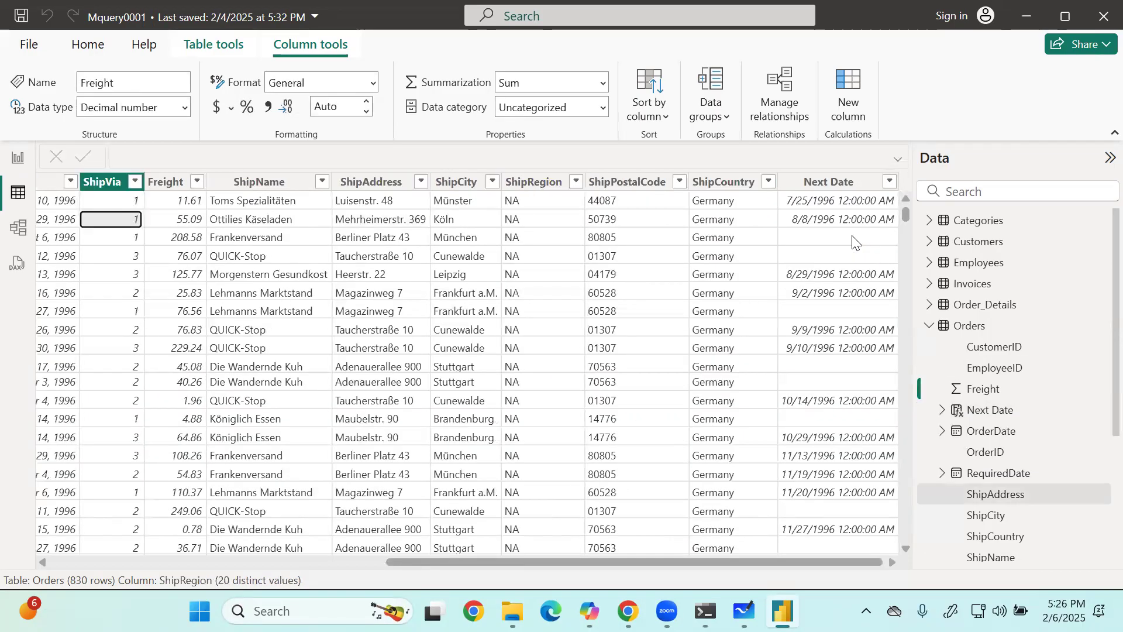
key(Left)
key(Left)
key(Left)
key(Left)
key(Left)
key(Left)
key(Right)
key(Right)
key(Right)
key(Right)
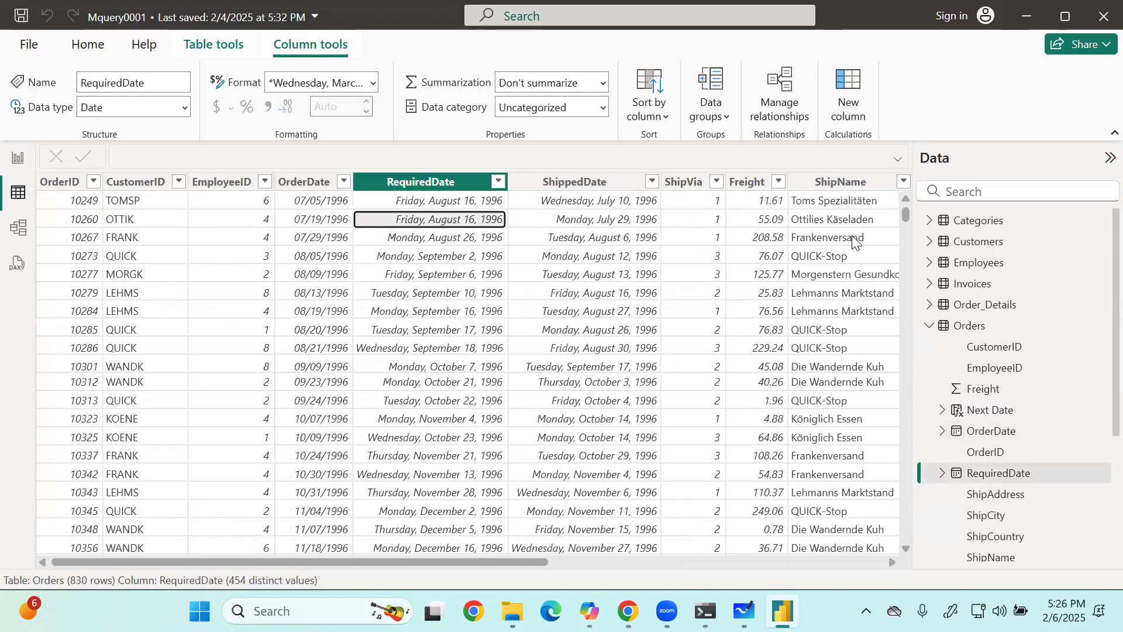
key(Left)
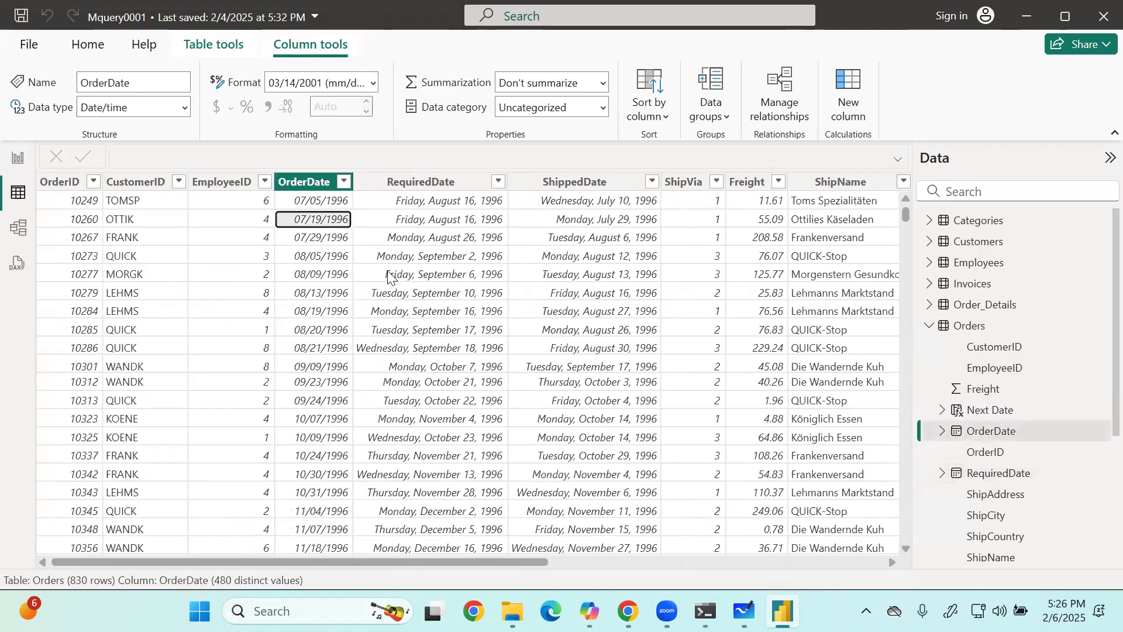
Check the third row's OrderDate value against its Next Date cell in the Orders table.
click(319, 237)
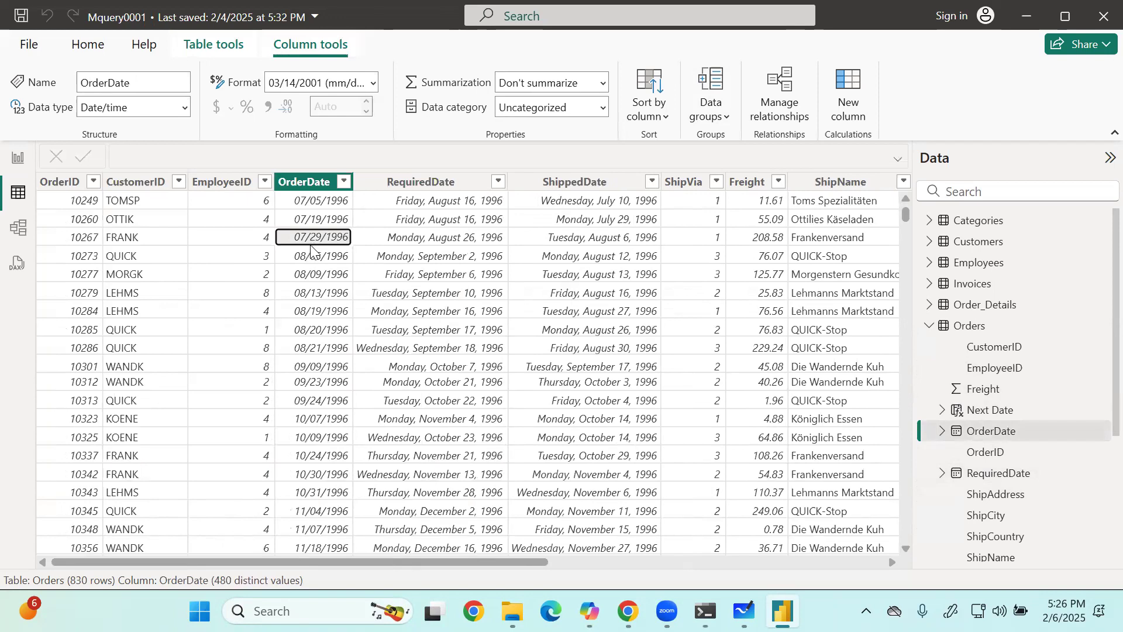
drag(391, 562, 830, 560)
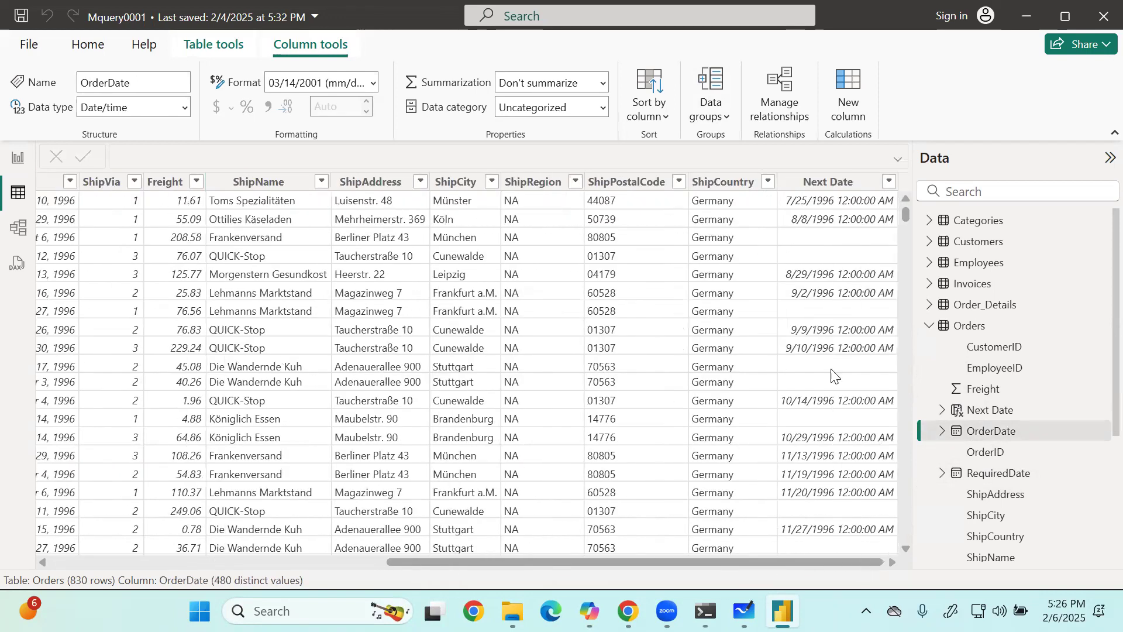
click(821, 235)
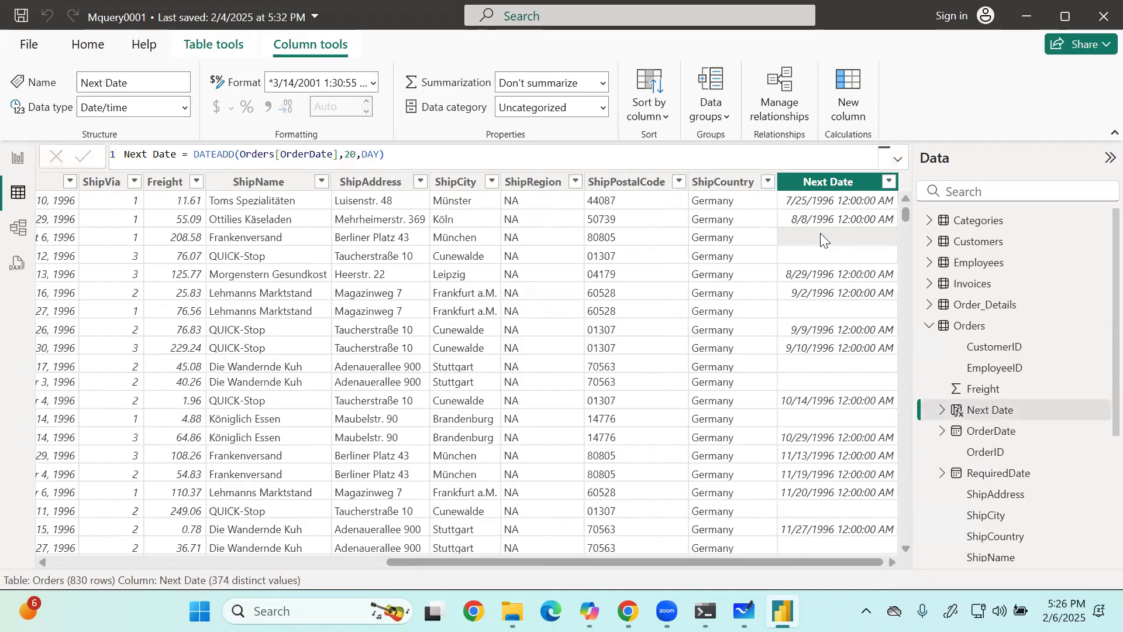
Strip the number of intervals and the interval from the Next Date column's DATEADD formula, keeping Orders[OrderDate] as the dates.
click(837, 185)
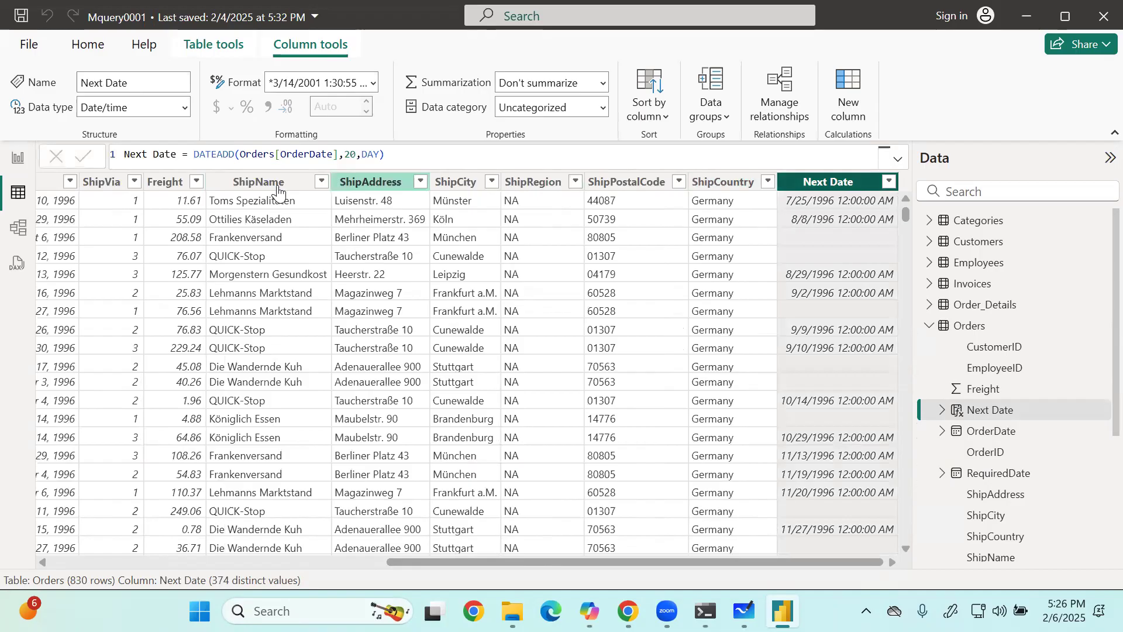
drag(386, 154, 193, 155)
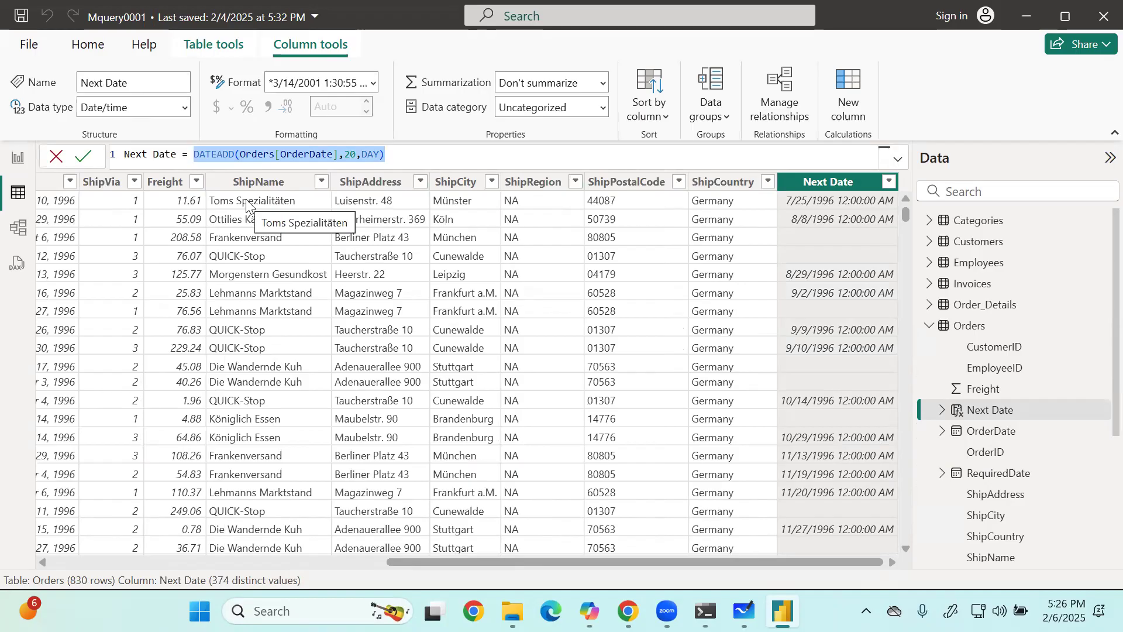
key(End)
key(BackSpace)
key(BackSpace)
key(BackSpace)
key(BackSpace)
key(BackSpace)
key(BackSpace)
key(BackSpace)
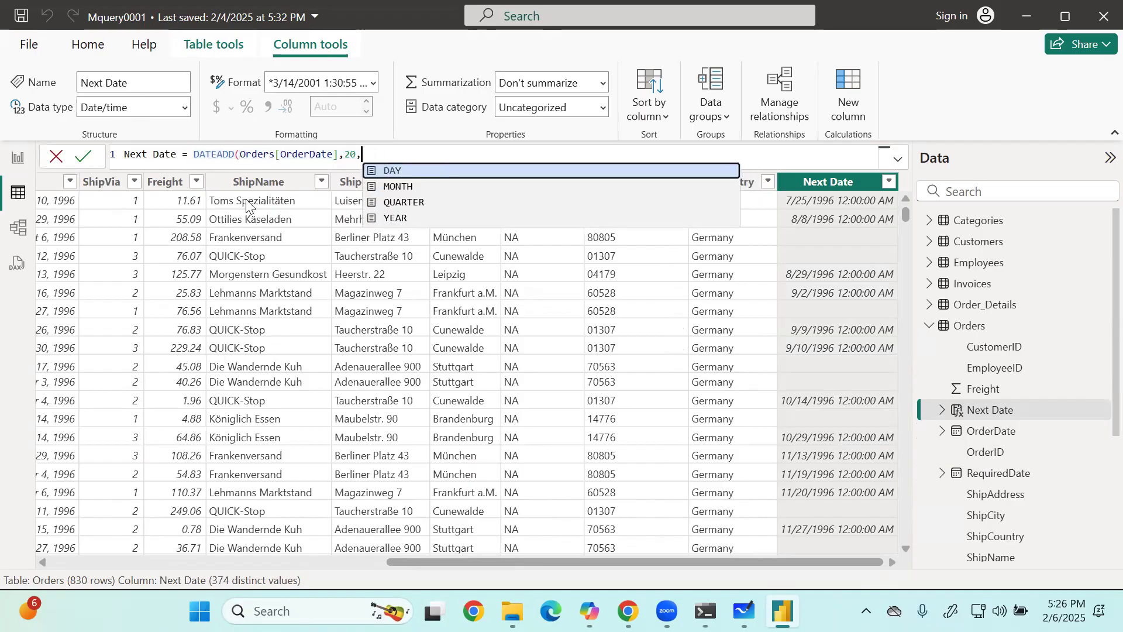
key(BackSpace)
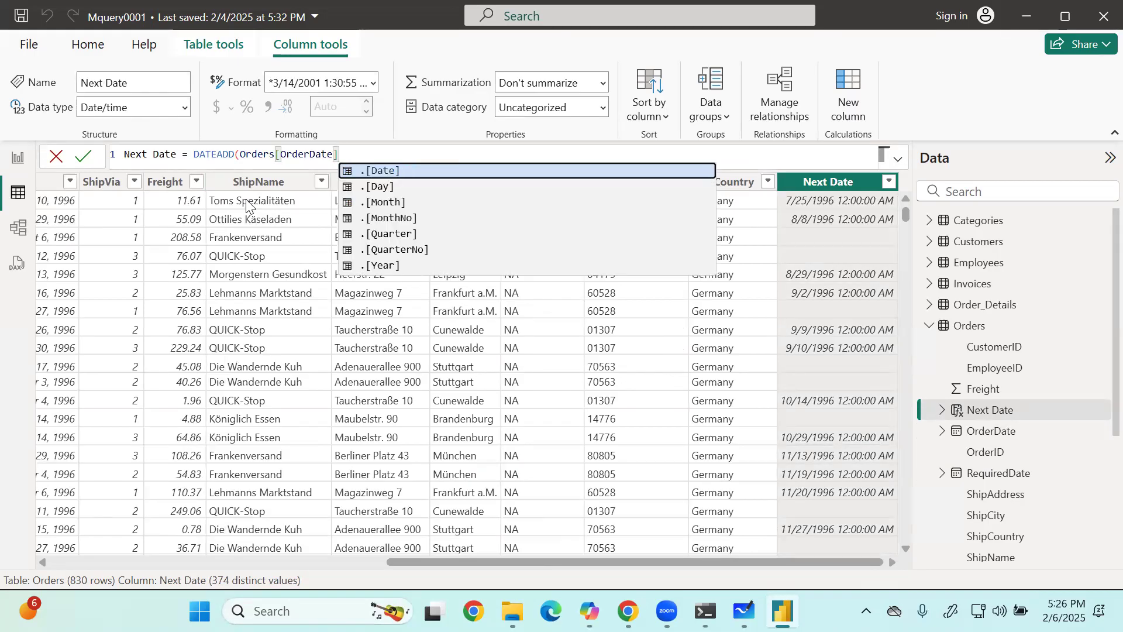
text(,)
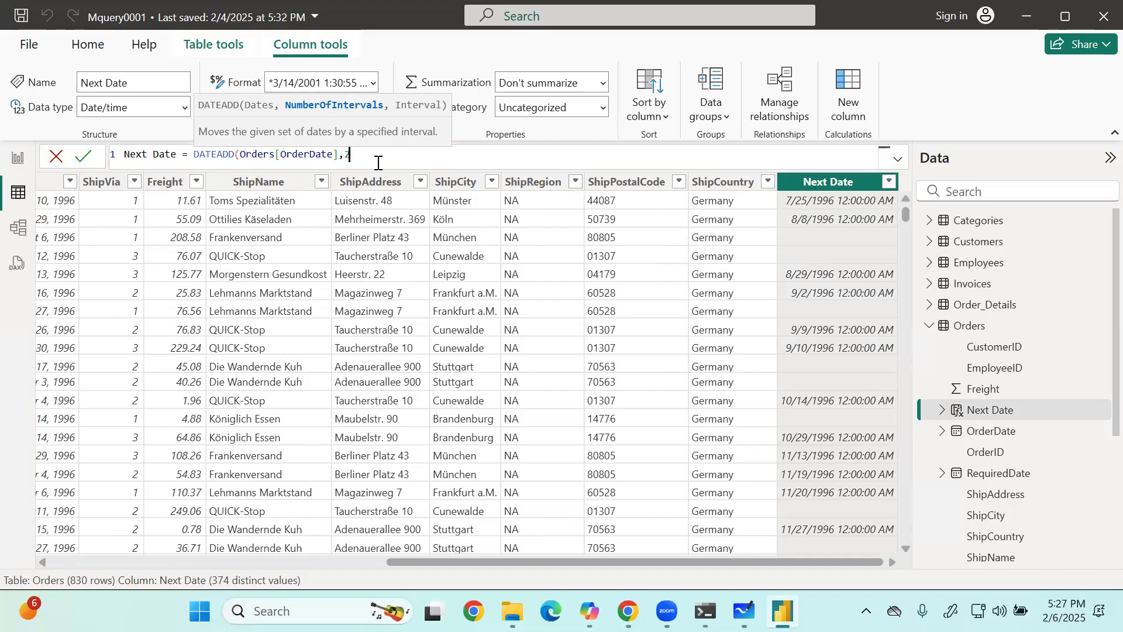
Enter DAY(20) as the number of intervals in the DATEADD formula and try committing it without an interval.
text(day)
key(Tab)
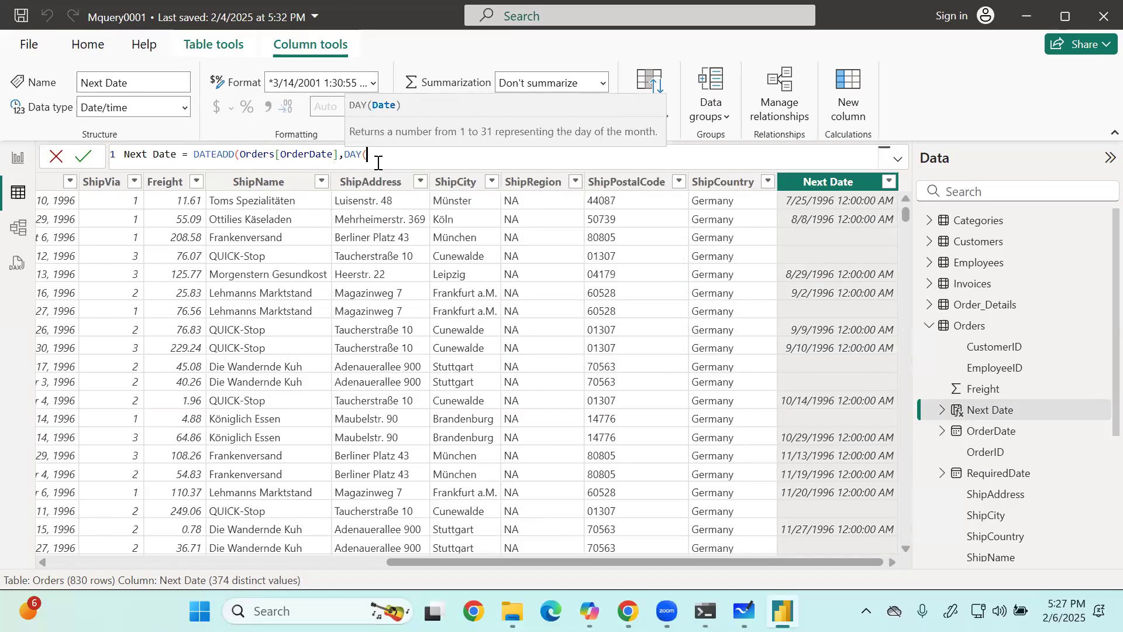
text(20))
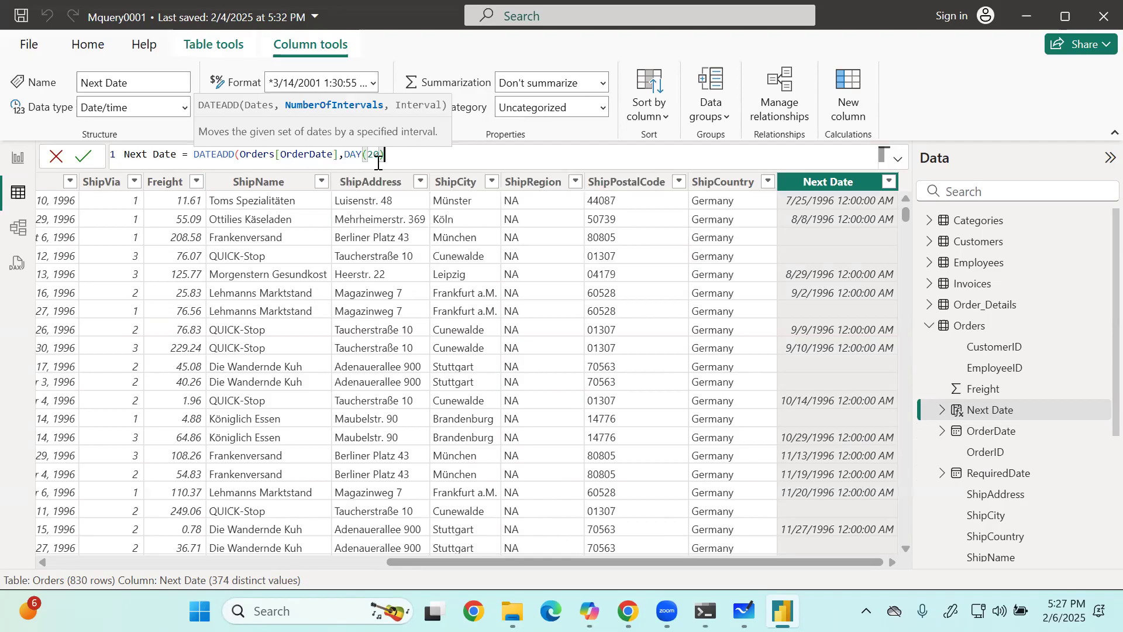
text(,)
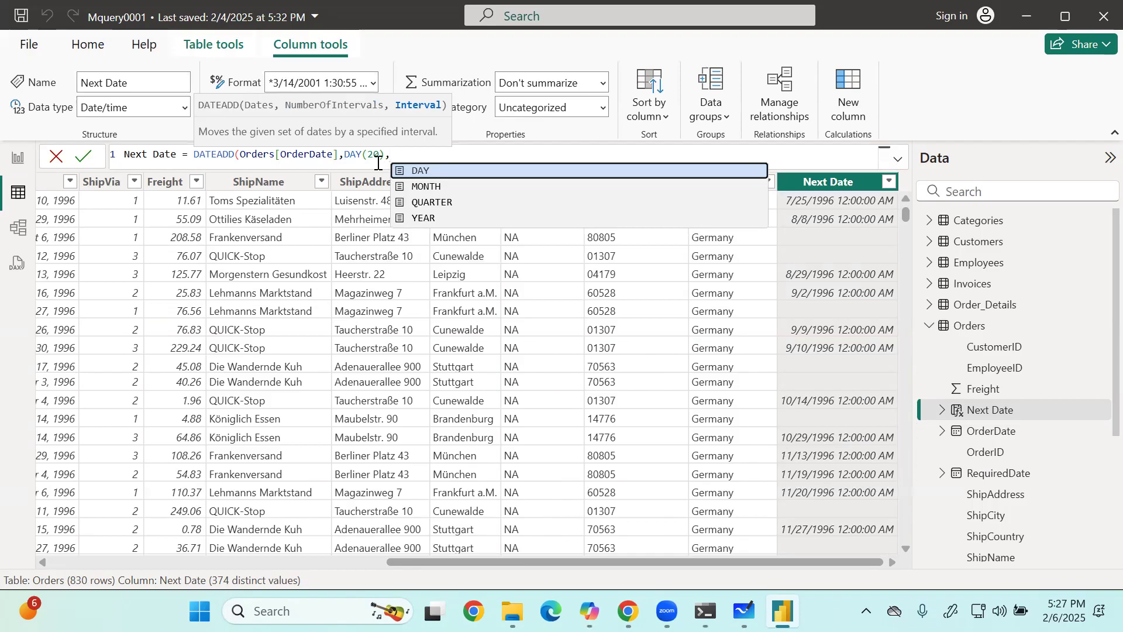
key(Down)
key(Up)
key(Up)
key(BackSpace)
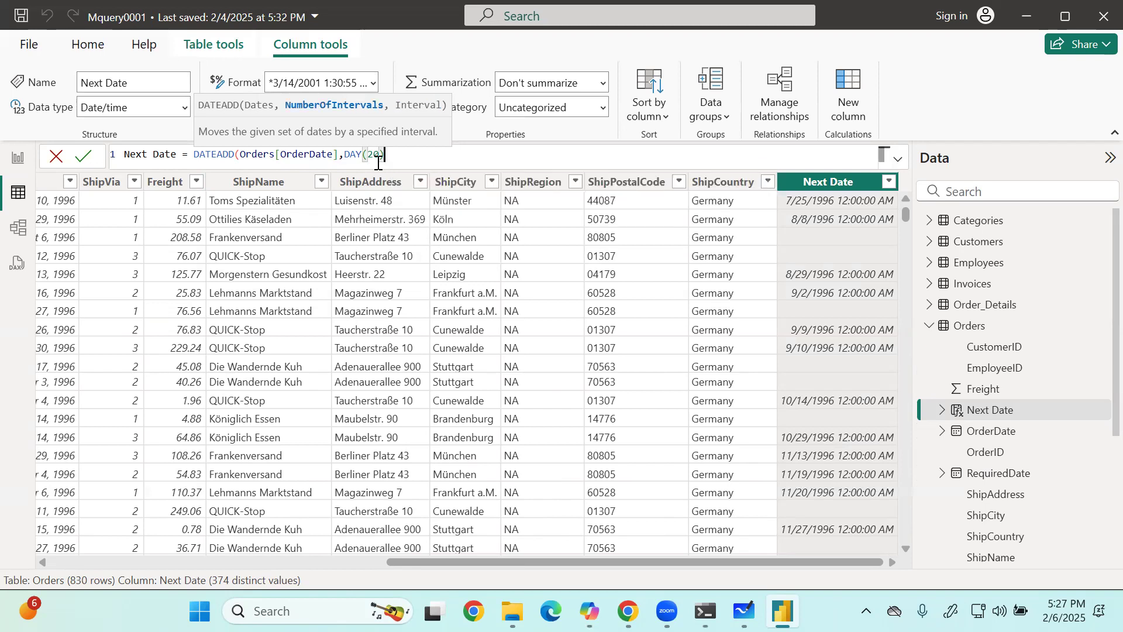
text())
key(Return)
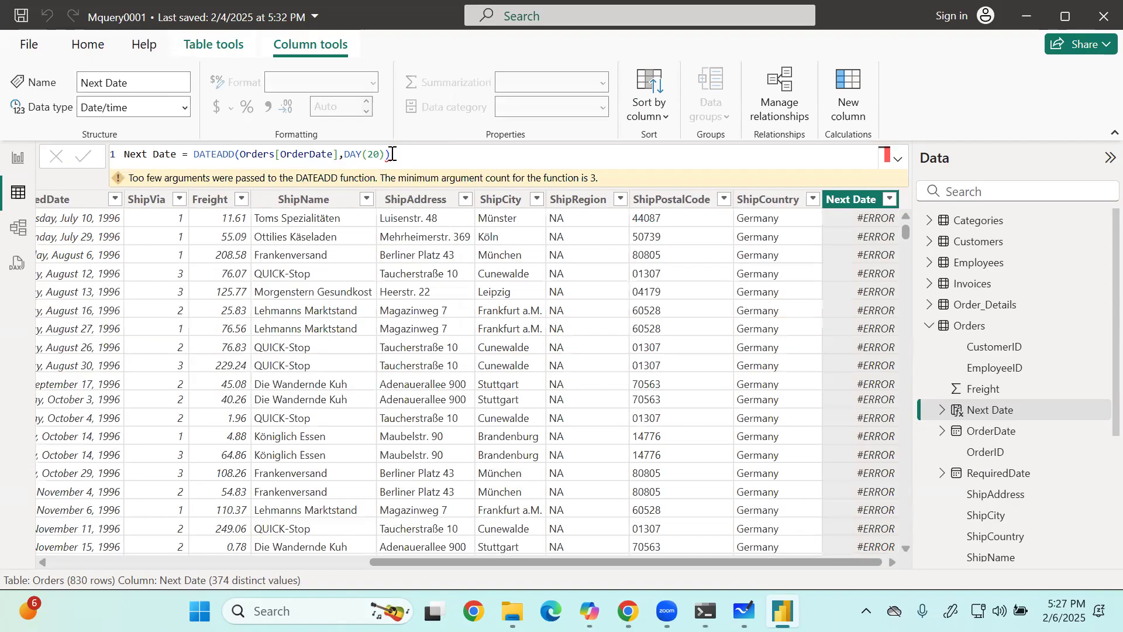
Add DAY as the interval after DAY(20) in the Next Date formula and commit it.
click(386, 154)
text(,)
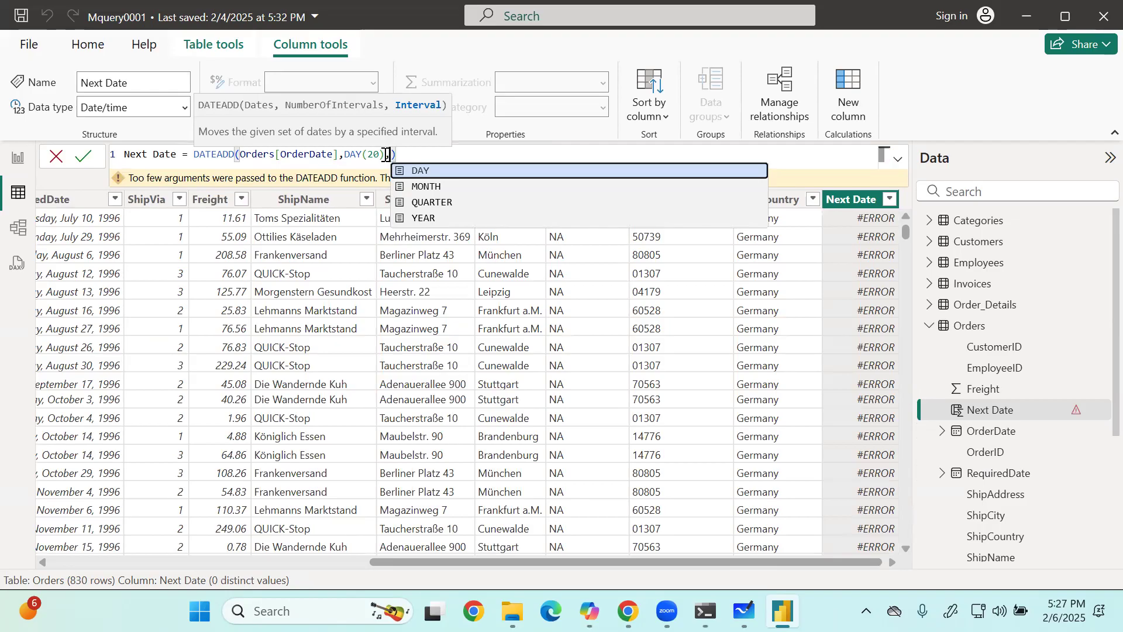
key(Down)
key(Down)
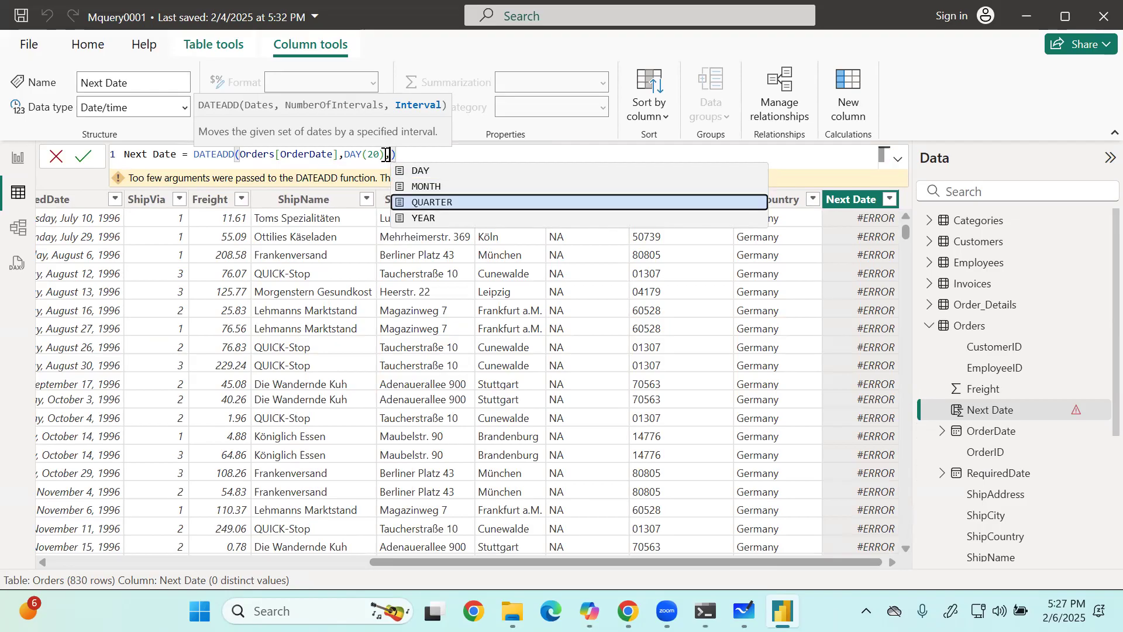
key(Up)
key(Up)
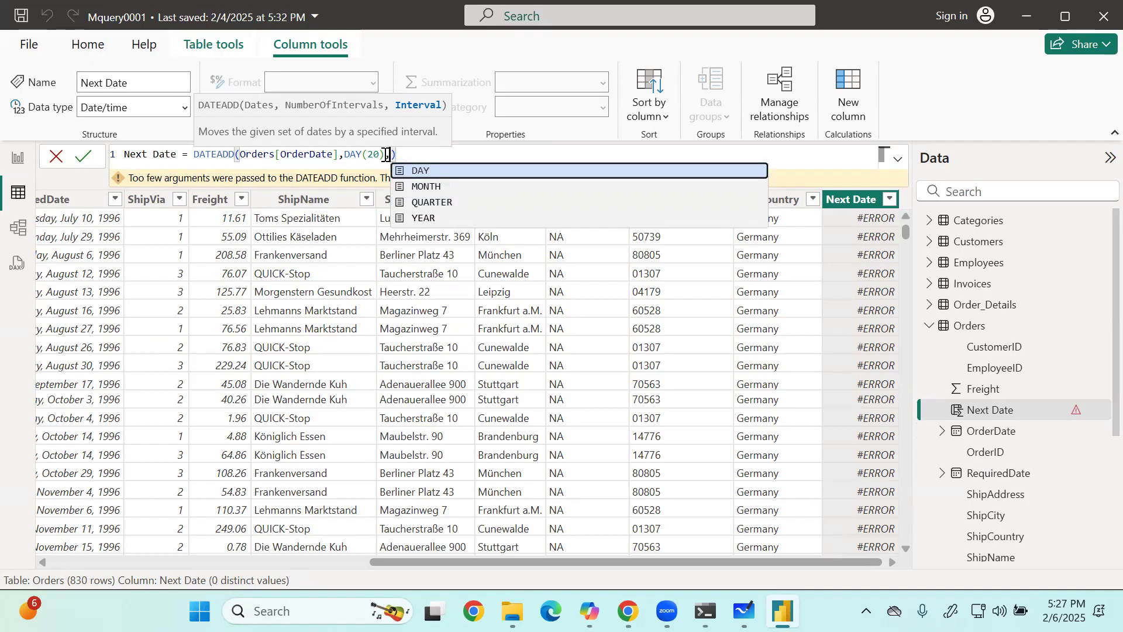
key(Tab)
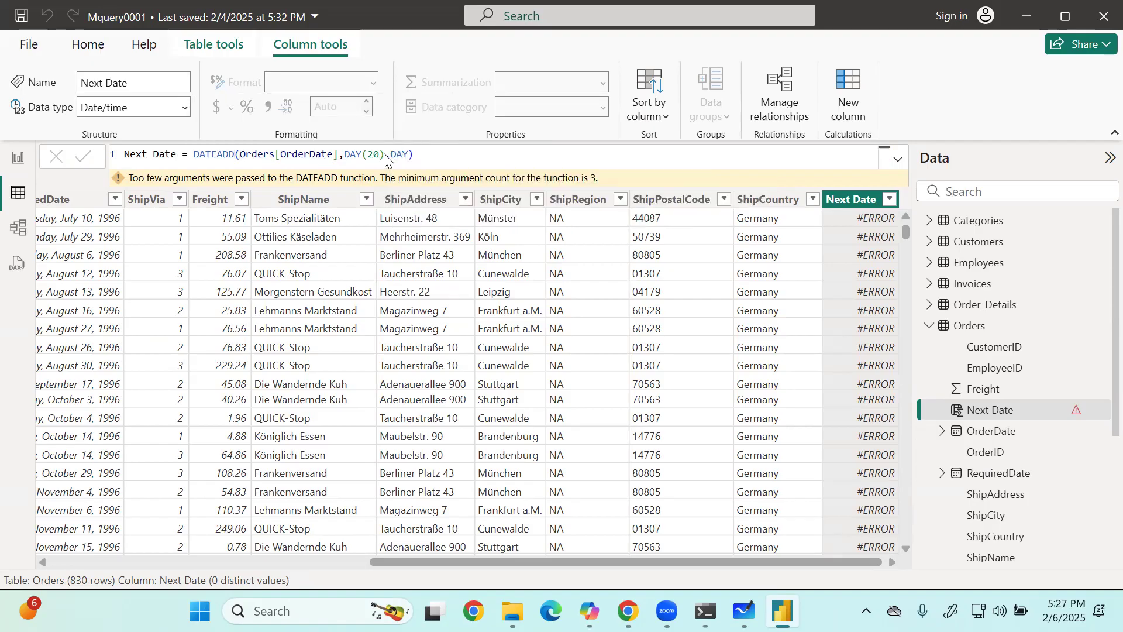
key(Return)
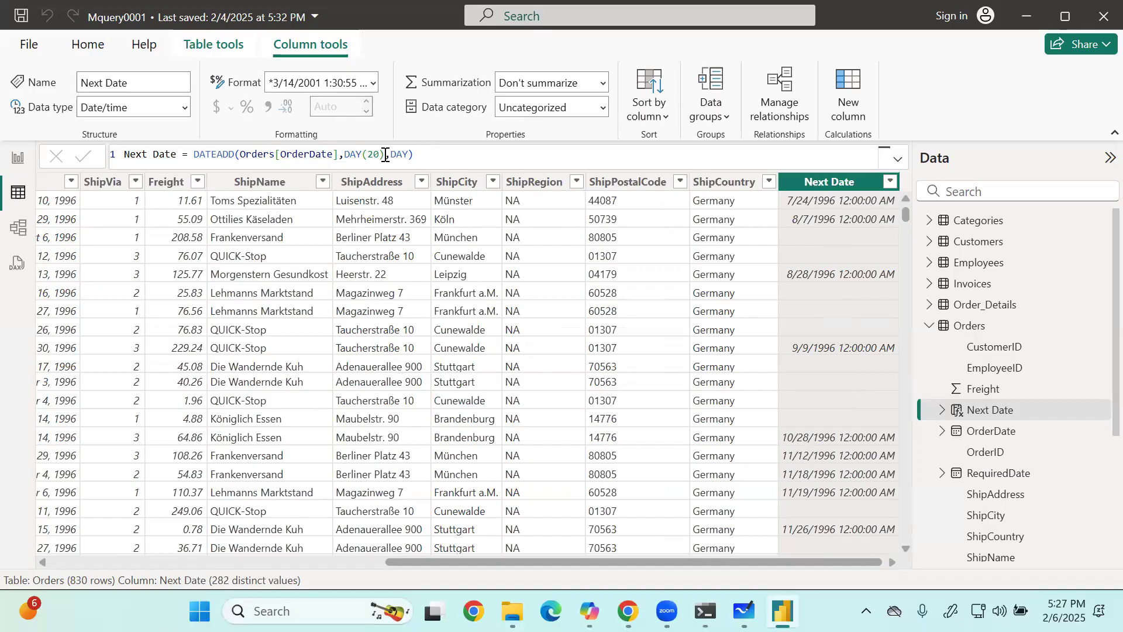
Examine the DAY(20) and DAY arguments in the Next Date formula.
click(347, 154)
drag(347, 153, 380, 155)
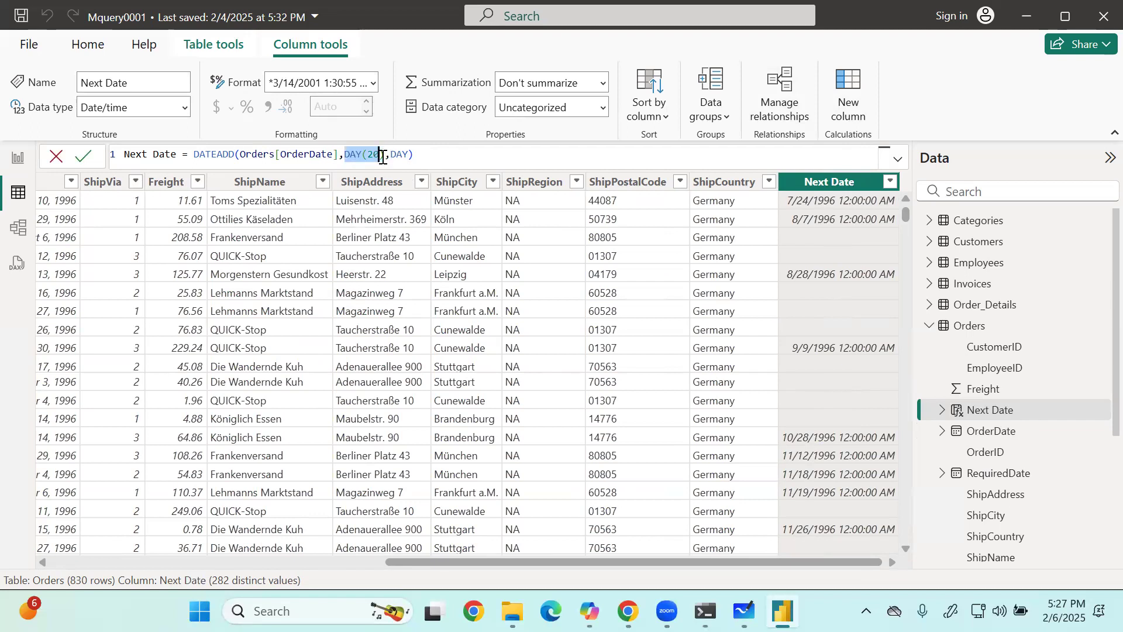
click(436, 157)
click(409, 154)
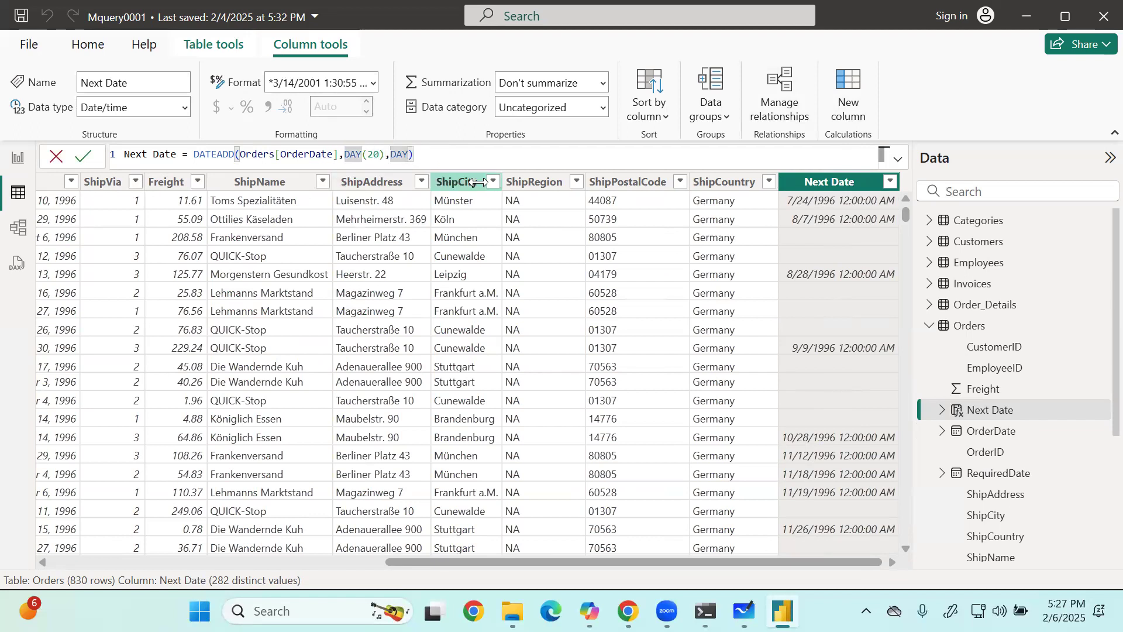
click(359, 134)
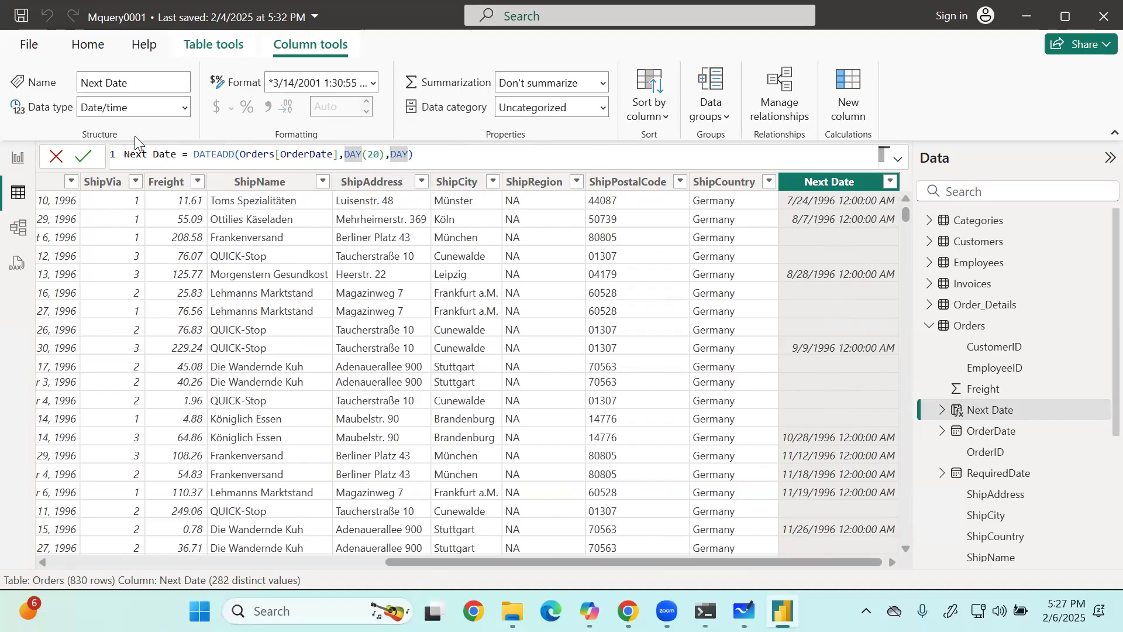
Clear the Next Date column's whole formula and start it anew with "Next Date =".
drag(425, 155, 122, 155)
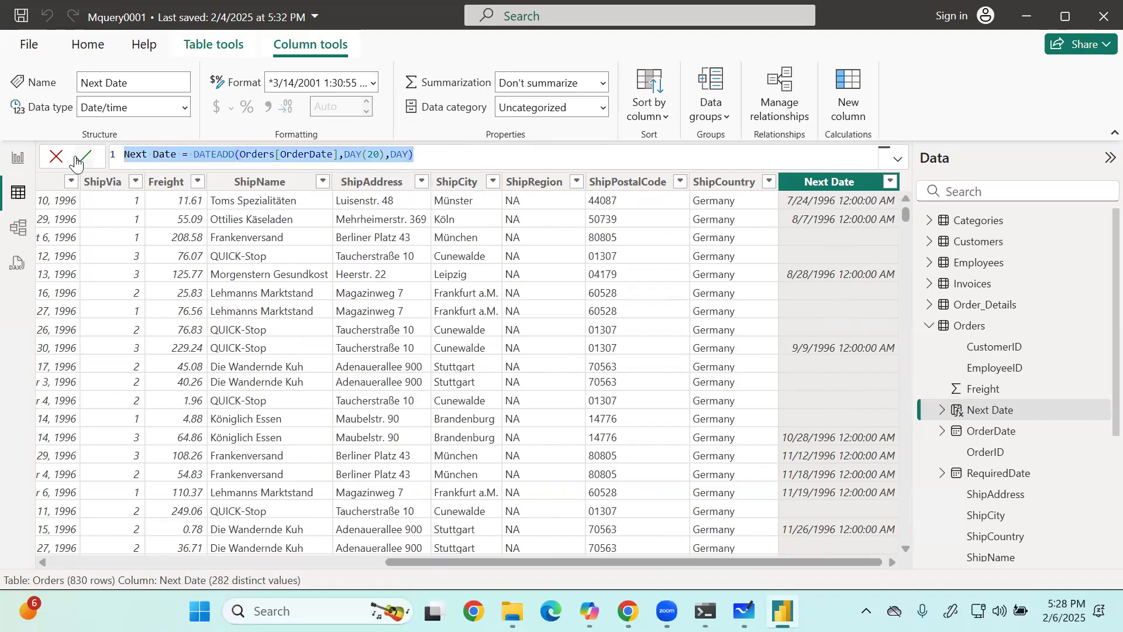
key(BackSpace)
text(nEXT)
key(BackSpace)
key(BackSpace)
key(BackSpace)
key(BackSpace)
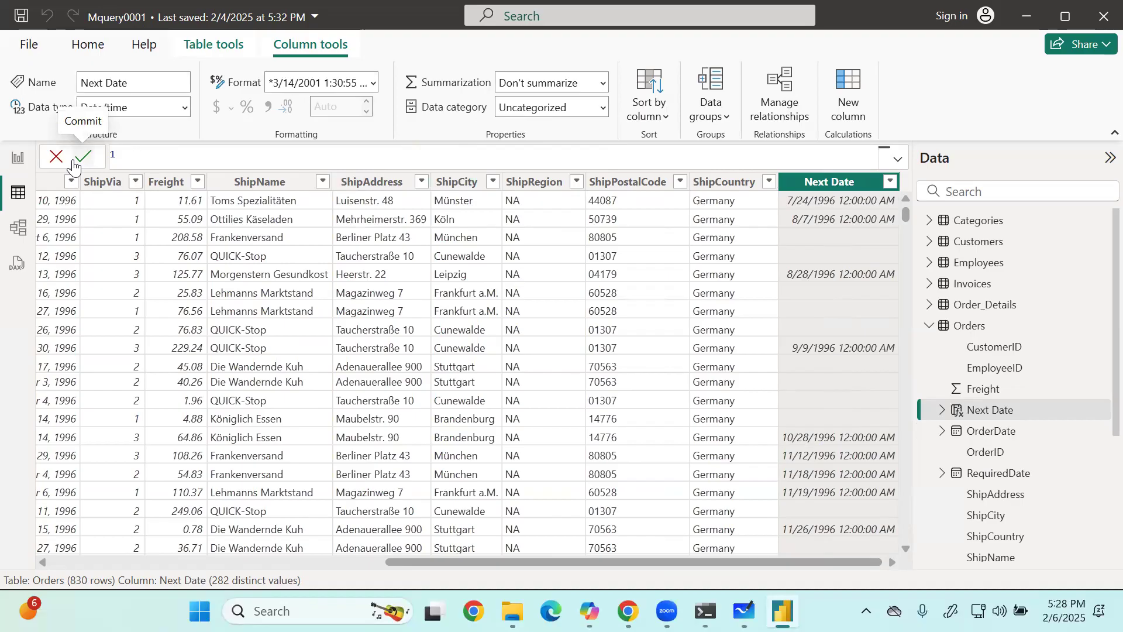
text(nEXT)
key(BackSpace)
key(BackSpace)
key(BackSpace)
key(BackSpace)
key(BackSpace)
text(Next DAte)
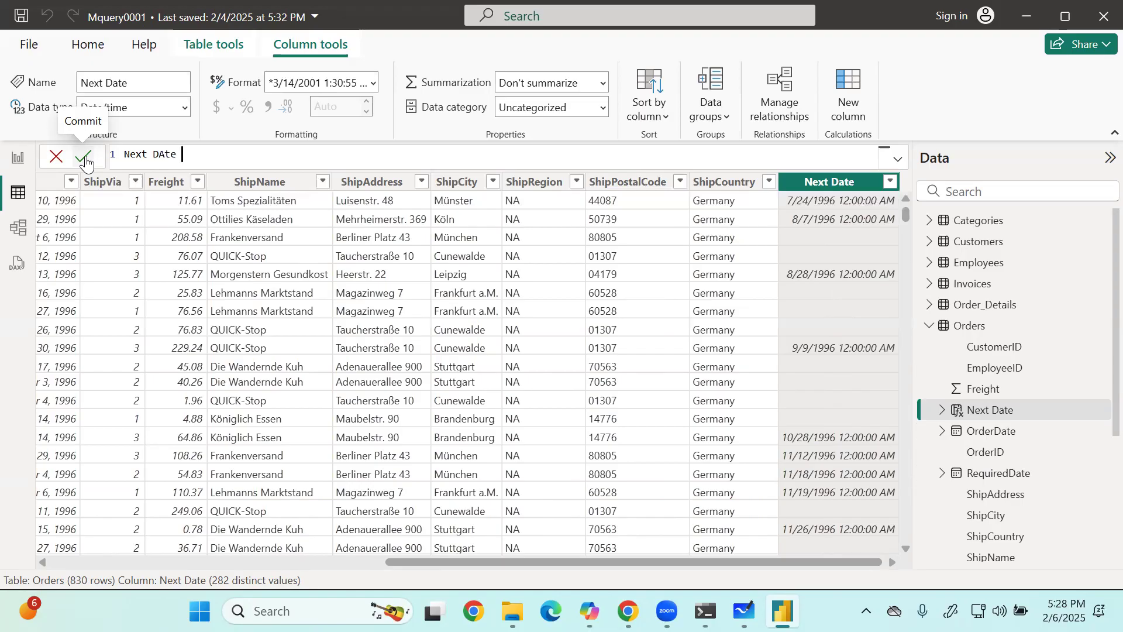
key(BackSpace)
key(BackSpace)
key(BackSpace)
text(ate = ade)
key(BackSpace)
key(BackSpace)
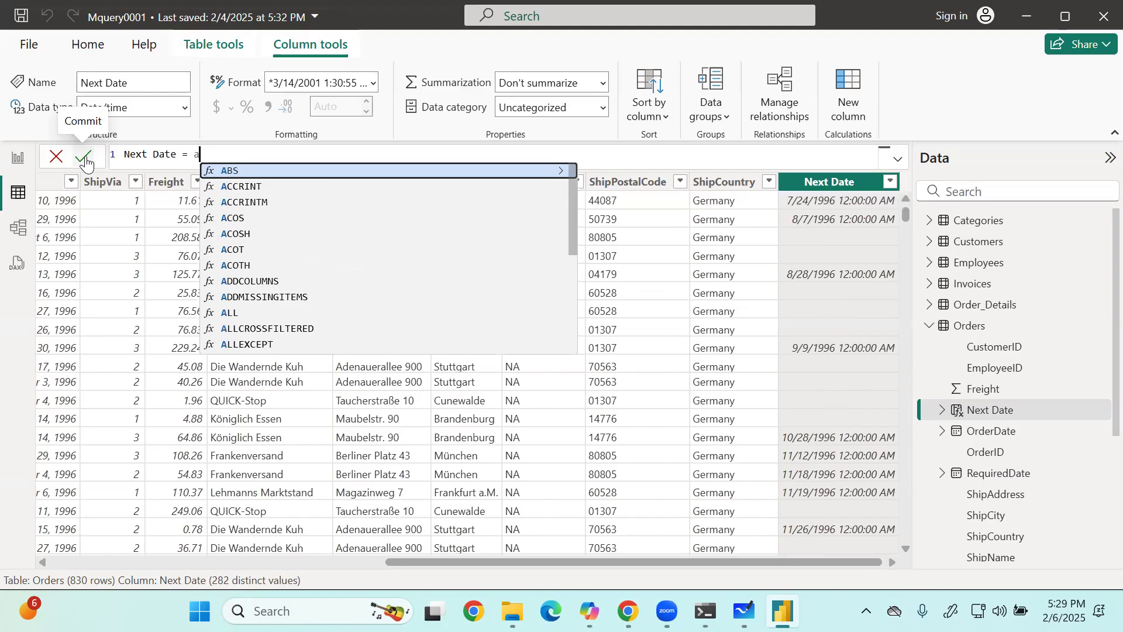
text(datea)
key(BackSpace)
key(BackSpace)
key(BackSpace)
key(BackSpace)
key(BackSpace)
key(BackSpace)
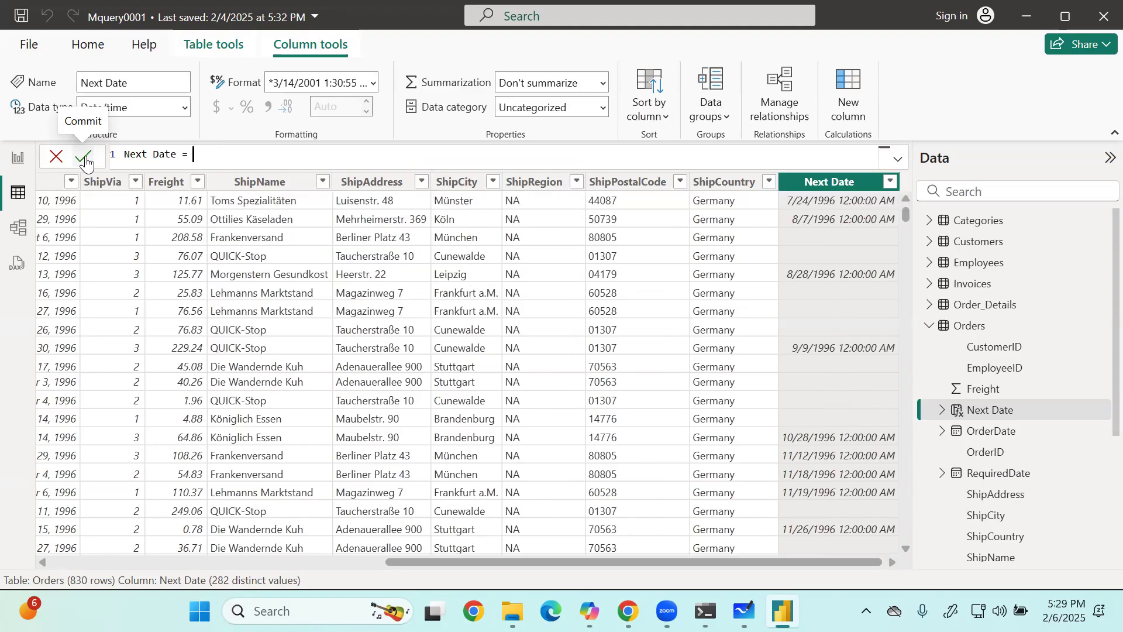
Look through the suggested date functions and insert DATEADD into the Next Date formula.
text(dat)
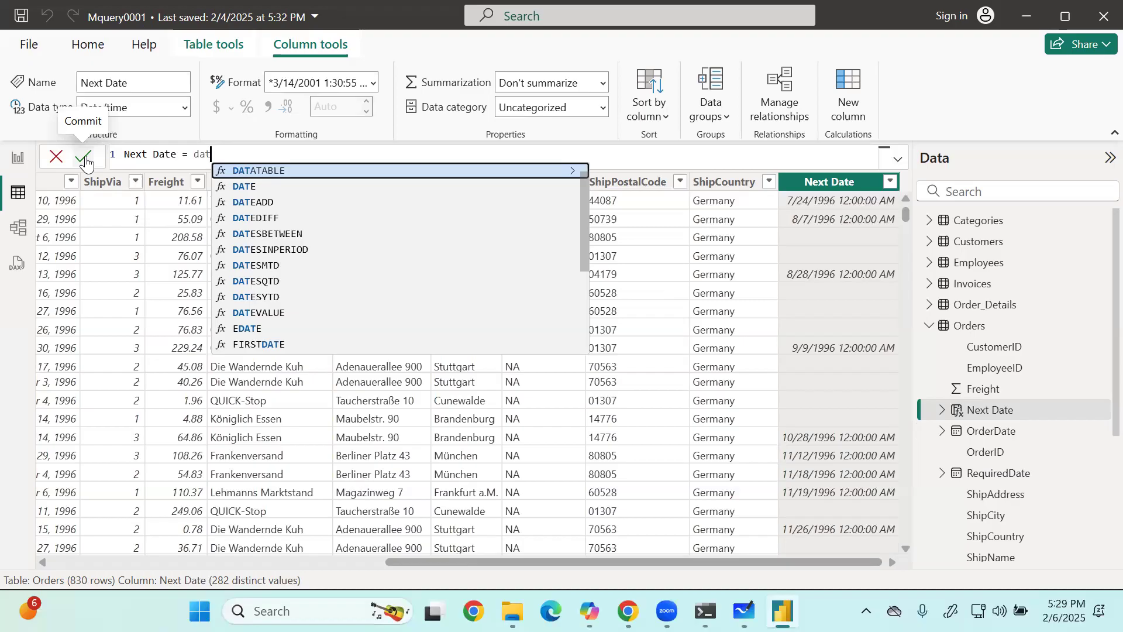
key(Down)
key(Down)
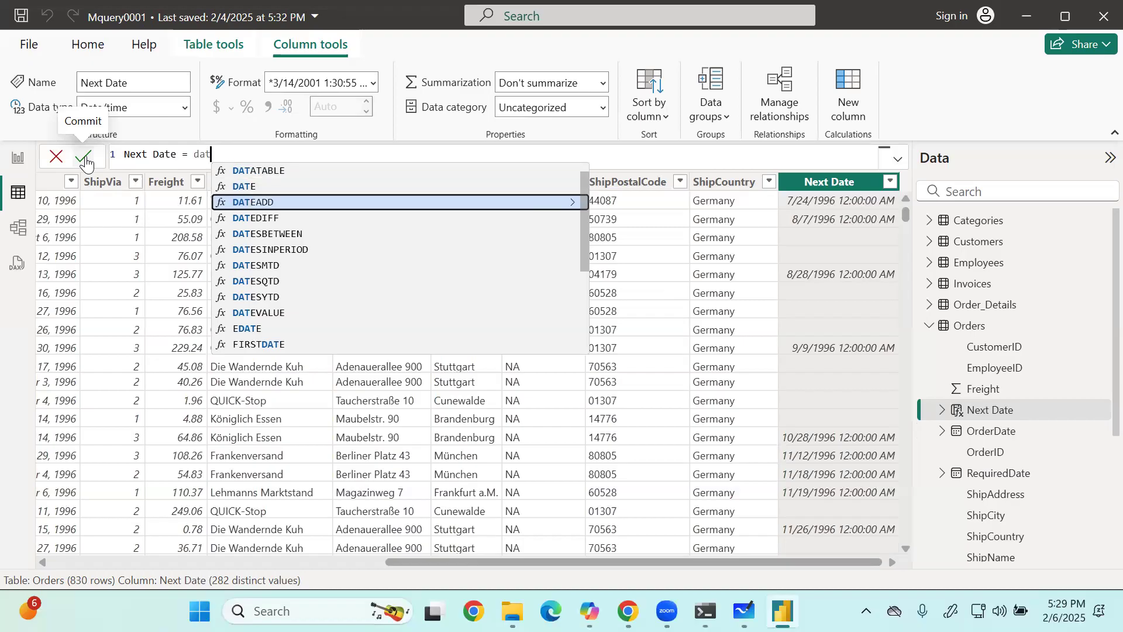
key(Down)
key(Down)
key(Down)
key(Down)
key(Down)
key(Down)
key(Down)
key(Down)
key(Down)
key(Down)
key(Down)
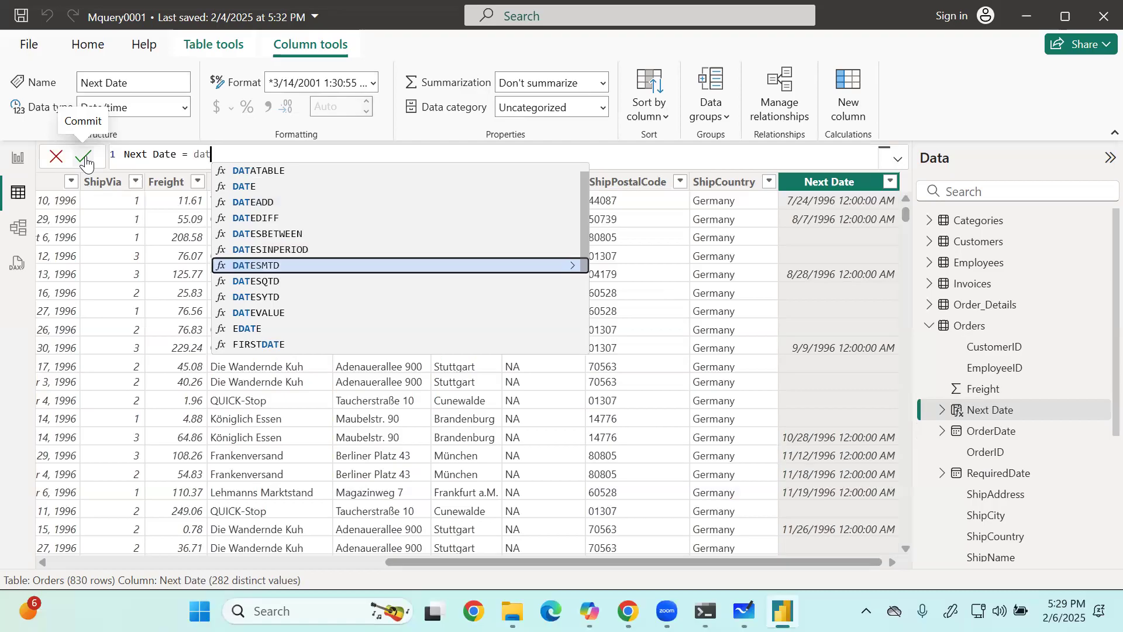
key(Up)
key(Up)
key(Up)
key(Up)
key(Up)
key(Up)
key(Up)
key(Up)
key(Up)
key(Up)
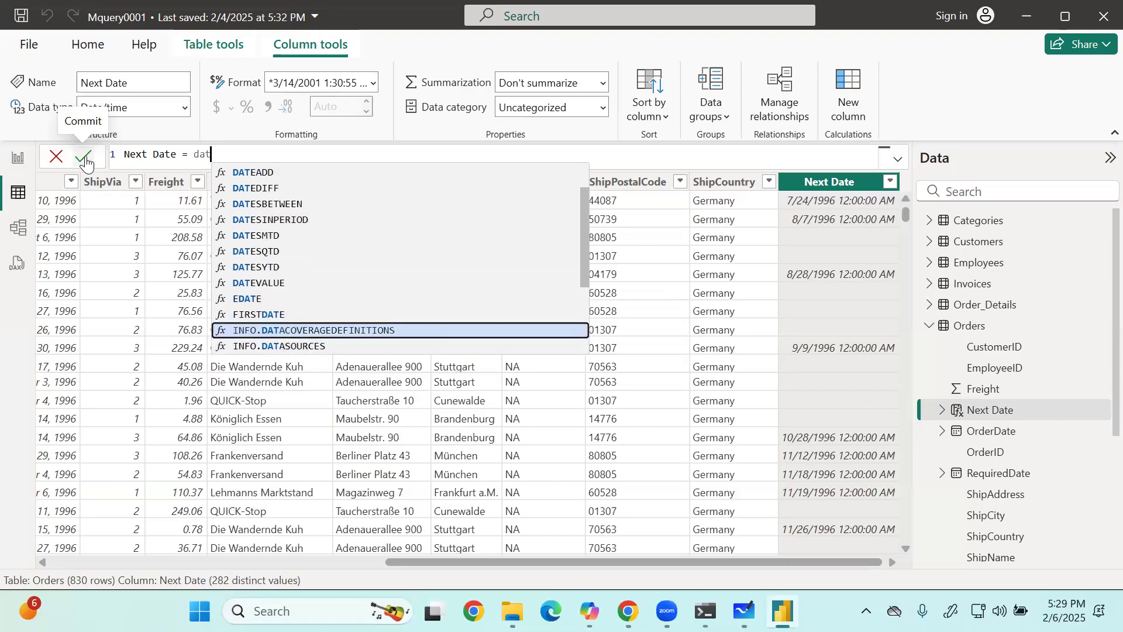
key(Up)
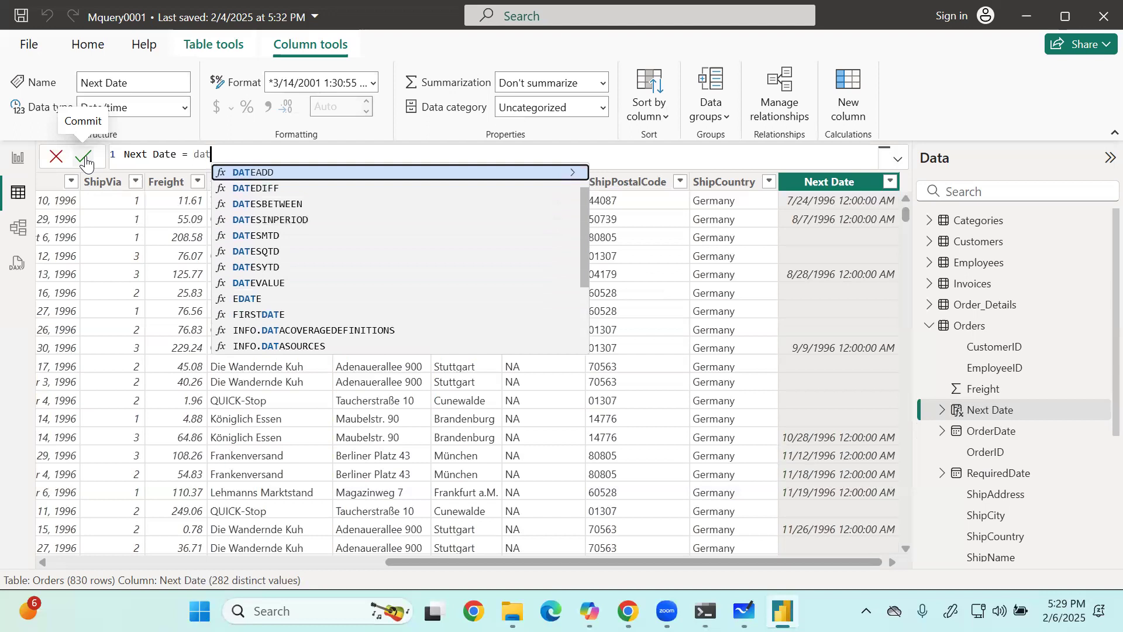
key(Tab)
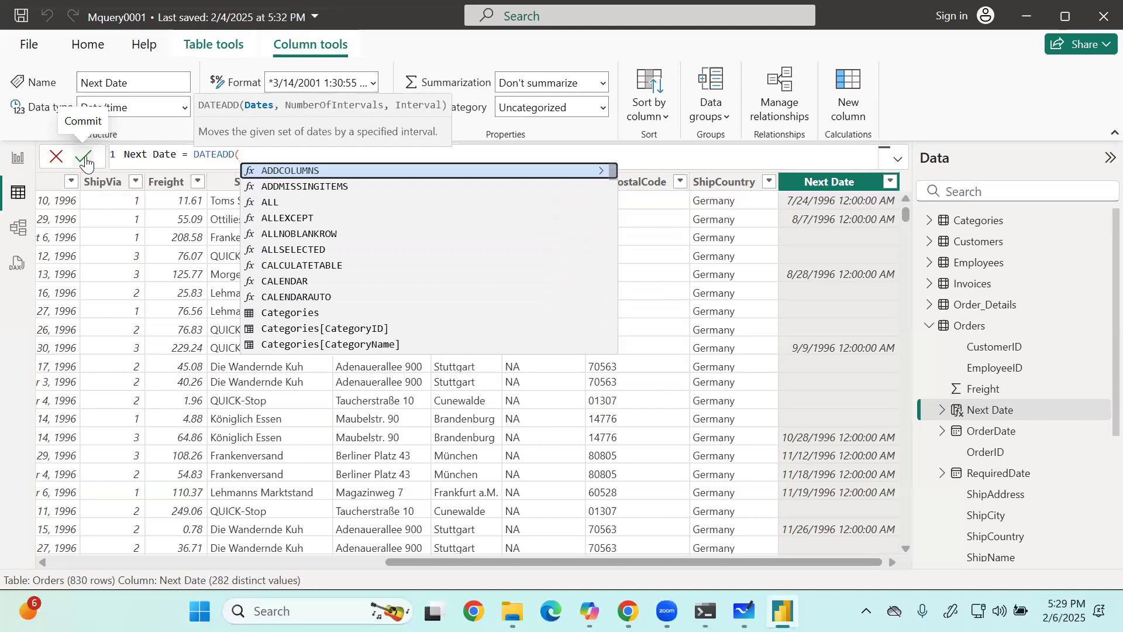
Set the DATEADD dates argument to Orders[OrderDate].[Date].
text(order)
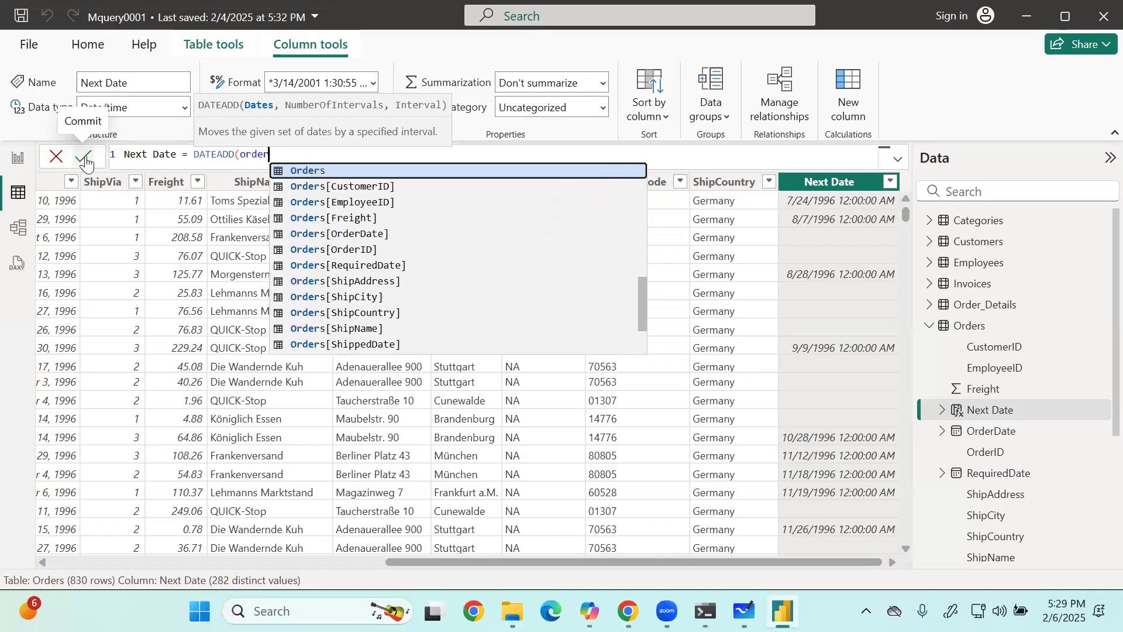
key(Down)
key(Down)
key(Down)
key(Down)
key(Tab)
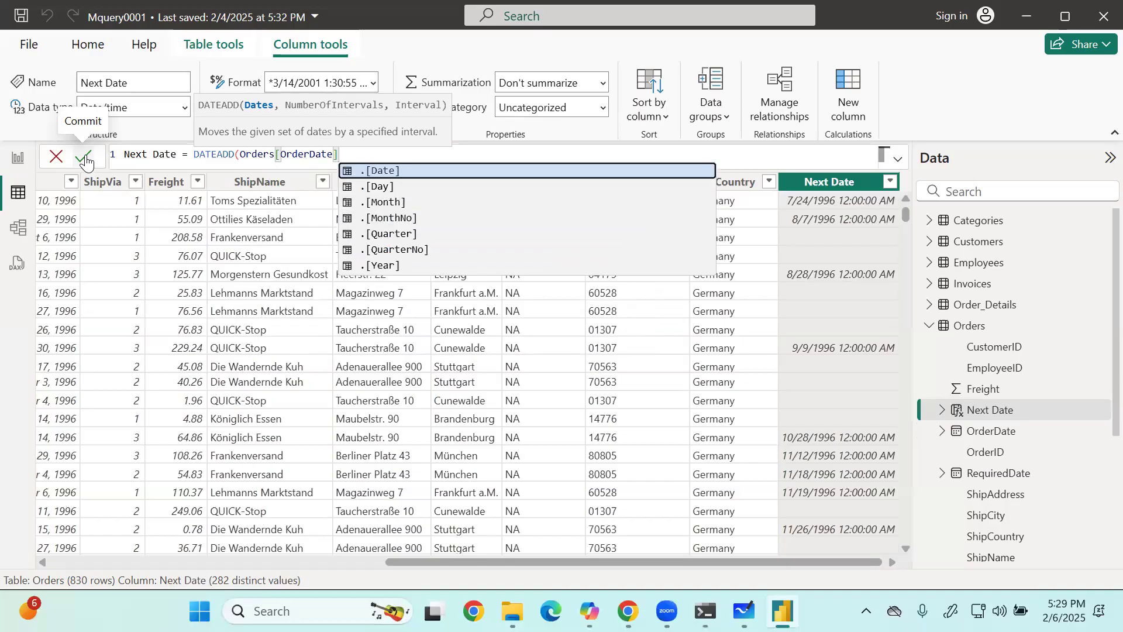
key(Tab)
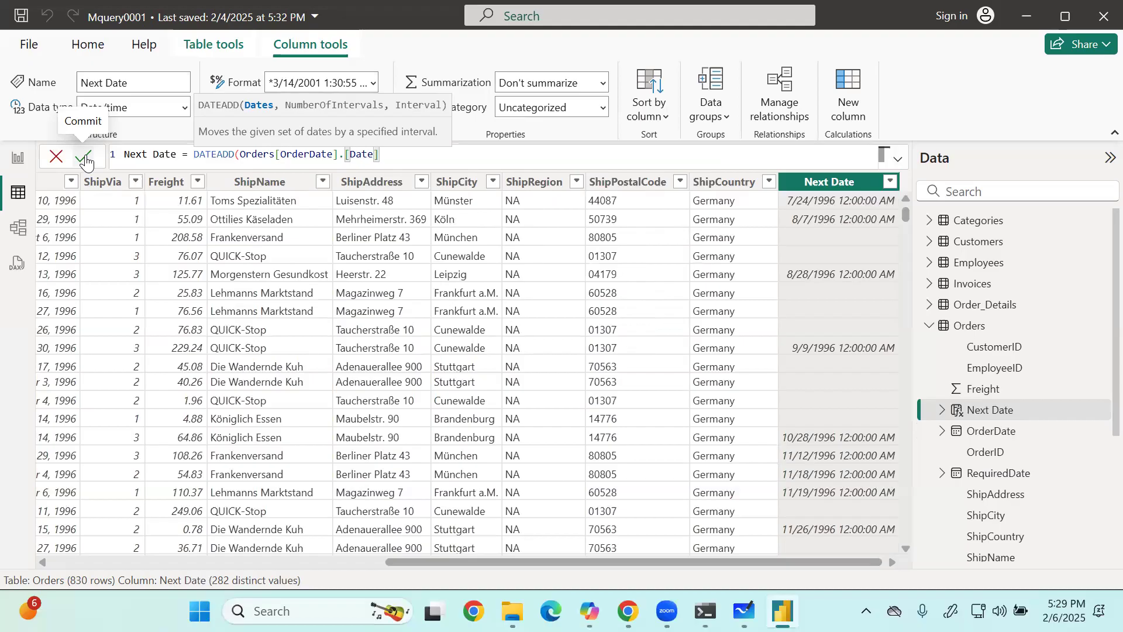
Add day(20) as the number of intervals and DAY as the interval in the Next Date DATEADD formula.
text(, )
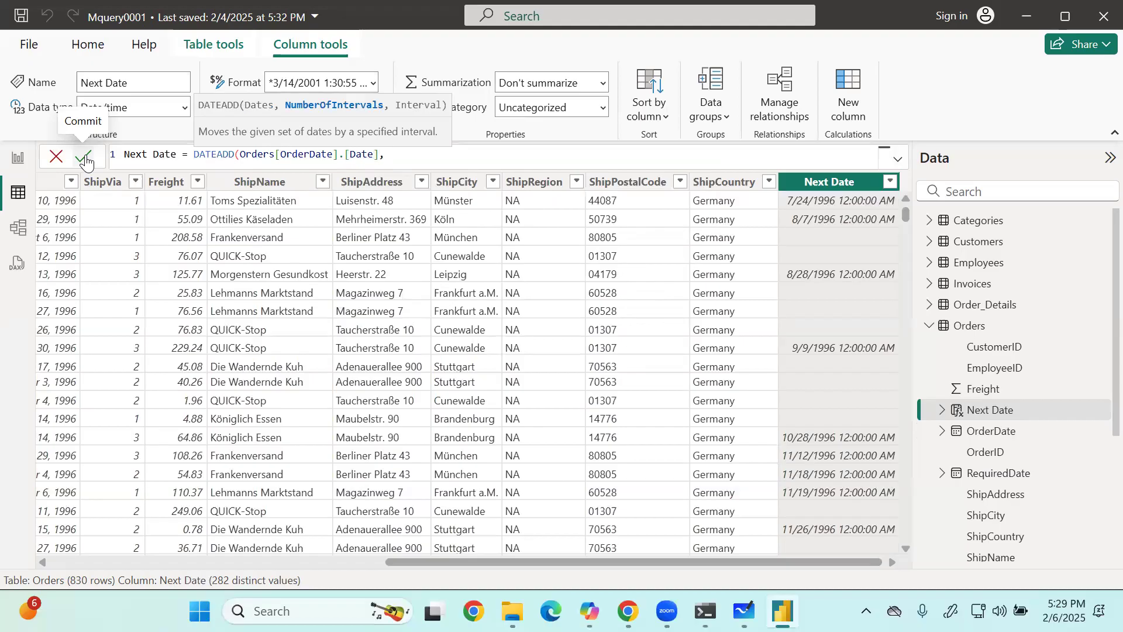
text(d)
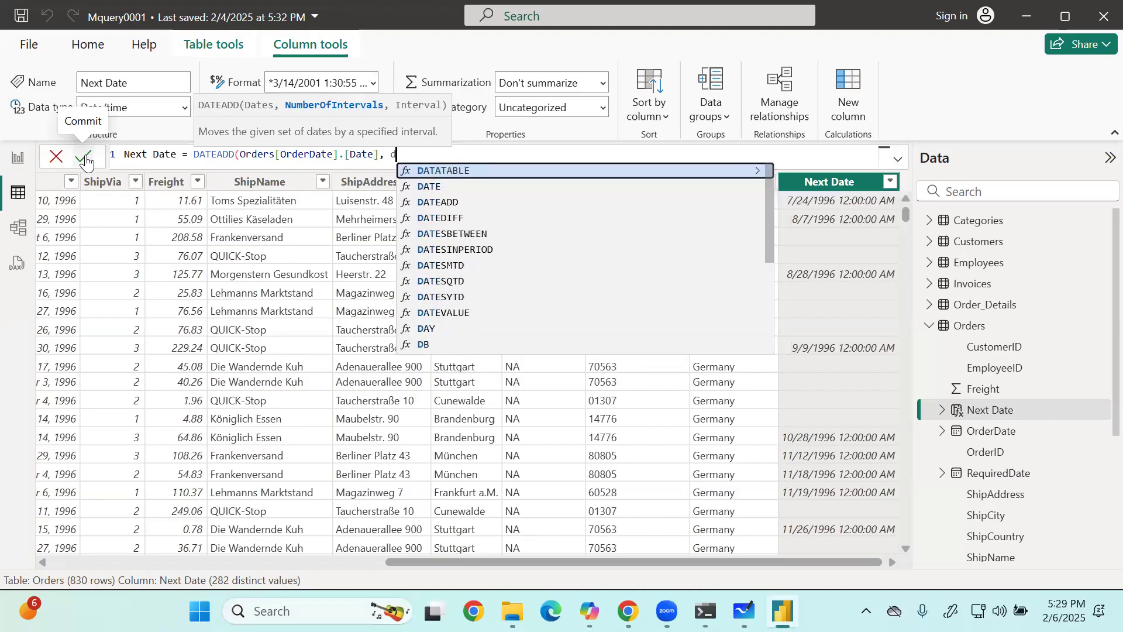
text(ay()
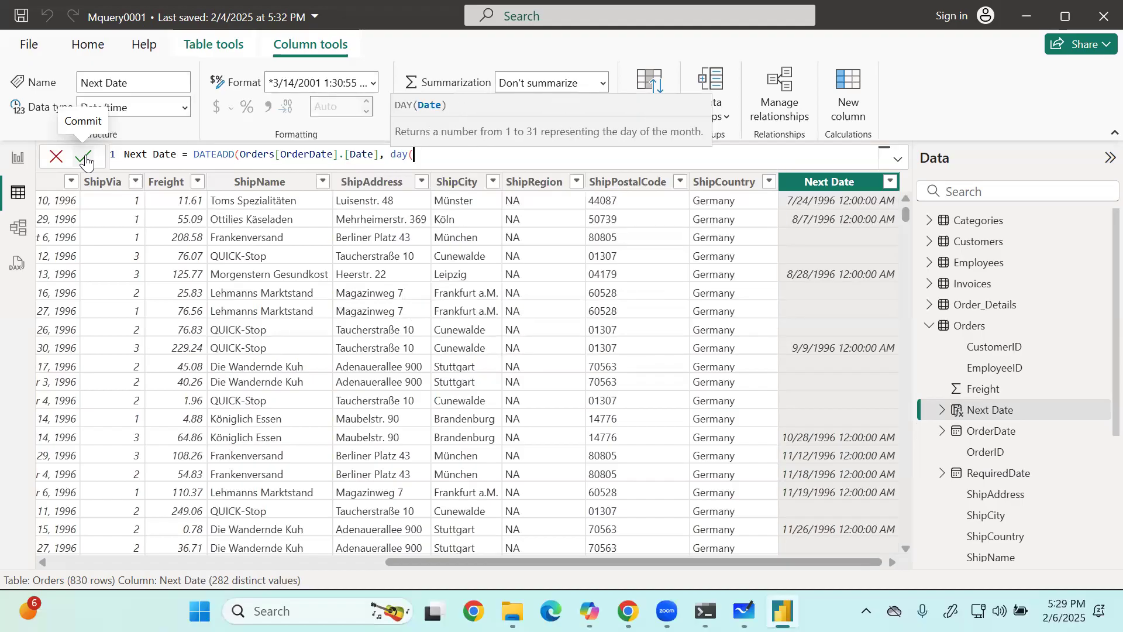
text(20),)
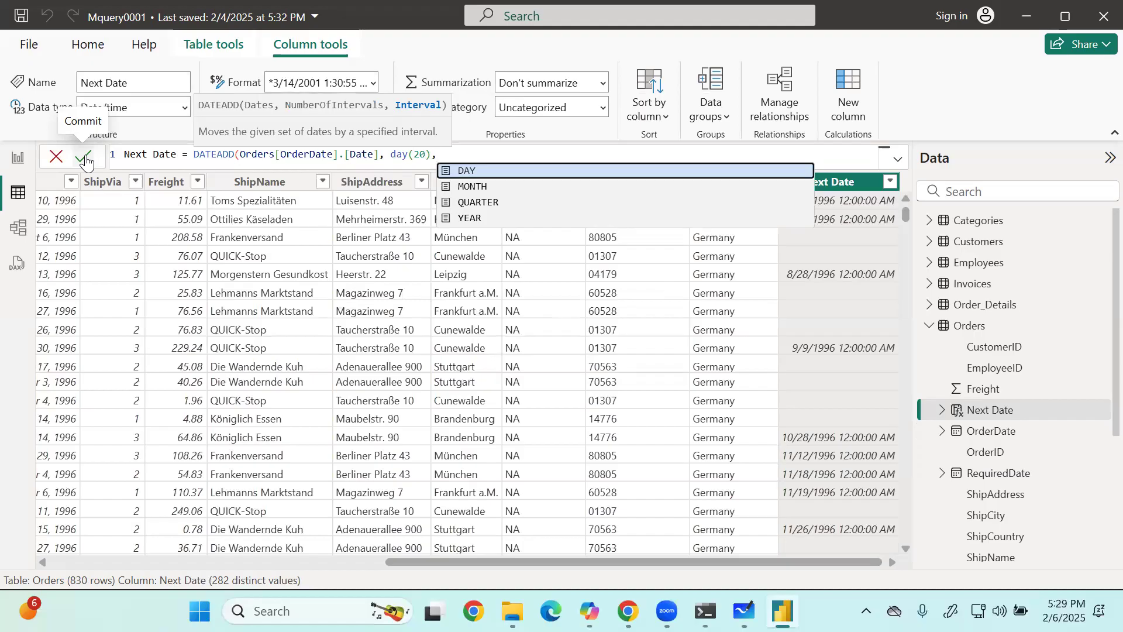
key(Tab)
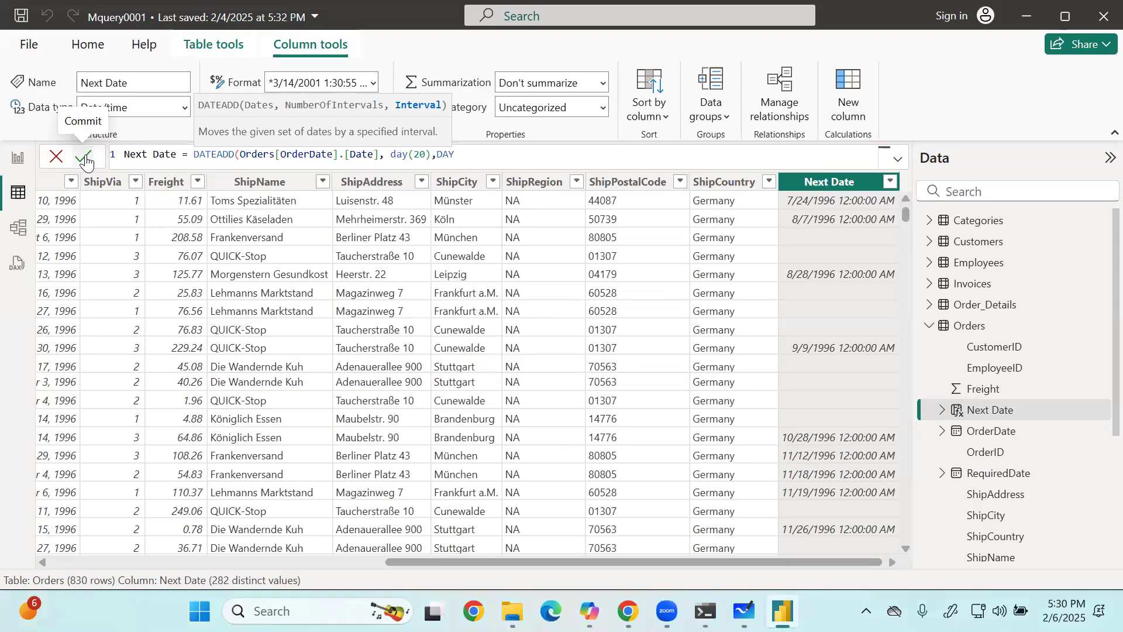
Delete the DAY and day(20) arguments and the .[Date] suffix, leaving Orders[OrderDate] as the only DATEADD argument.
key(BackSpace)
key(BackSpace)
key(BackSpace)
key(BackSpace)
key(BackSpace)
key(BackSpace)
key(BackSpace)
key(BackSpace)
key(BackSpace)
key(BackSpace)
key(BackSpace)
key(BackSpace)
key(BackSpace)
key(BackSpace)
key(BackSpace)
key(BackSpace)
key(BackSpace)
key(BackSpace)
key(BackSpace)
key(BackSpace)
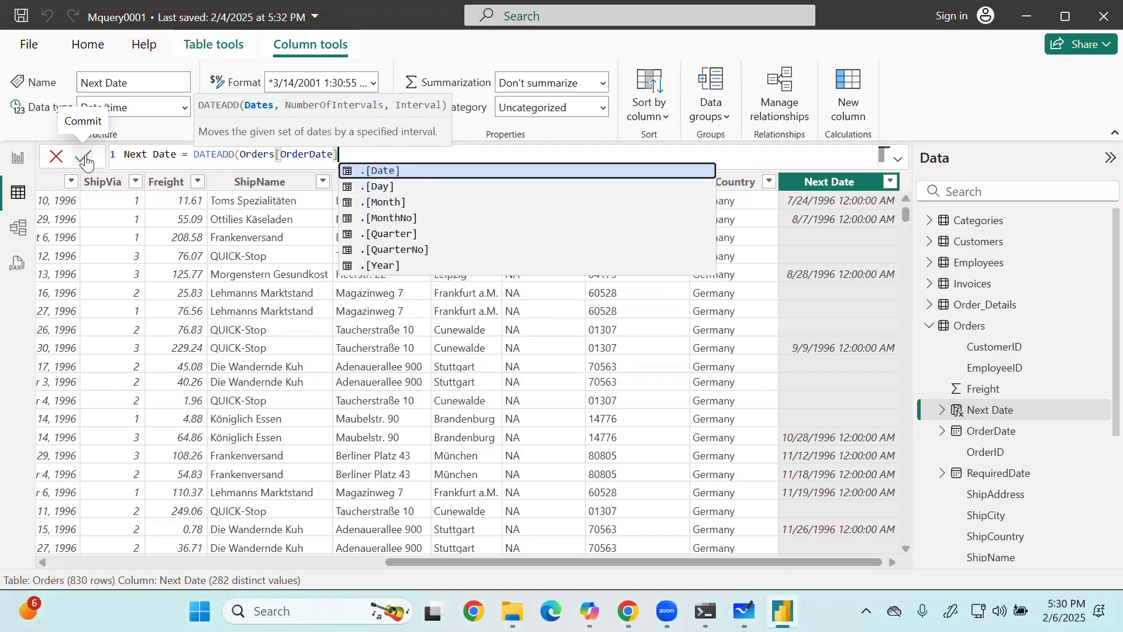
Insert Orders[OrderDate] as the second argument of the DATEADD formula.
text(,)
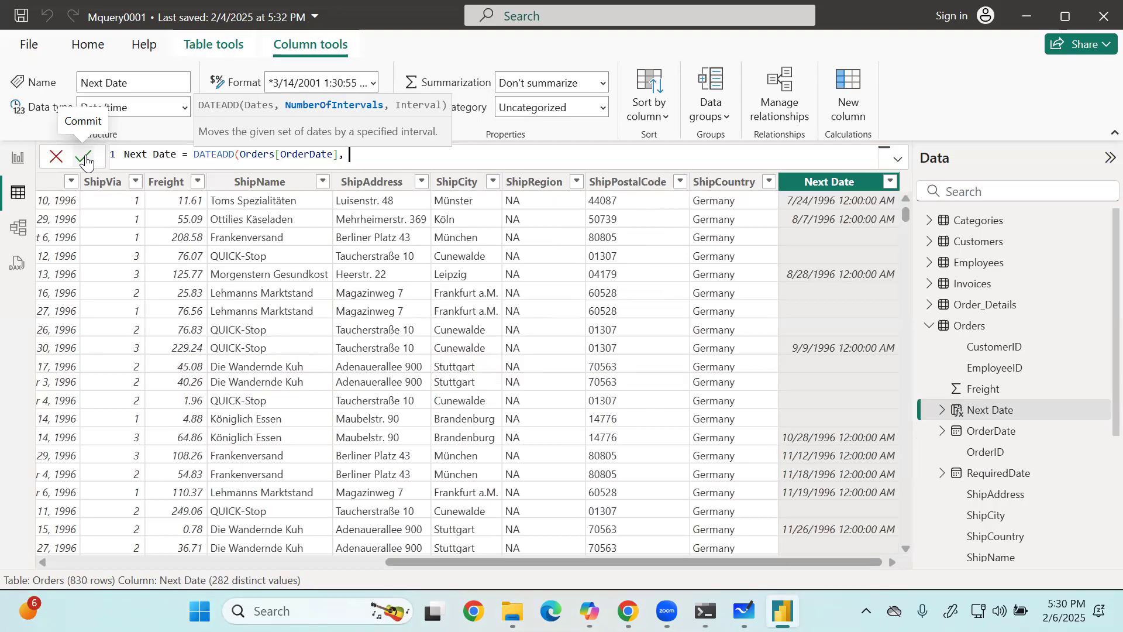
text(order)
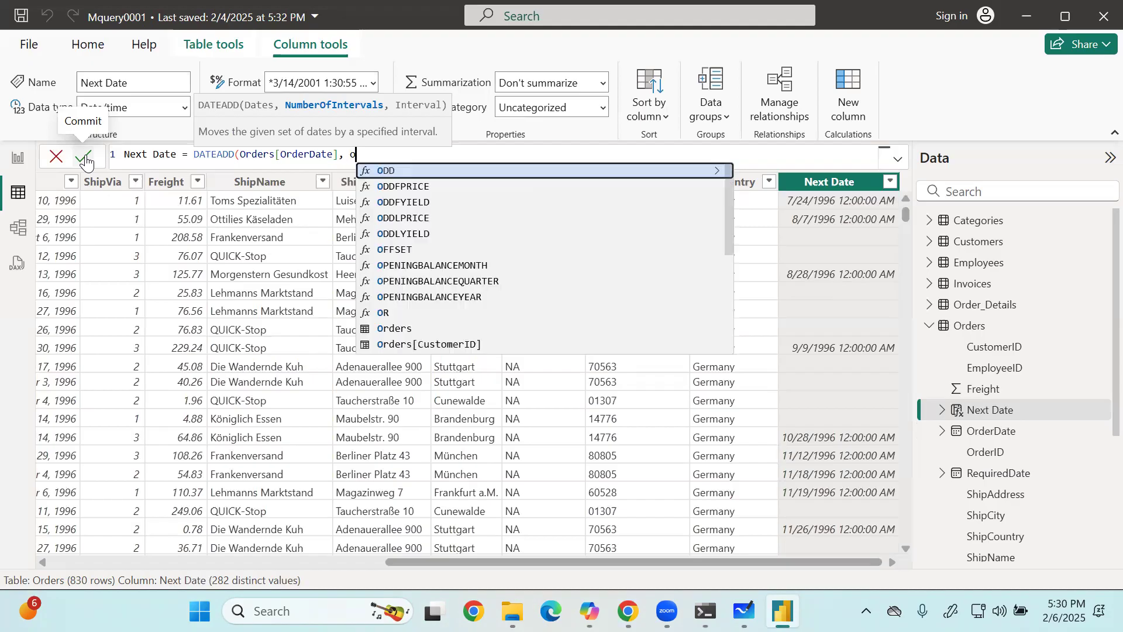
key(Down)
key(Down)
key(Down)
key(Down)
key(Tab)
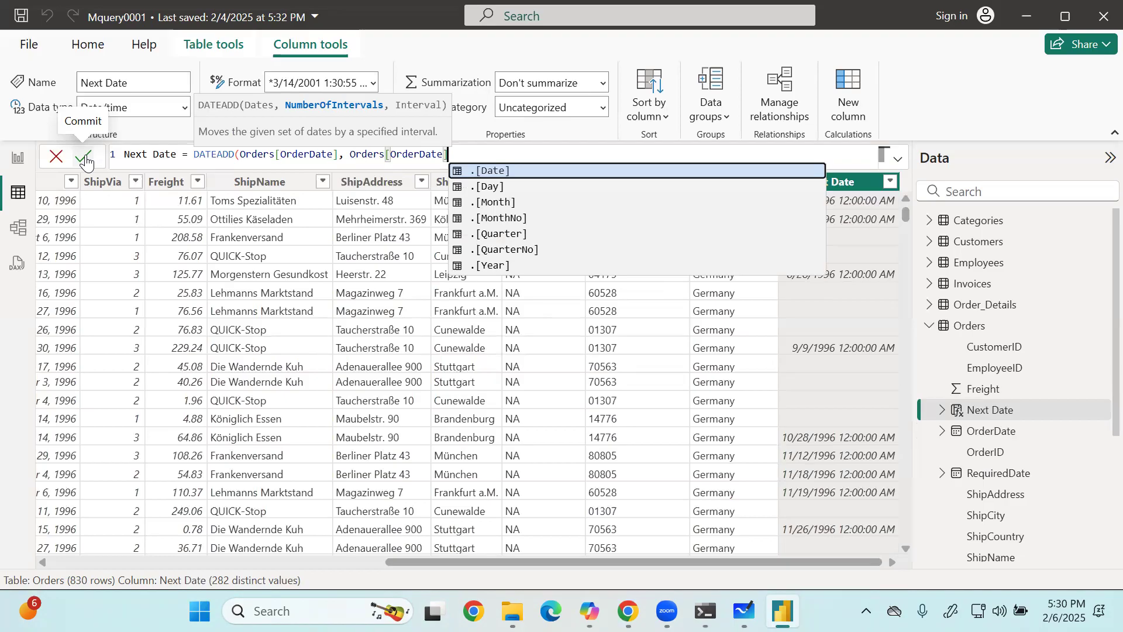
Extend the second argument with +day(20), set the interval to DAY, and commit the closed Next Date formula.
text(+day()
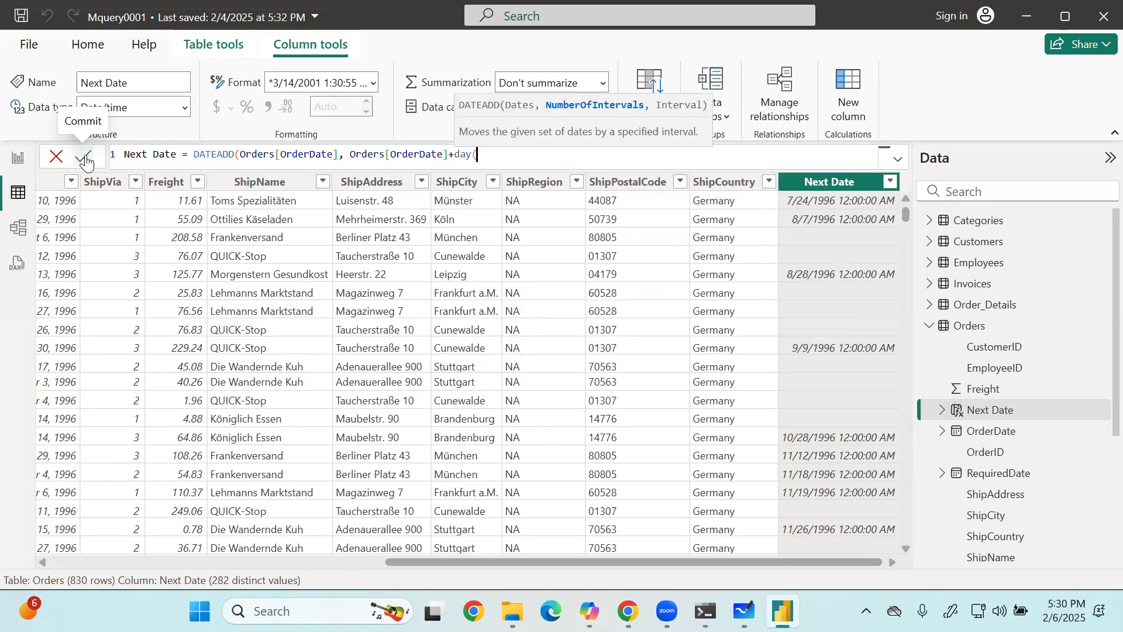
text(20)
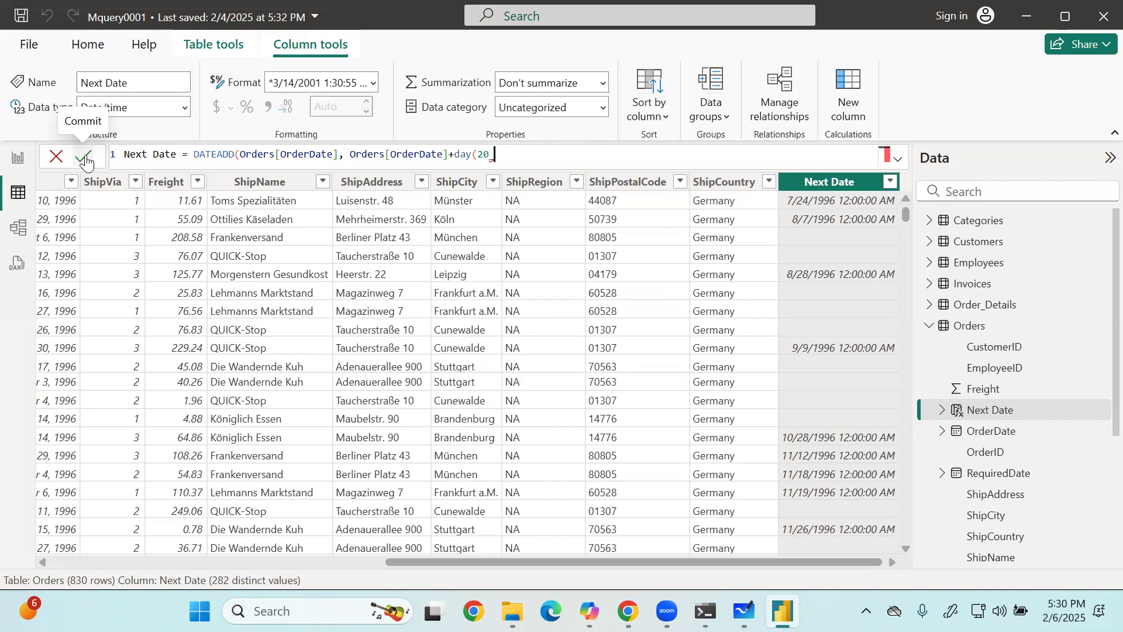
text(),)
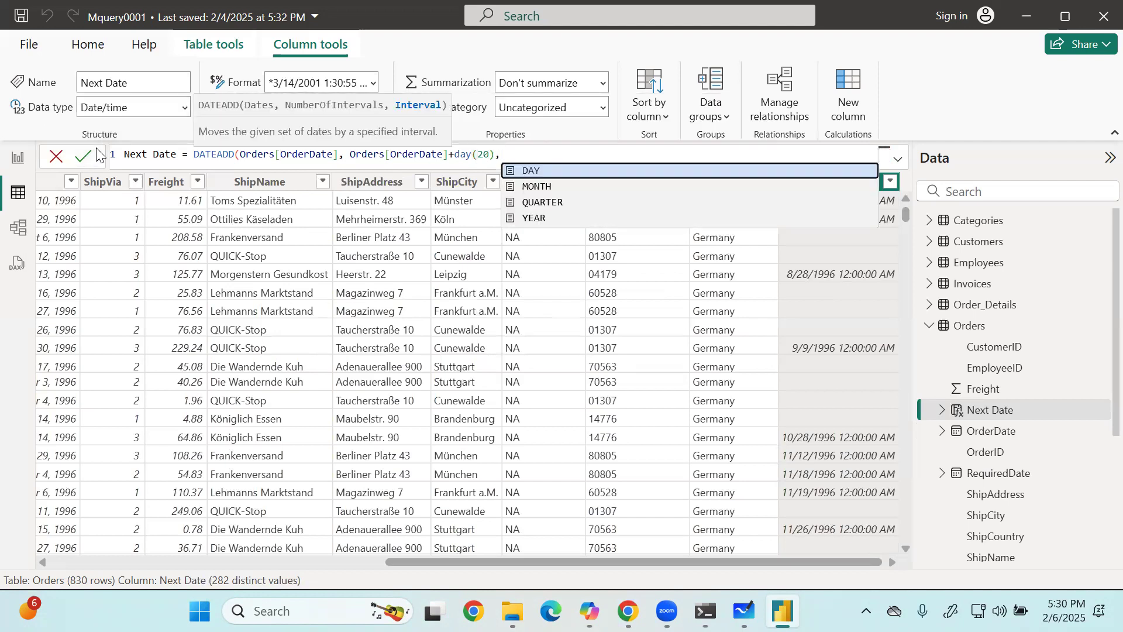
key(Tab)
text())
key(Return)
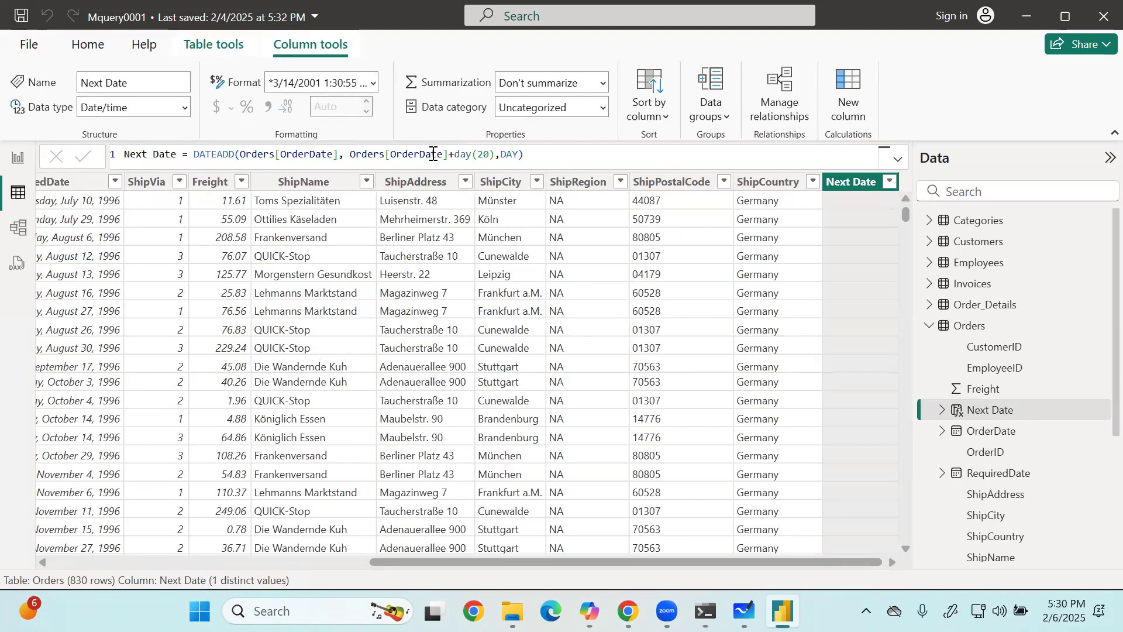
Replace day(20) with plain 20 in the second DATEADD argument and commit the formula.
click(499, 155)
key(BackSpace)
key(BackSpace)
key(BackSpace)
key(BackSpace)
key(BackSpace)
key(BackSpace)
key(BackSpace)
text(20)
key(Return)
click(498, 157)
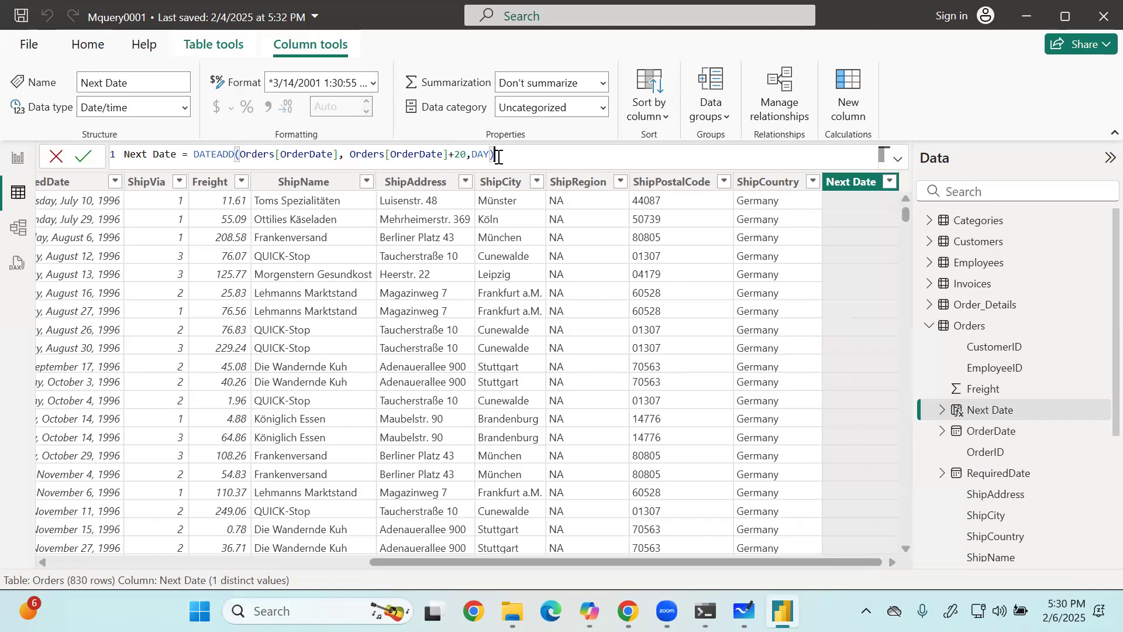
Remove +20 from the second DATEADD argument, leaving Orders[OrderDate], and commit the formula.
key(Left)
key(Left)
key(Left)
key(Left)
key(Left)
key(BackSpace)
key(BackSpace)
key(BackSpace)
key(Right)
key(Right)
key(Right)
key(Return)
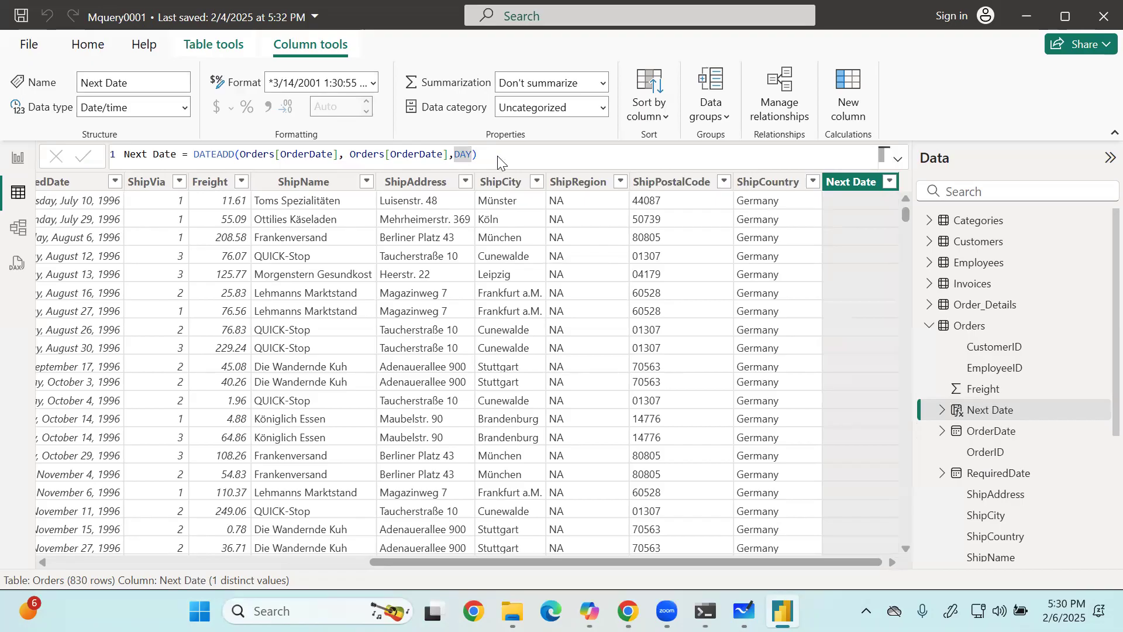
Replace the second DATEADD argument Orders[OrderDate] with day(20) and commit the Next Date formula.
click(533, 159)
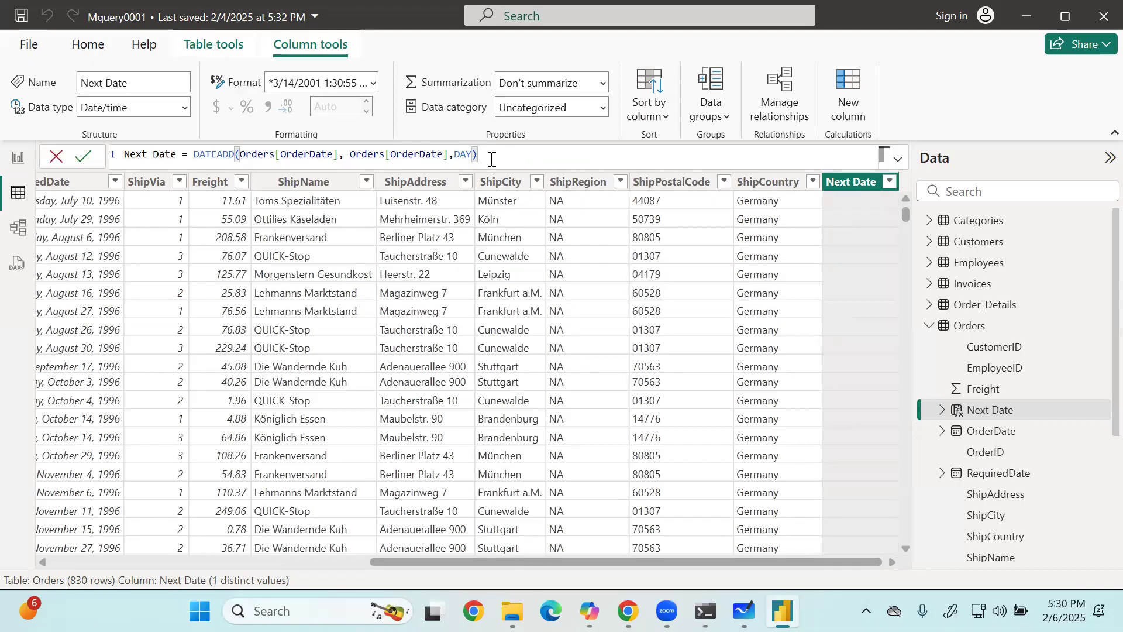
click(450, 159)
key(BackSpace)
key(BackSpace)
key(BackSpace)
key(BackSpace)
key(BackSpace)
key(BackSpace)
key(BackSpace)
key(BackSpace)
key(BackSpace)
key(BackSpace)
key(BackSpace)
key(BackSpace)
key(BackSpace)
key(BackSpace)
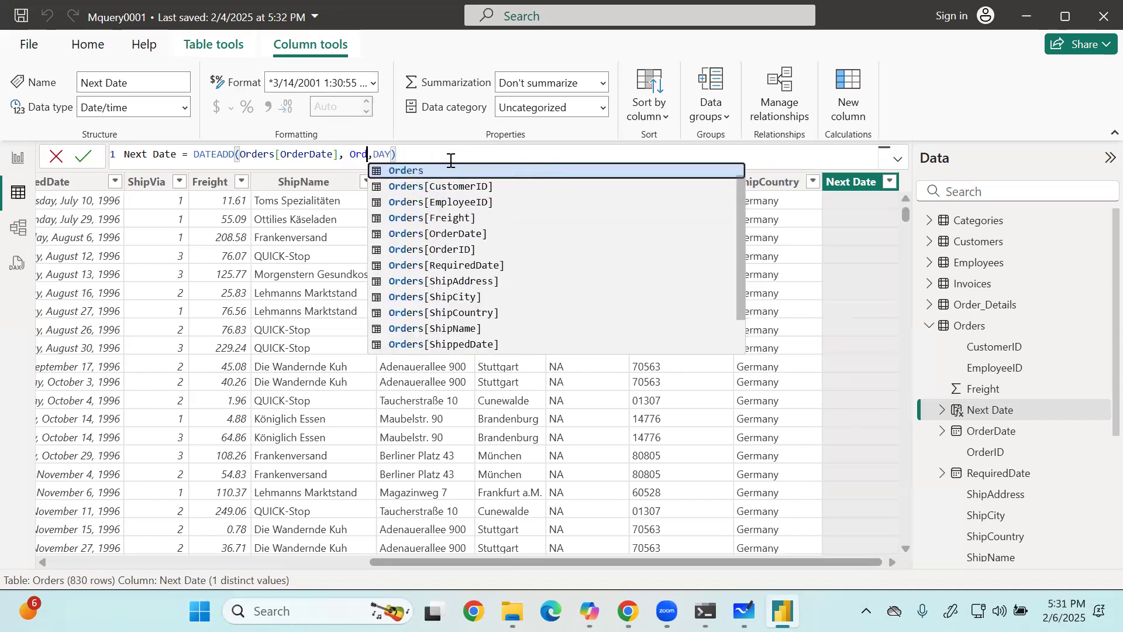
key(BackSpace)
key(BackSpace)
key(BackSpace)
key(BackSpace)
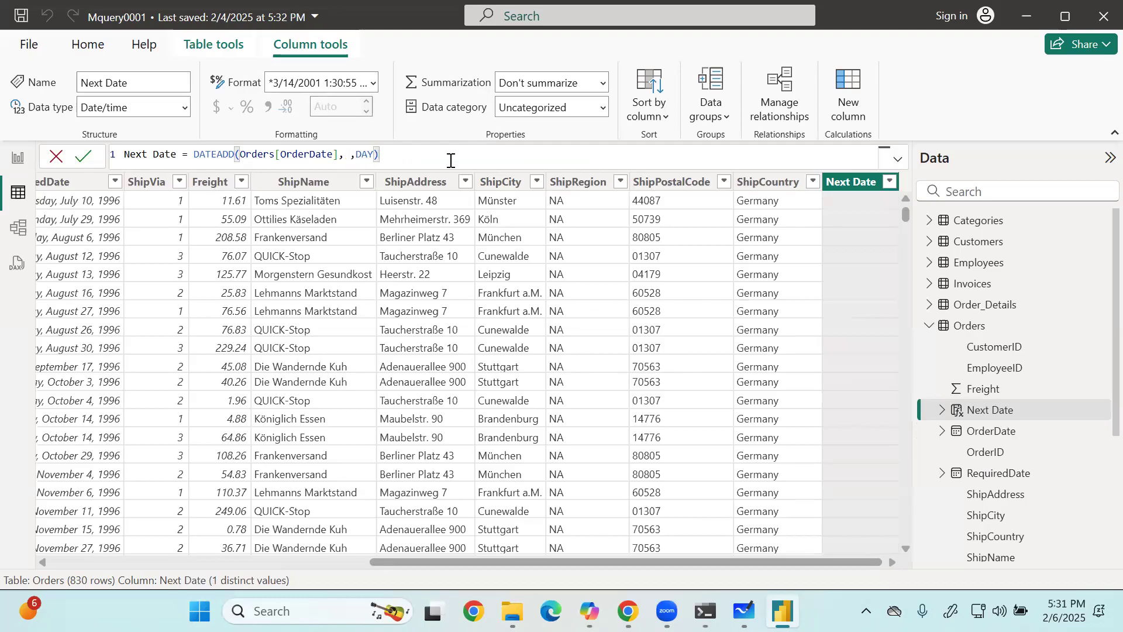
text(day)
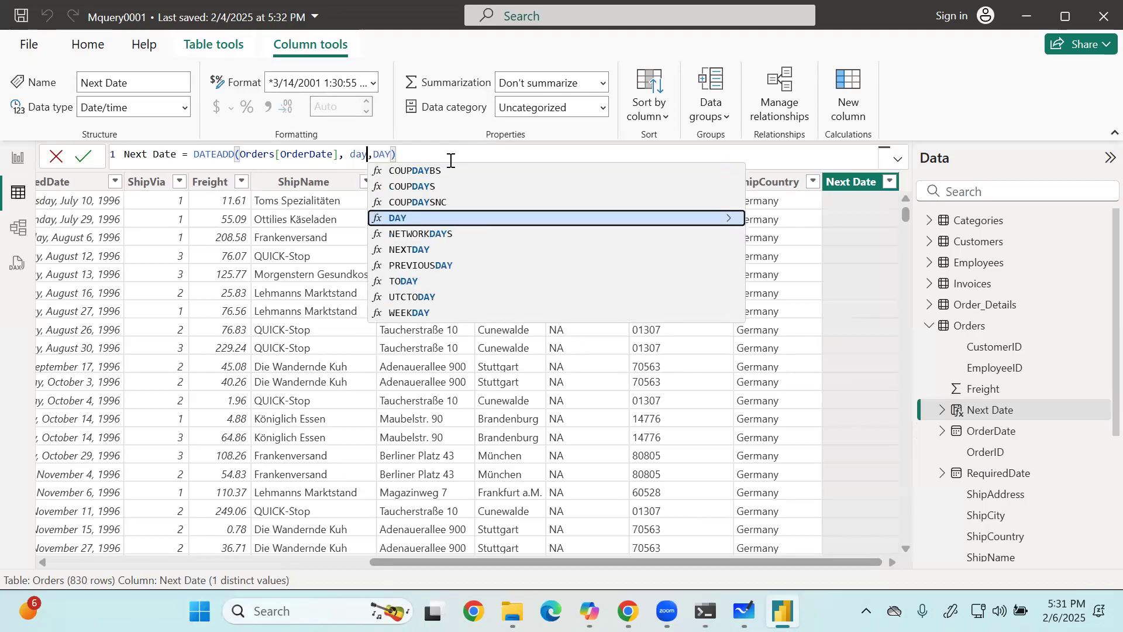
text(1)
key(BackSpace)
text((20))
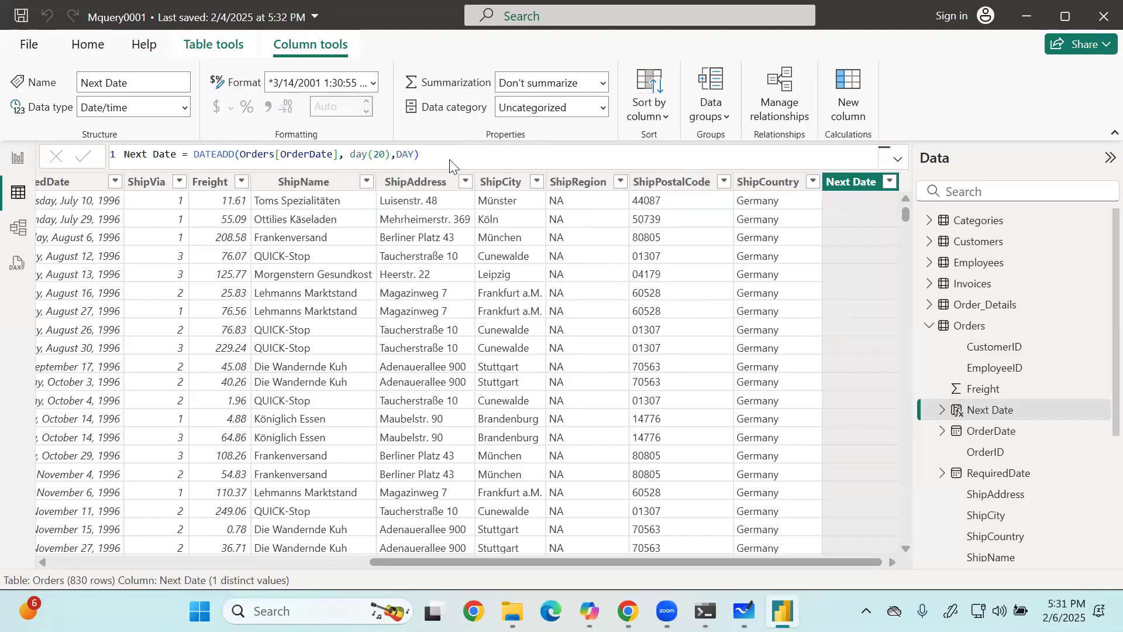
key(Return)
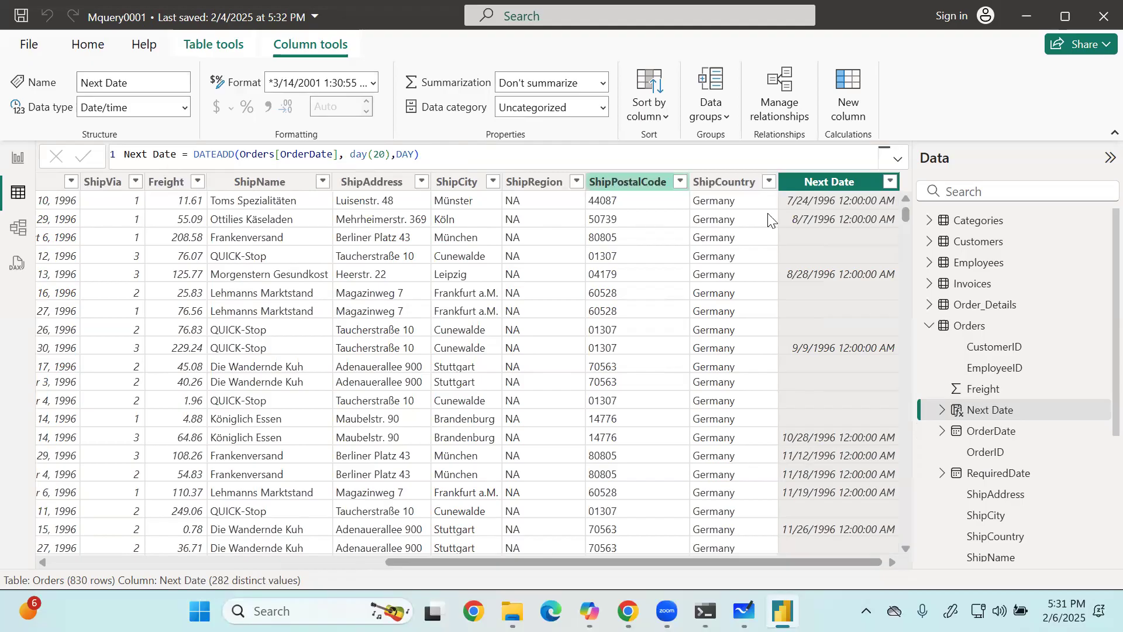
Check the calculated Next Date values and find the matching OrderDate in the second row of Orders.
click(831, 202)
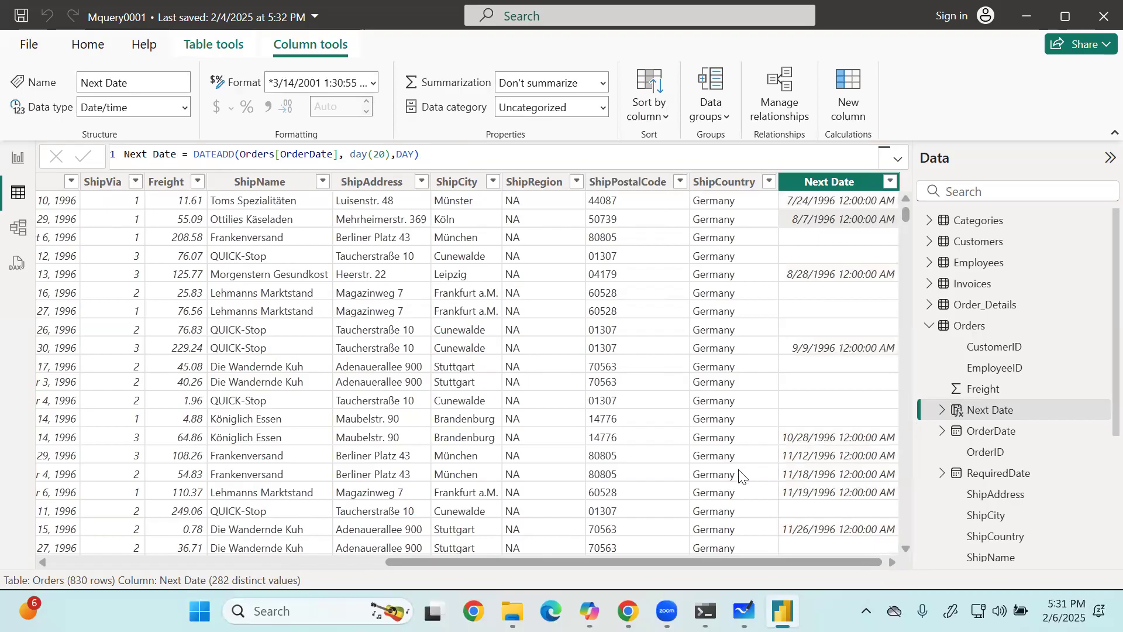
drag(693, 562, 387, 550)
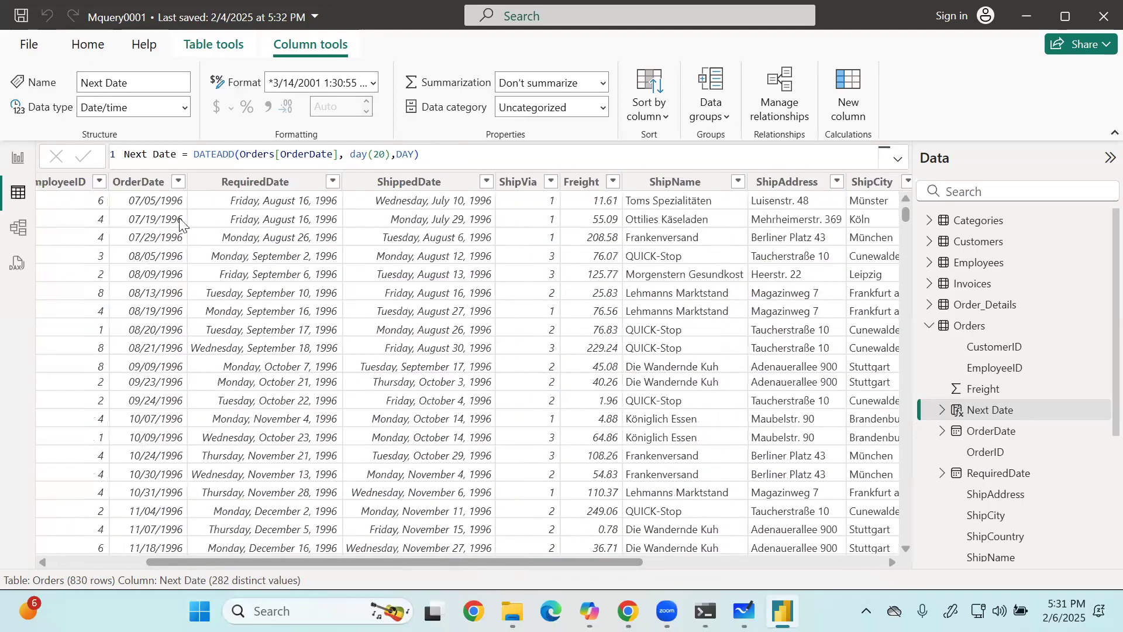
click(168, 224)
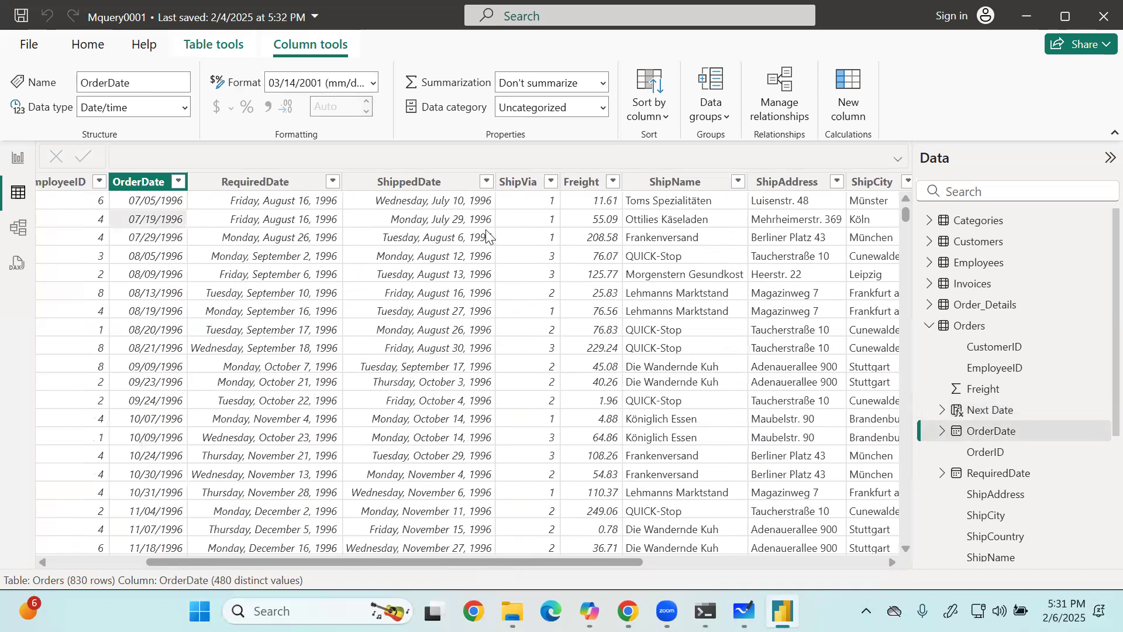
Move across the Orders columns from OrderDate to the Next Date value of the second row.
key(Right)
key(Right)
key(Right)
key(Right)
key(Right)
key(Right)
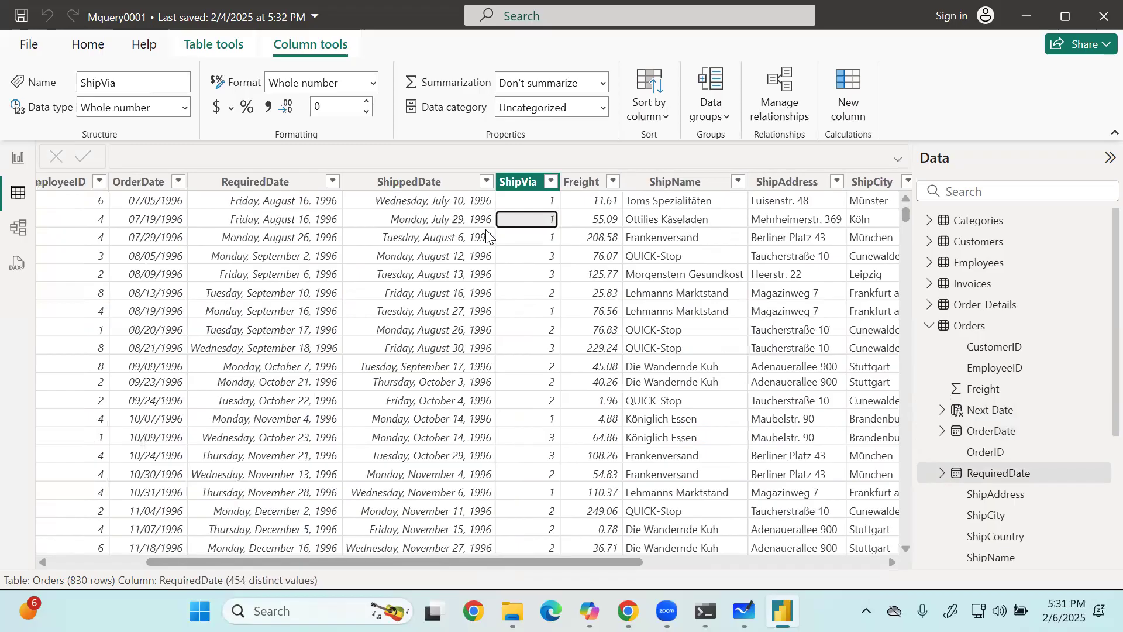
key(Right)
key(Right)
key(Right)
key(Right)
key(Right)
key(Right)
key(Right)
key(Right)
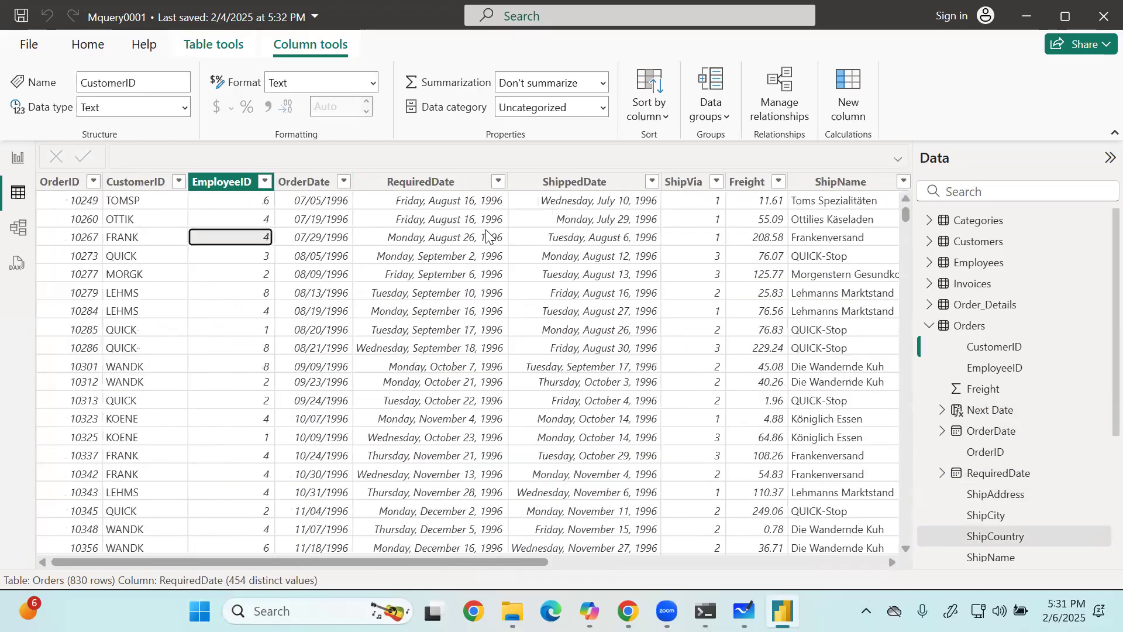
key(Right)
key(Right)
key(Right)
key(Right)
key(Right)
key(Right)
key(Right)
key(Right)
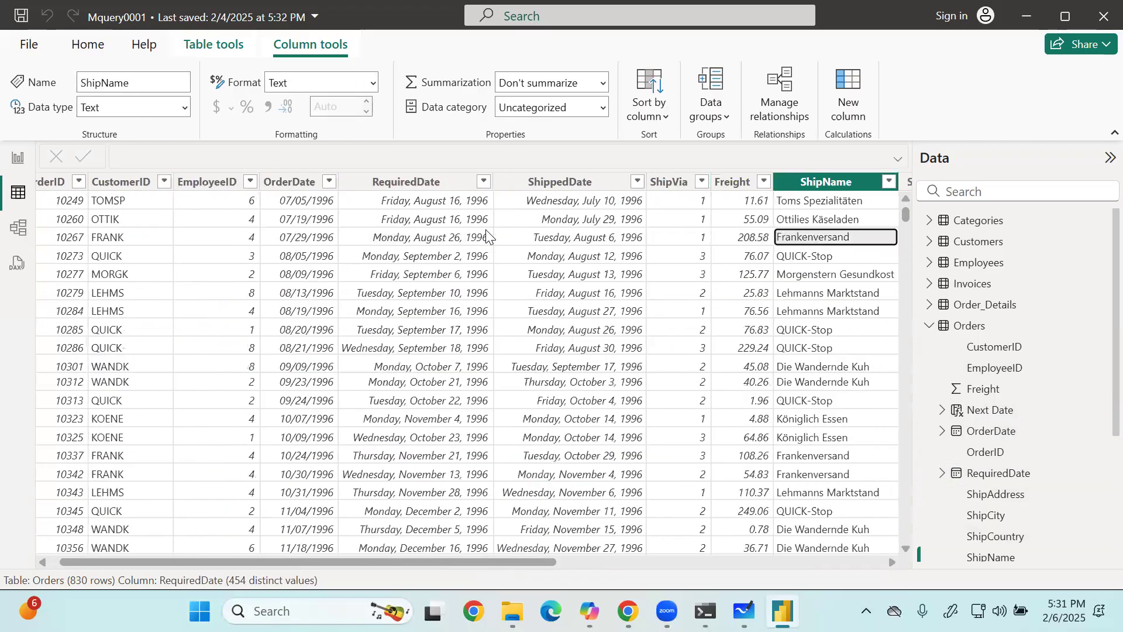
key(Right)
key(Right)
key(Right)
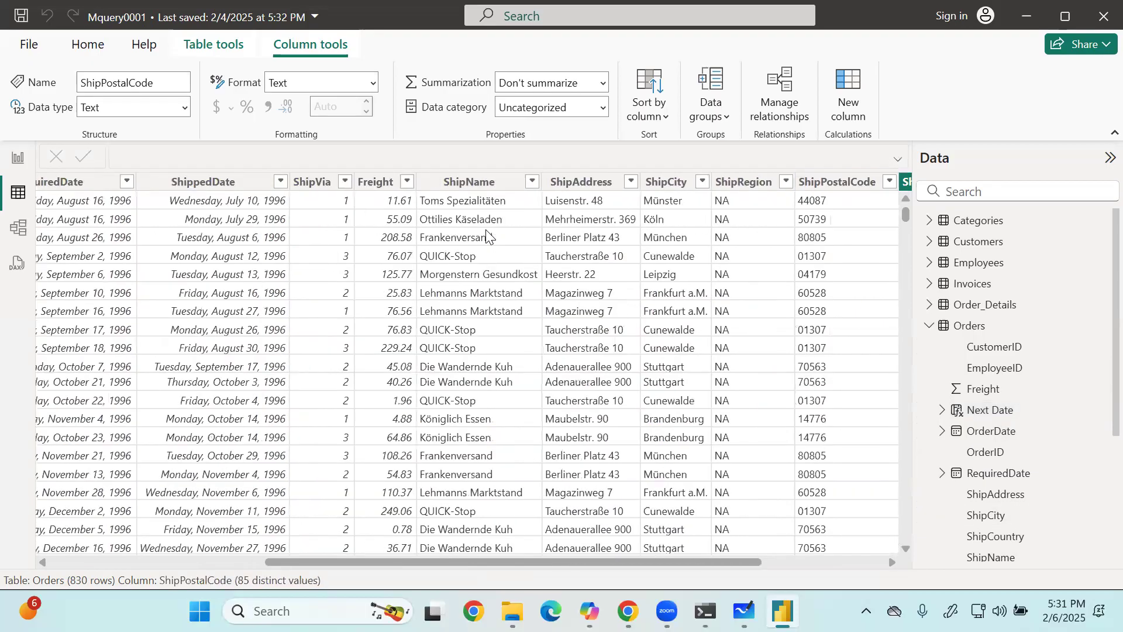
key(Right)
key(Tab)
key(Tab)
key(Tab)
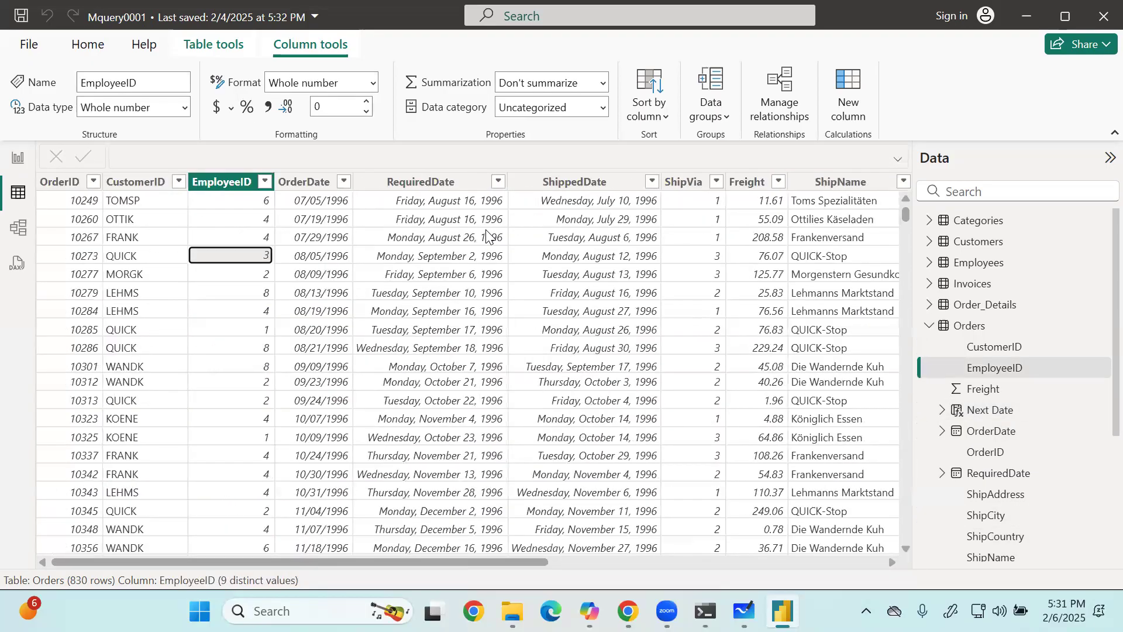
scroll(742, 261, right, 10)
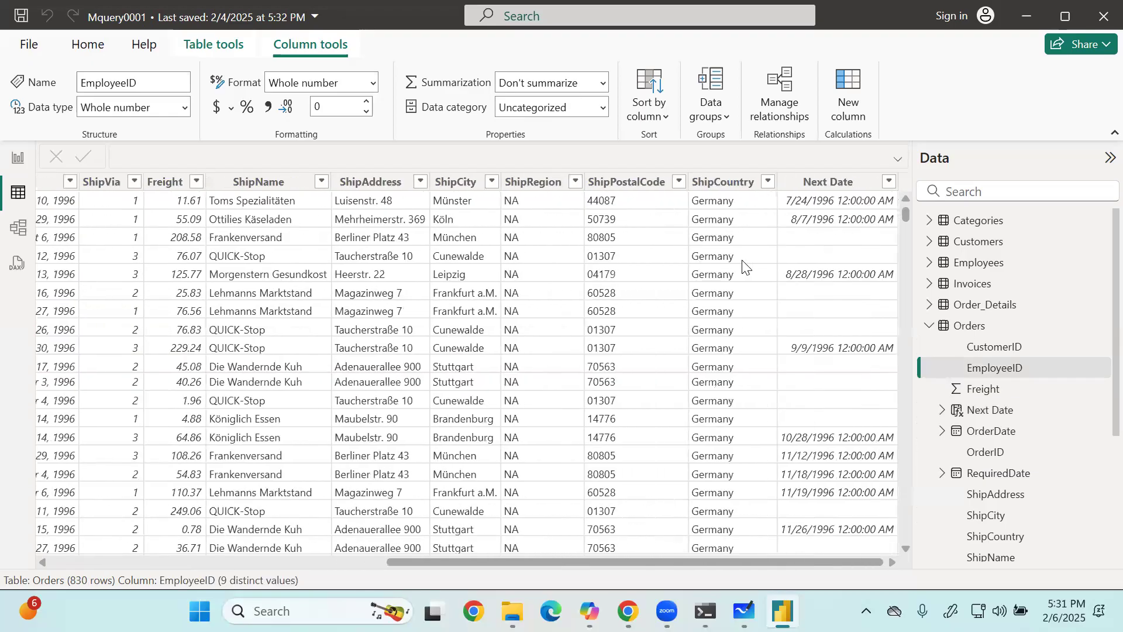
click(833, 228)
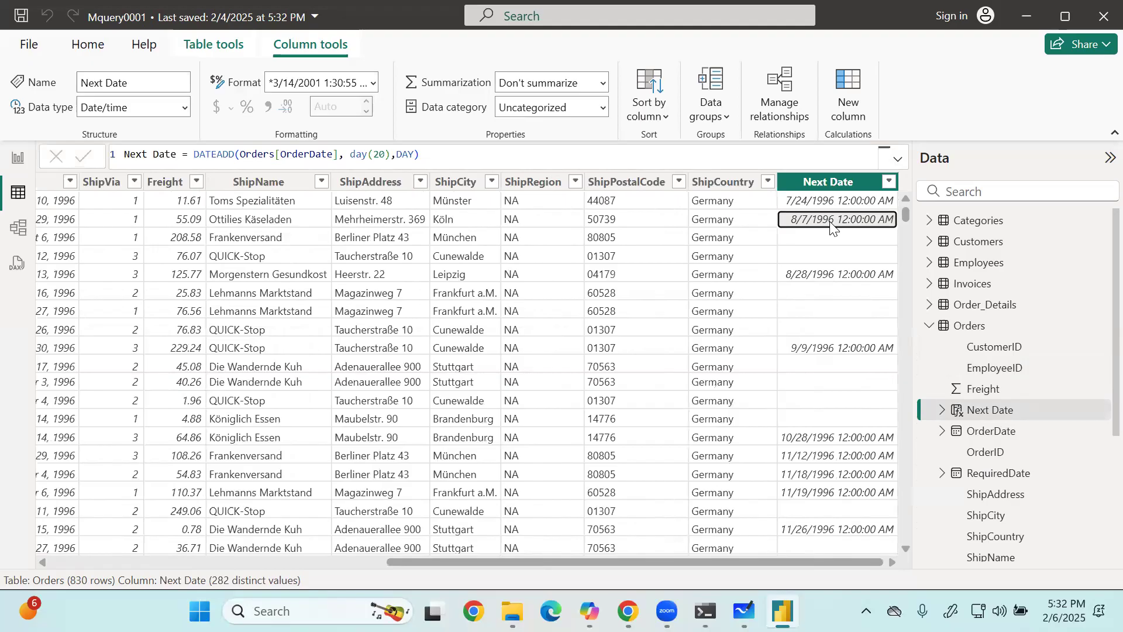
Compare the OrderDate 07/19/1996 with the Next Date value in the same row.
scroll(831, 225, left, 10)
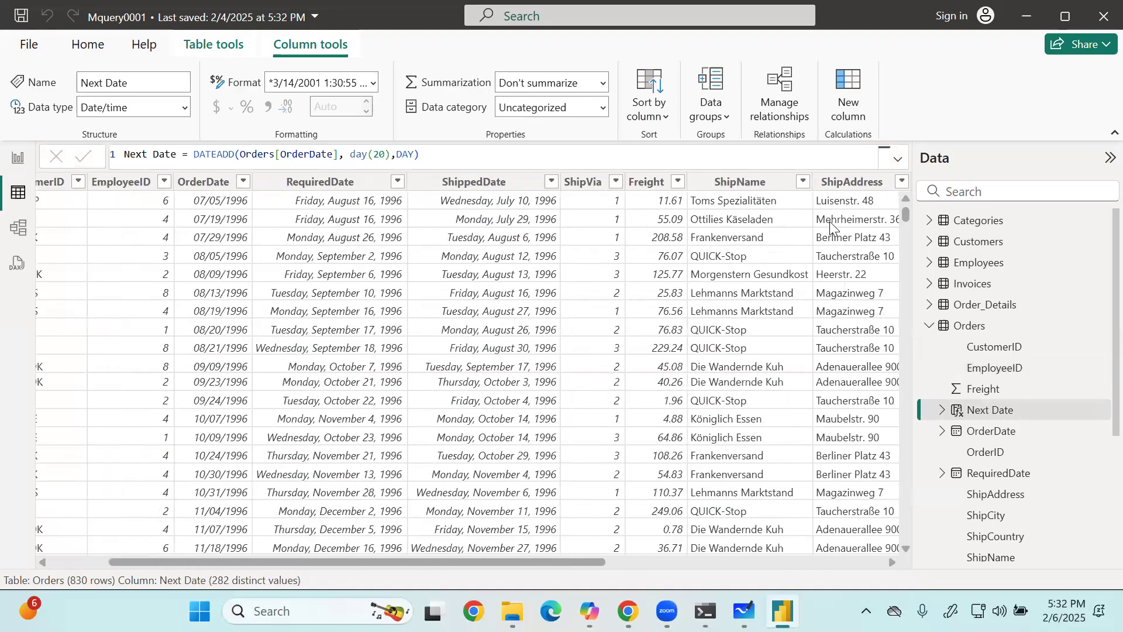
click(222, 228)
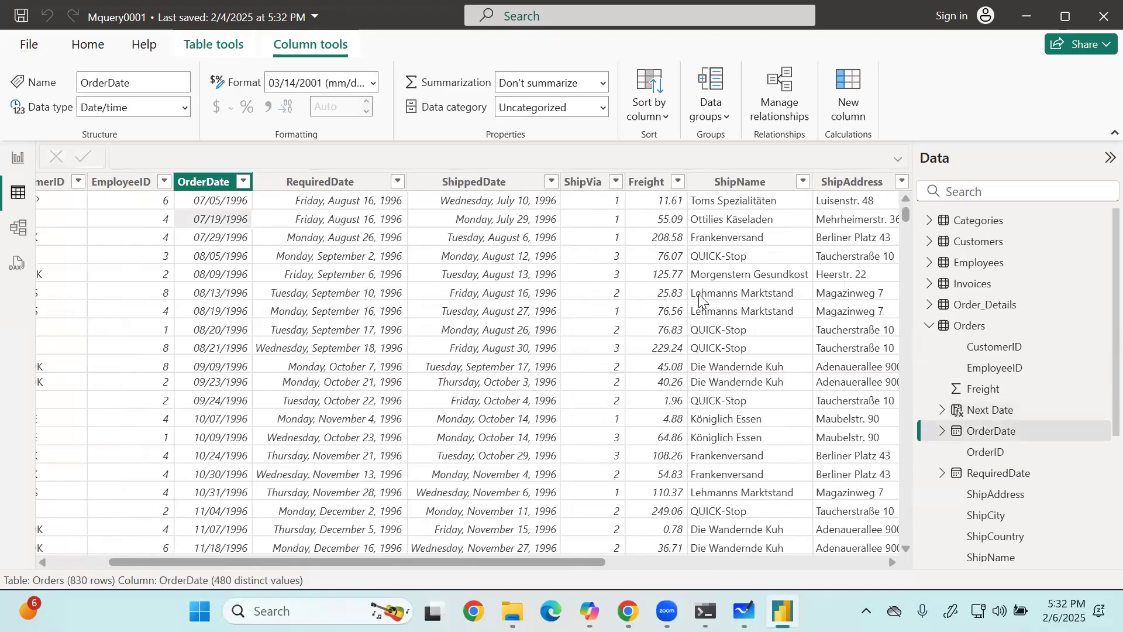
scroll(698, 294, right, 10)
scroll(702, 301, right, 3)
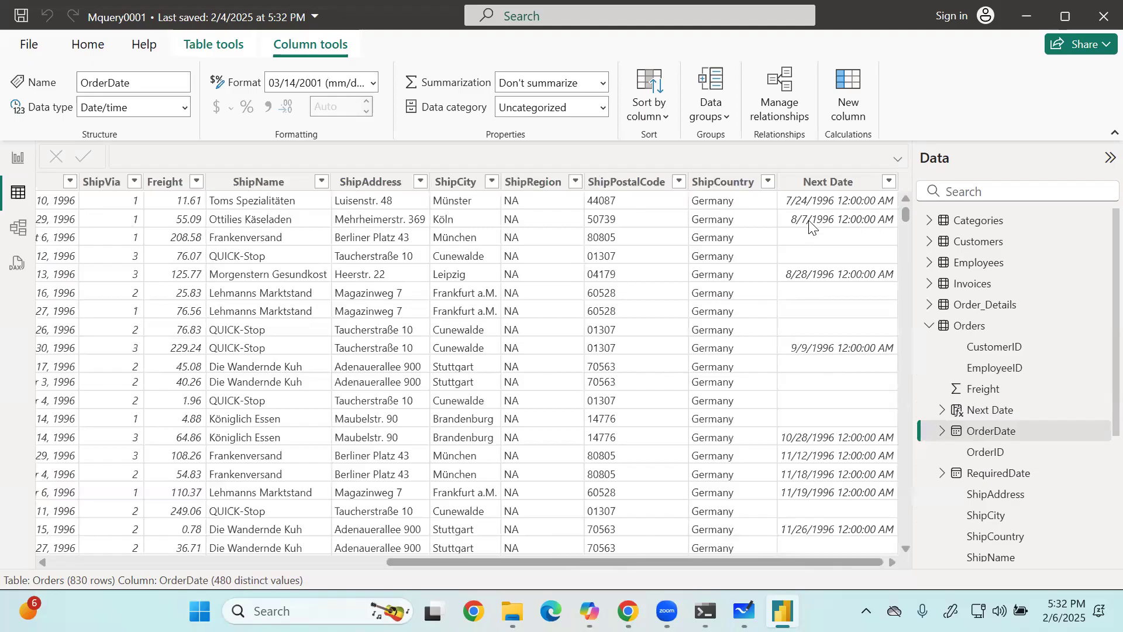
click(810, 226)
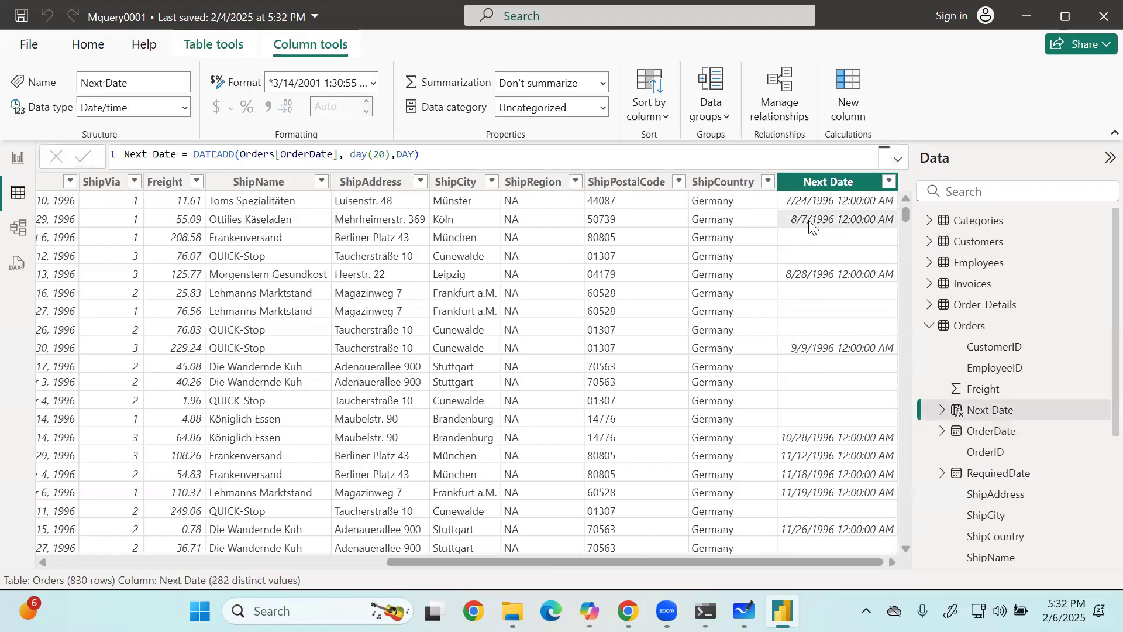
Format the Next Date column as a short date in the 3/14/2001 style.
click(373, 85)
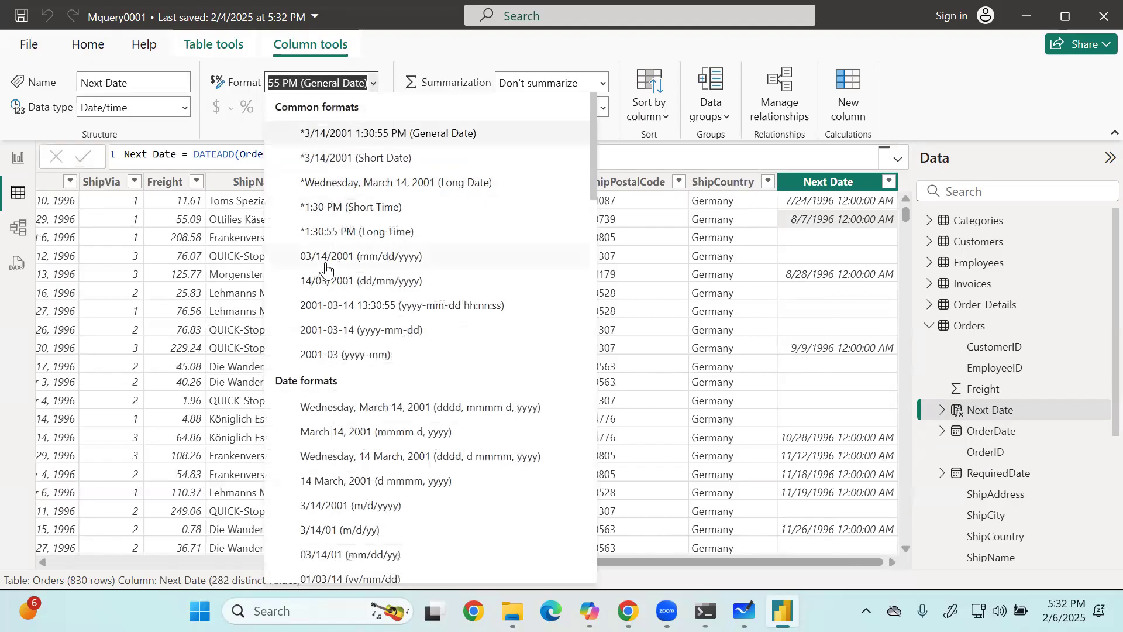
click(348, 166)
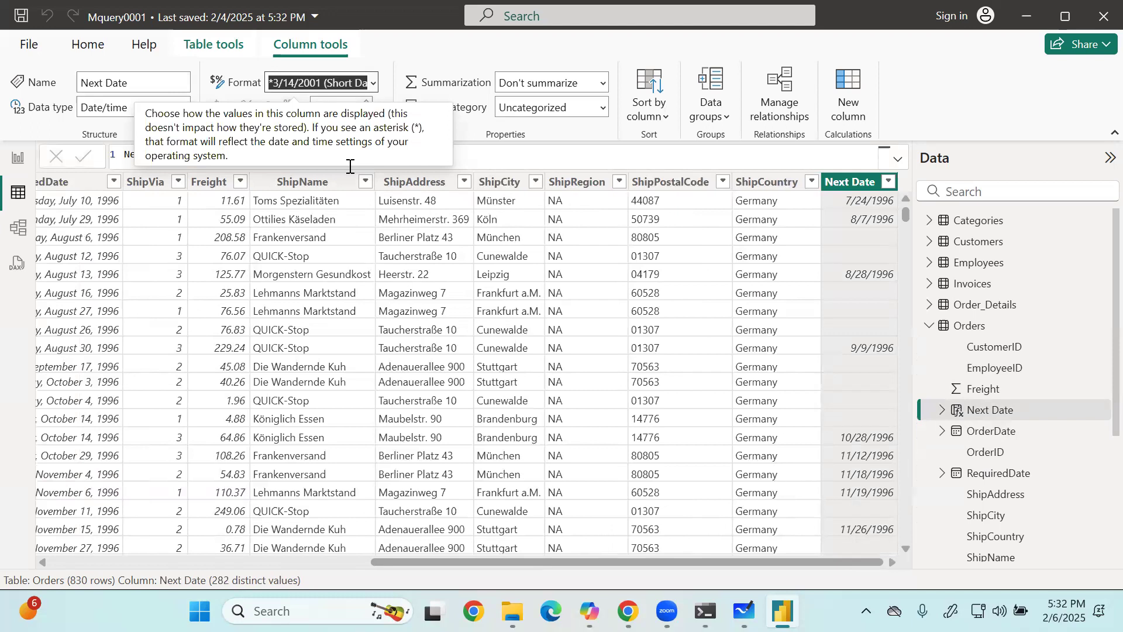
Replace the DATEADD expression in the Next Date formula with Orders[OrderDate] + 20 and commit it.
click(518, 156)
drag(160, 135, 203, 157)
key(BackSpace)
key(BackSpace)
key(BackSpace)
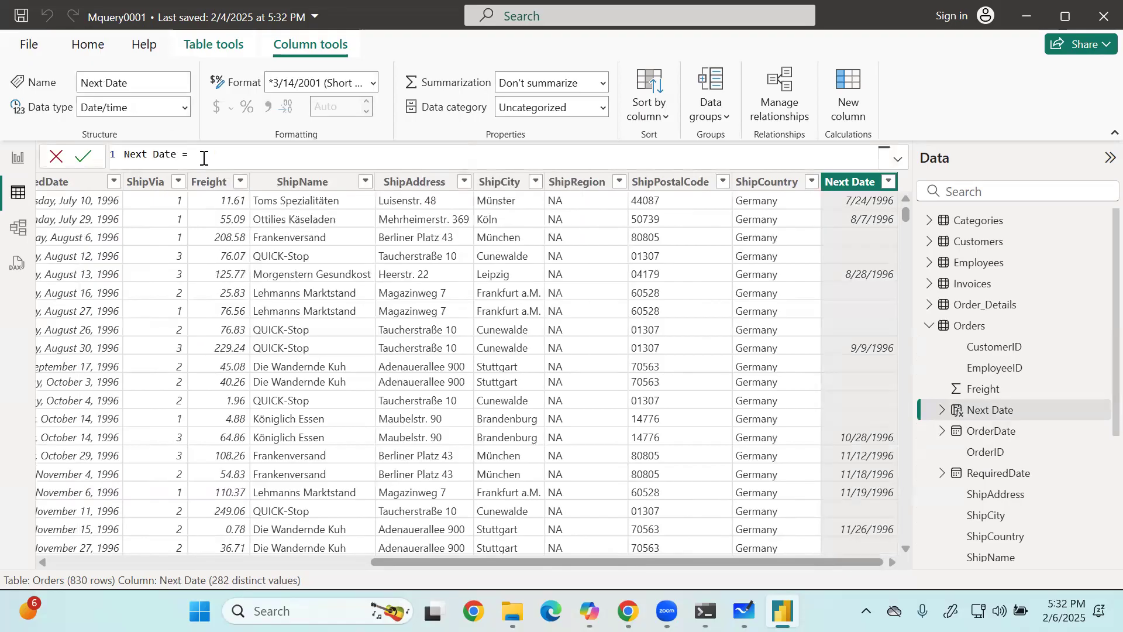
text(order)
key(Down)
key(Down)
key(Down)
key(Down)
key(Tab)
text(+ 20)
key(Return)
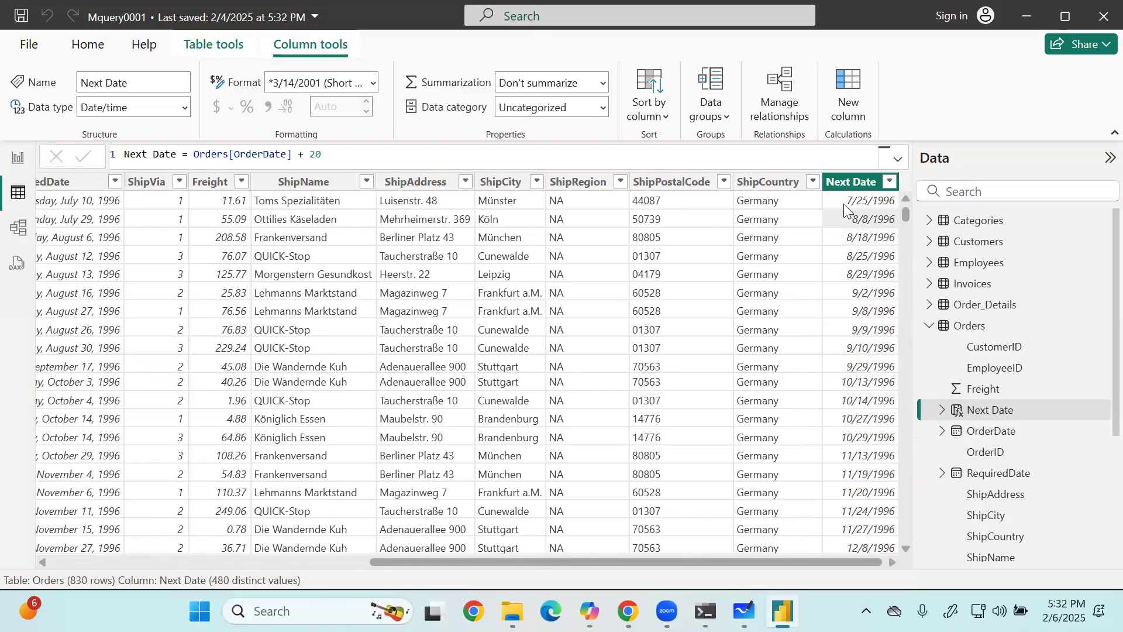
Compare the Next Date value in the second row of Orders with the OrderDate in that row.
key(Left)
key(Left)
key(Left)
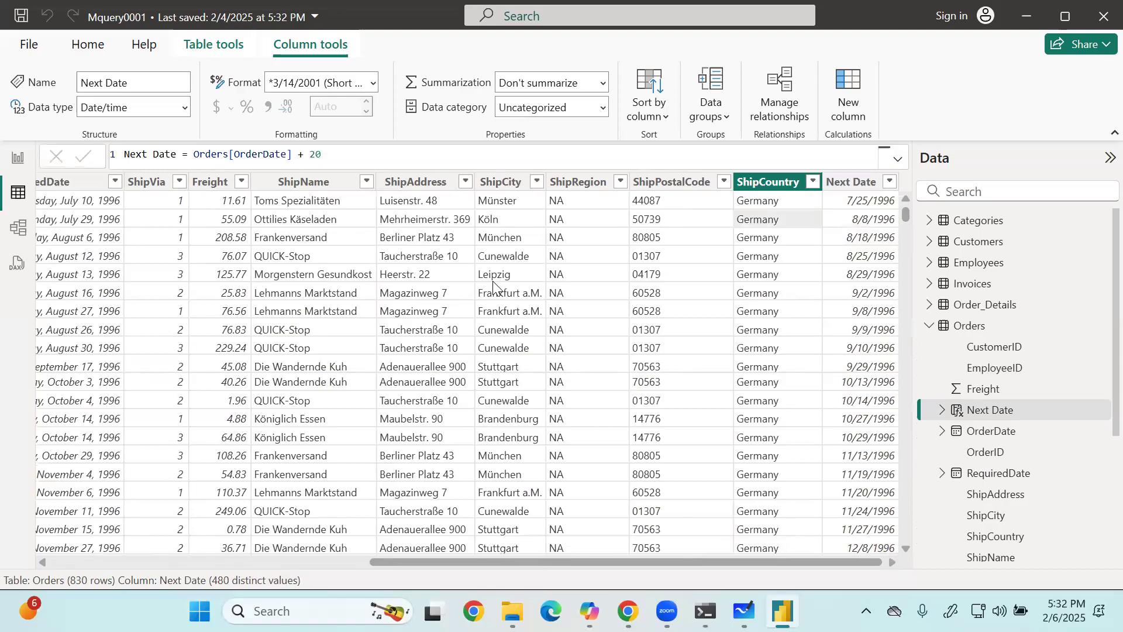
key(Left)
key(Left)
key(Left)
key(Left)
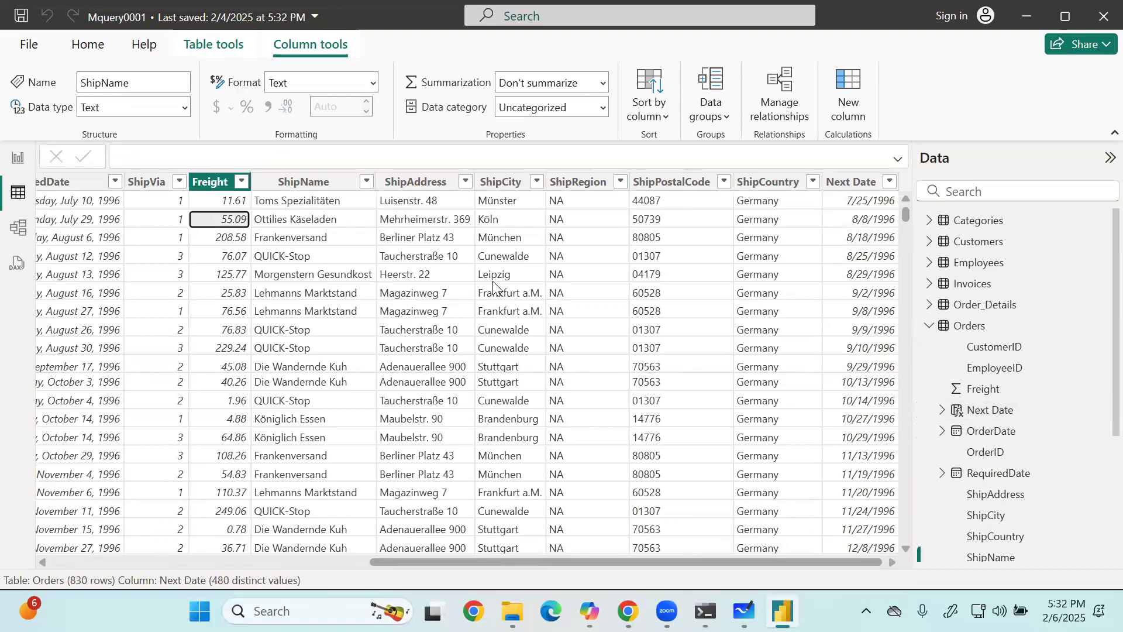
key(Left)
key(Left)
key(Left)
key(Left)
key(Left)
key(Left)
key(Left)
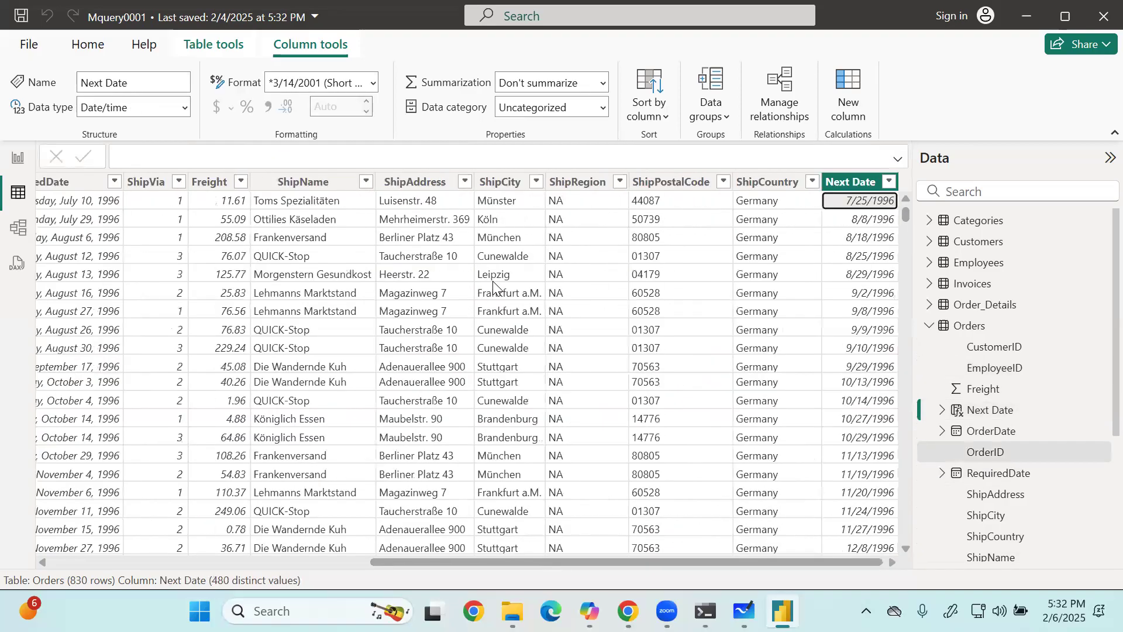
key(Right)
key(Right)
key(Right)
key(Right)
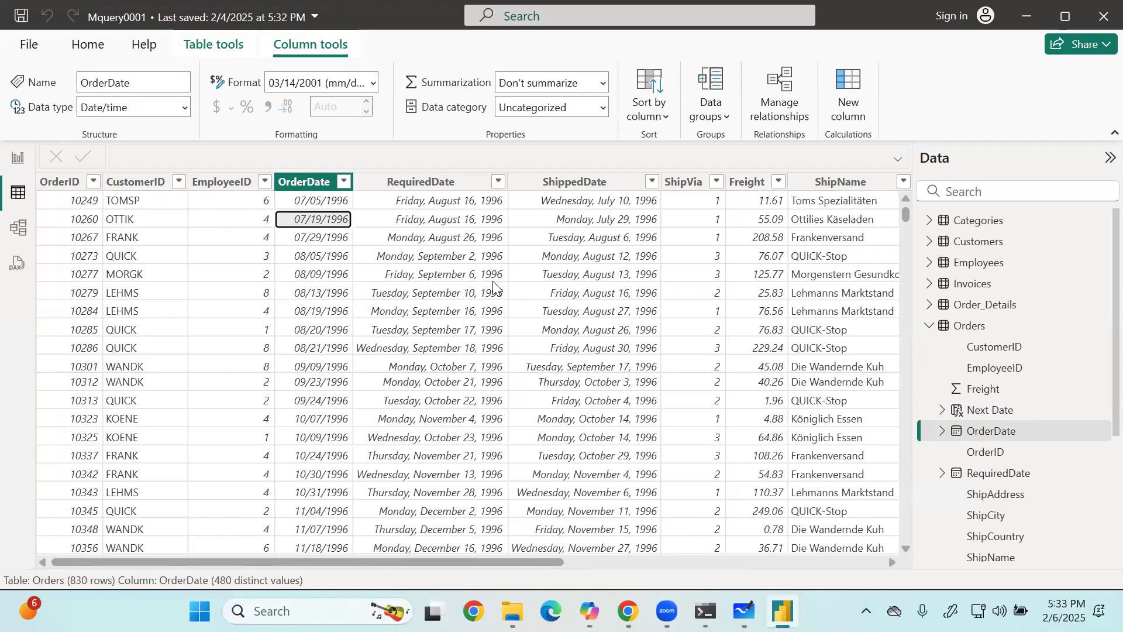
Follow the third row of Orders from its OrderDate across to its Next Date value.
key(Right)
key(Left)
key(Down)
key(Right)
key(Right)
key(Right)
key(Right)
key(Right)
key(Right)
key(Right)
key(Right)
key(Right)
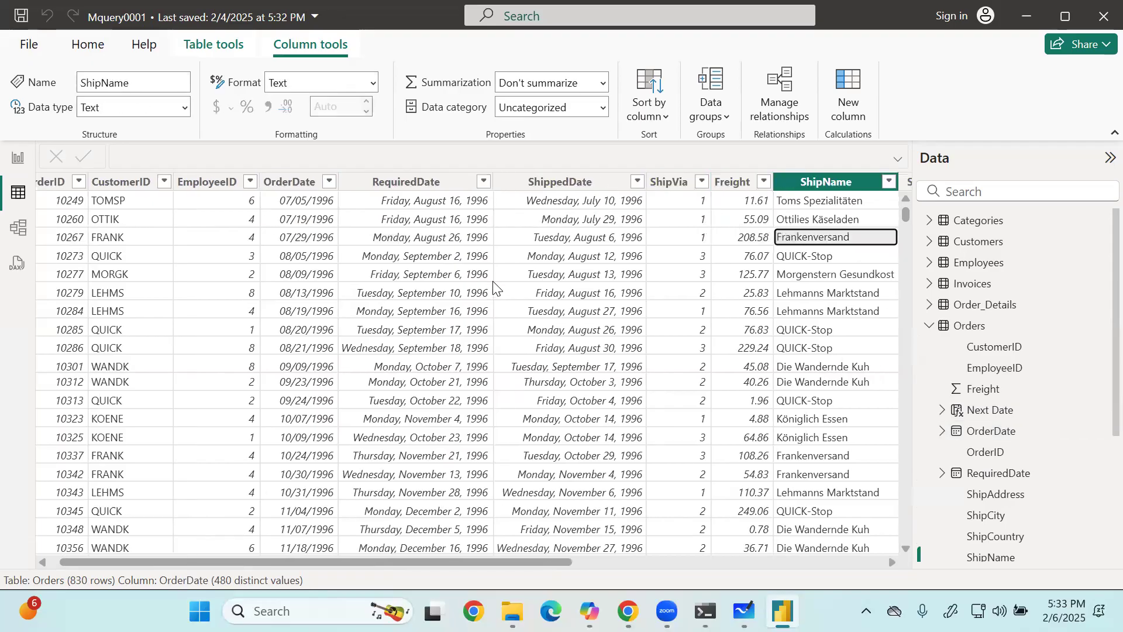
key(Tab)
key(Tab)
key(Tab)
key(Tab)
key(Tab)
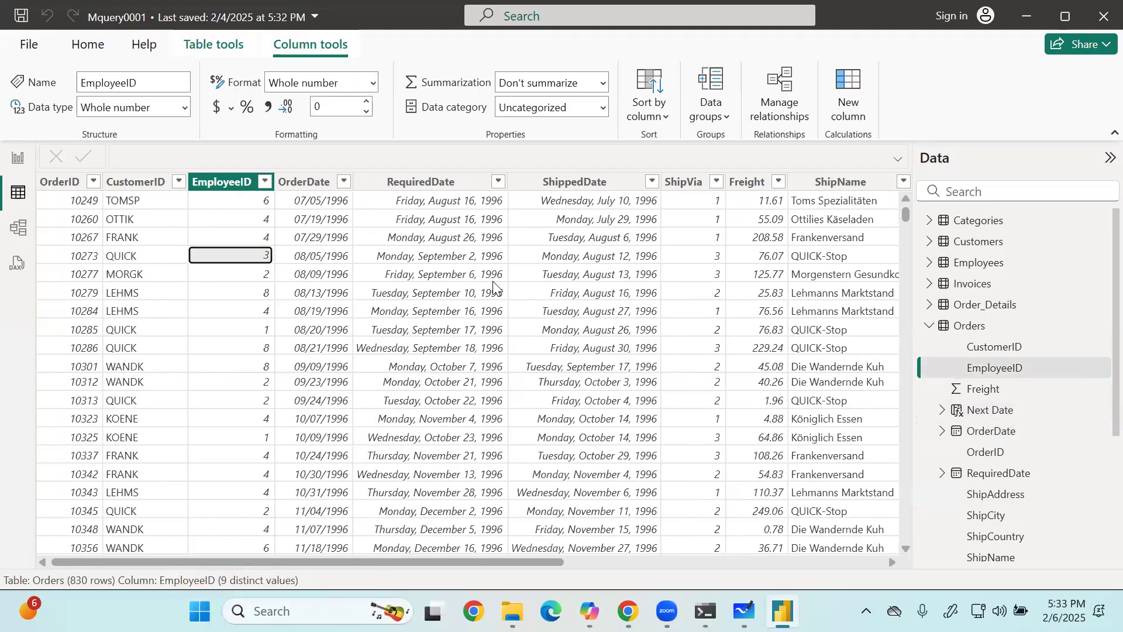
Check the OrderDate in the fifth row of Orders against the Next Date at the end of that row.
key(Right)
key(Right)
key(Right)
key(Down)
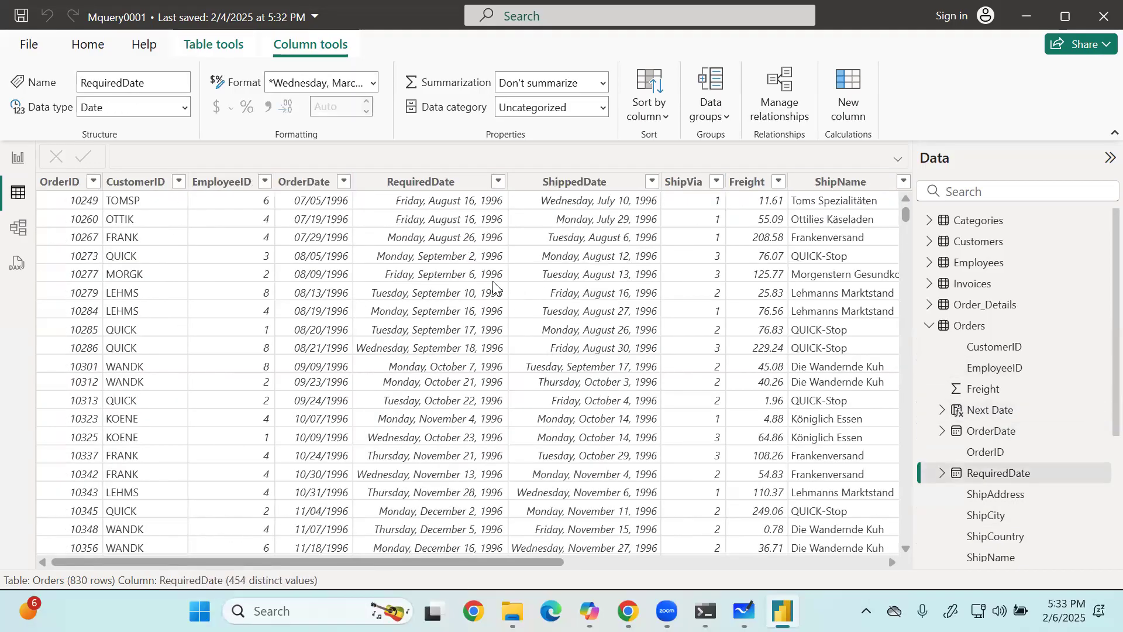
key(Right)
key(Right)
key(Right)
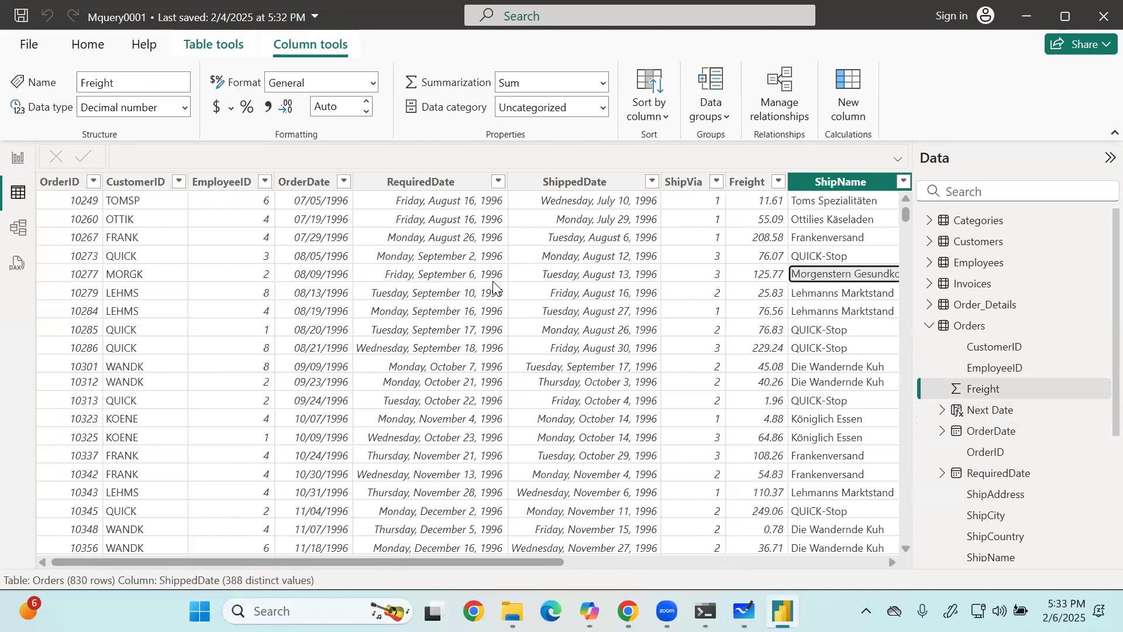
key(Right)
key(Right)
key(Right)
key(Right)
key(Right)
key(Right)
key(Right)
key(Home)
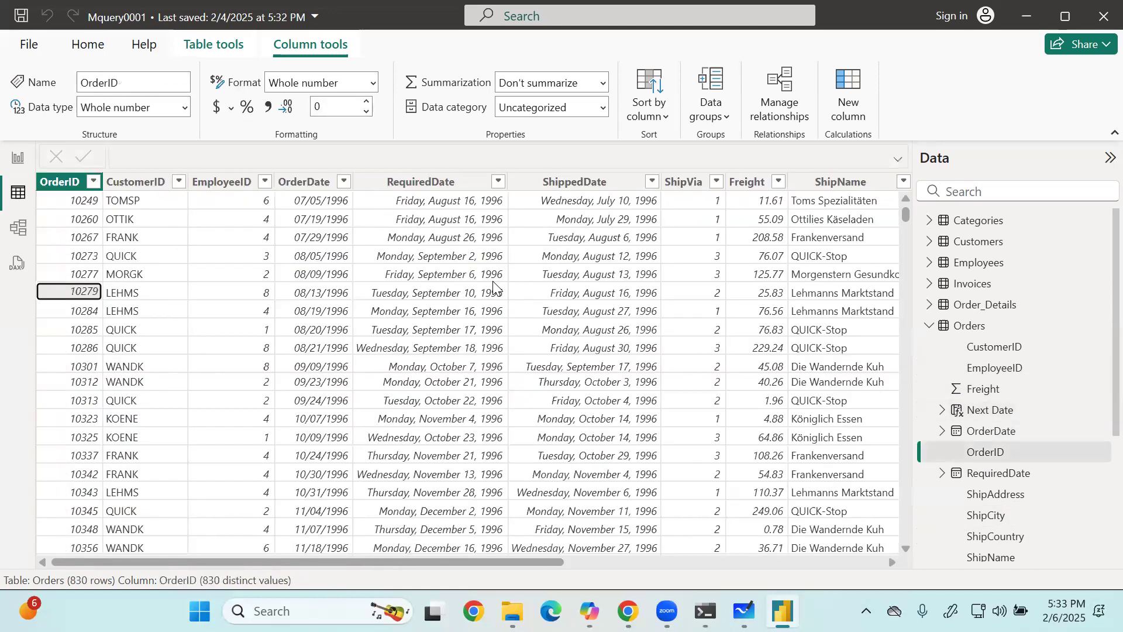
key(Up)
key(End)
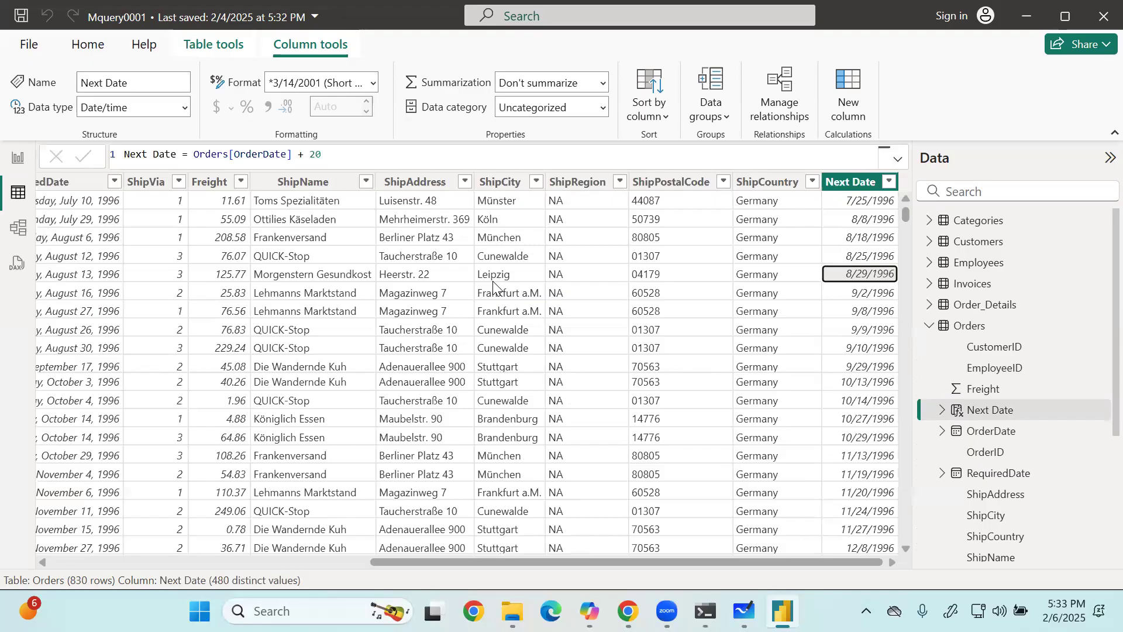
Change the number of days added in the Next Date formula to 140 and commit it.
click(324, 153)
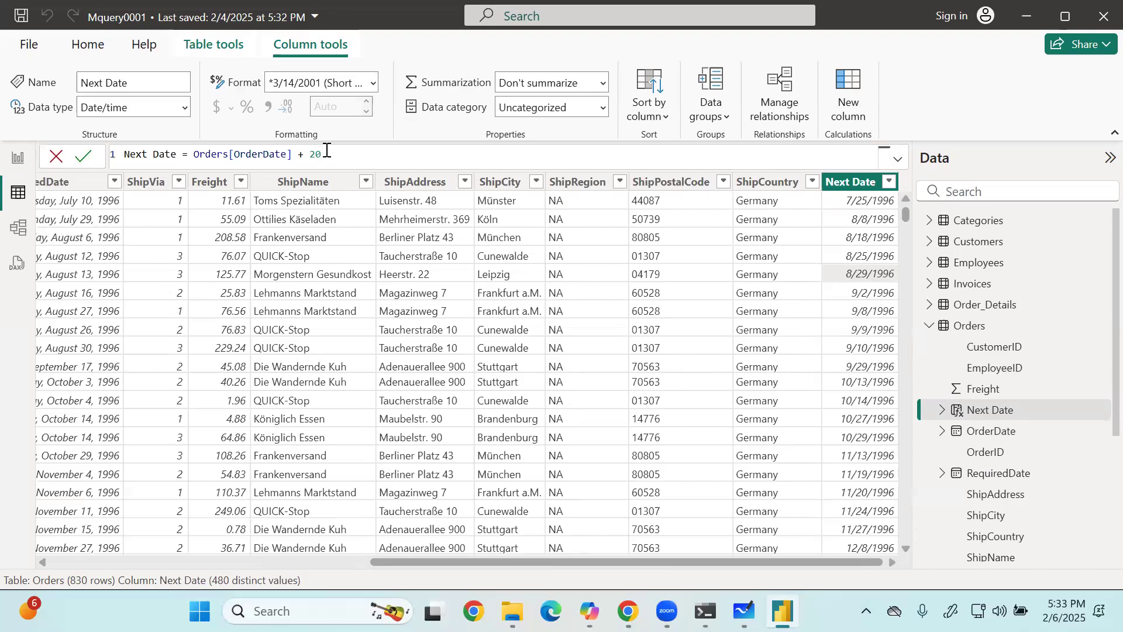
key(BackSpace)
key(BackSpace)
text(140)
key(Return)
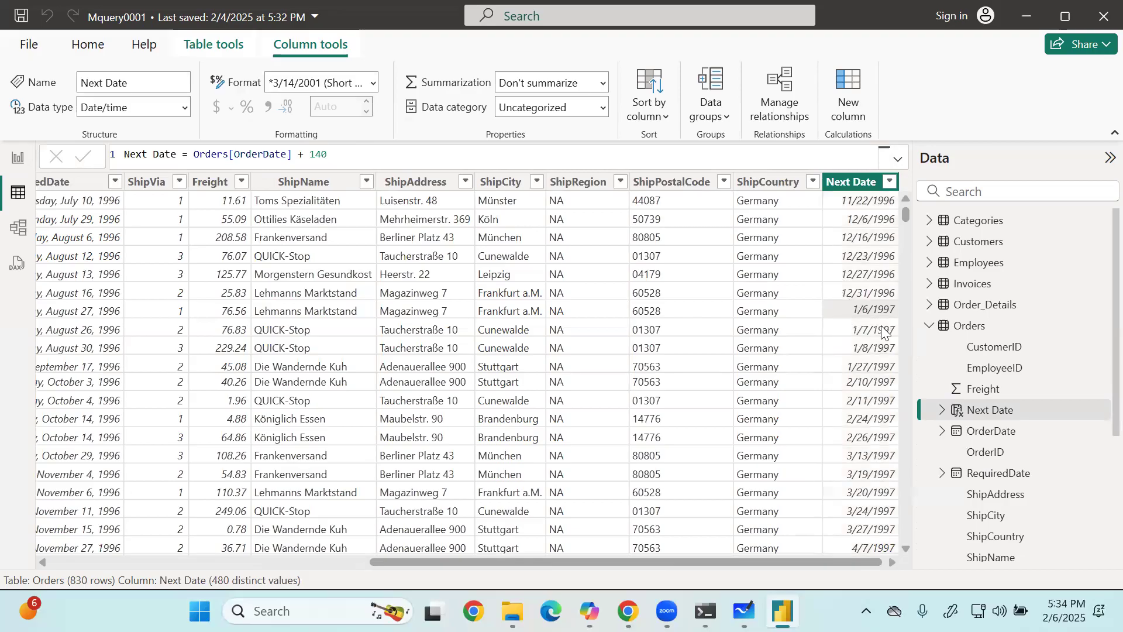
Trace the seventh row of Orders from its recalculated Next Date back to its OrderDate.
key(Left)
key(Left)
key(Left)
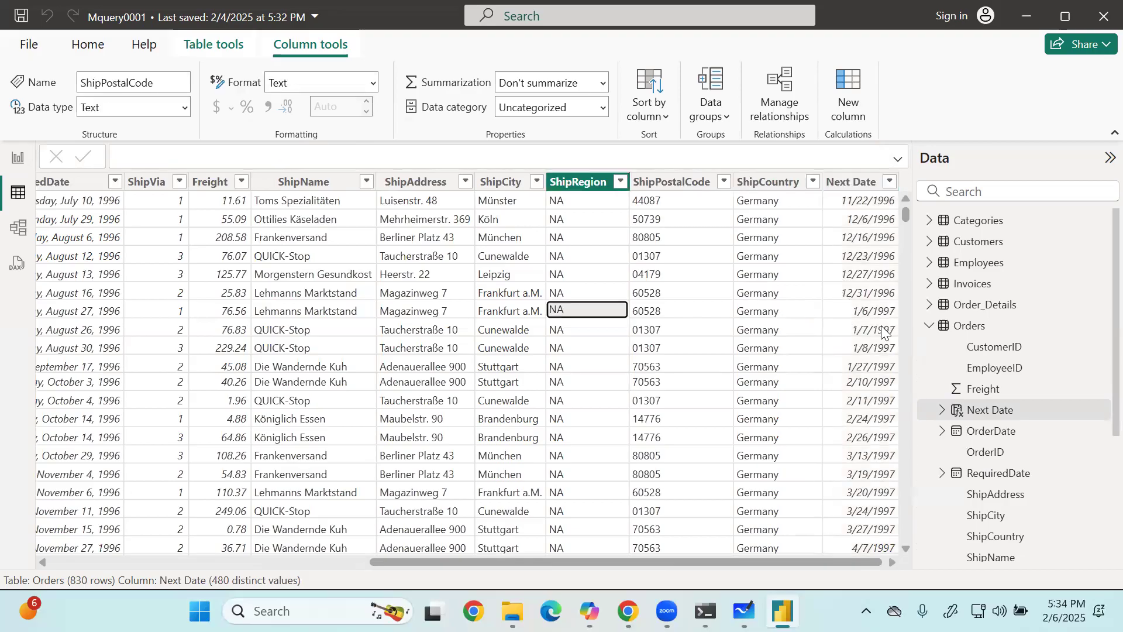
key(Left)
key(Left)
key(Left)
key(Left)
key(Left)
key(Left)
key(Left)
key(Left)
key(Left)
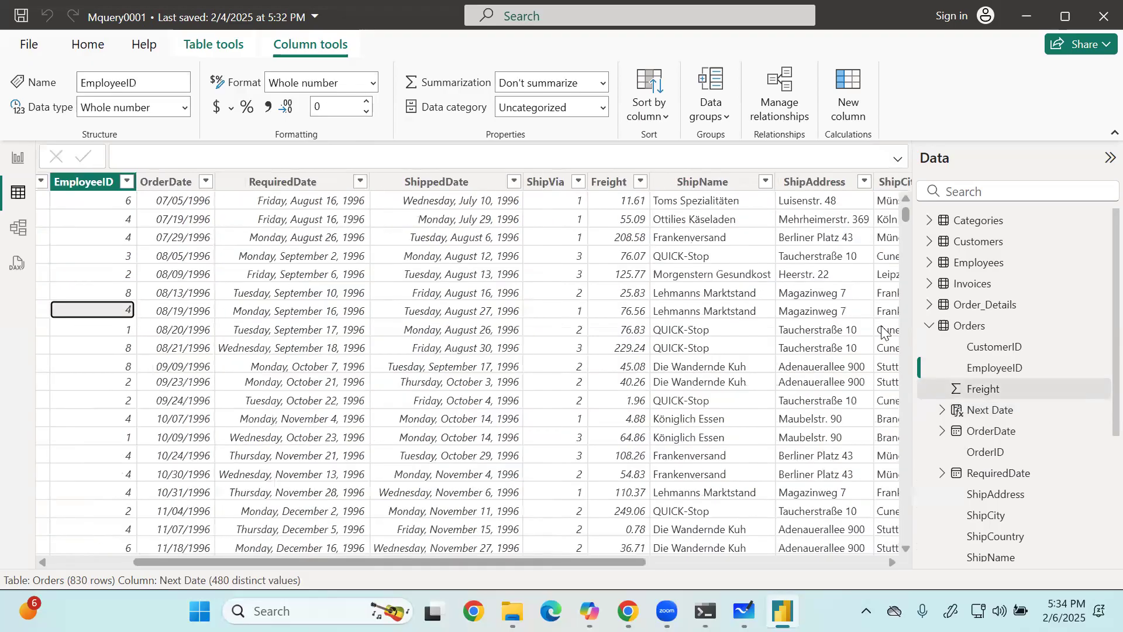
key(Left)
key(Right)
key(Right)
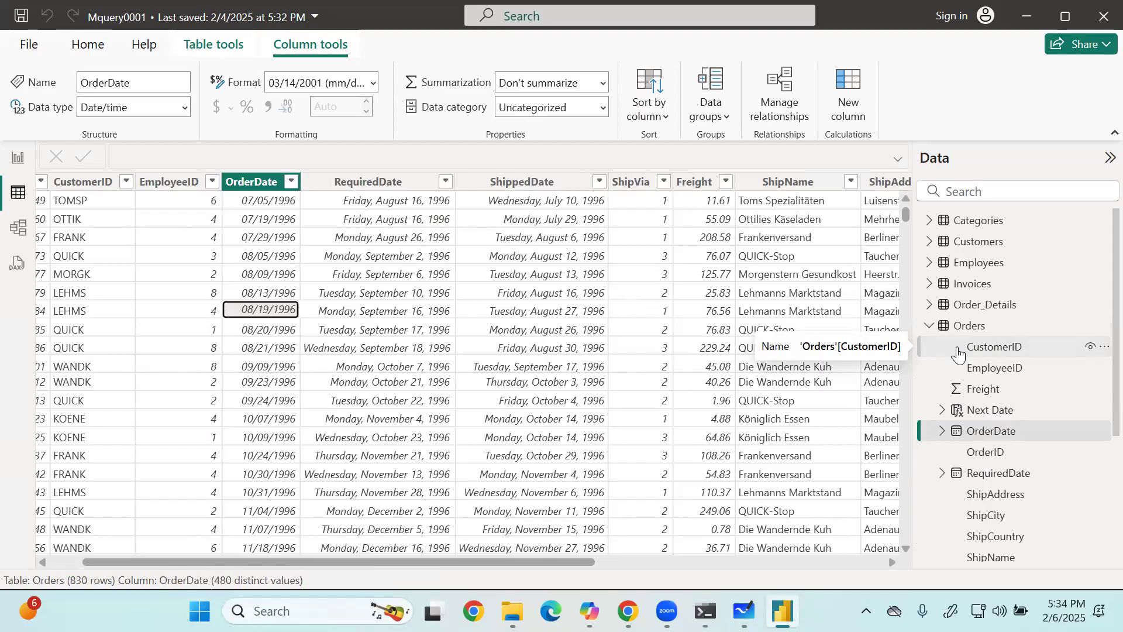
Compare the OrderDate in the eighth row of Orders with the Next Date in that row.
key(Right)
key(Down)
key(Left)
key(Left)
key(Left)
key(Right)
key(Right)
key(Right)
key(Right)
key(Right)
key(Right)
key(Right)
key(Right)
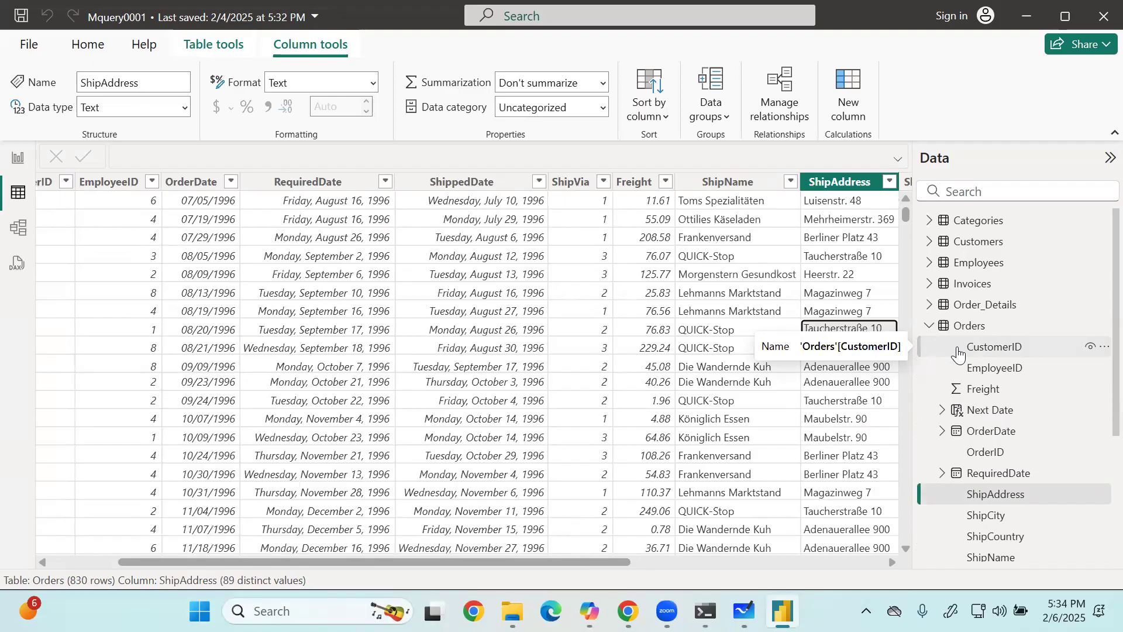
key(Right)
key(Right)
key(Right)
key(Right)
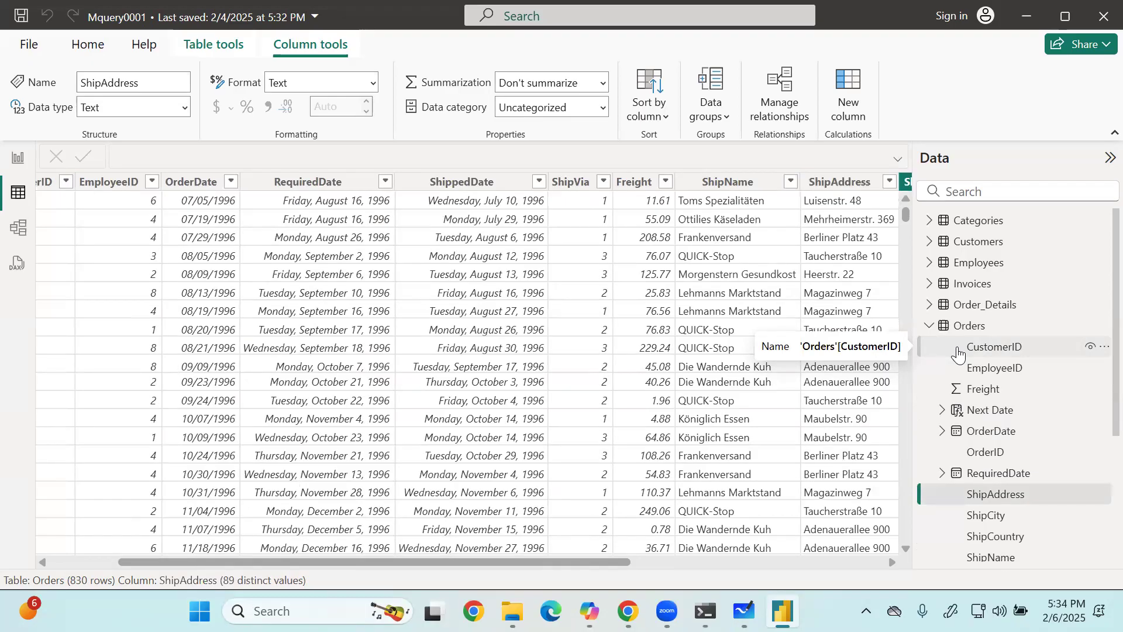
key(Right)
key(Right)
key(Right)
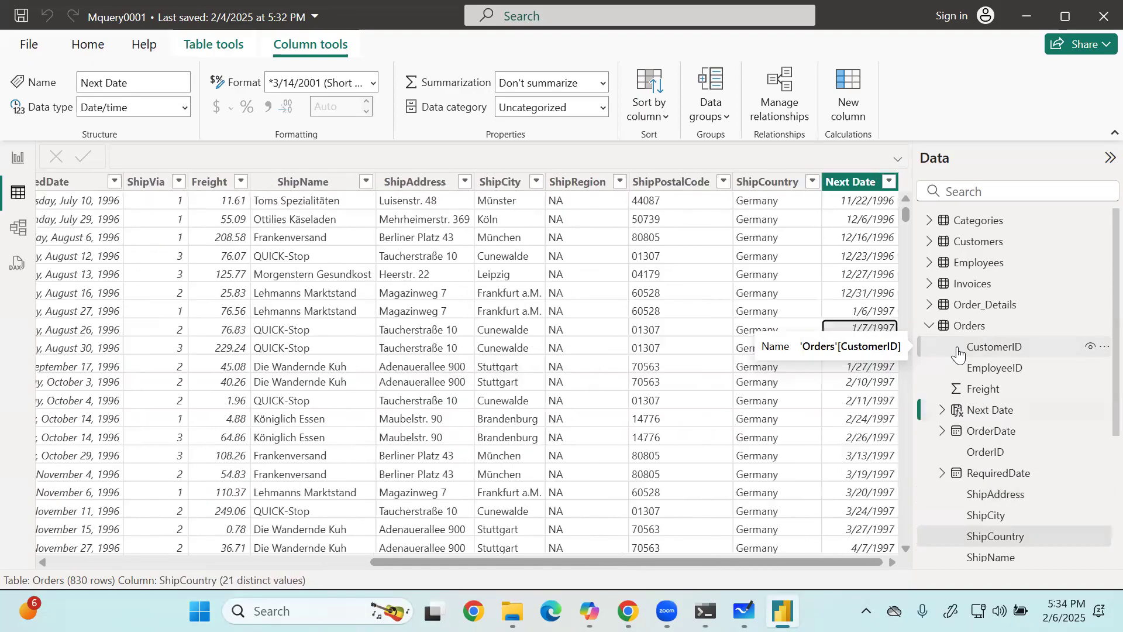
Return to the first row's Next Date value and examine the column's OrderDate + 140 formula.
key(Left)
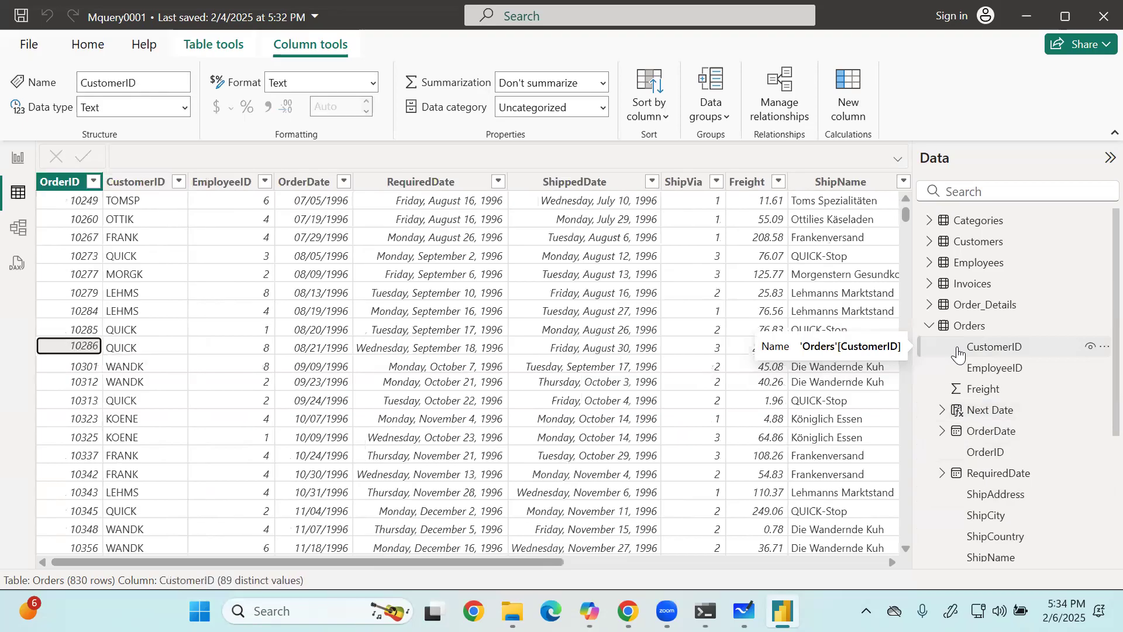
key(Left)
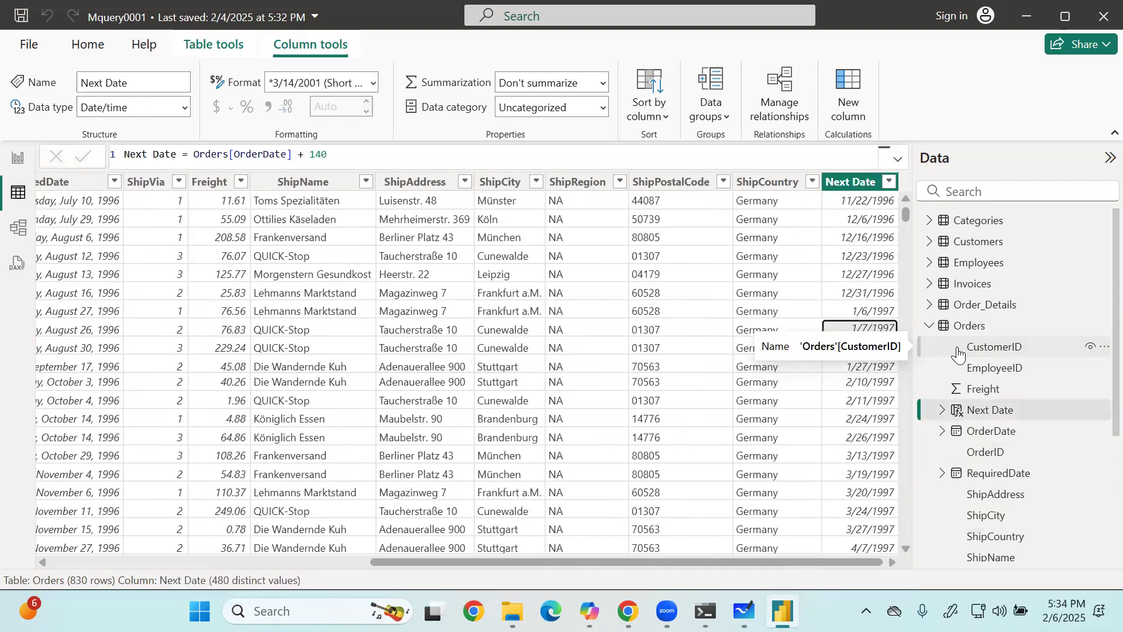
key(Up)
key(Up)
key(Up)
key(Up)
key(Up)
key(Up)
key(Up)
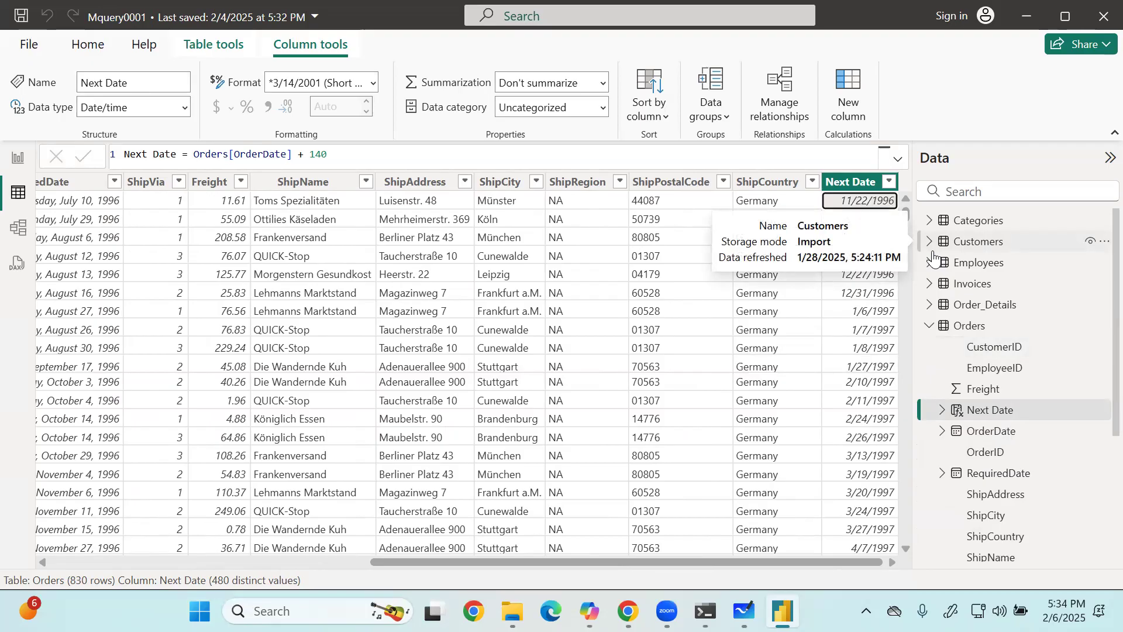
click(427, 156)
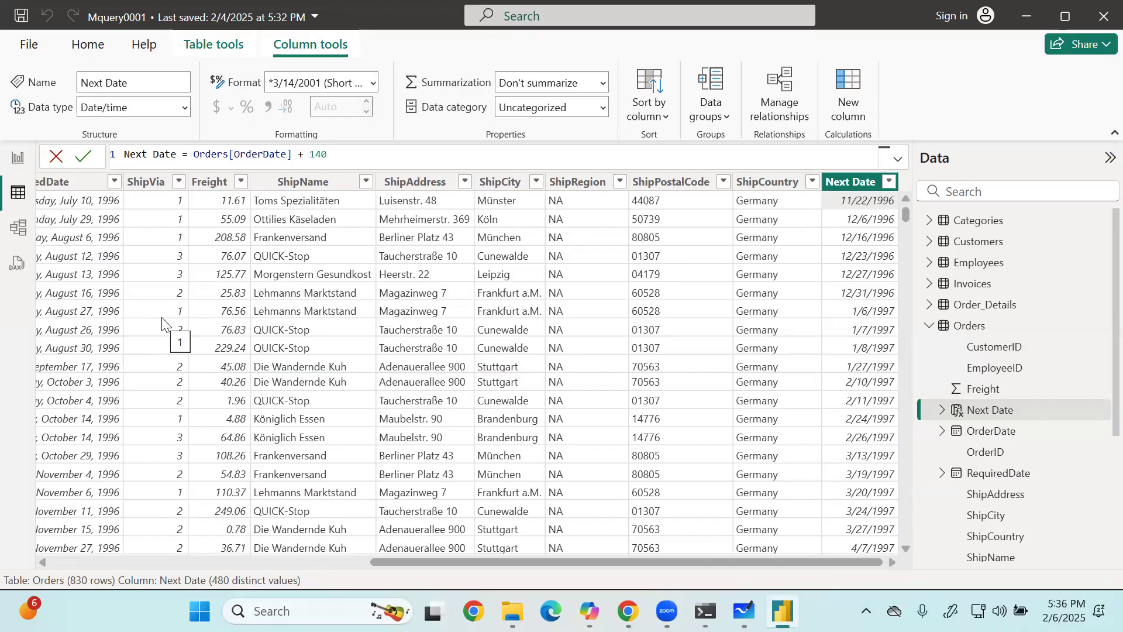
Look through the Orders columns from OrderID to Next Date, including ShipVia and ShipAddress.
scroll(527, 547, left, 10)
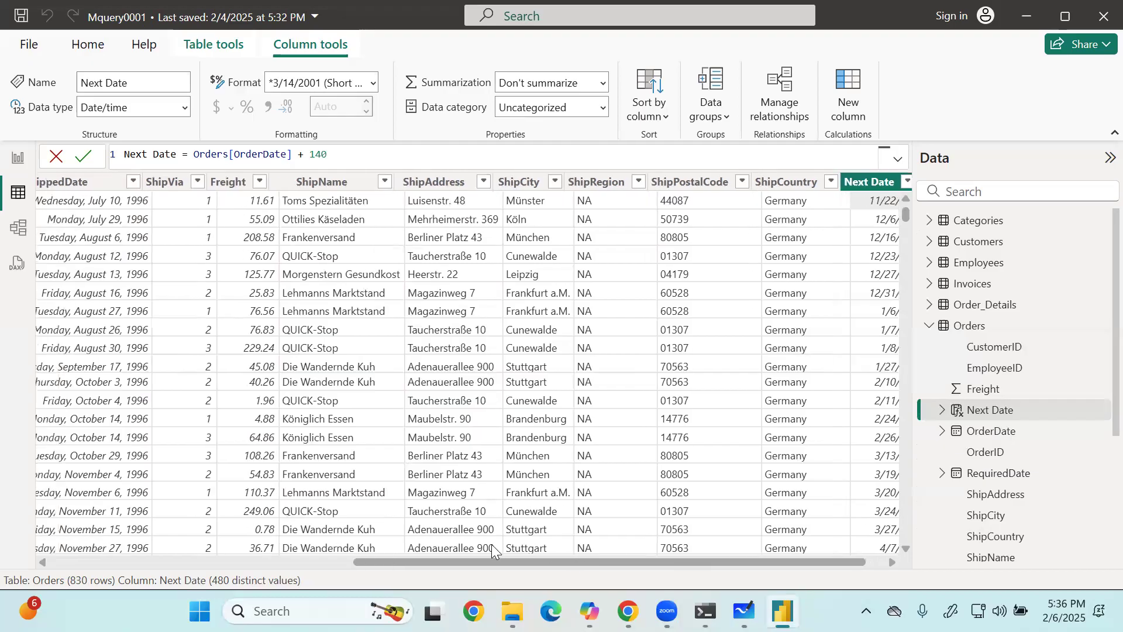
scroll(167, 547, right, 10)
scroll(127, 516, left, 10)
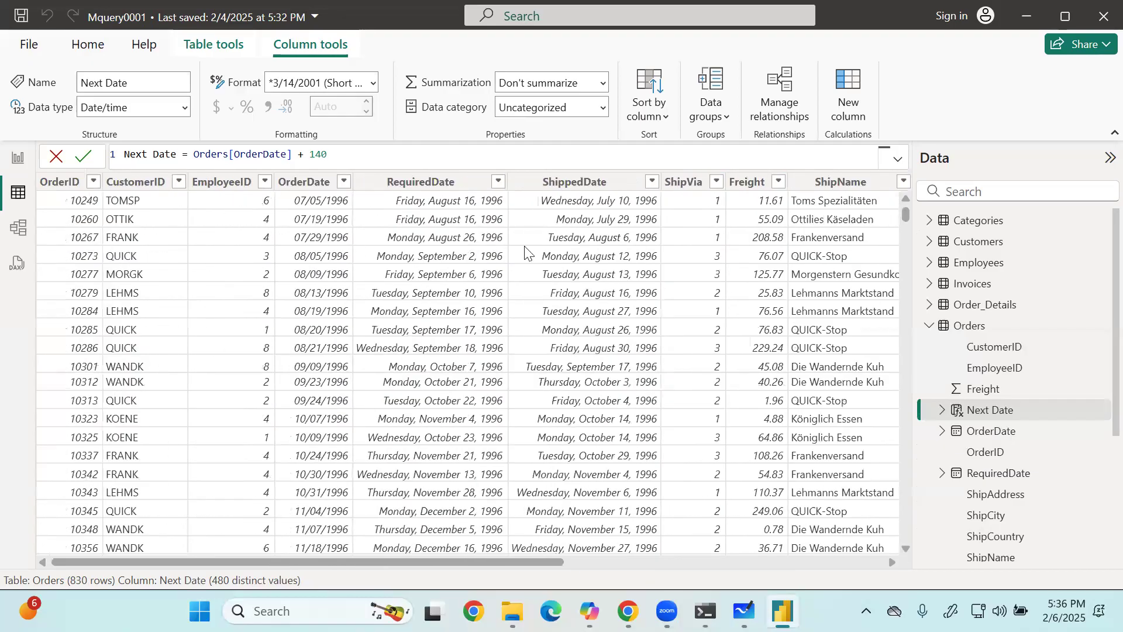
click(692, 186)
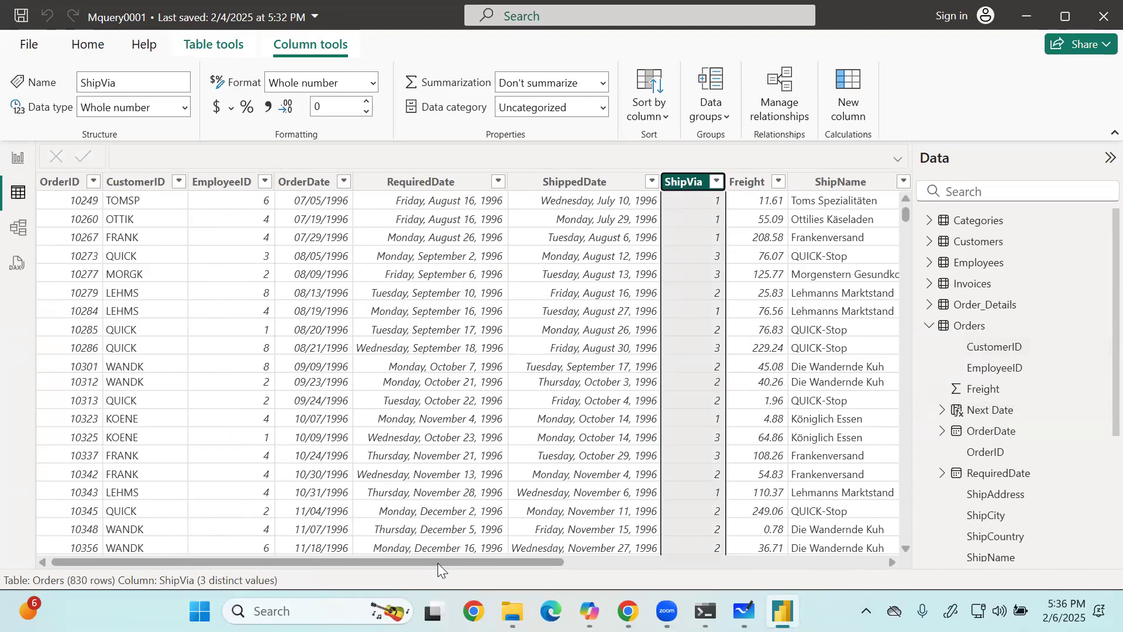
drag(438, 563, 813, 563)
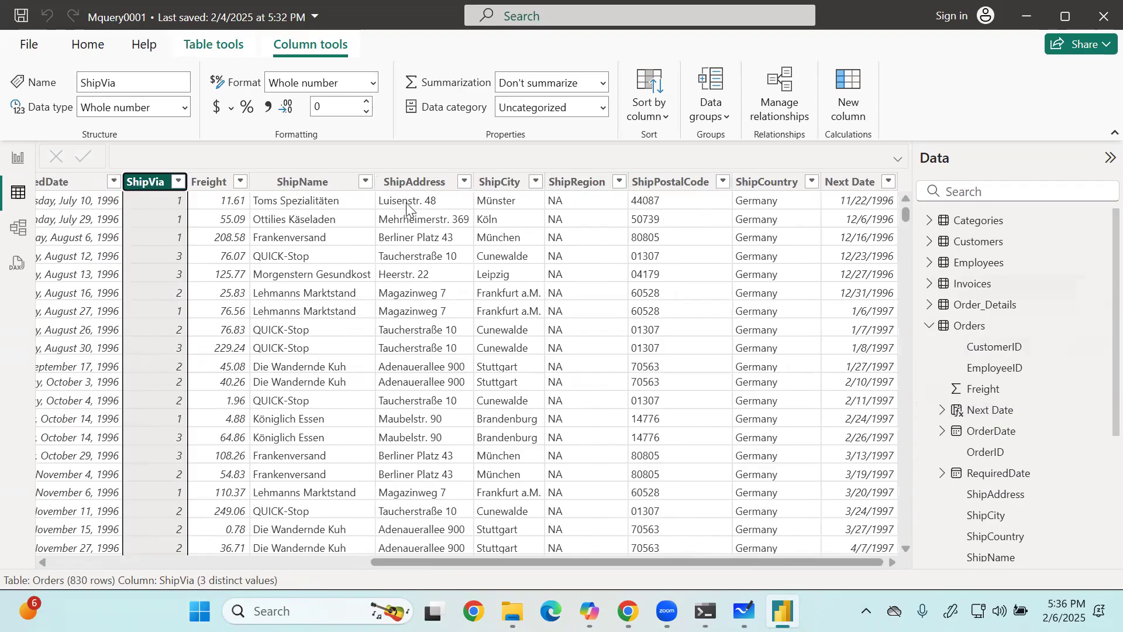
click(408, 204)
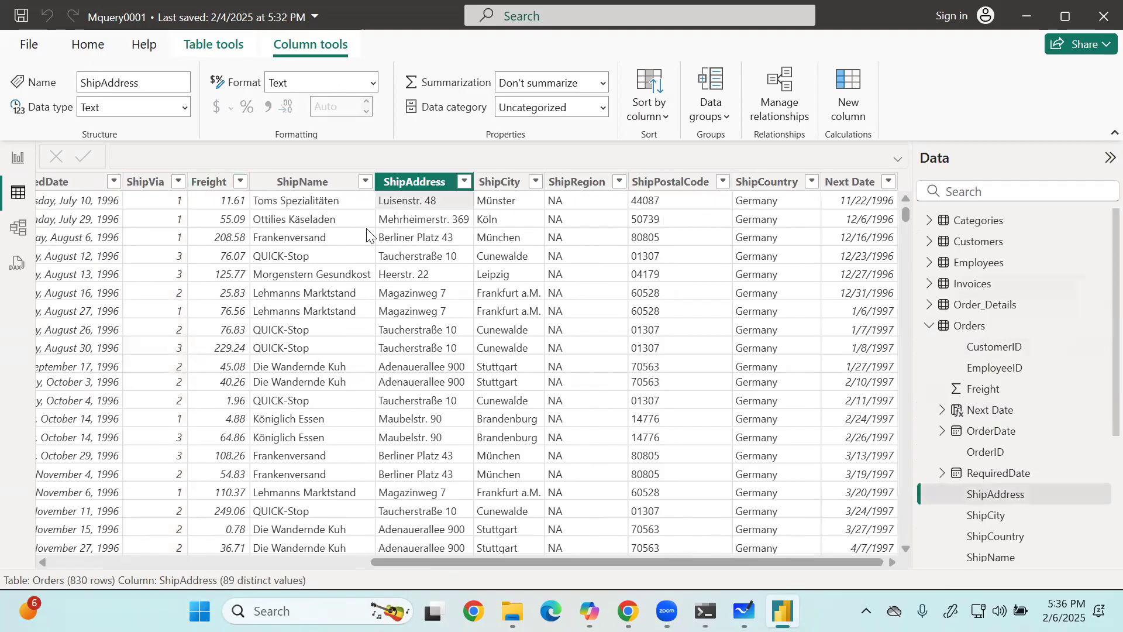
drag(451, 560, 28, 557)
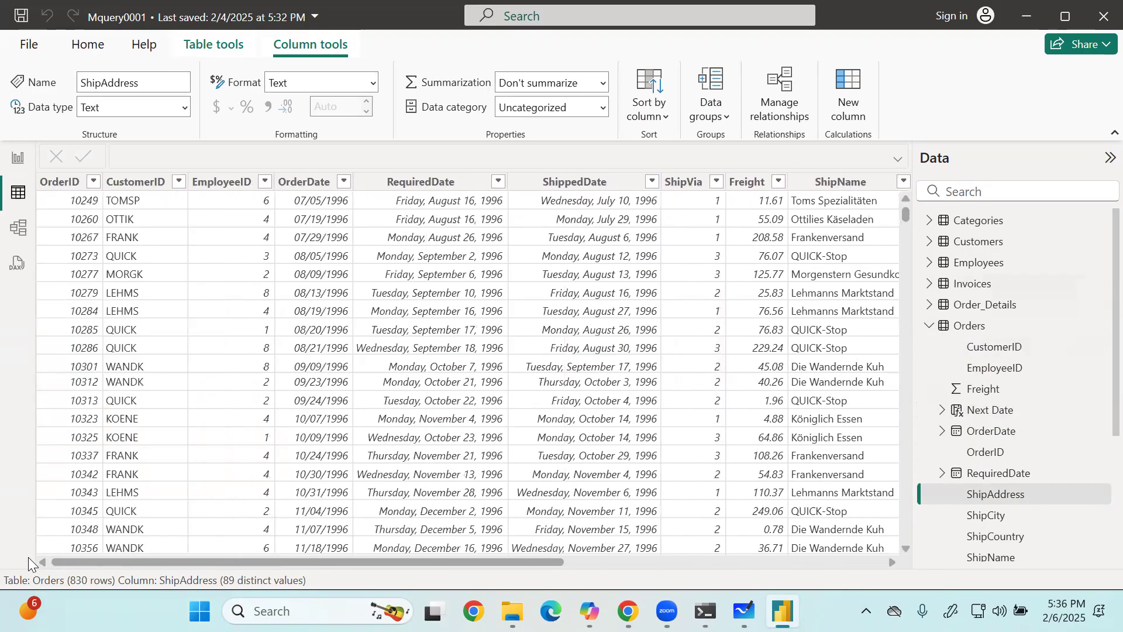
Collapse the Orders fields, switch to the Order_Details table and review its calculated date columns.
click(969, 326)
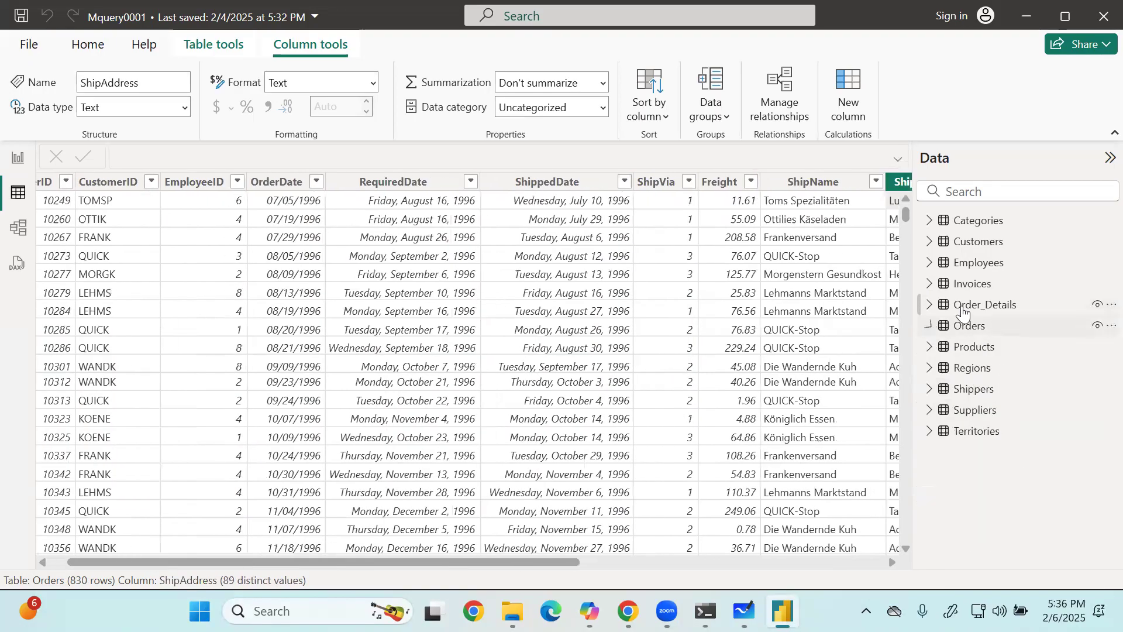
click(963, 307)
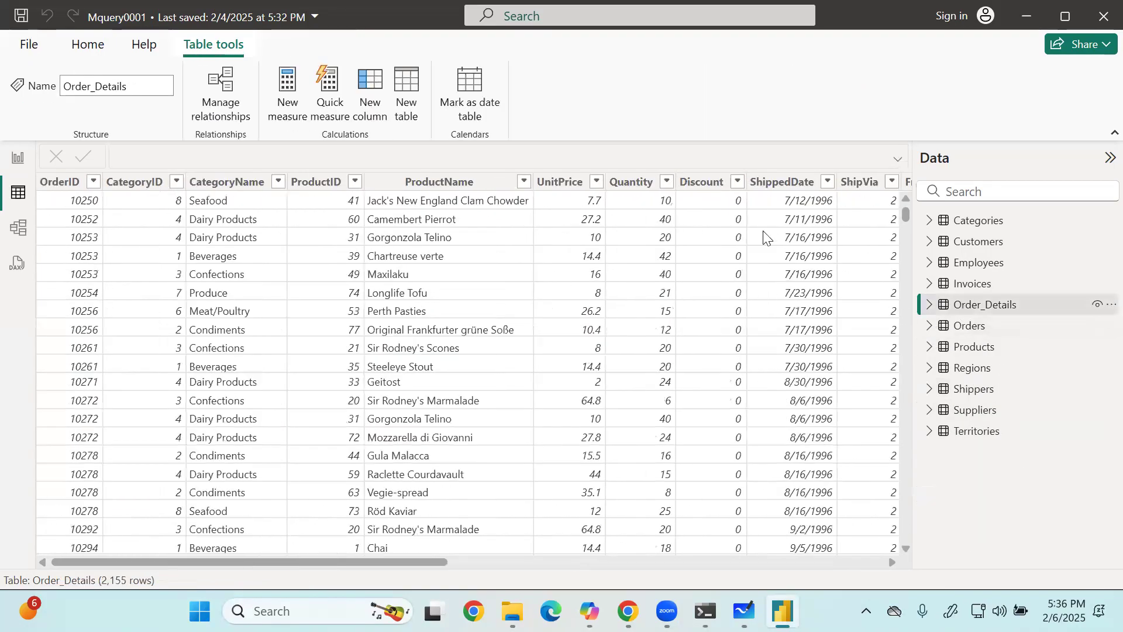
scroll(761, 234, right, 10)
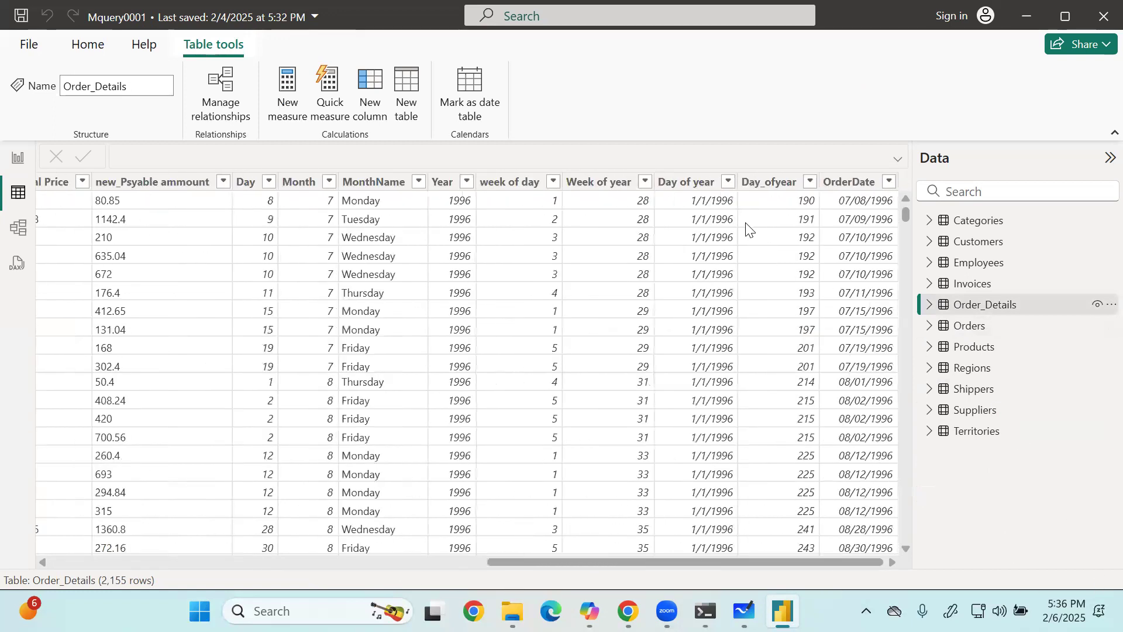
Examine the new_Psyable ammount and Total Price columns of Order_Details.
drag(532, 564, 337, 563)
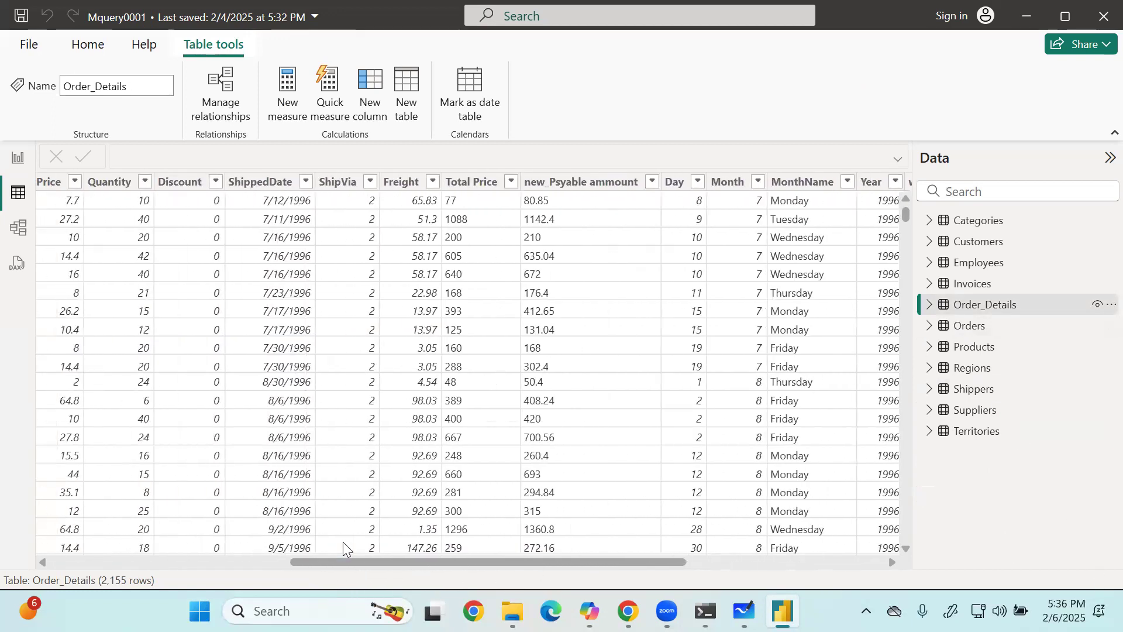
click(458, 190)
click(563, 186)
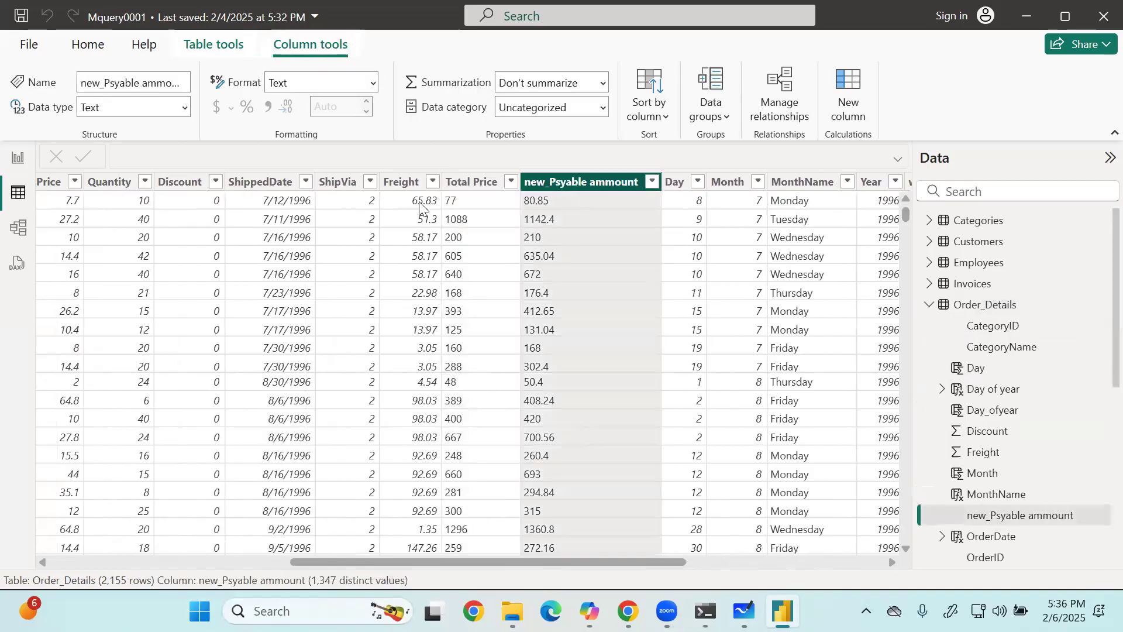
click(489, 186)
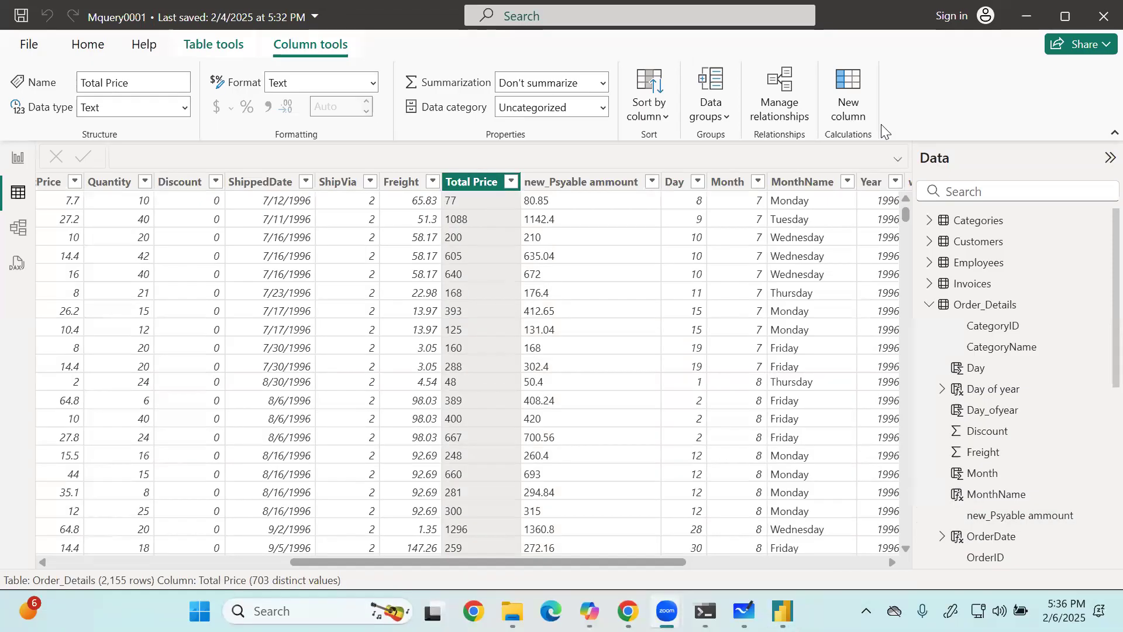
Handwrite the price ranges < 500, 500 - 1000 and > 1000 as annotations over the screen.
mouse_move(898, 115)
mouse_down()
mouse_move(930, 141)
mouse_move(948, 126)
mouse_move(968, 144)
mouse_up()
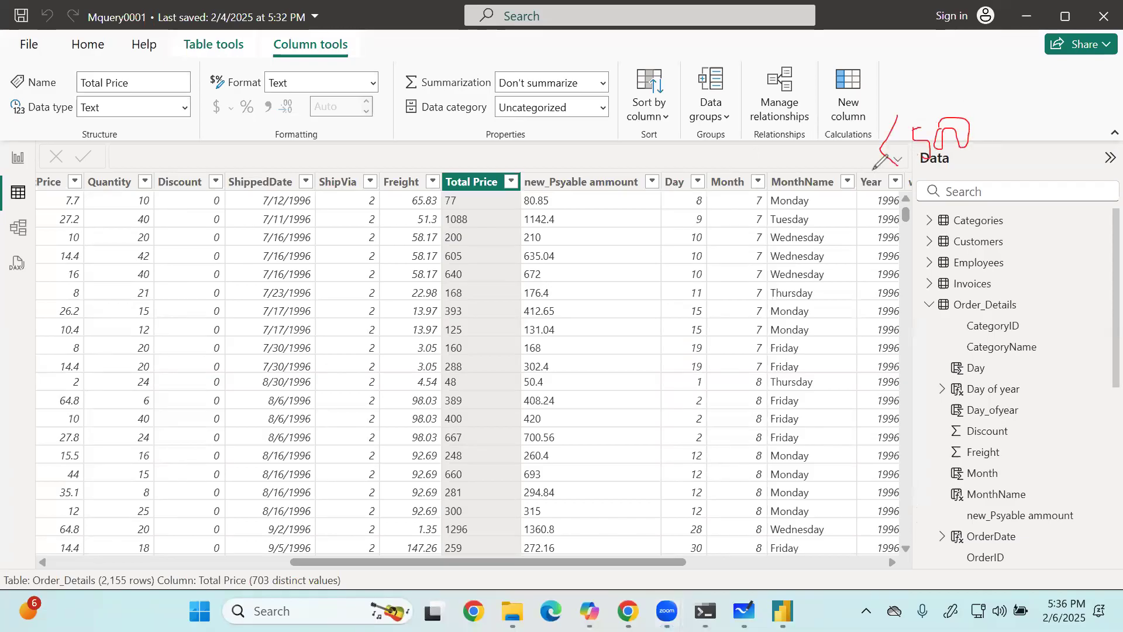
drag(841, 157, 901, 226)
drag(904, 232, 883, 248)
mouse_move(937, 226)
mouse_down()
mouse_move(945, 251)
mouse_move(960, 241)
mouse_move(926, 256)
mouse_move(999, 240)
mouse_up()
mouse_move(927, 311)
mouse_down()
mouse_move(881, 370)
mouse_move(951, 351)
mouse_up()
drag(994, 342, 1022, 348)
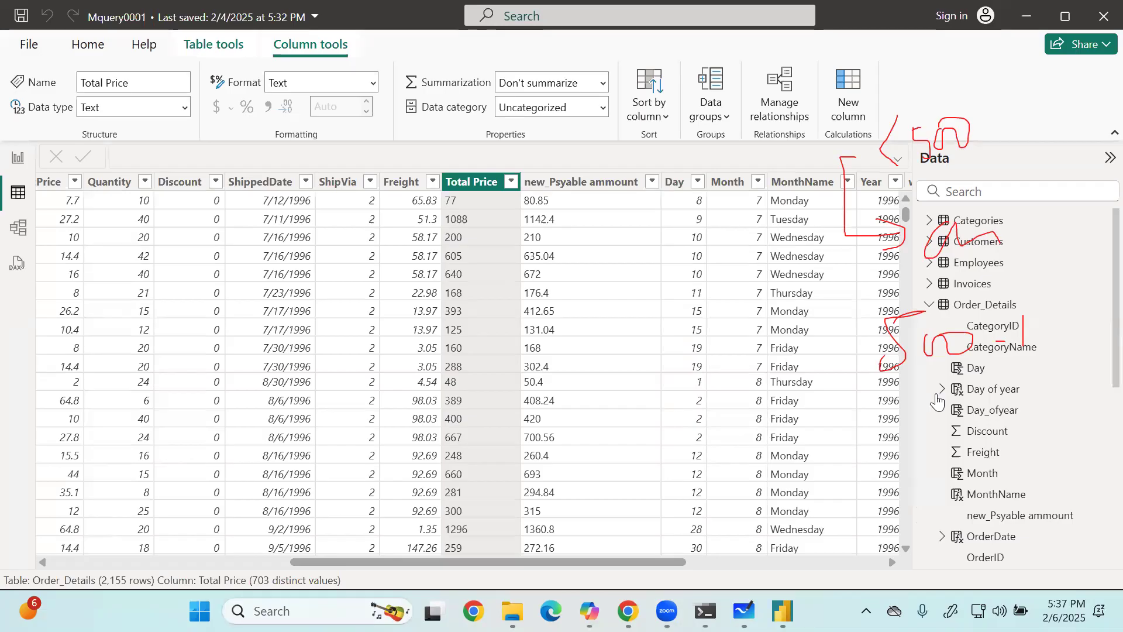
drag(1046, 325, 1072, 325)
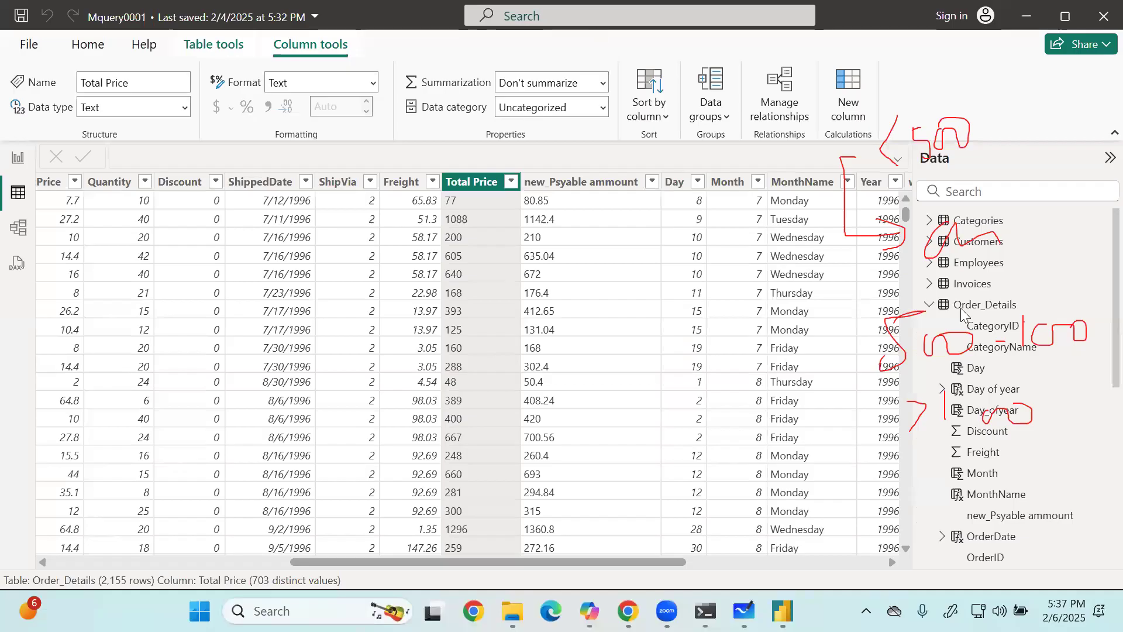
Add a calculated column named Order Status to Order_Details, starting its formula with an IF test of Order_Details[Total Price] < 500.
click(1099, 305)
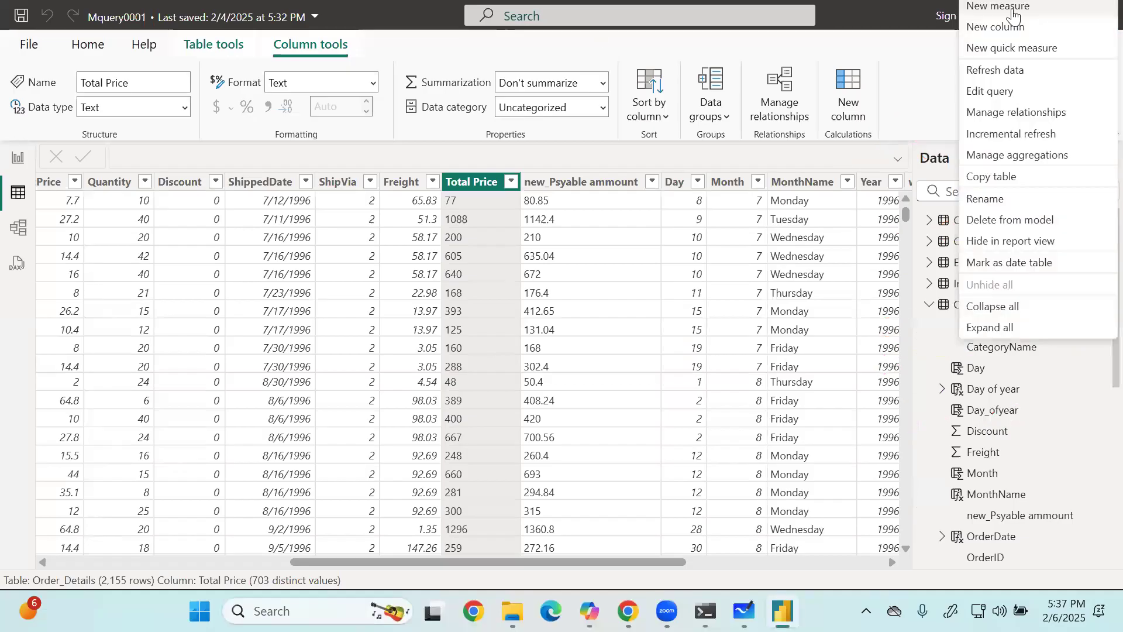
click(998, 26)
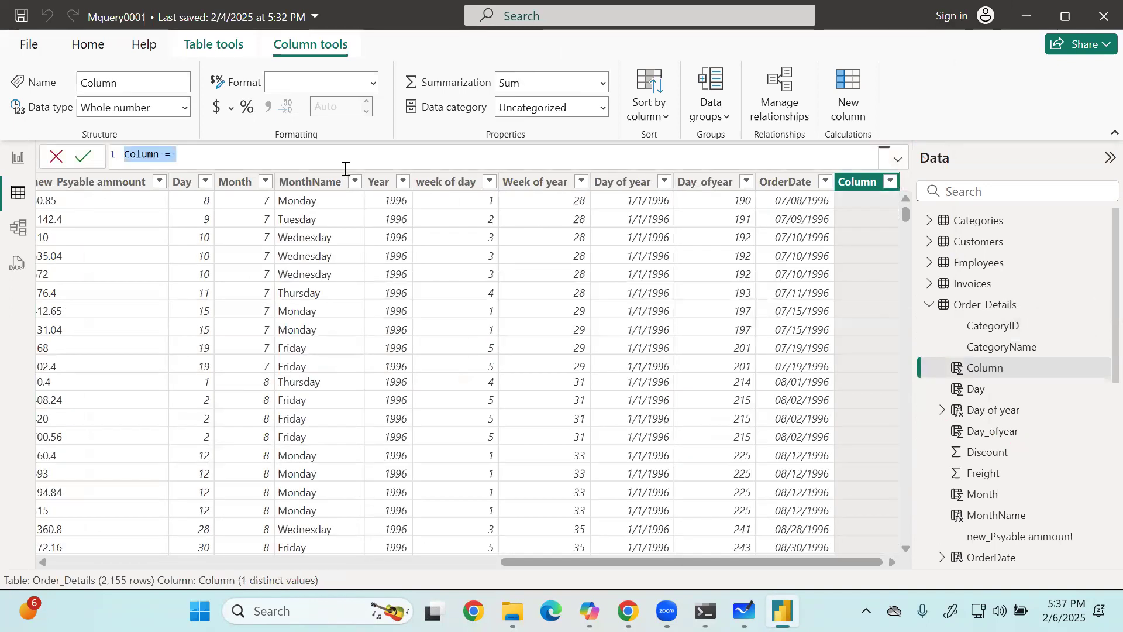
key(BackSpace)
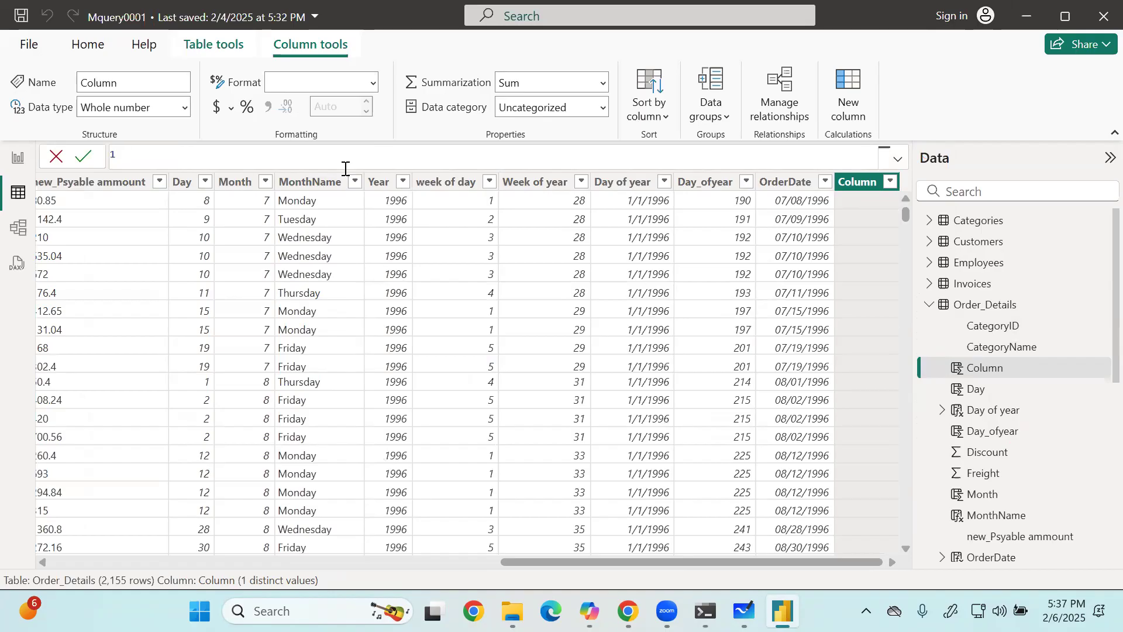
text(Order Status = )
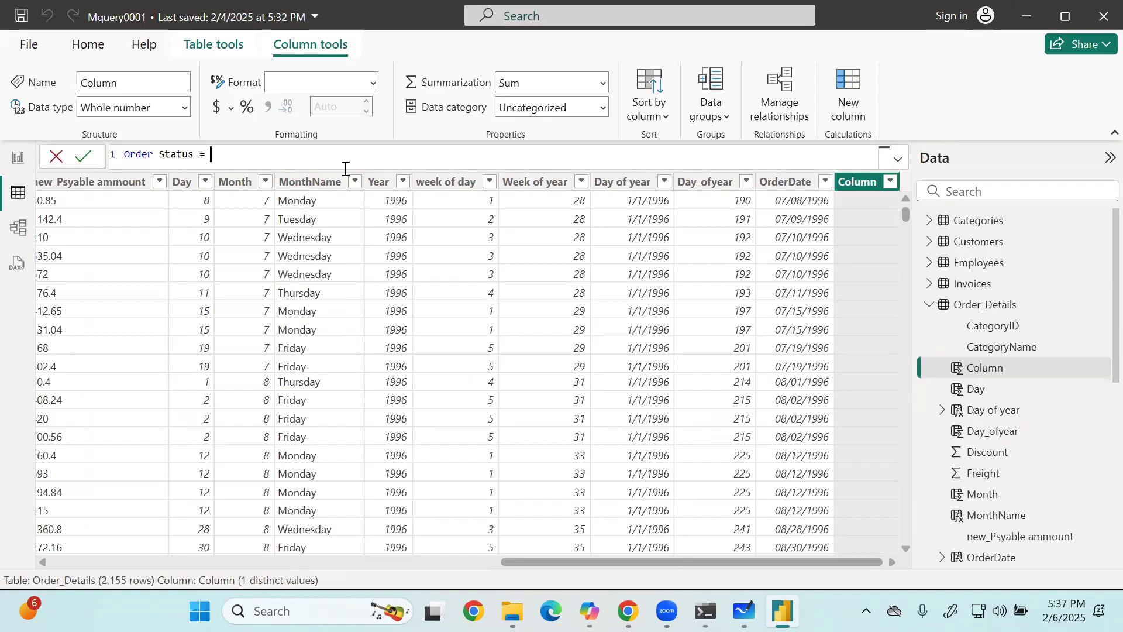
text(IF()
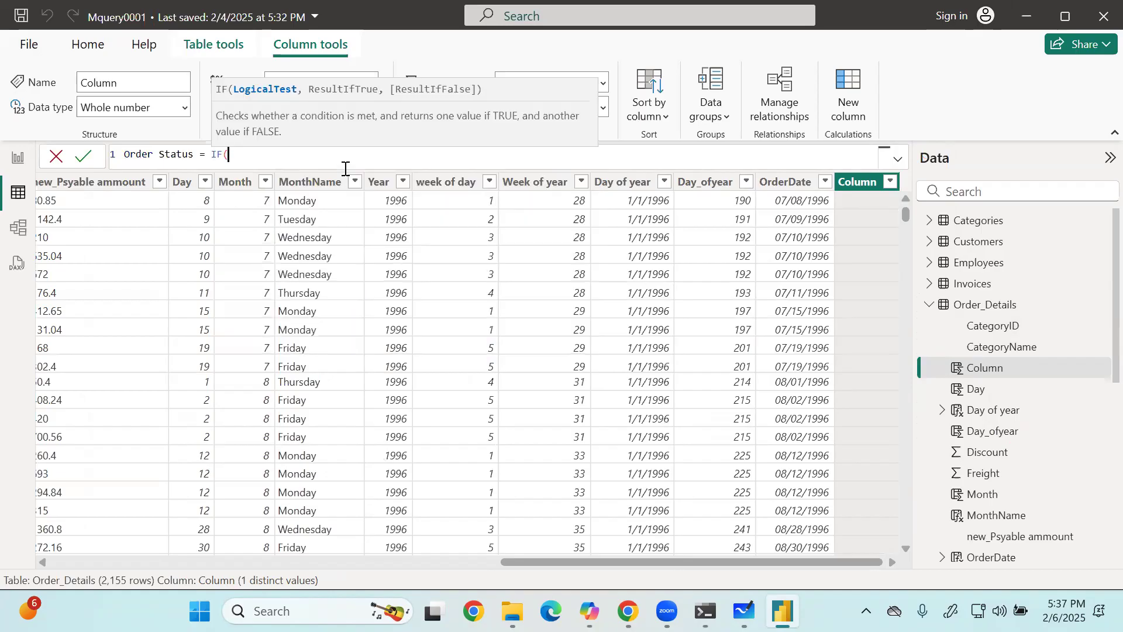
text(tota)
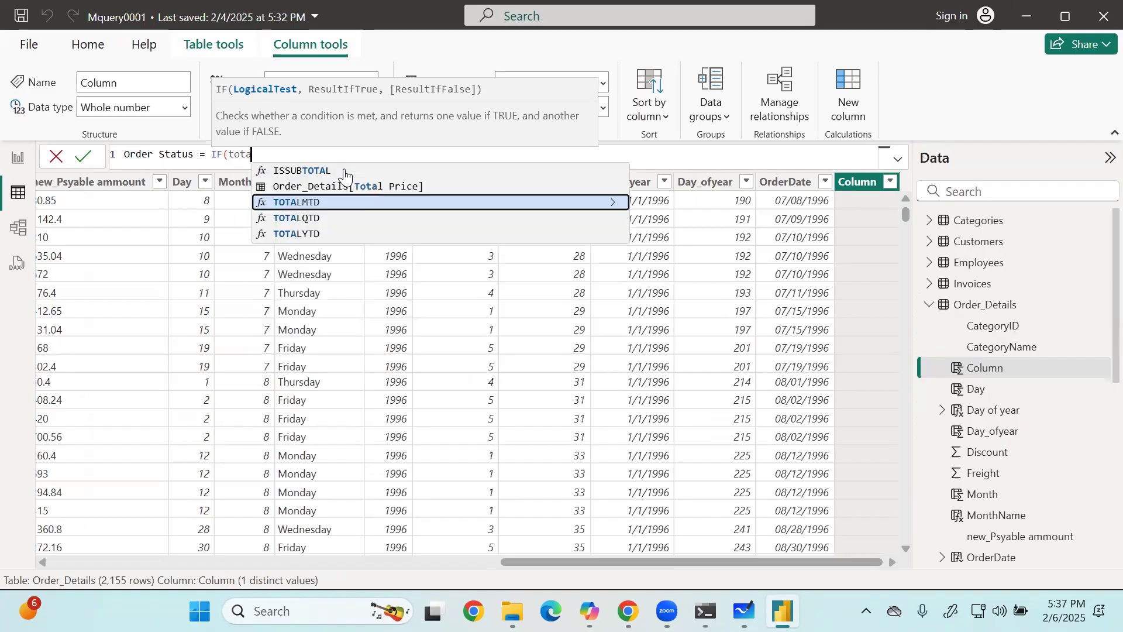
key(Up)
key(Tab)
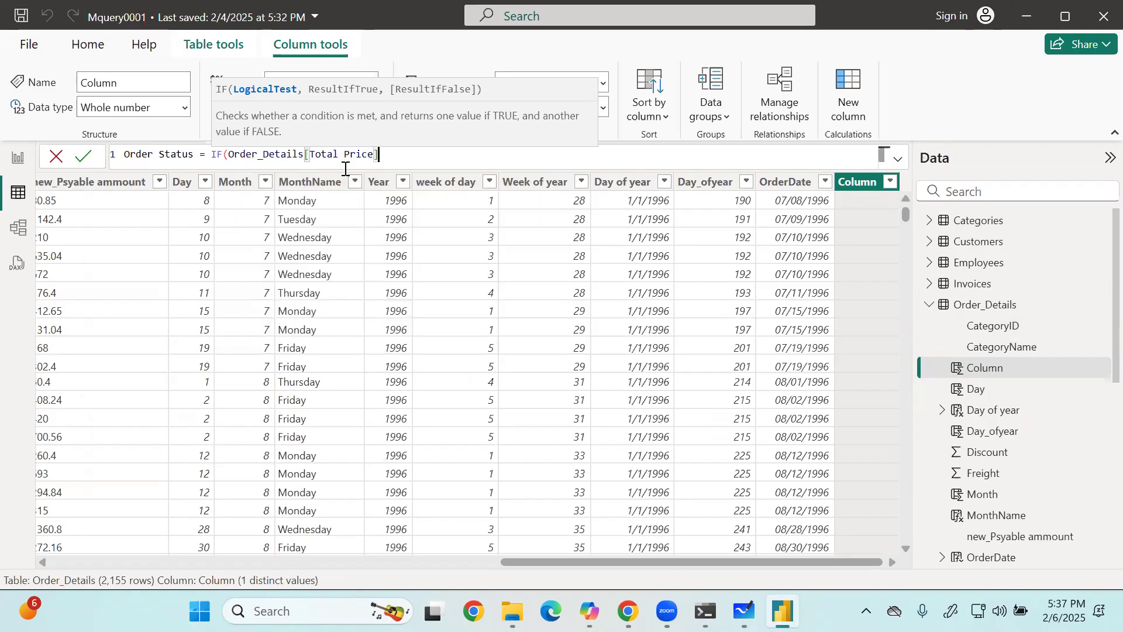
text(< 500)
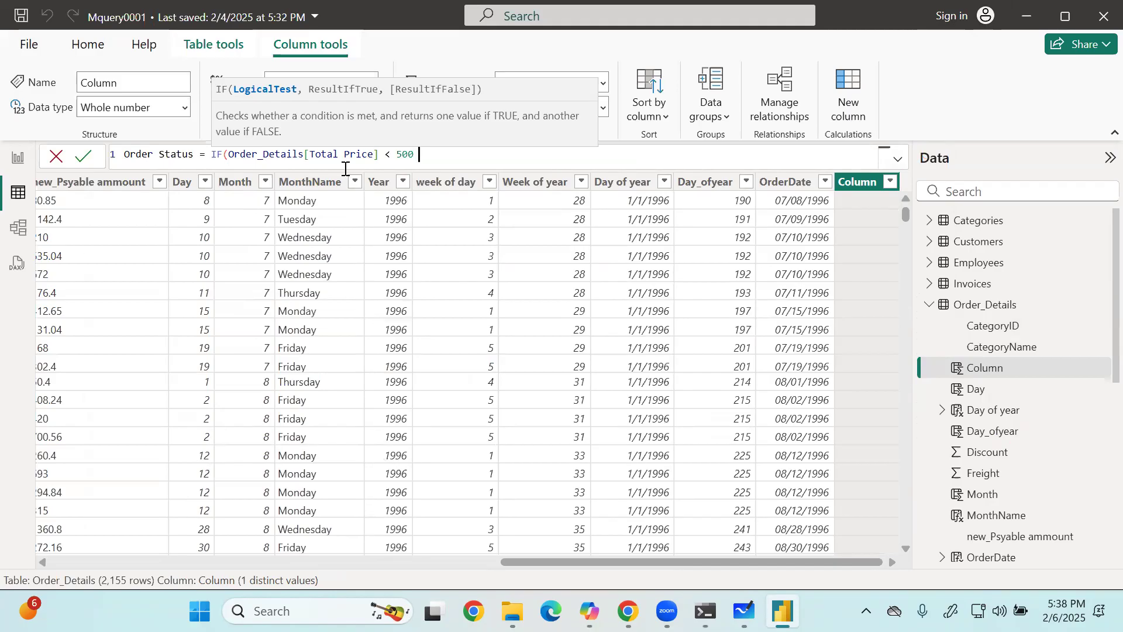
Complete the Order Status formula to return "Cheap order" when true and "Expansive" otherwise, and commit it.
text(, )
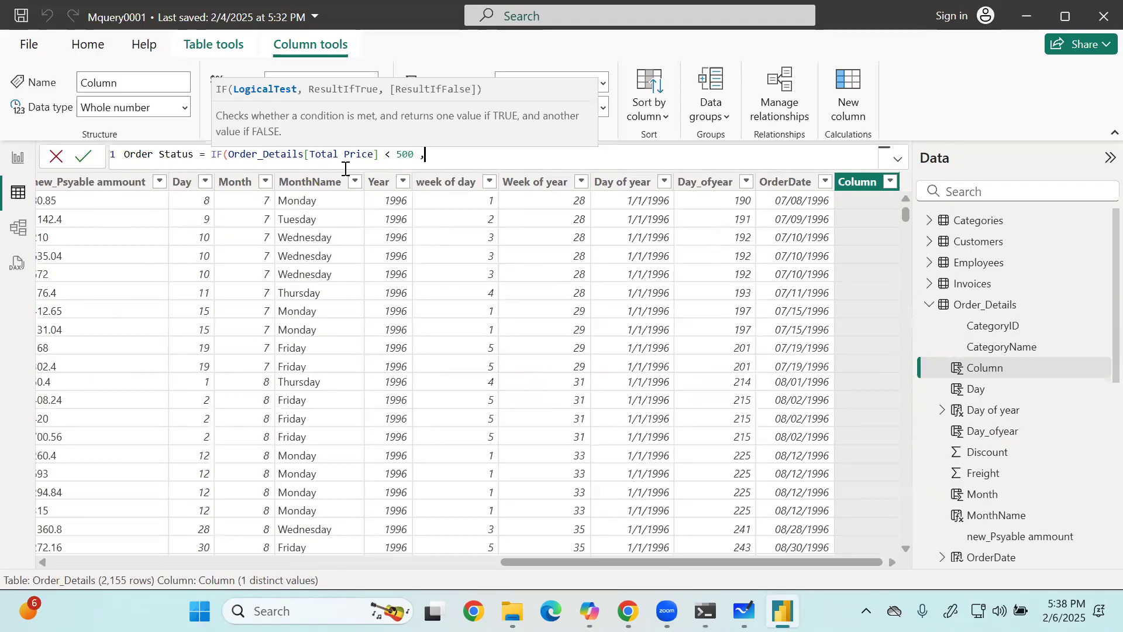
text("Ch)
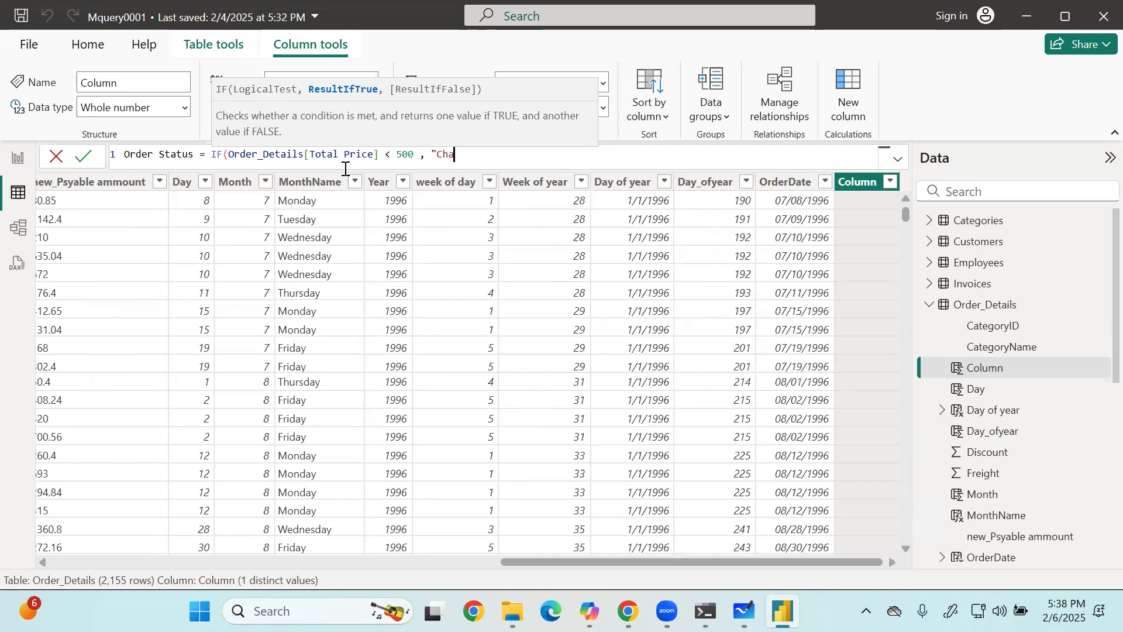
text(eap")
text( otrder)
key(BackSpace)
key(BackSpace)
key(BackSpace)
key(BackSpace)
key(BackSpace)
text(rder", )
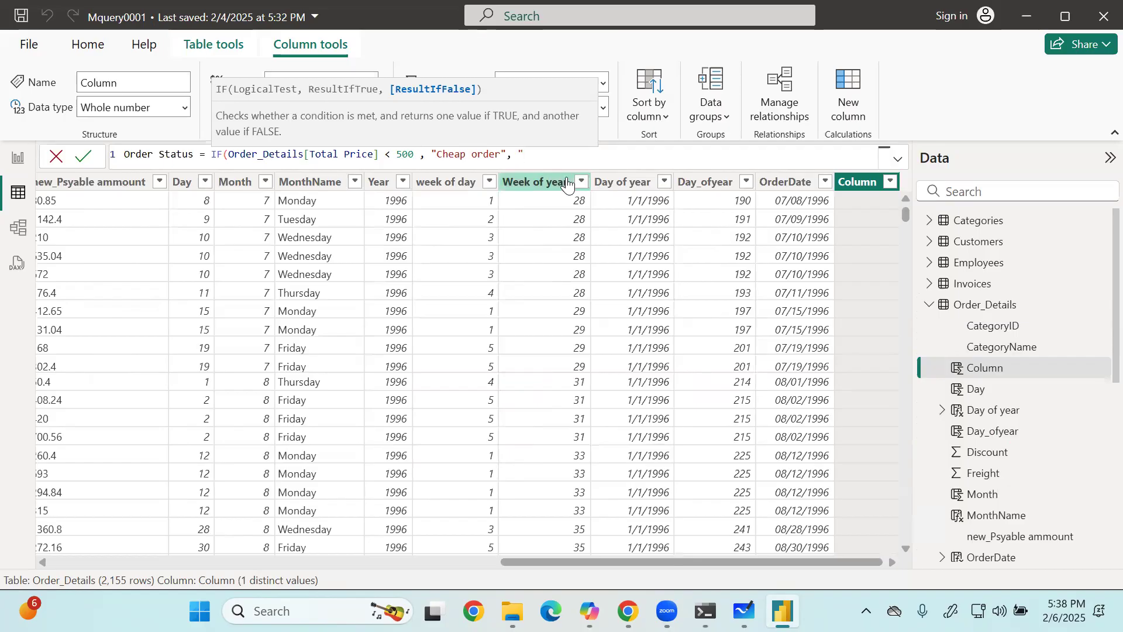
text("Expansive"))
key(Return)
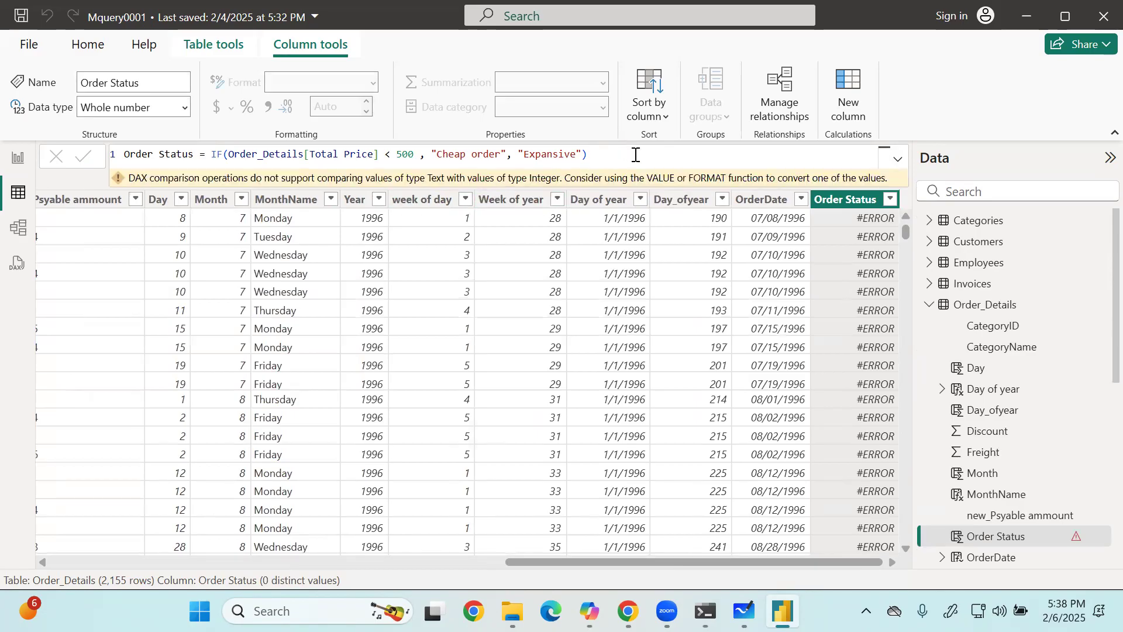
Convert the Total Price column's data type to Whole number and accept the data type change.
click(636, 155)
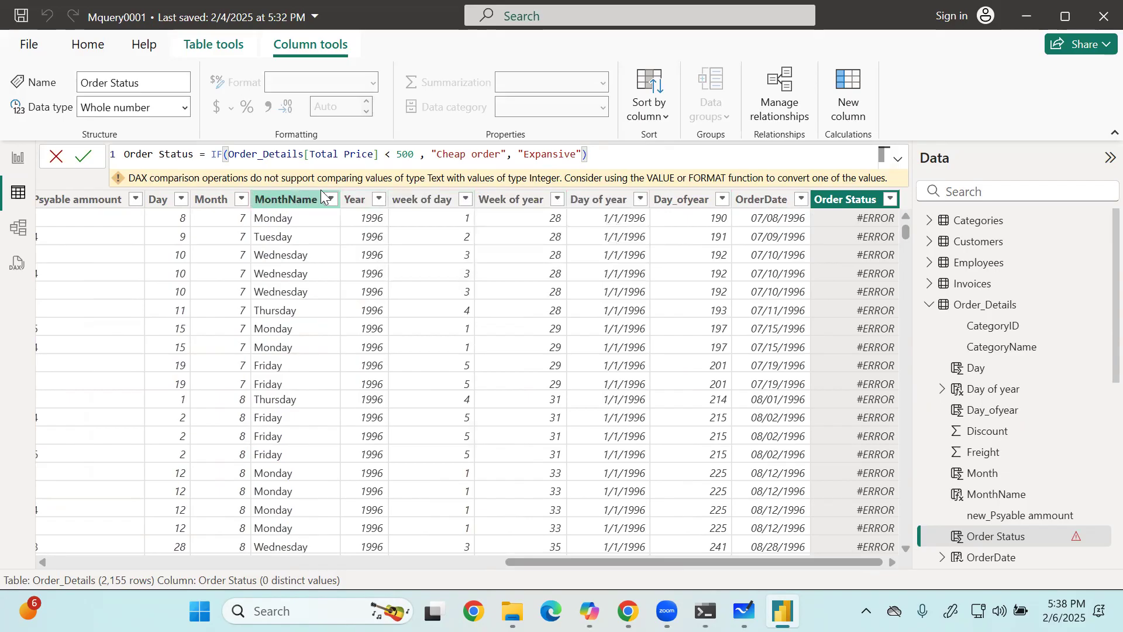
drag(590, 561, 344, 576)
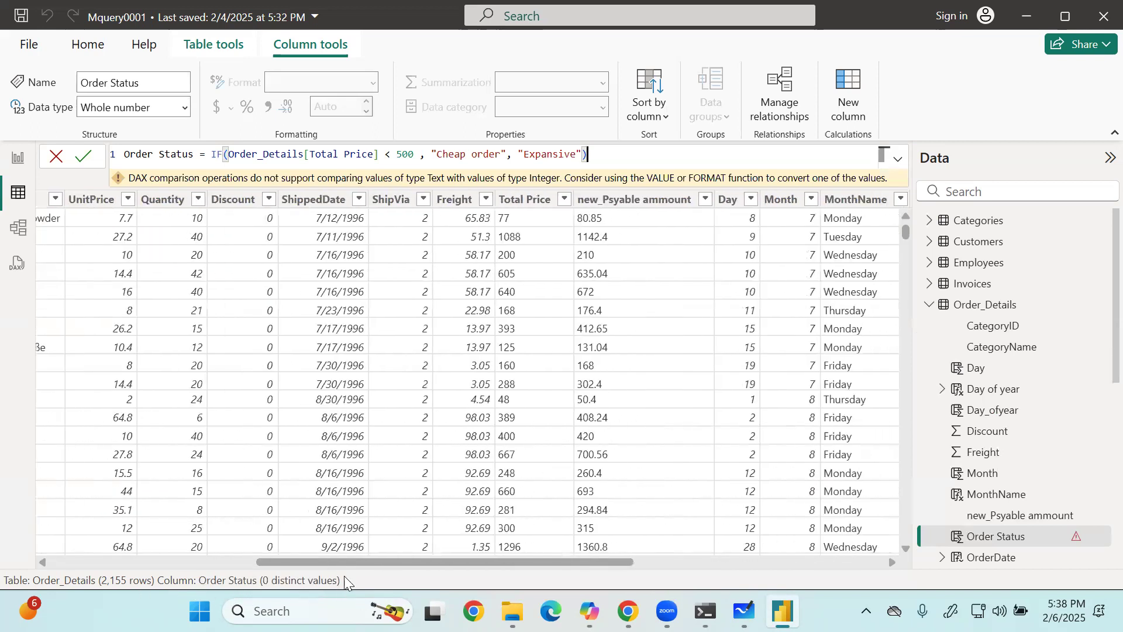
click(528, 209)
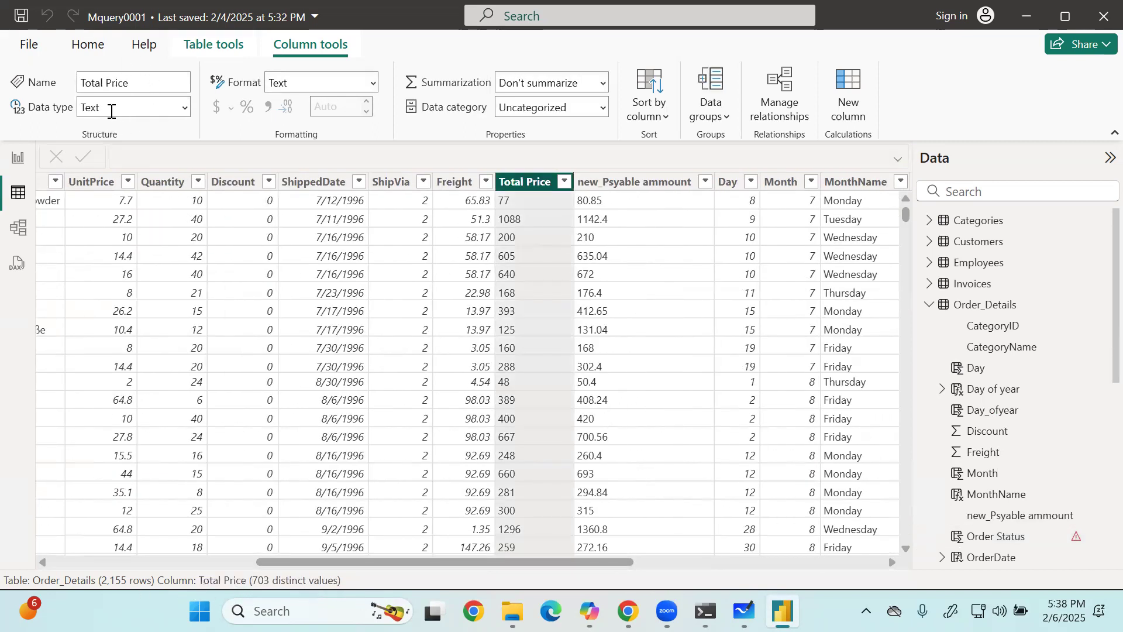
click(187, 108)
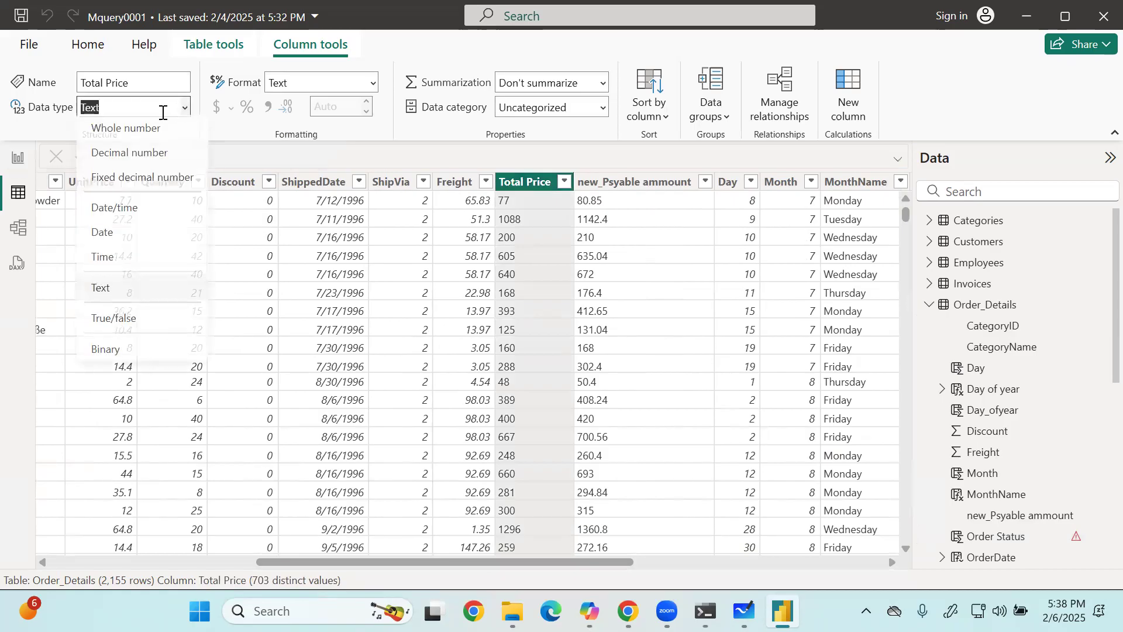
click(117, 132)
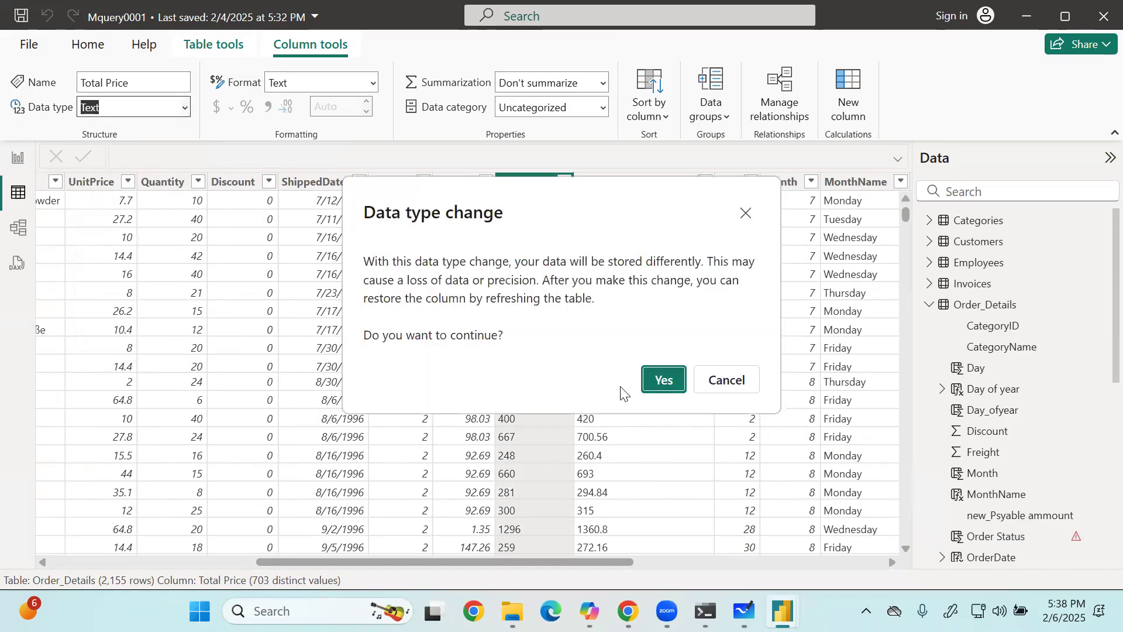
click(663, 379)
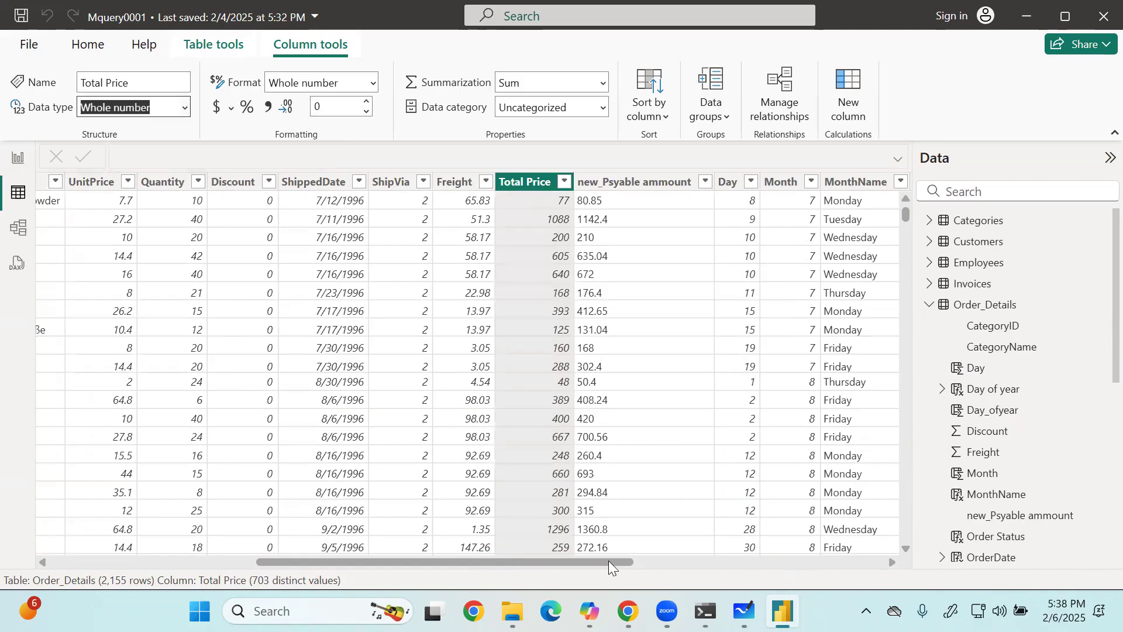
Reopen the Order Status formula and replace the "Expansive" result with the opening of a nested IF.
drag(611, 559, 861, 562)
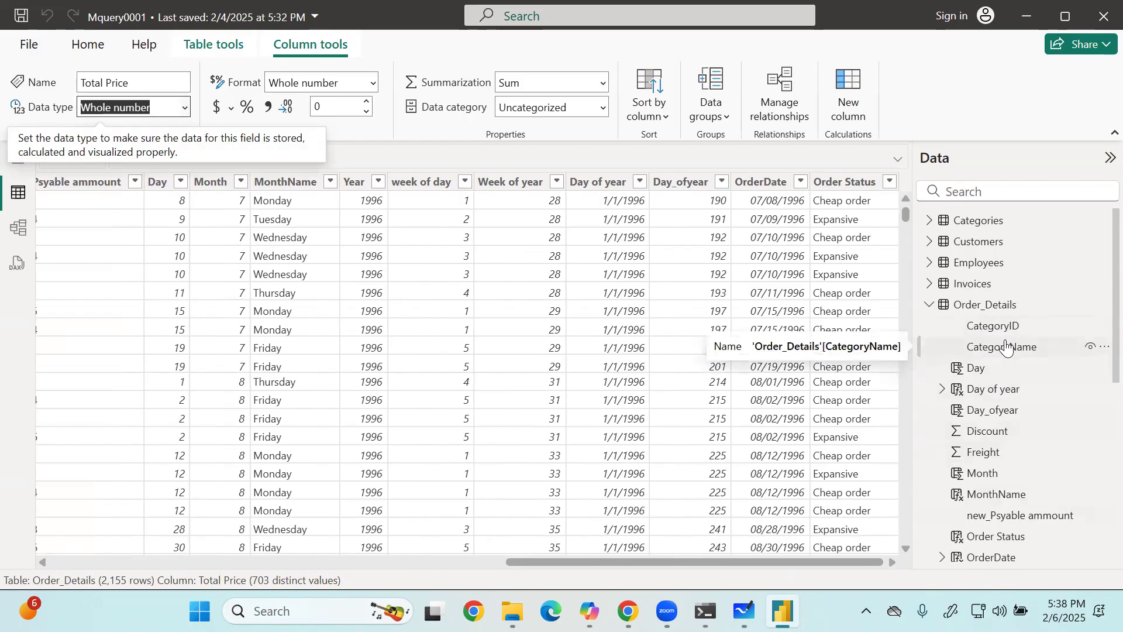
click(997, 304)
click(854, 186)
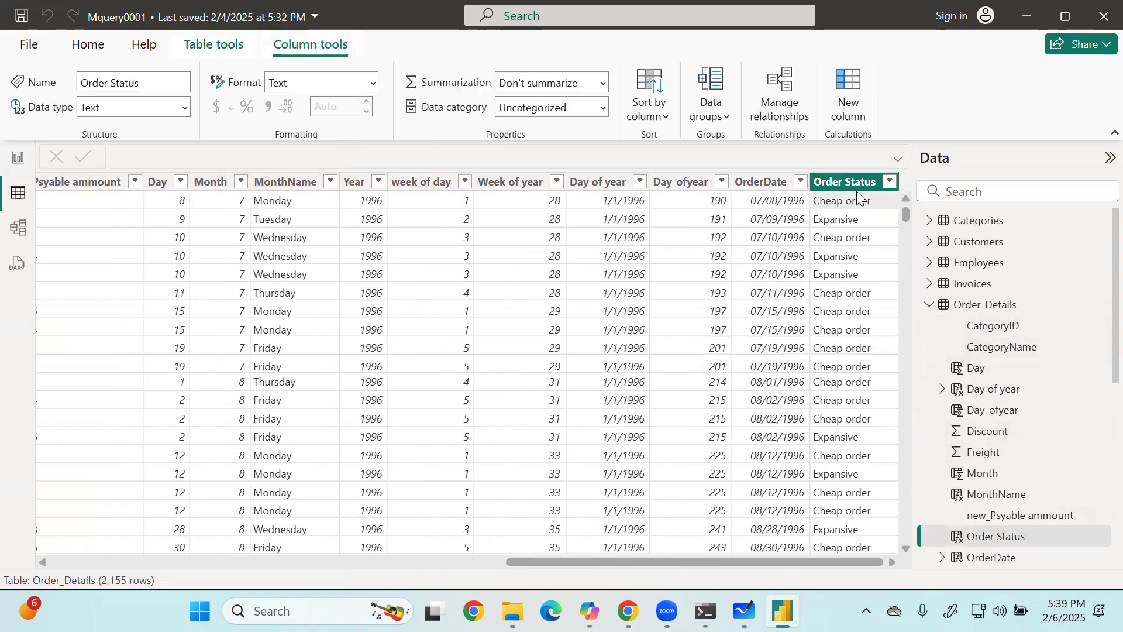
click(575, 157)
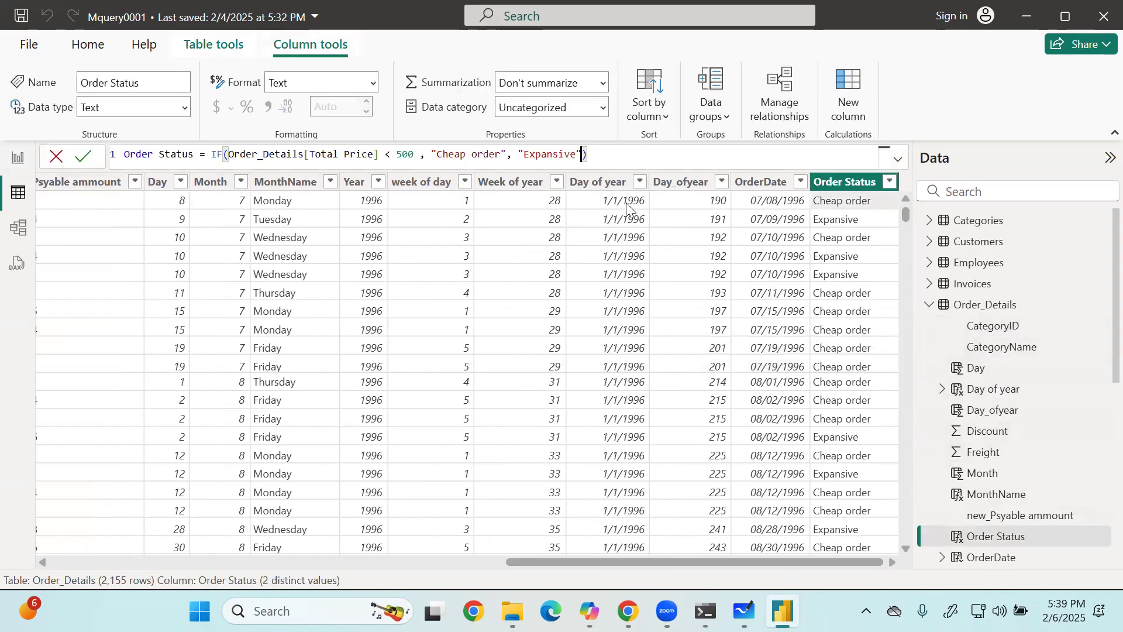
key(BackSpace)
key(BackSpace)
key(BackSpace)
key(BackSpace)
key(BackSpace)
key(BackSpace)
key(BackSpace)
key(BackSpace)
key(BackSpace)
key(BackSpace)
key(BackSpace)
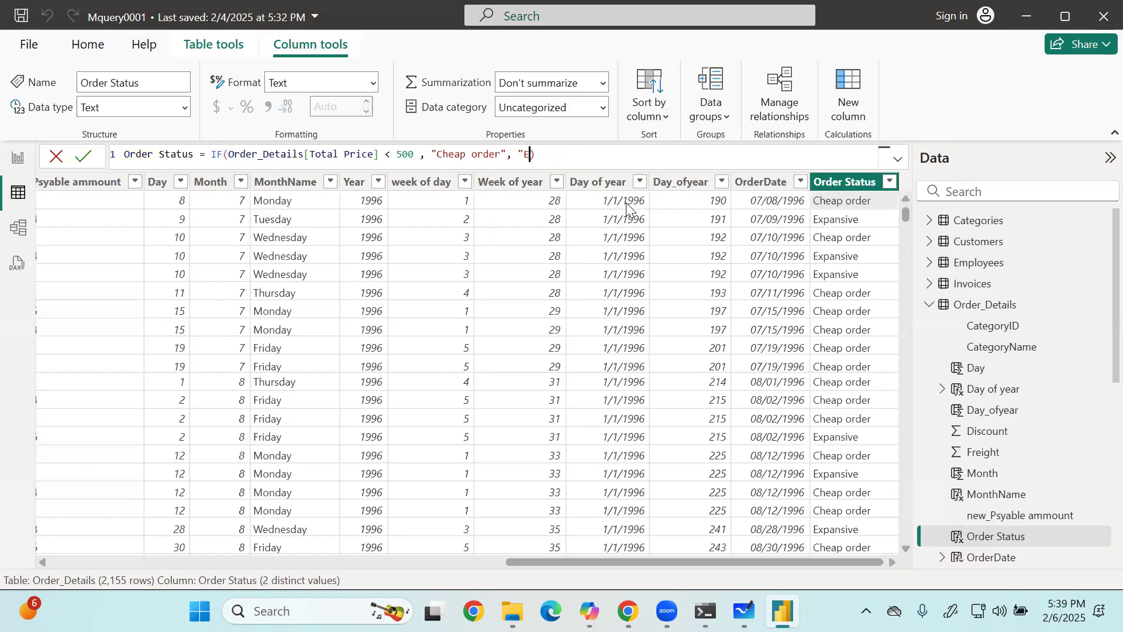
text(if)
text(( )
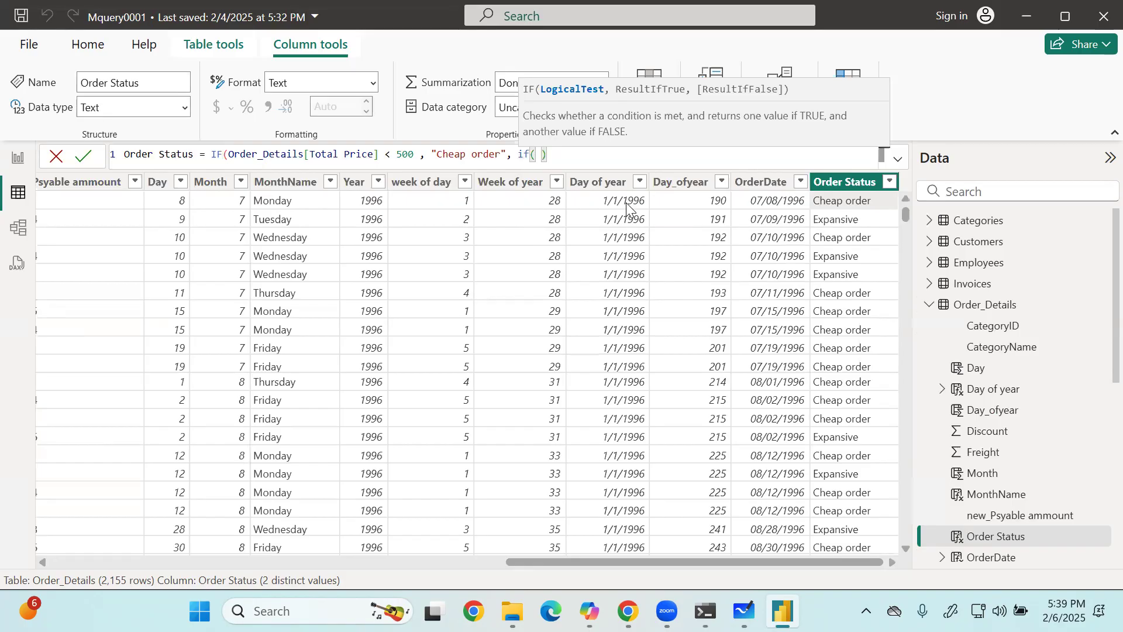
Make the nested IF test Order_Details[Total Price]<1000 and return "Moderate" when true, removing the stray closing parenthesis after the column reference.
text(Tota)
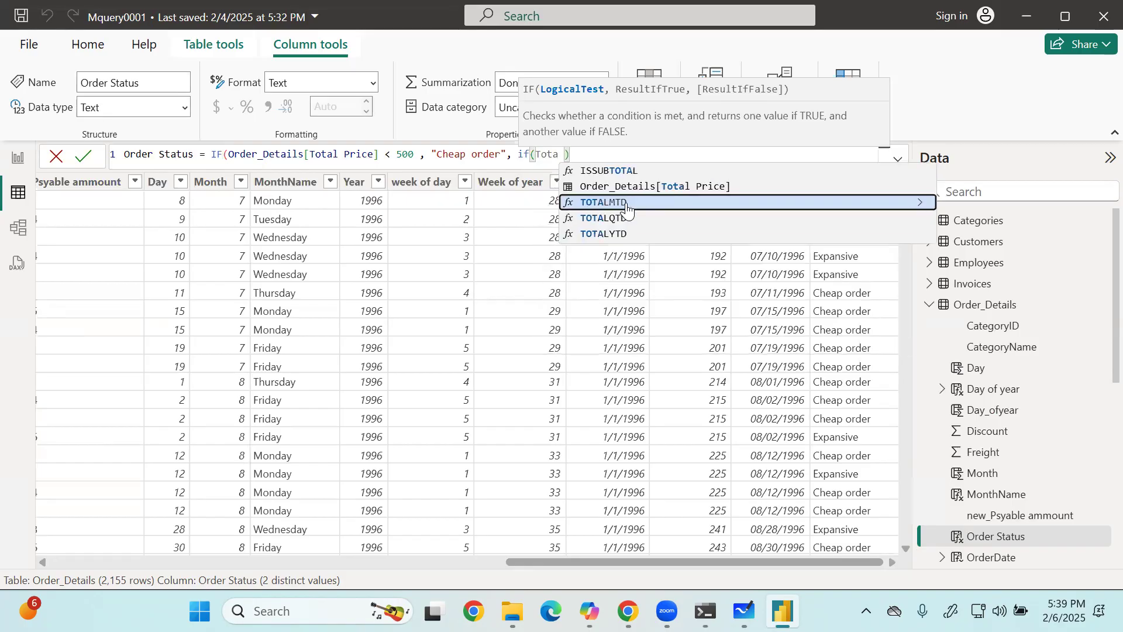
key(Up)
key(Tab)
text())
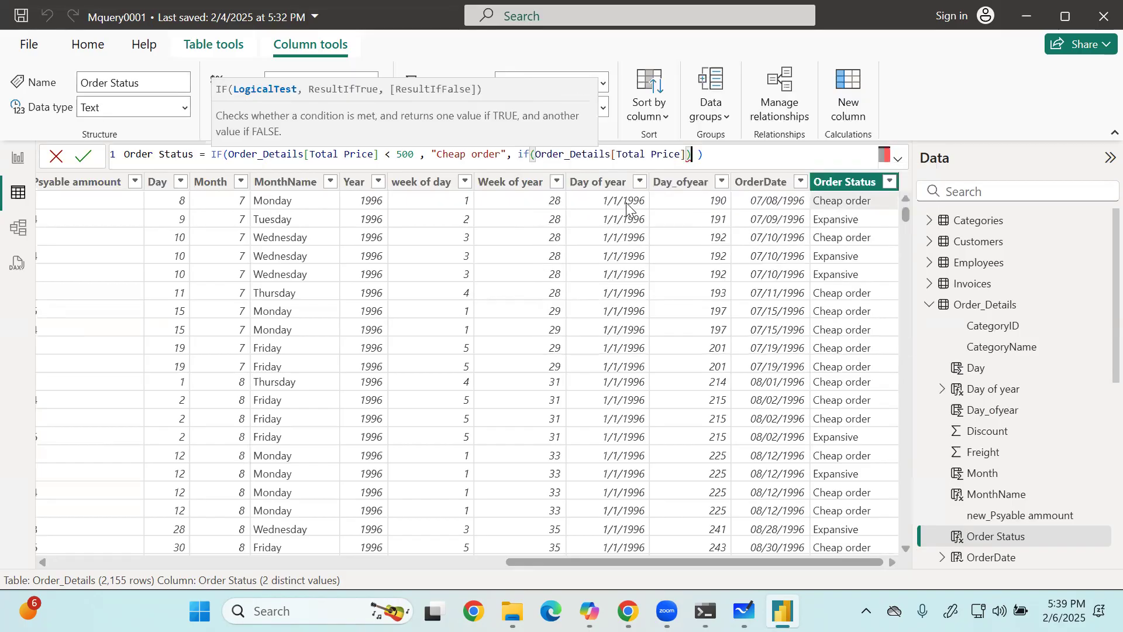
text(<1000,)
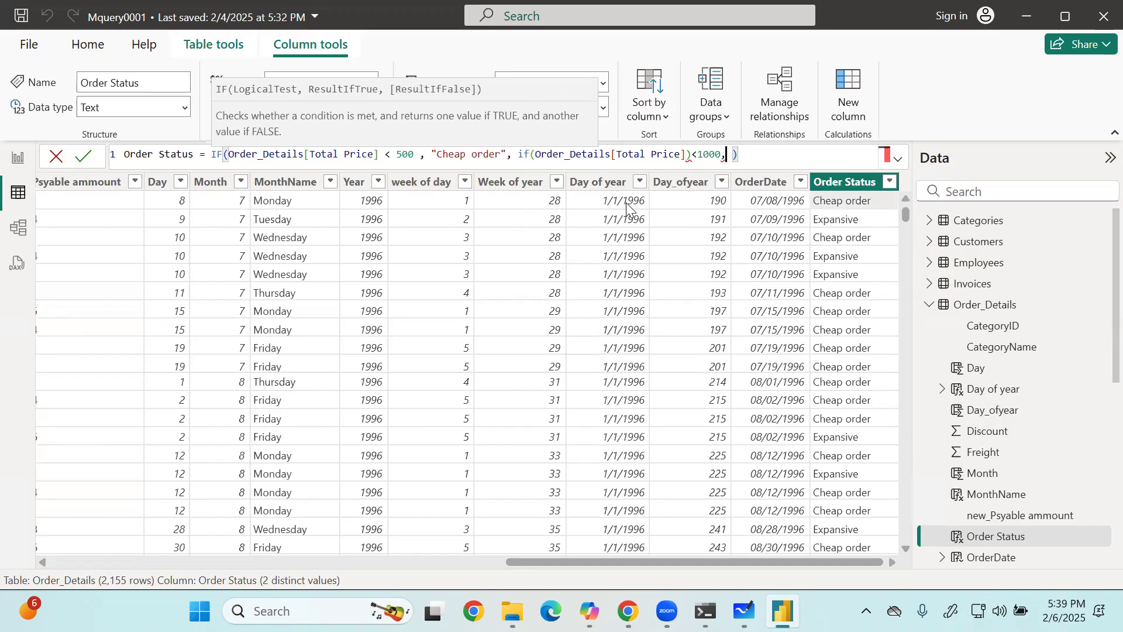
text("Moderate")
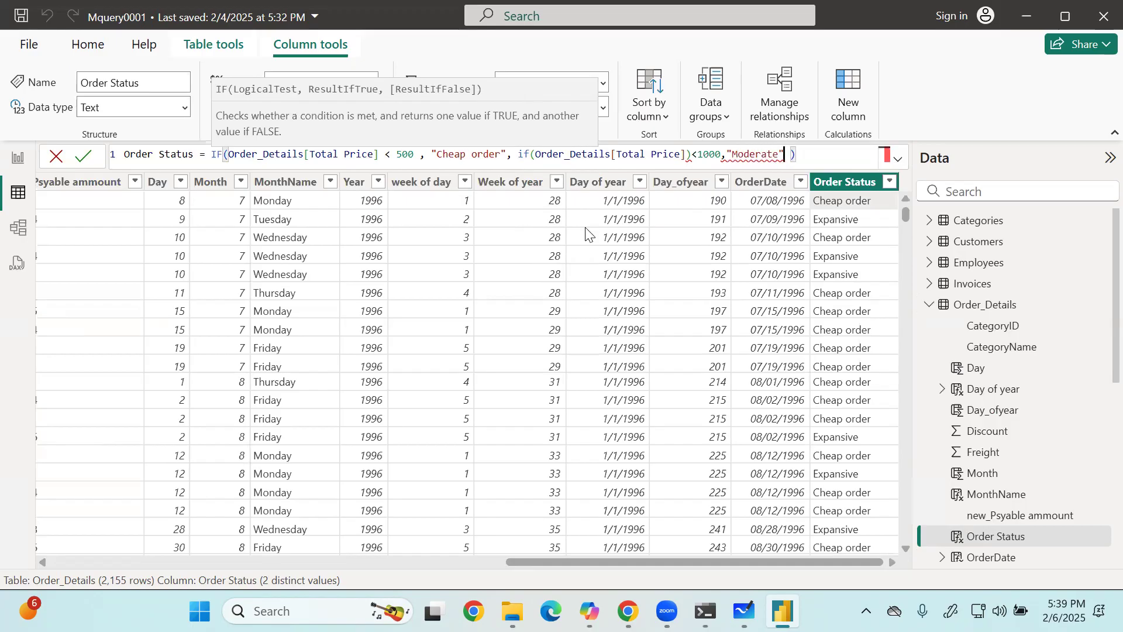
click(691, 158)
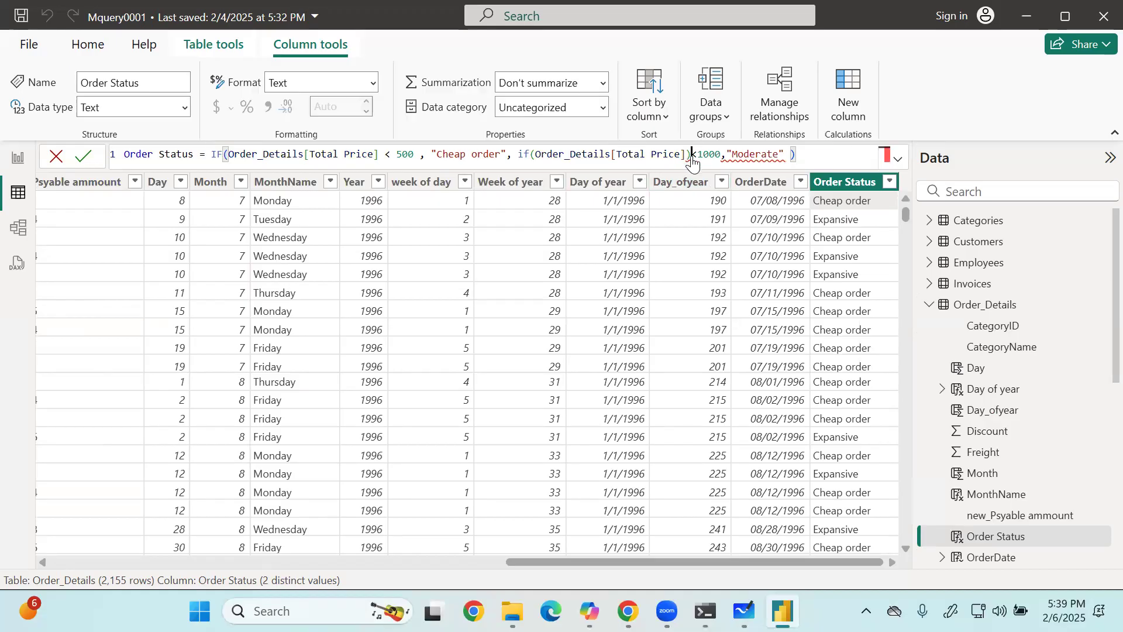
key(BackSpace)
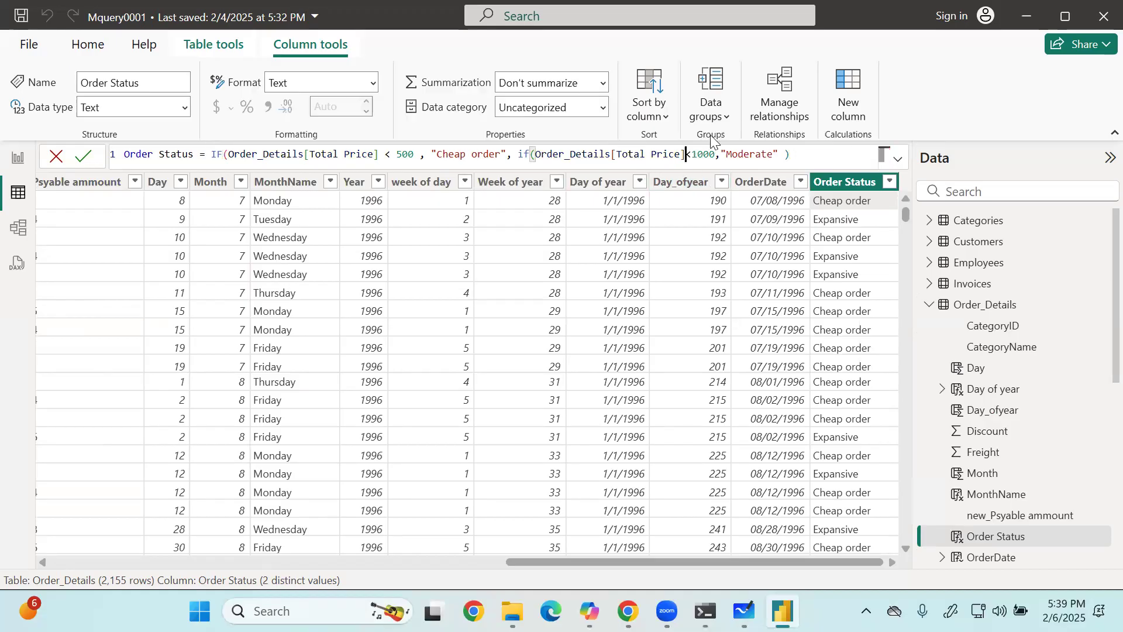
Add "Expansive" as the nested IF's false result and close both IF functions.
click(787, 154)
text("Expansiv)
text(e:)
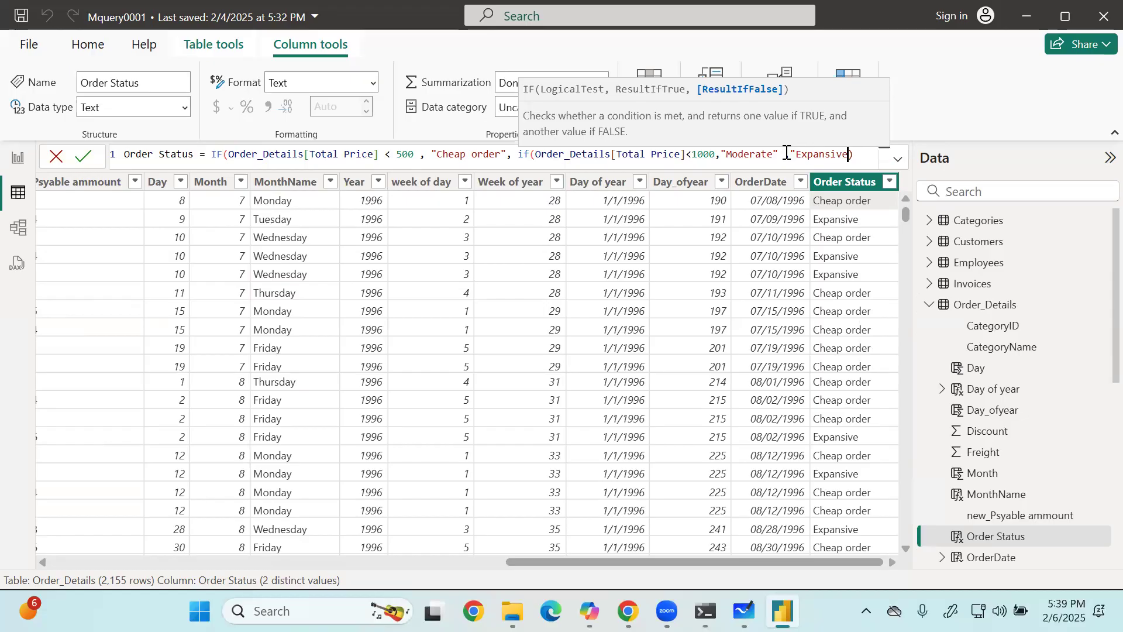
text()))
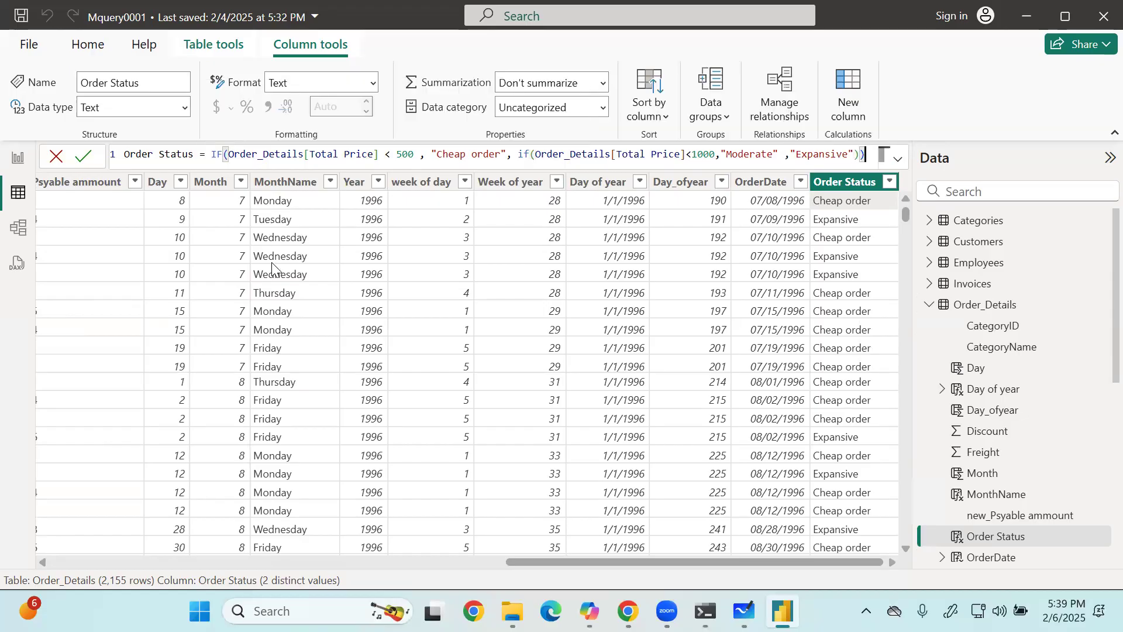
Review the conditions and results of the nested IF in the Order Status formula, and commit it.
click(415, 155)
drag(415, 154, 230, 154)
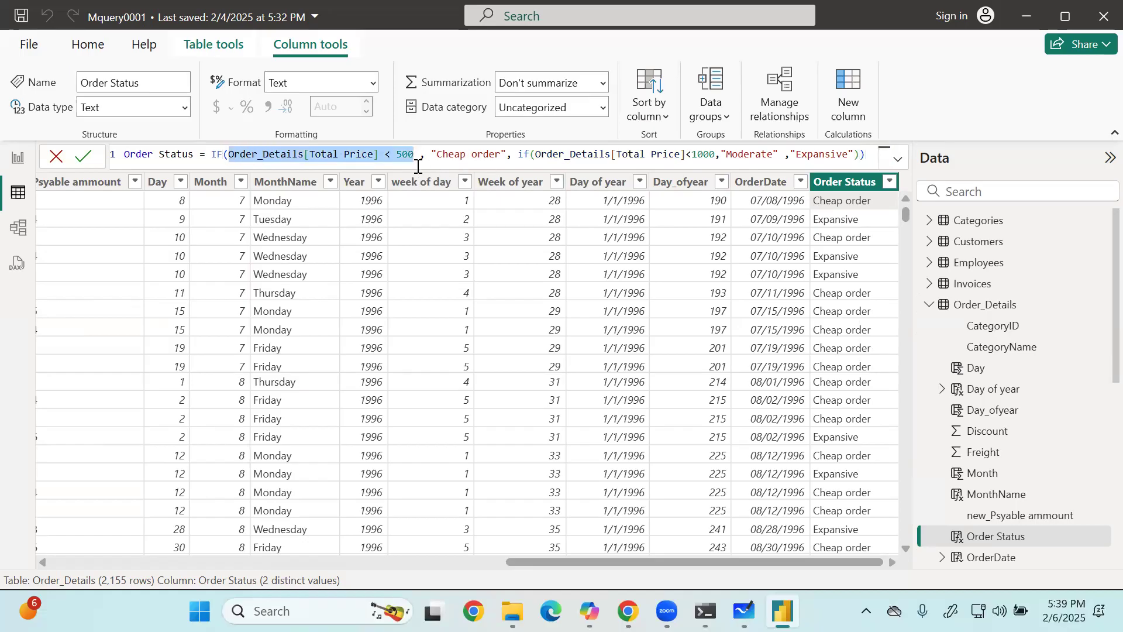
drag(427, 155, 465, 155)
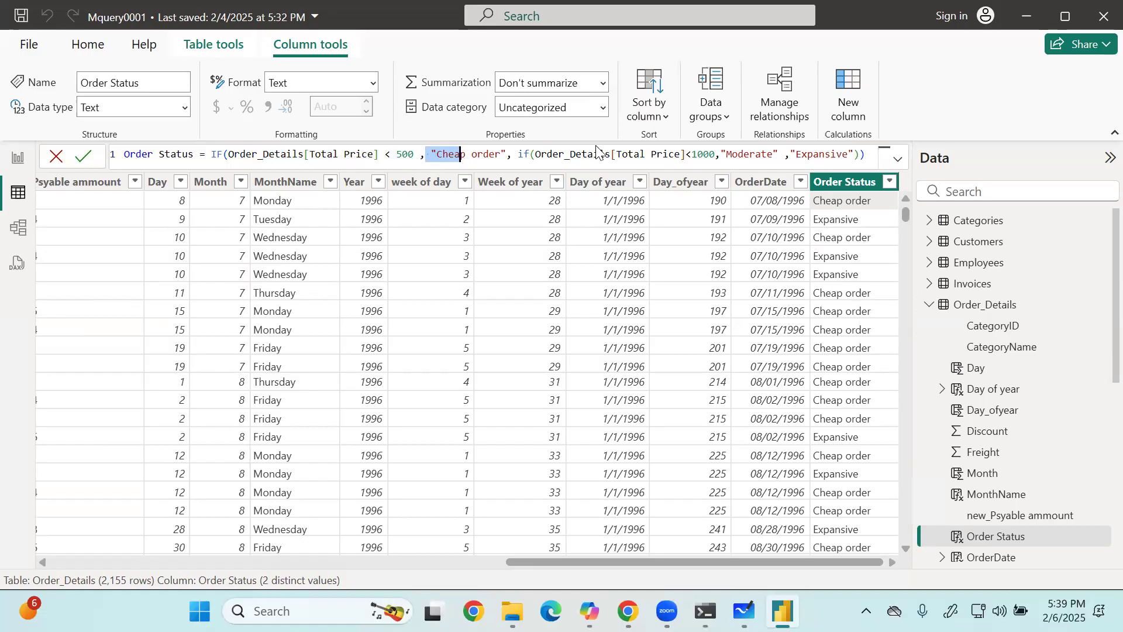
drag(539, 152, 715, 154)
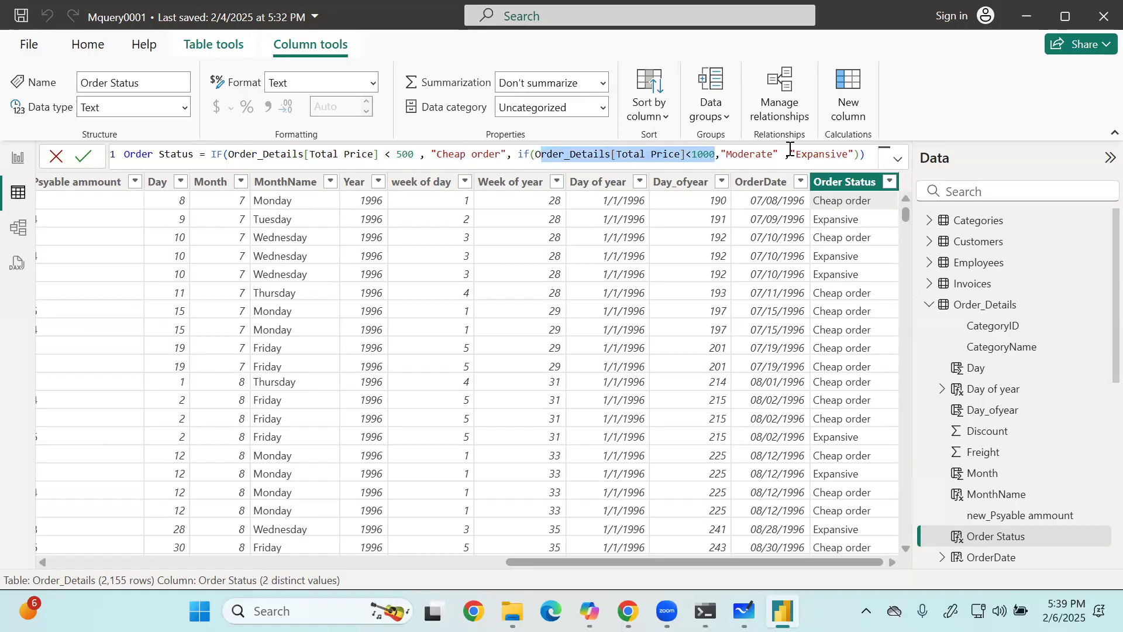
click(820, 154)
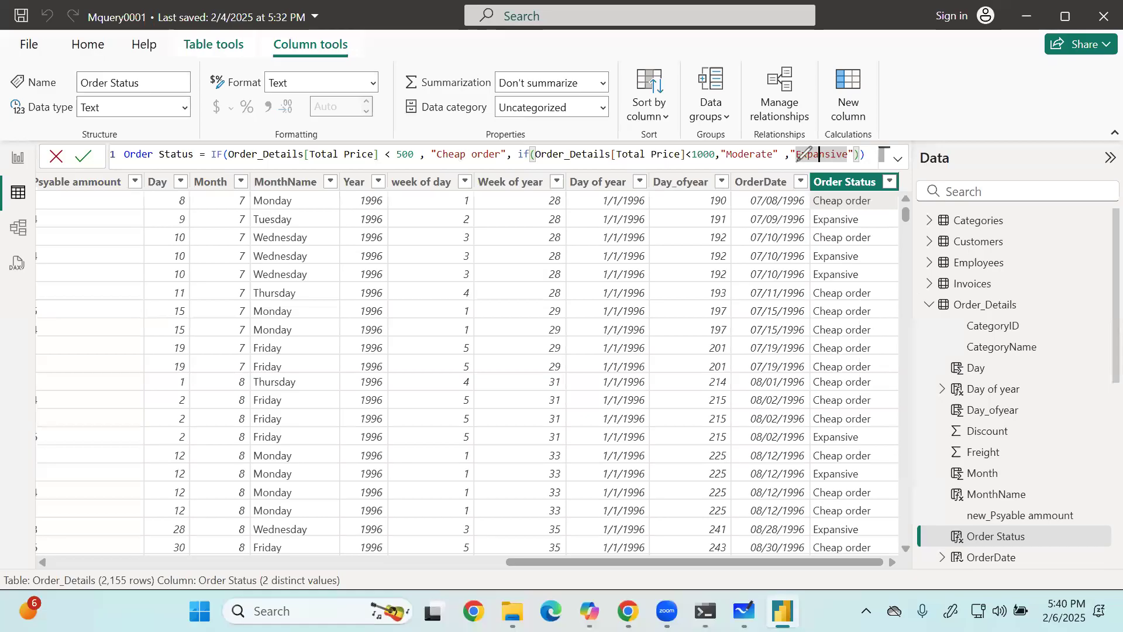
drag(797, 161, 842, 162)
mouse_move(338, 138)
mouse_down()
mouse_move(383, 164)
mouse_move(350, 173)
mouse_up()
mouse_move(583, 141)
mouse_down()
mouse_move(592, 152)
mouse_move(562, 168)
mouse_up()
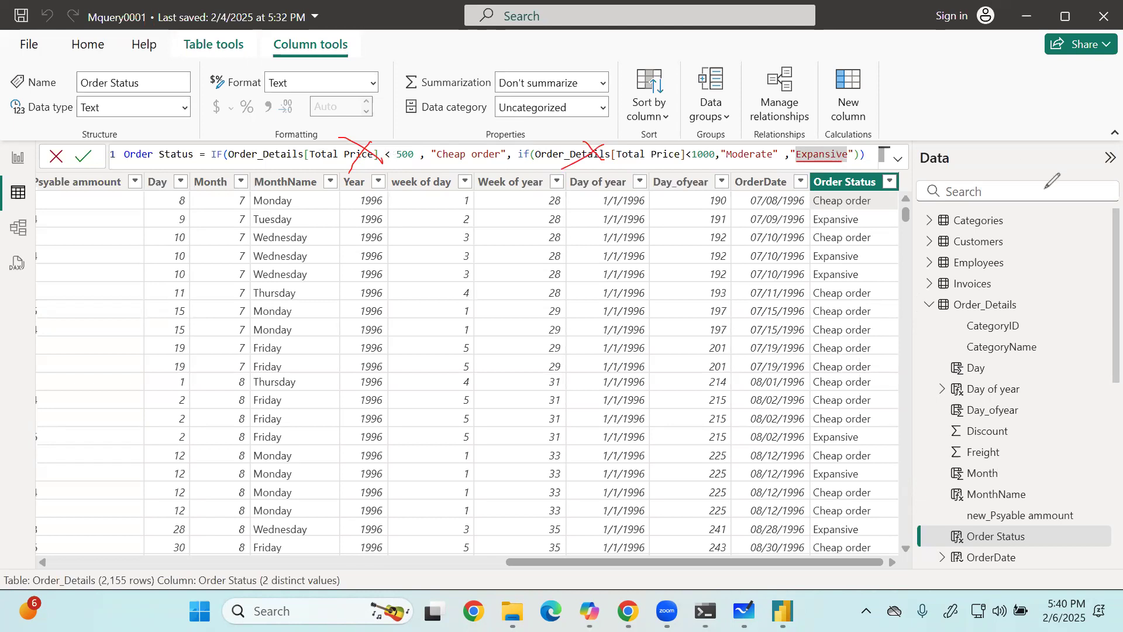
mouse_move(731, 148)
mouse_down()
mouse_move(357, 155)
mouse_move(369, 134)
mouse_move(553, 153)
mouse_move(558, 169)
mouse_up()
drag(502, 147, 571, 193)
drag(494, 190, 574, 159)
drag(693, 151, 758, 193)
drag(684, 205, 751, 178)
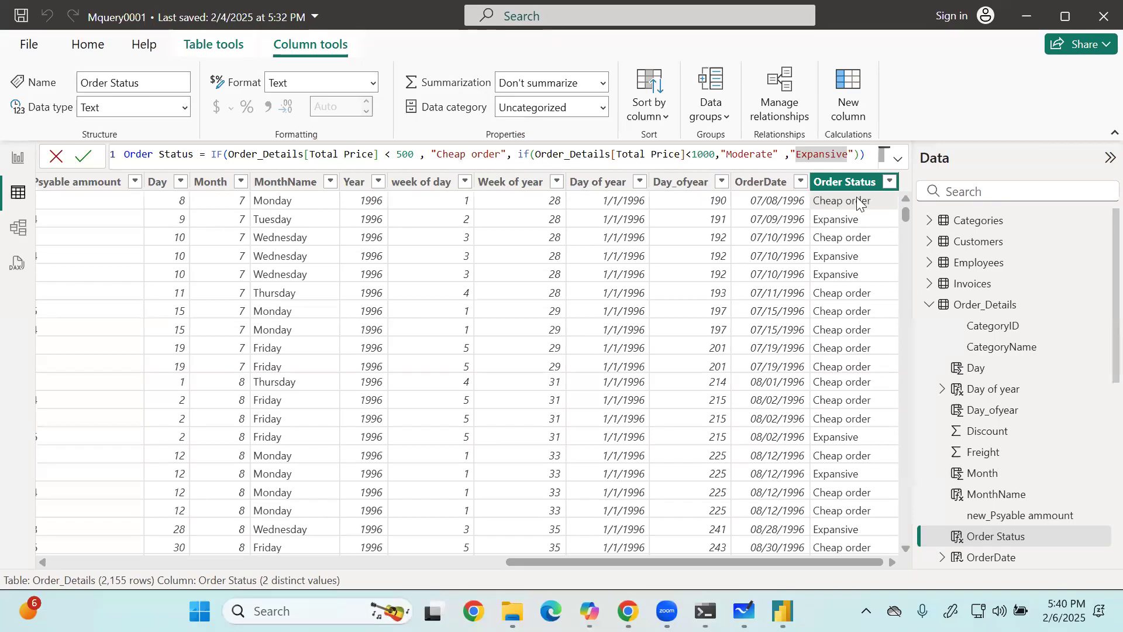
key(Return)
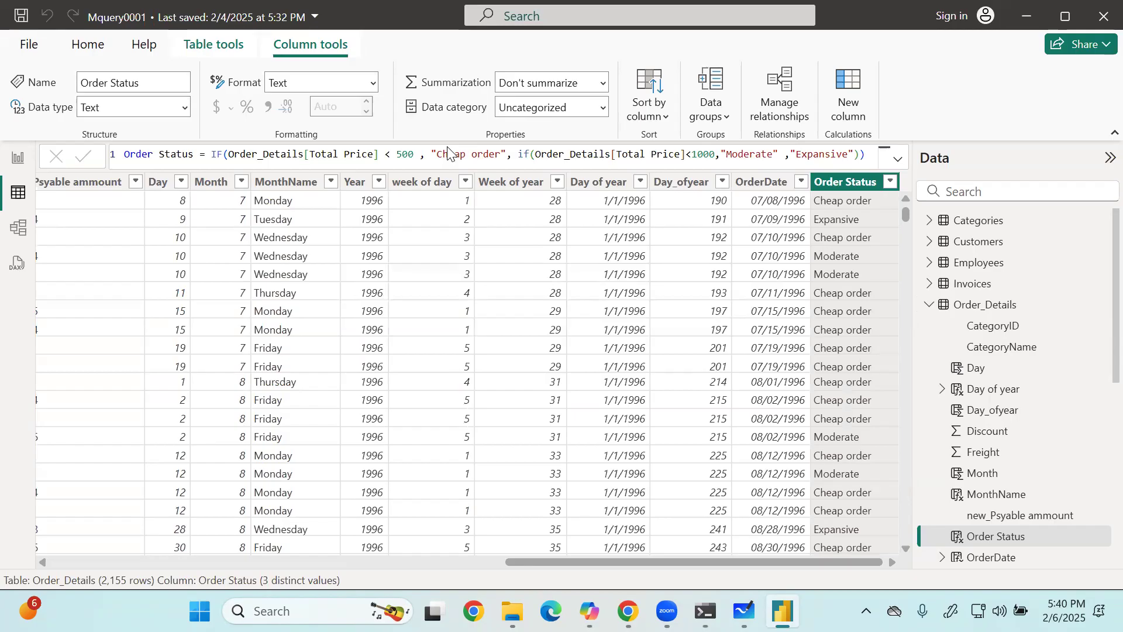
Examine the distinct values of the ShipVia column in the Order_Details table.
mouse_move(524, 557)
mouse_down()
mouse_move(349, 552)
mouse_move(538, 552)
mouse_up()
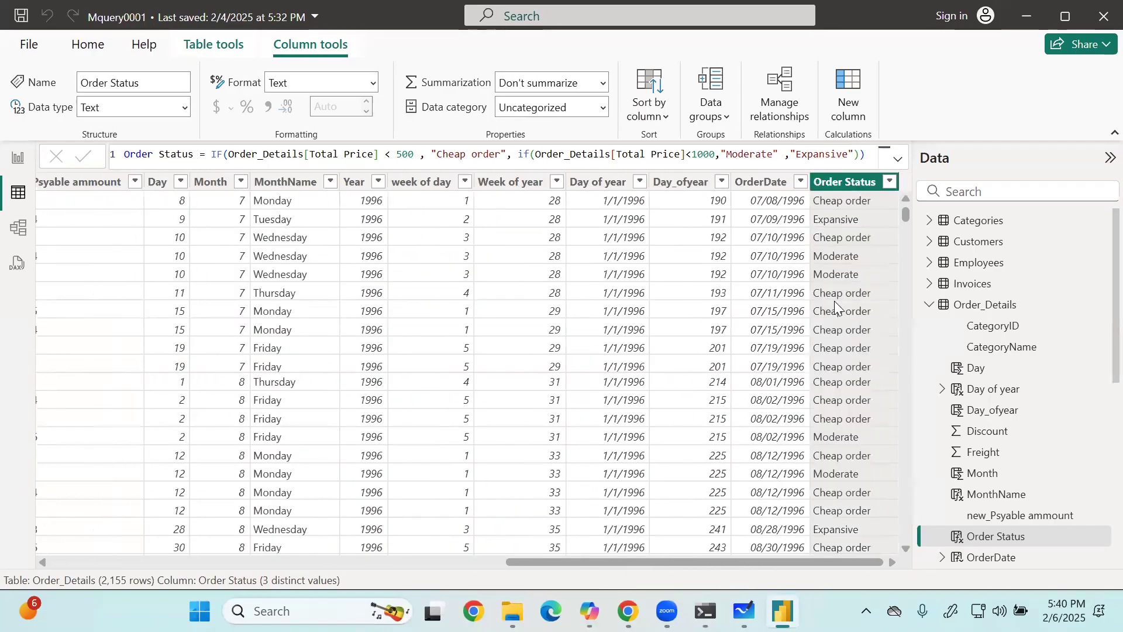
click(963, 310)
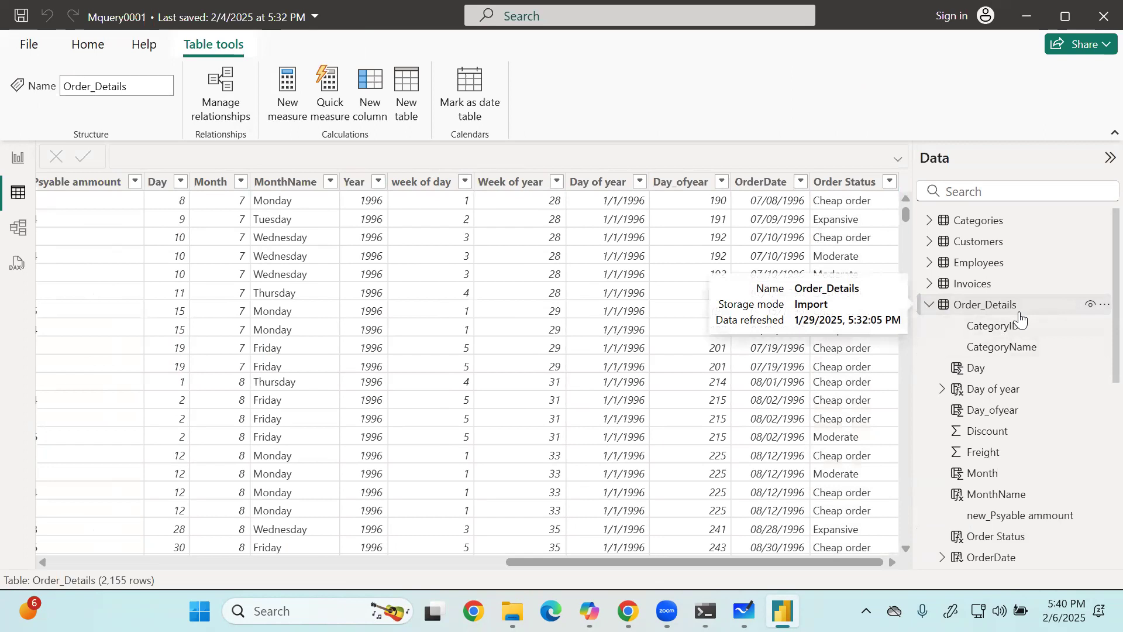
drag(718, 561, 681, 562)
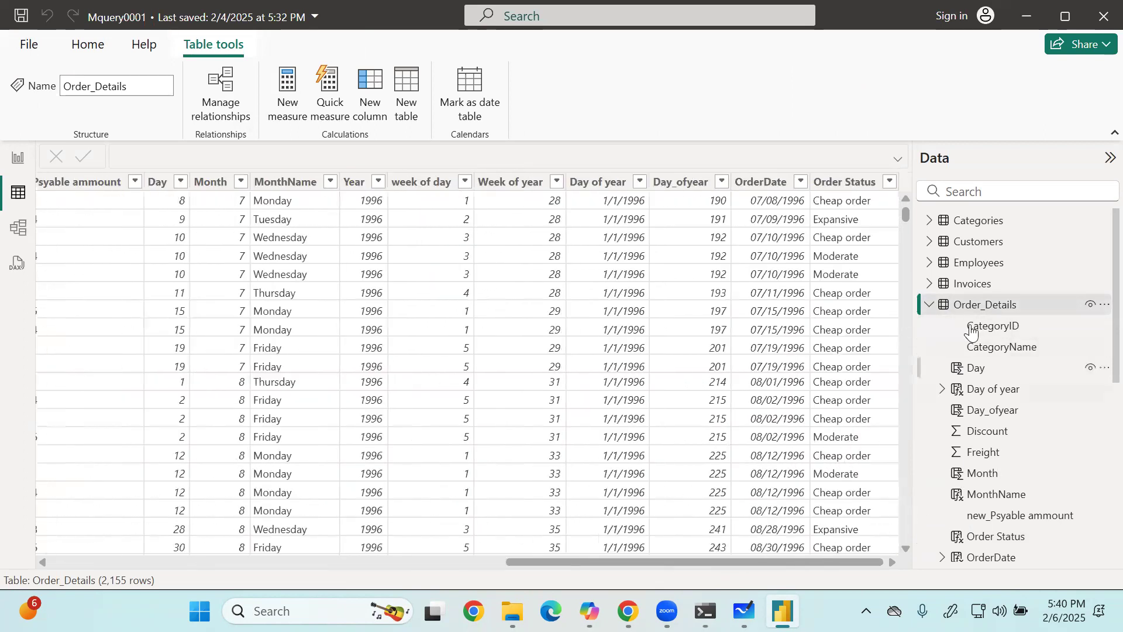
click(930, 305)
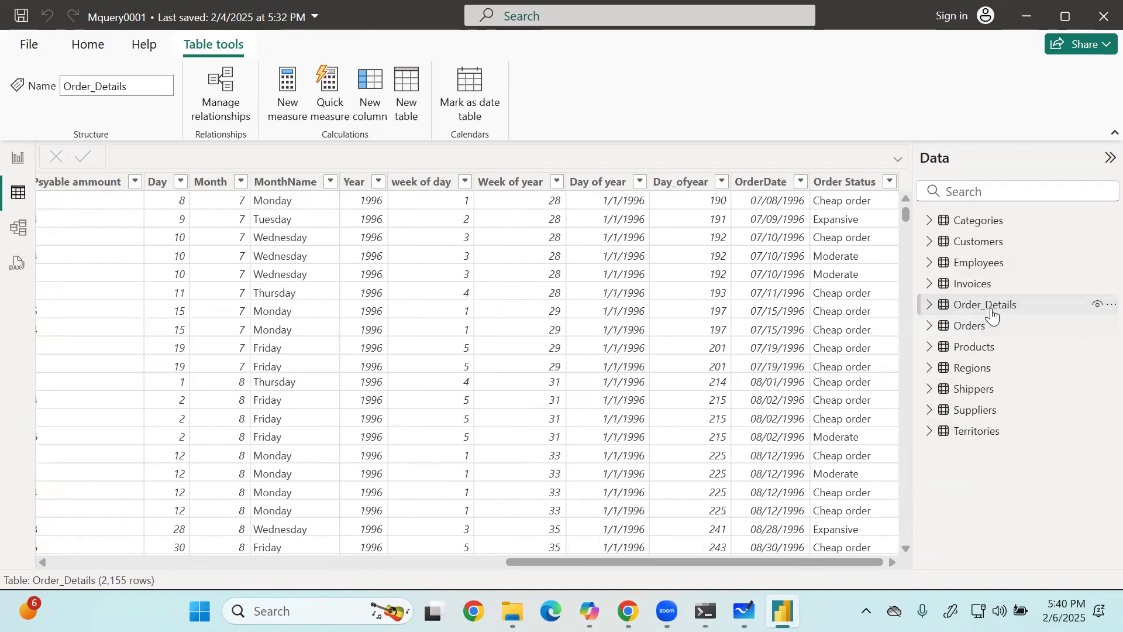
click(930, 305)
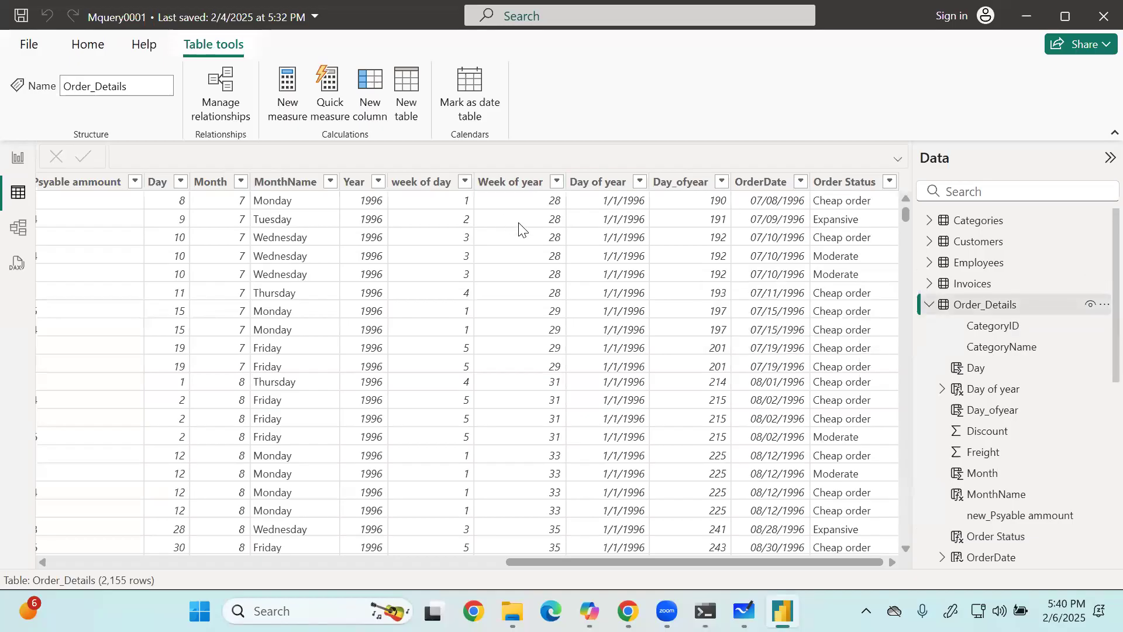
drag(523, 561, 153, 553)
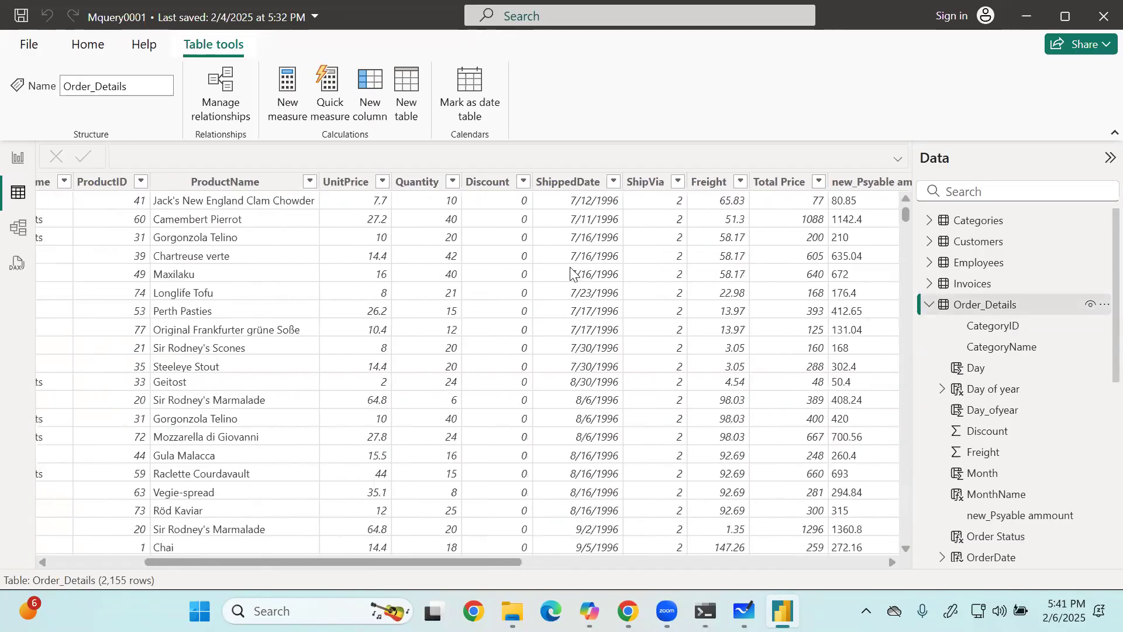
click(680, 183)
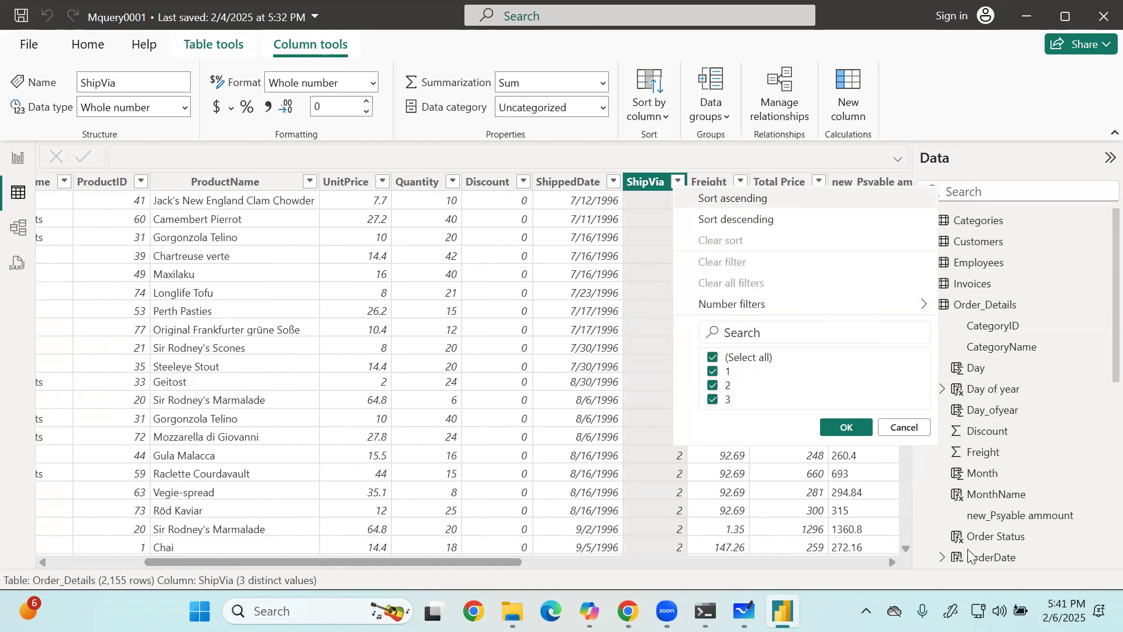
click(846, 427)
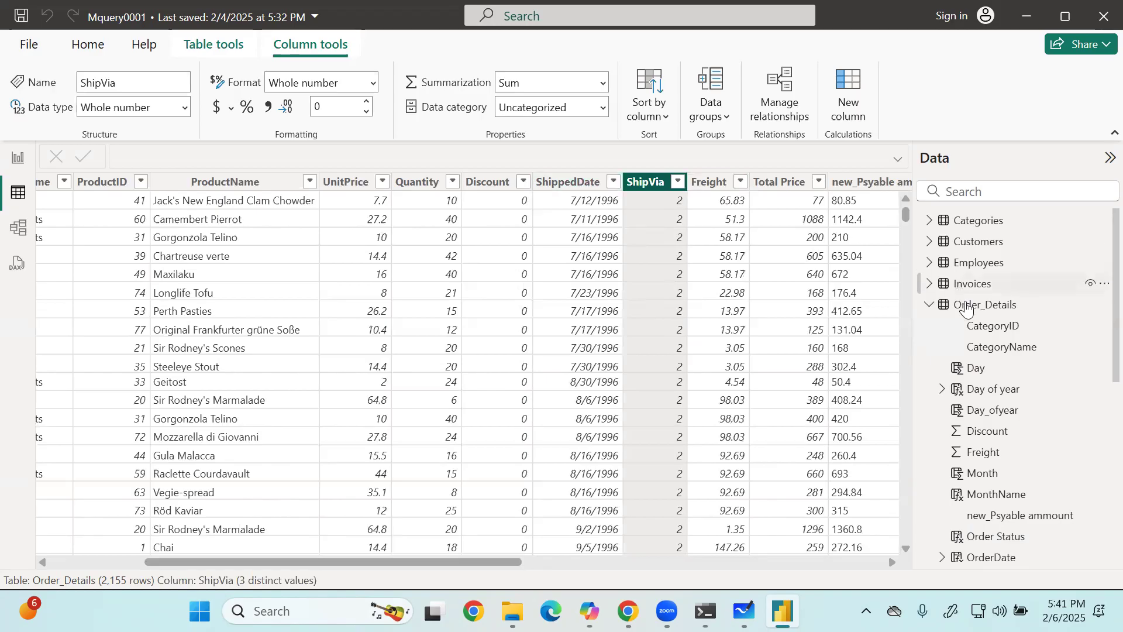
Add a calculated column named Ship Via Details to Order_Details and start its formula with SWITCH.
click(1104, 305)
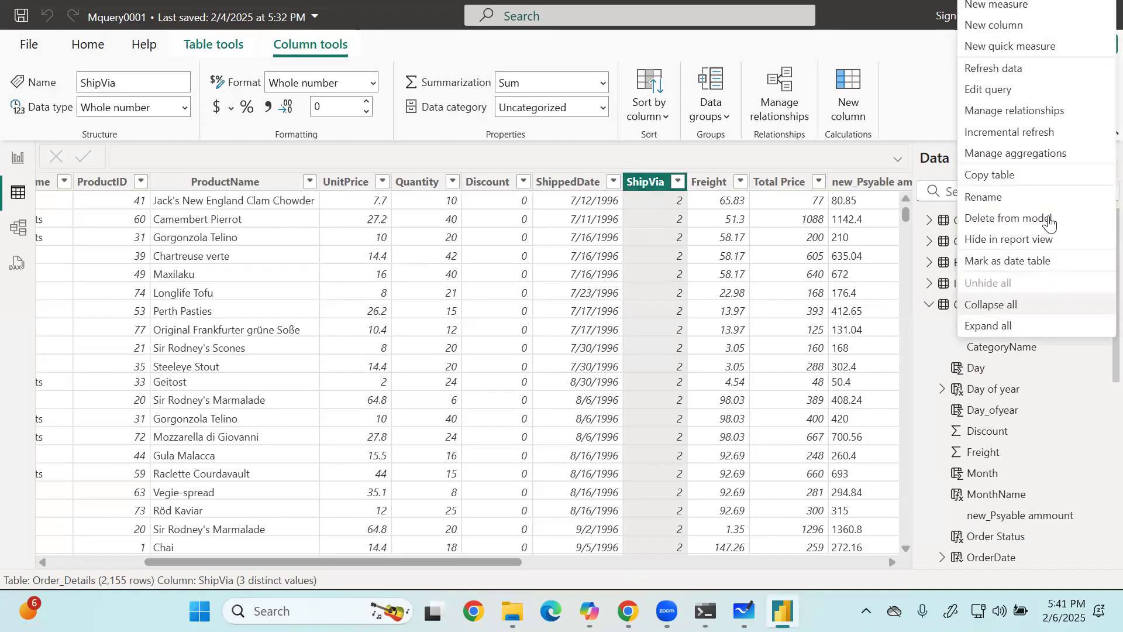
click(1011, 25)
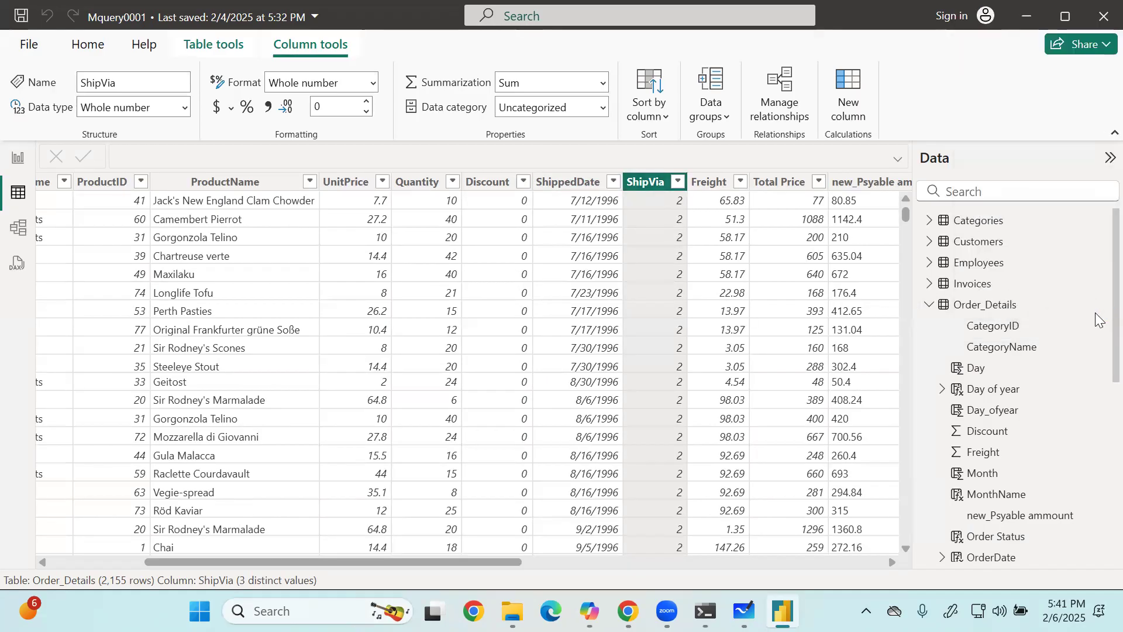
text(Ship)
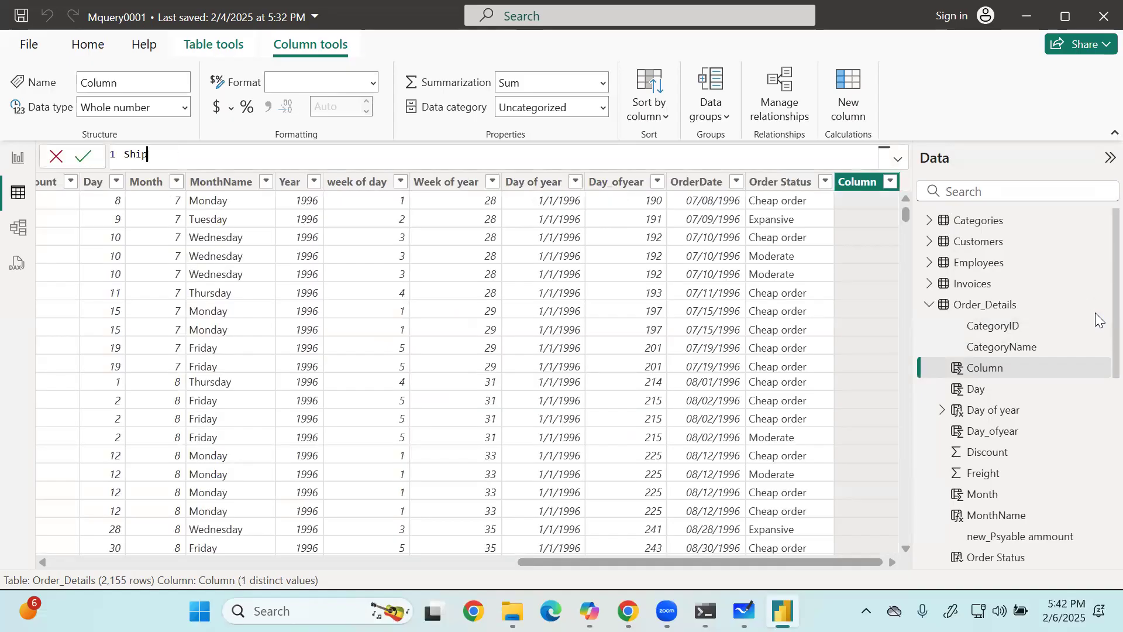
text( Via Details = SWITCH()
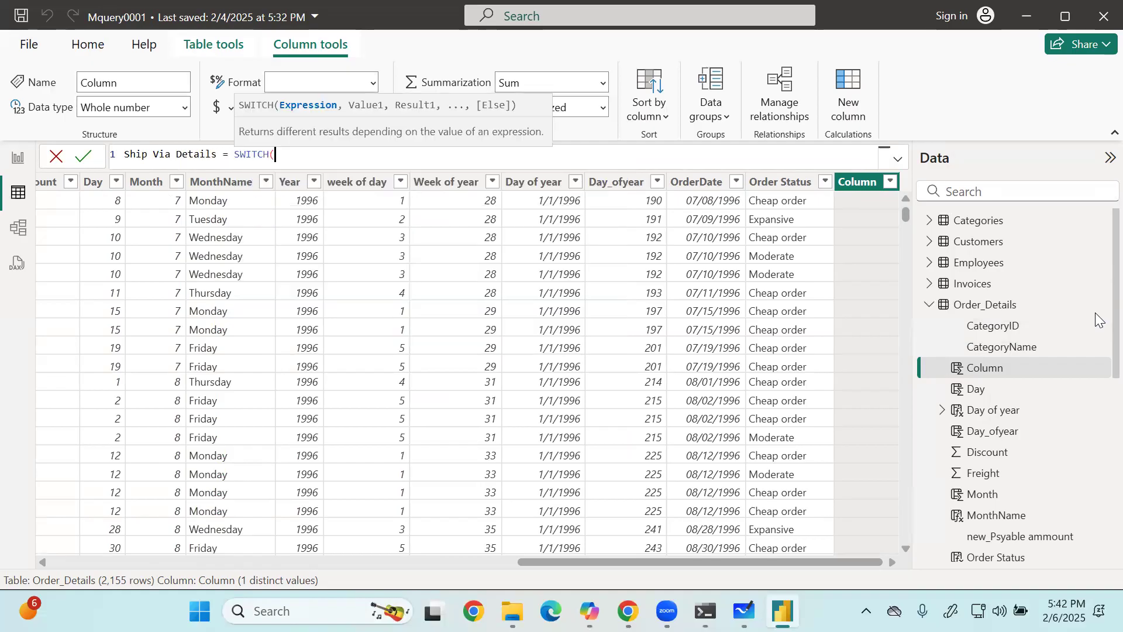
Supply Order_Details[ShipVia] as the expression that the SWITCH function evaluates.
text(o)
key(BackSpace)
text(sh)
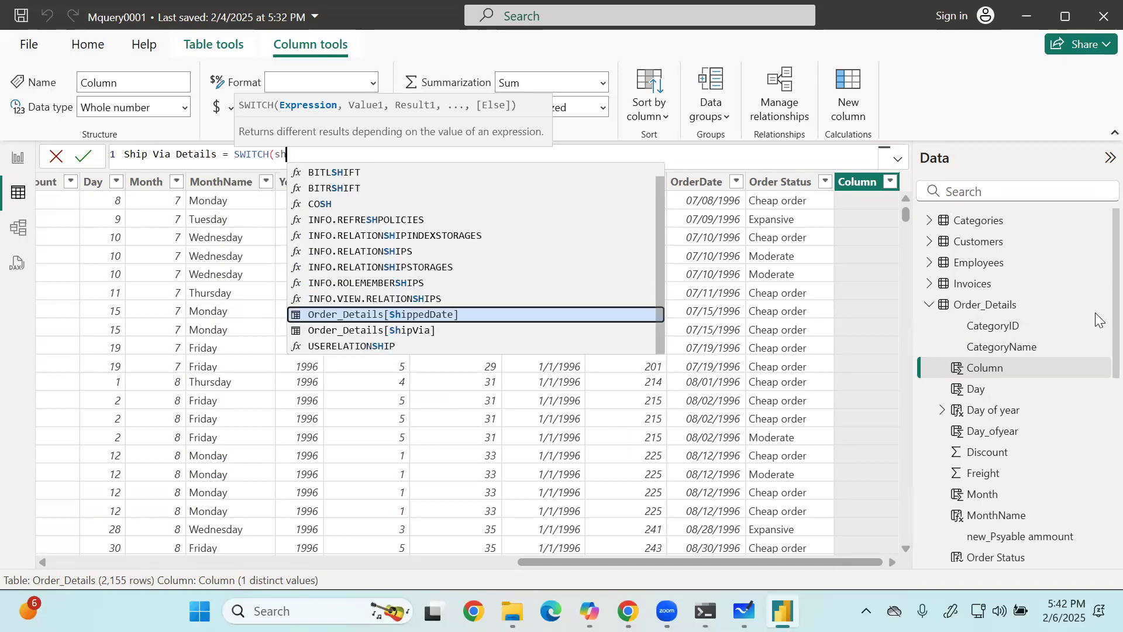
text(ip)
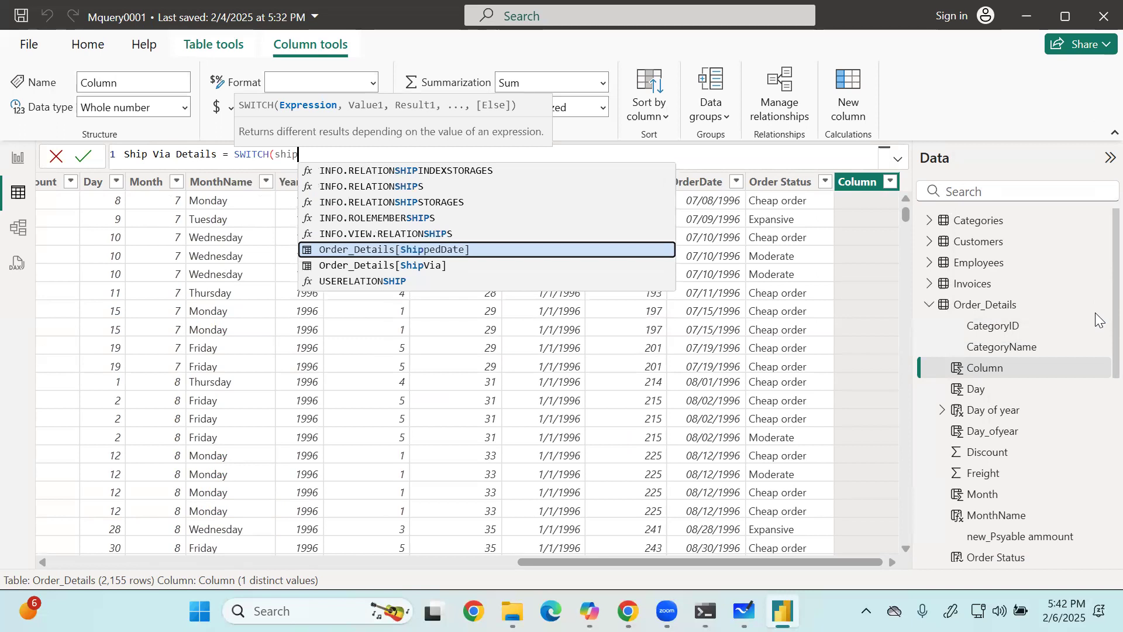
key(Down)
key(Tab)
text())
text(,)
key(BackSpace)
key(BackSpace)
text(,)
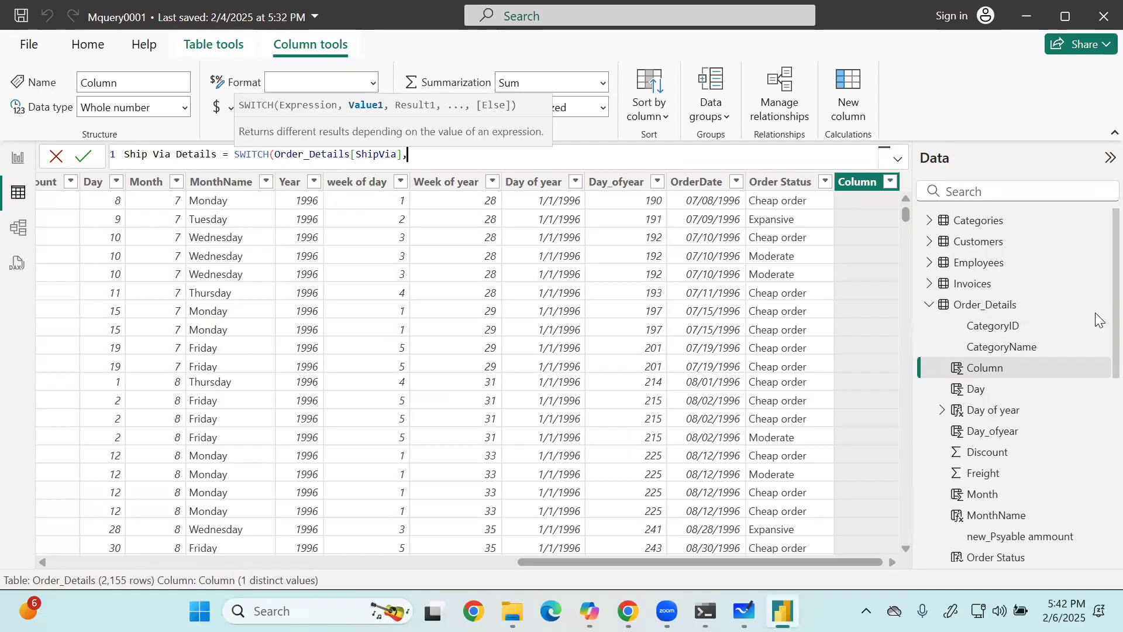
Map ShipVia value 1 to the result "Air Shipment" in the SWITCH formula.
text(1,)
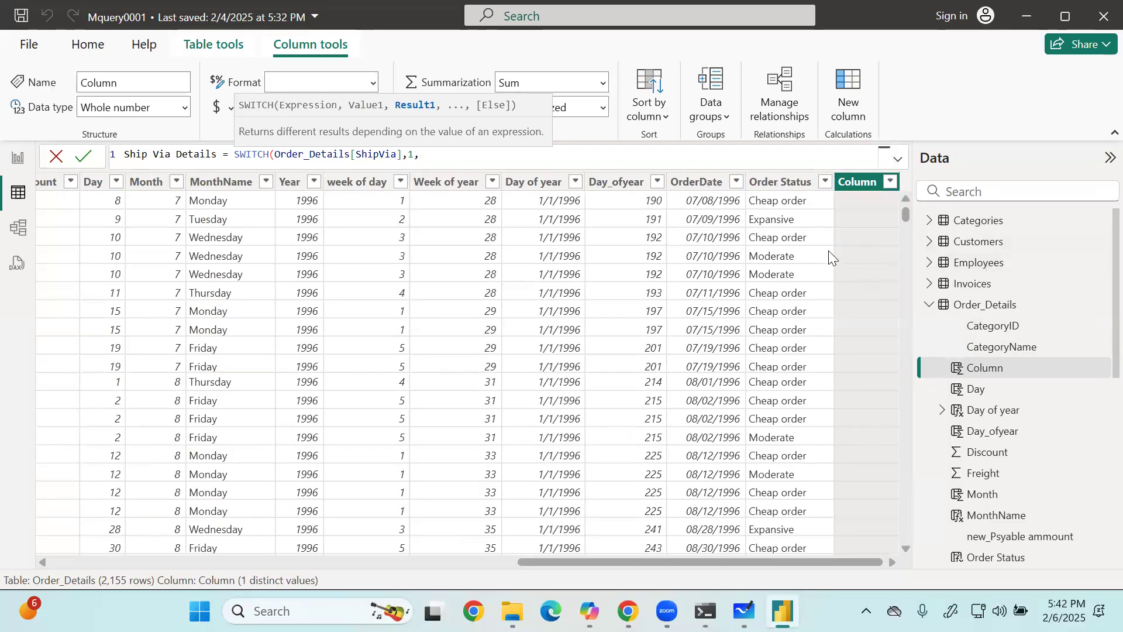
drag(402, 155, 275, 154)
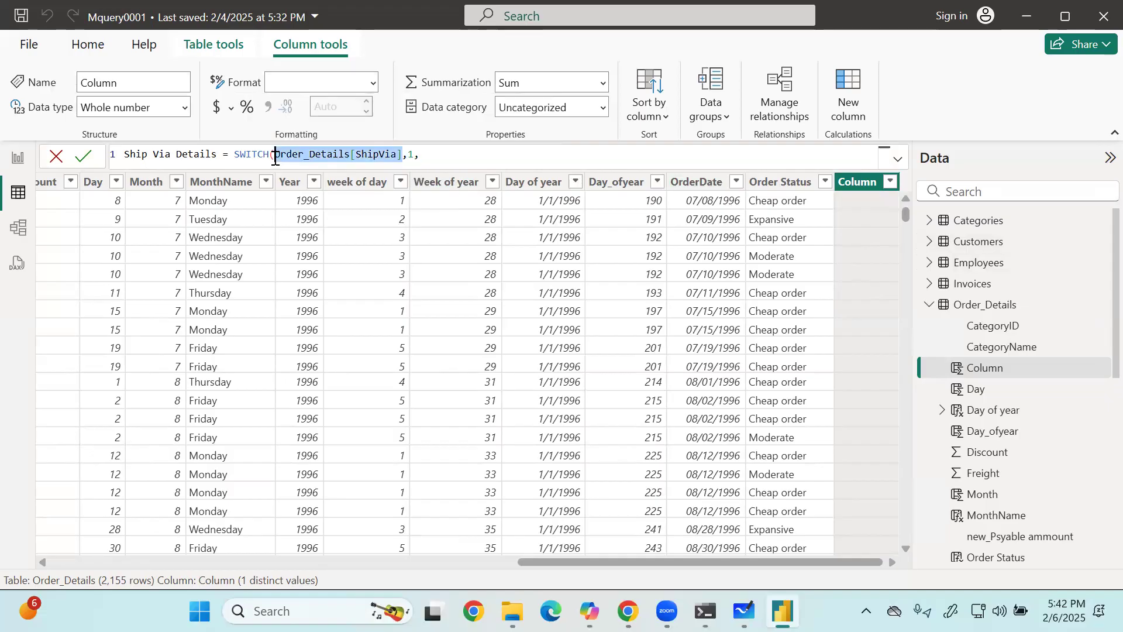
click(430, 153)
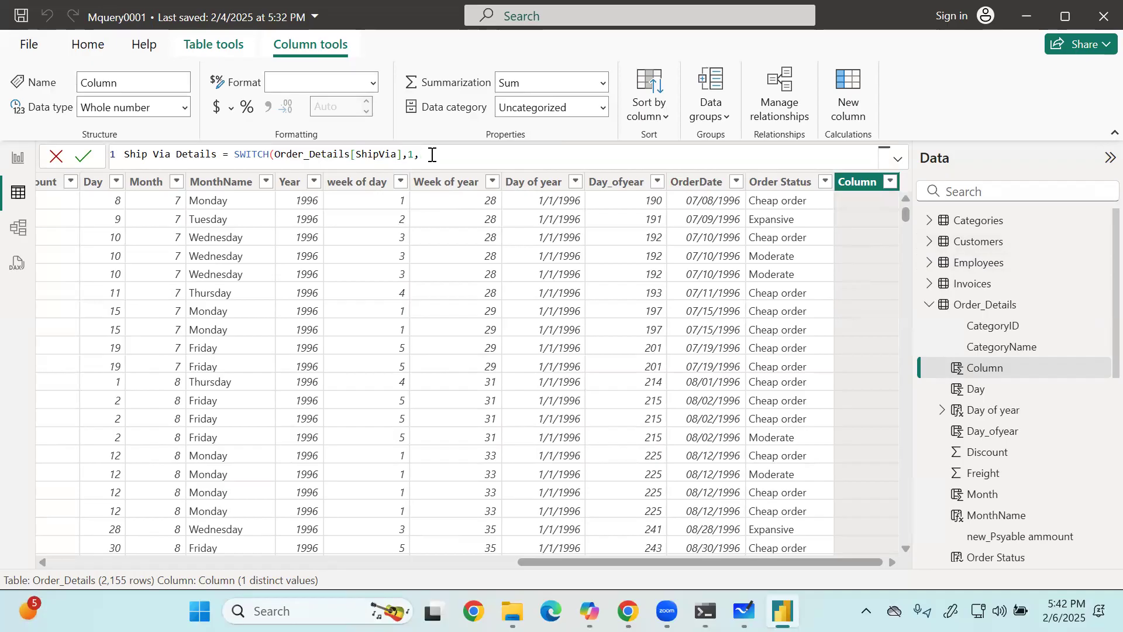
text("Air Shipment",)
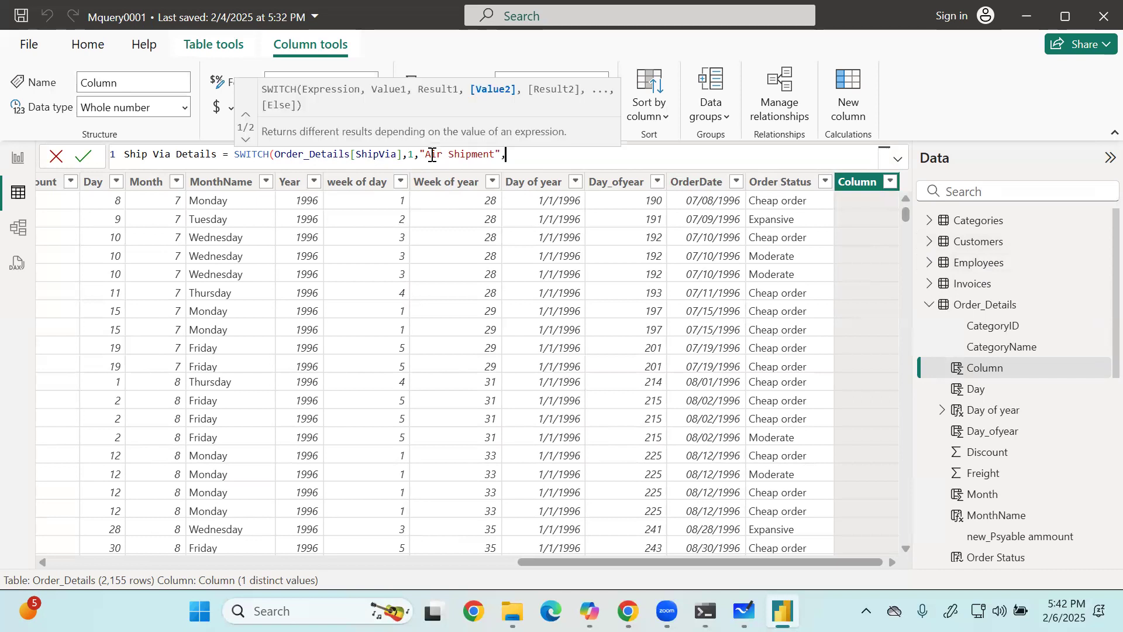
drag(310, 153, 364, 154)
click(519, 155)
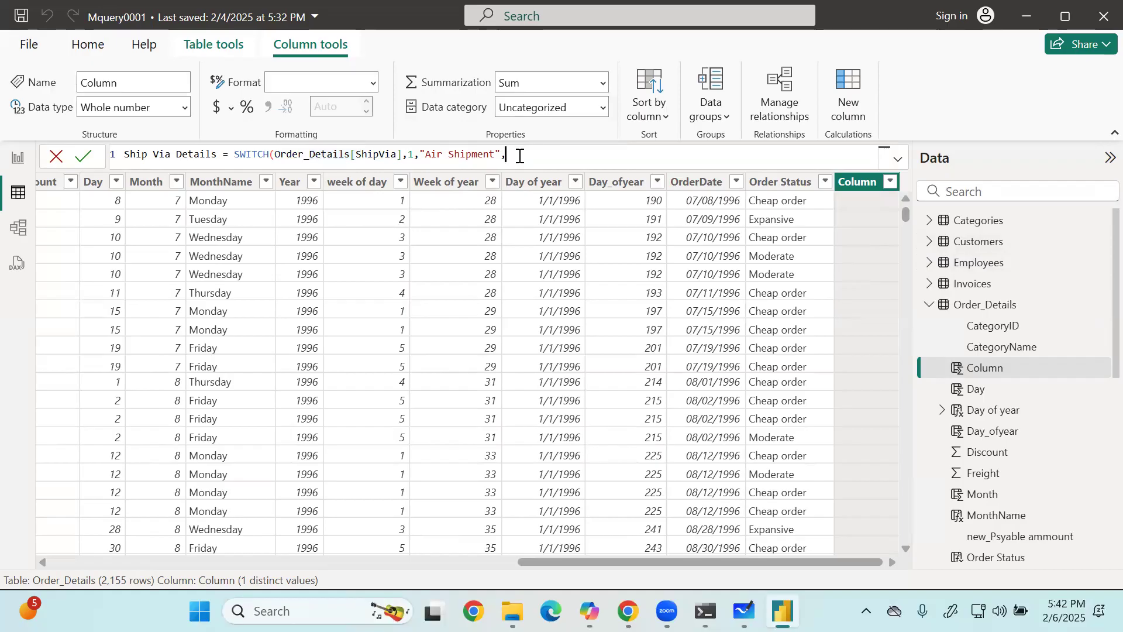
Map ShipVia value 2 to the result "Water Shipment" in the SWITCH formula, following the "Air Shipment" pair.
text(Shipment",)
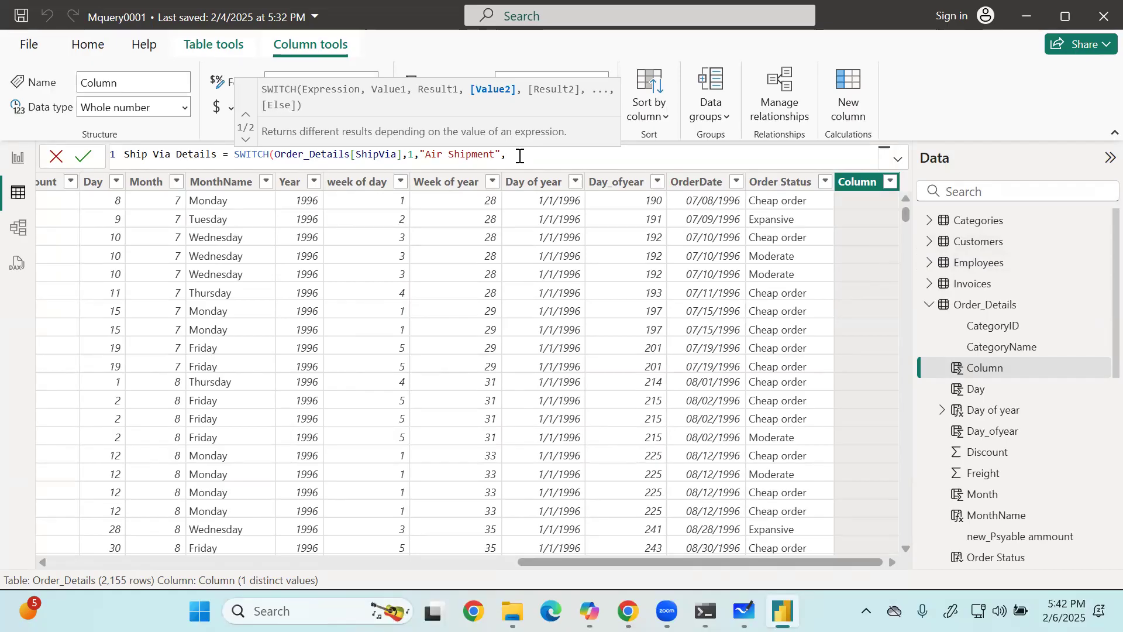
text(2,)
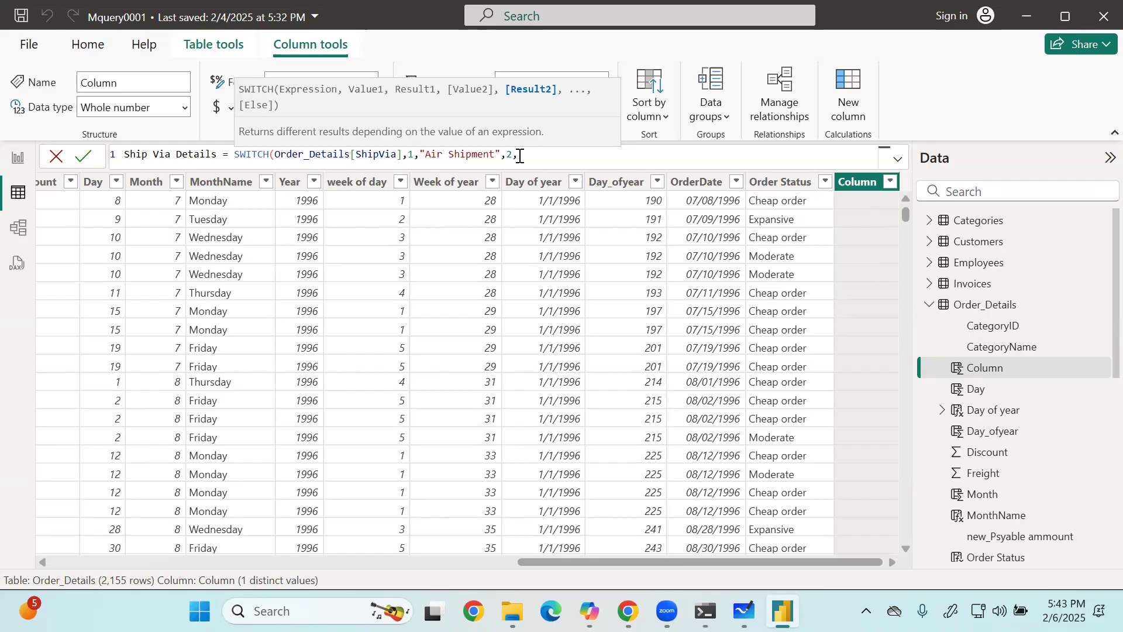
text("W)
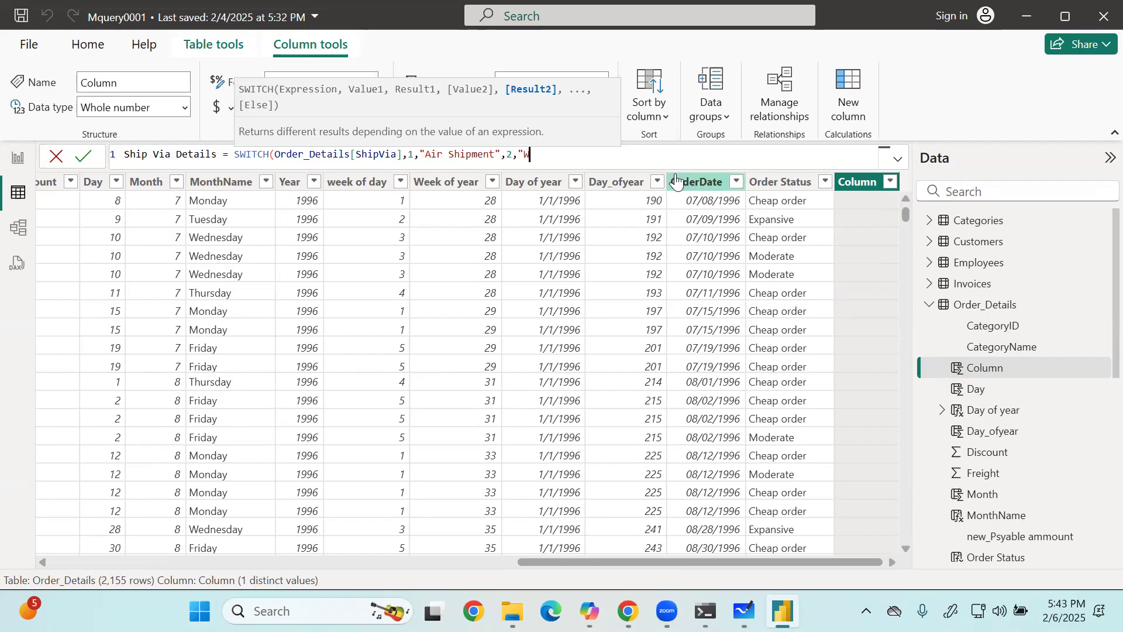
text(ater Shipment",)
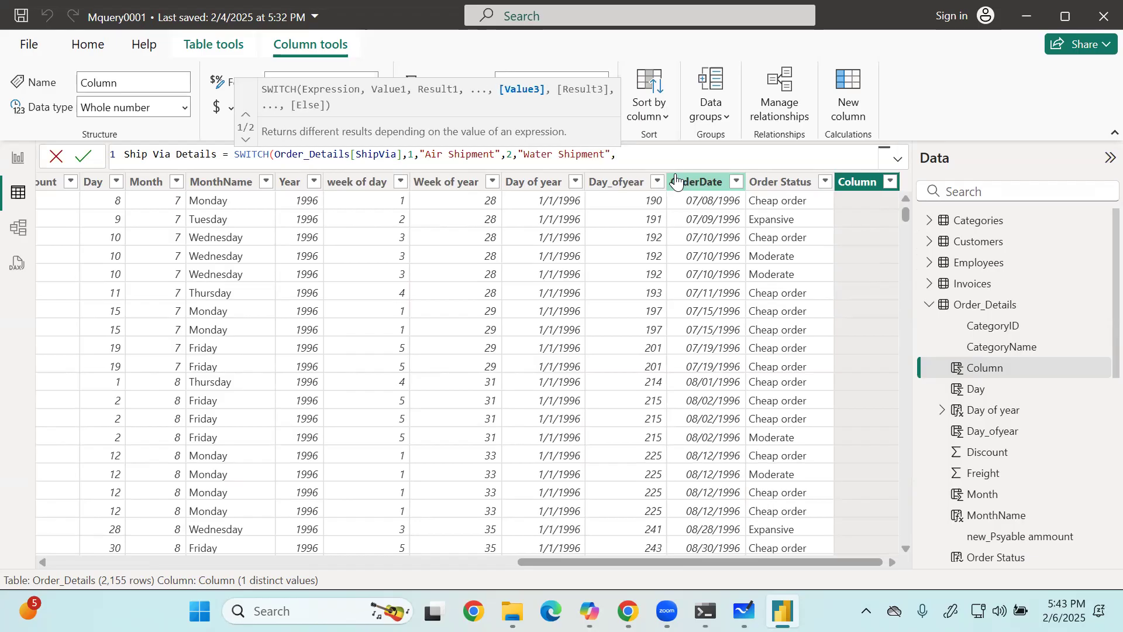
Map ShipVia value 3 to "Land Shipment", close the SWITCH formula and commit the Ship Via Details column.
text(3m)
key(BackSpace)
text(,")
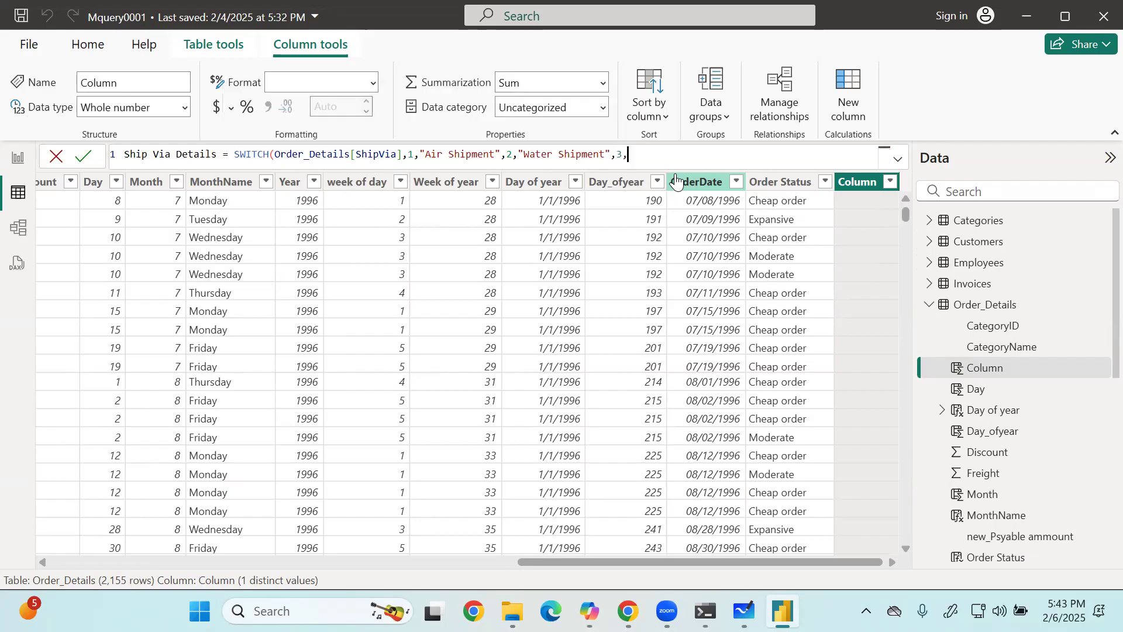
text(La)
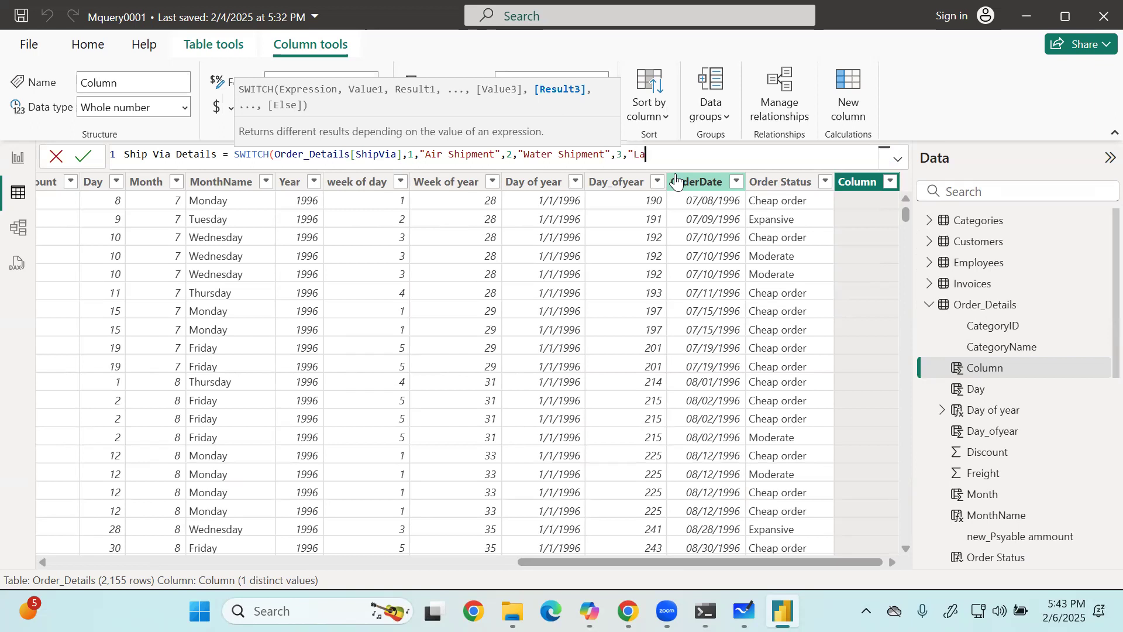
text(nd Shipment"))
key(Return)
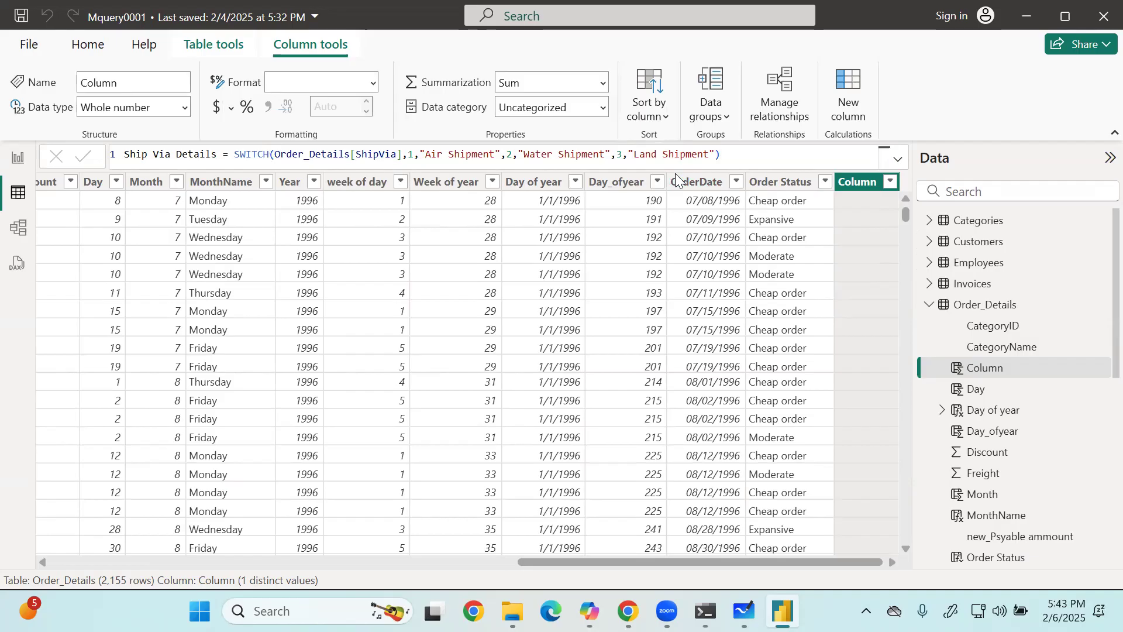